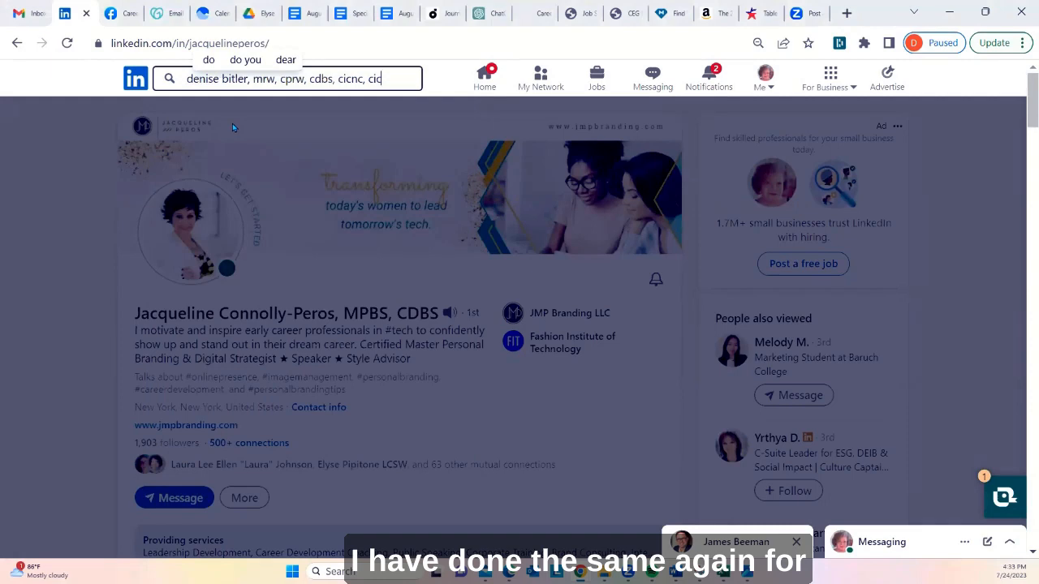
Search LinkedIn for your own name with credentials and open your profile page to view its custom banner
key(Return)
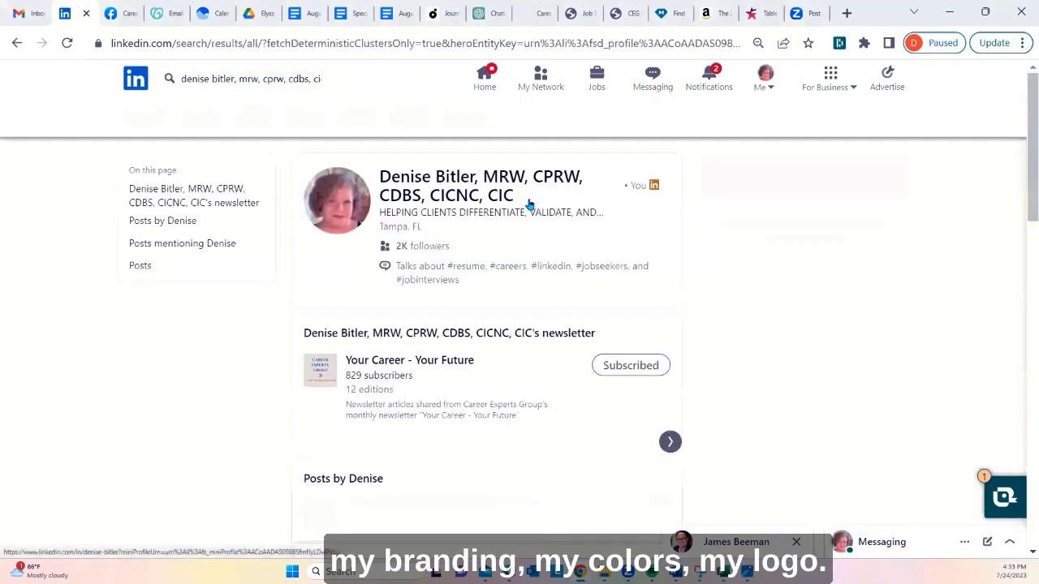
click(460, 180)
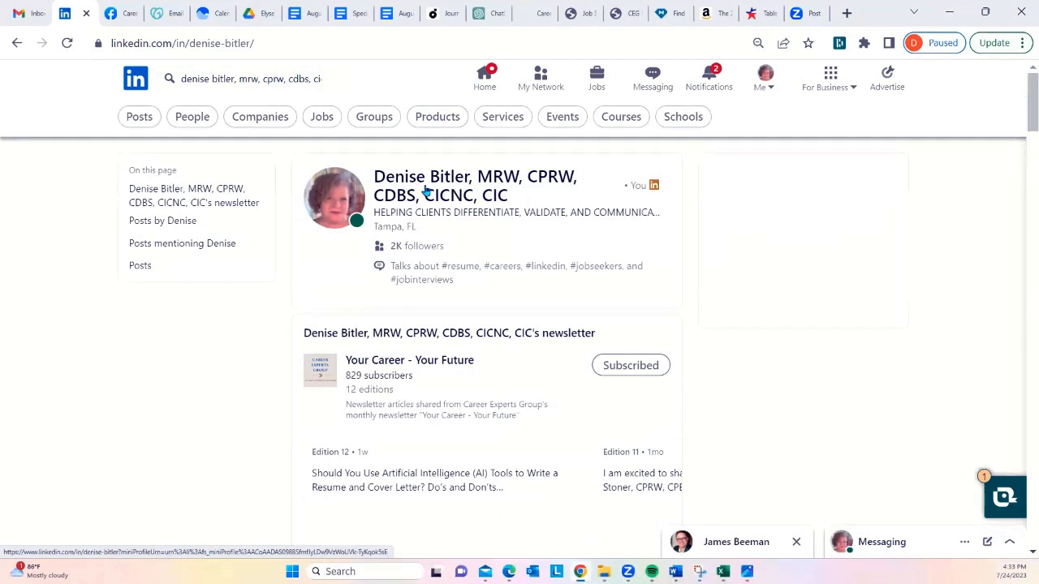
click(467, 177)
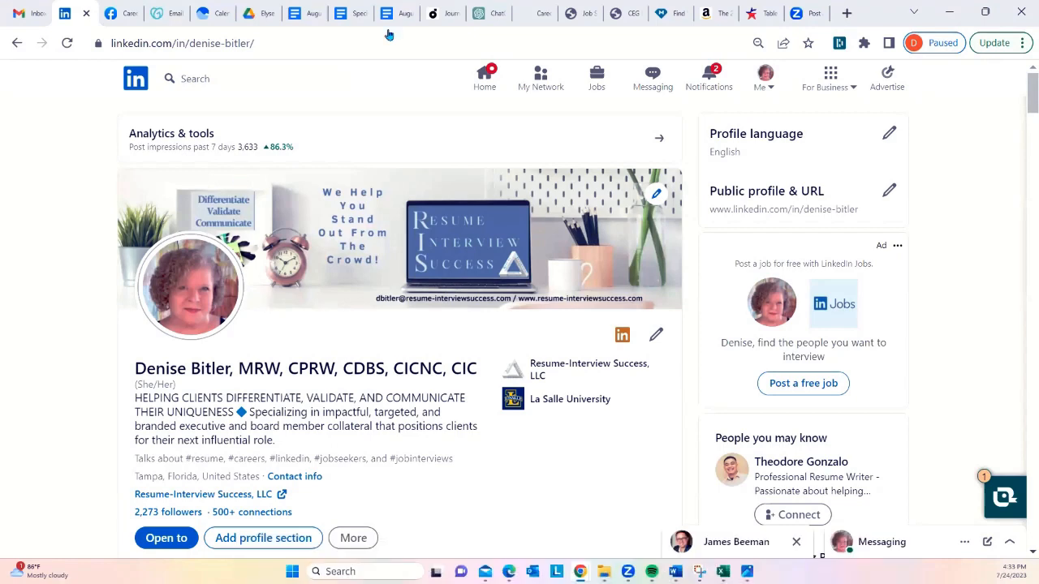
Search LinkedIn for a group colleague by first name and open that person's profile to view the banner
click(297, 81)
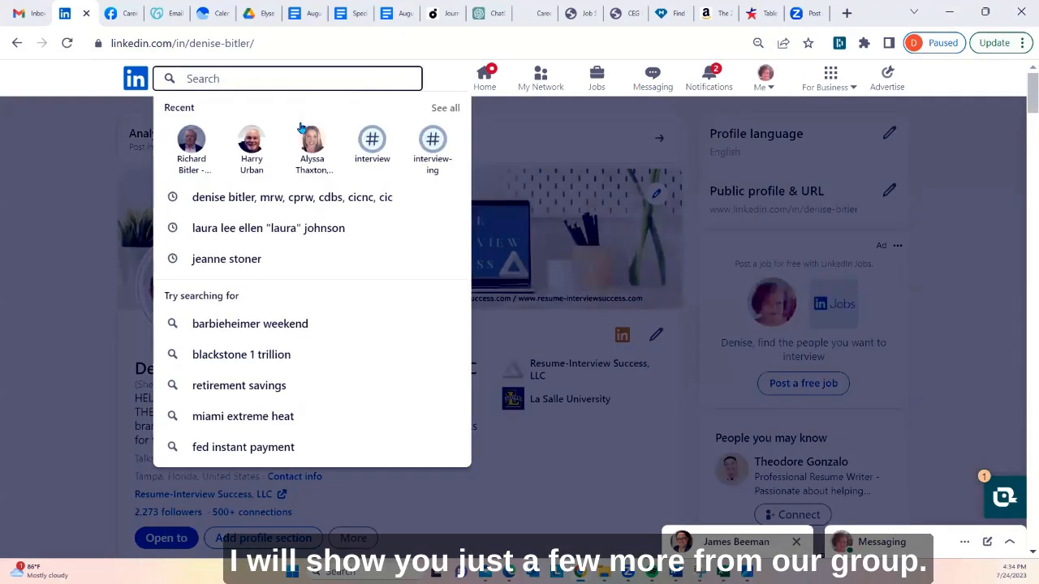
text(laura)
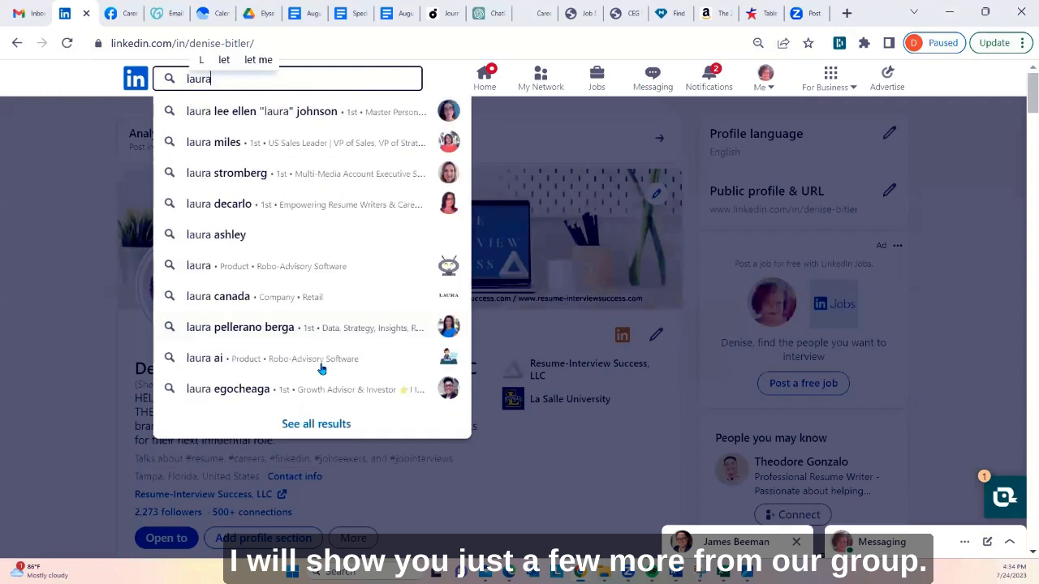
click(269, 117)
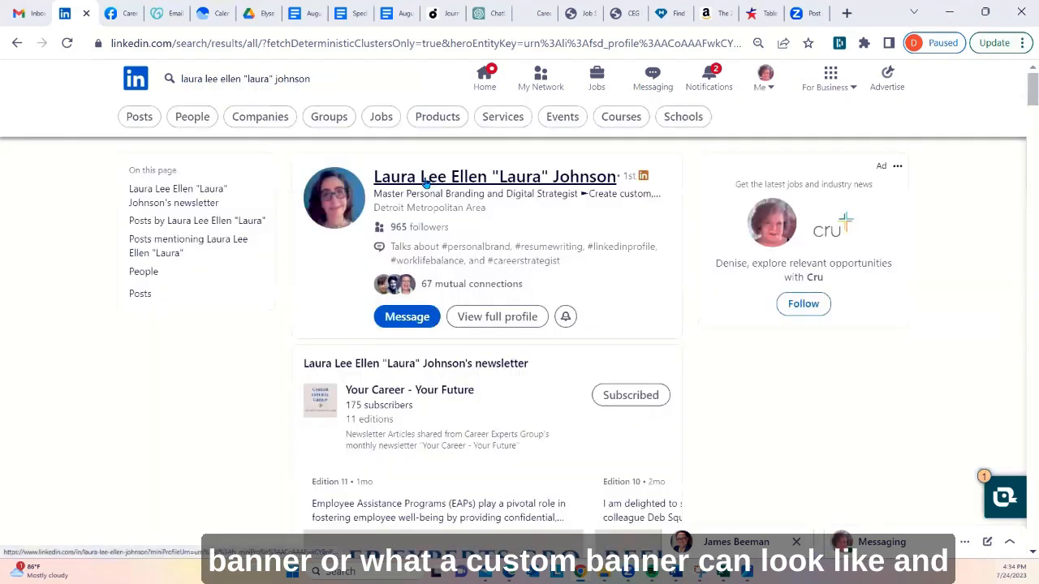
click(426, 180)
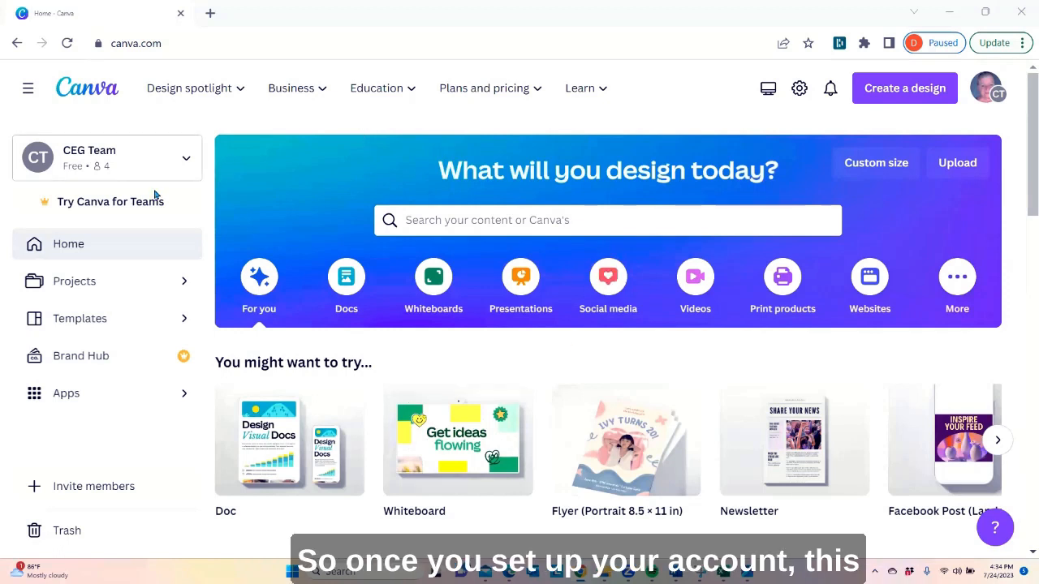
mouse_move(809, 398)
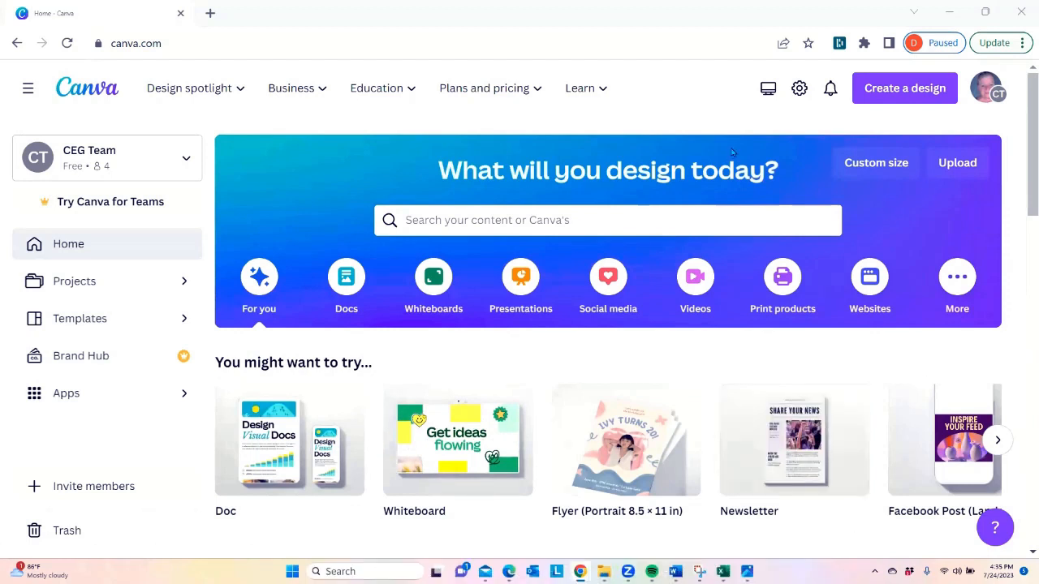
click(592, 222)
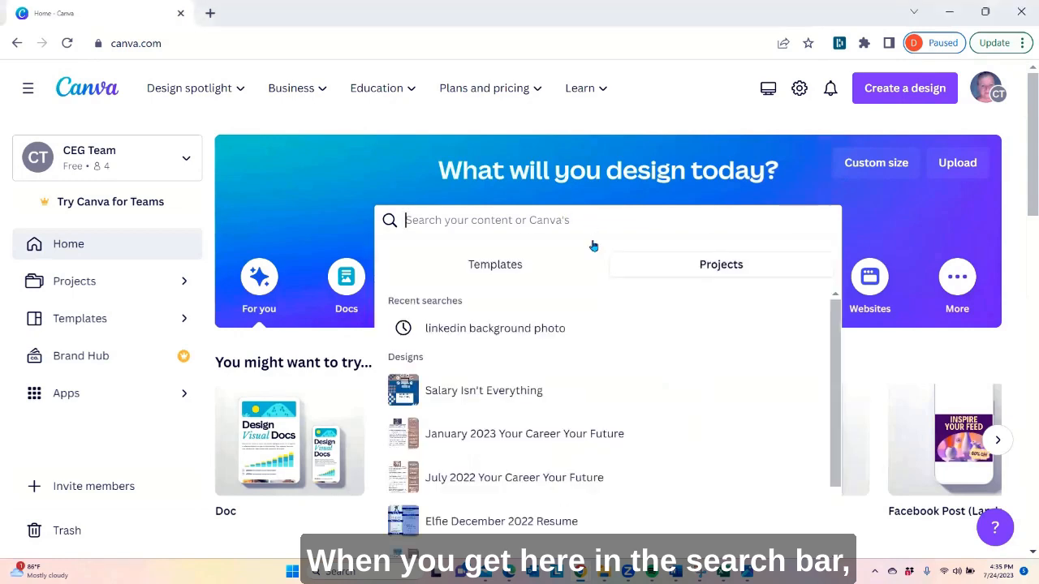
text(Lin)
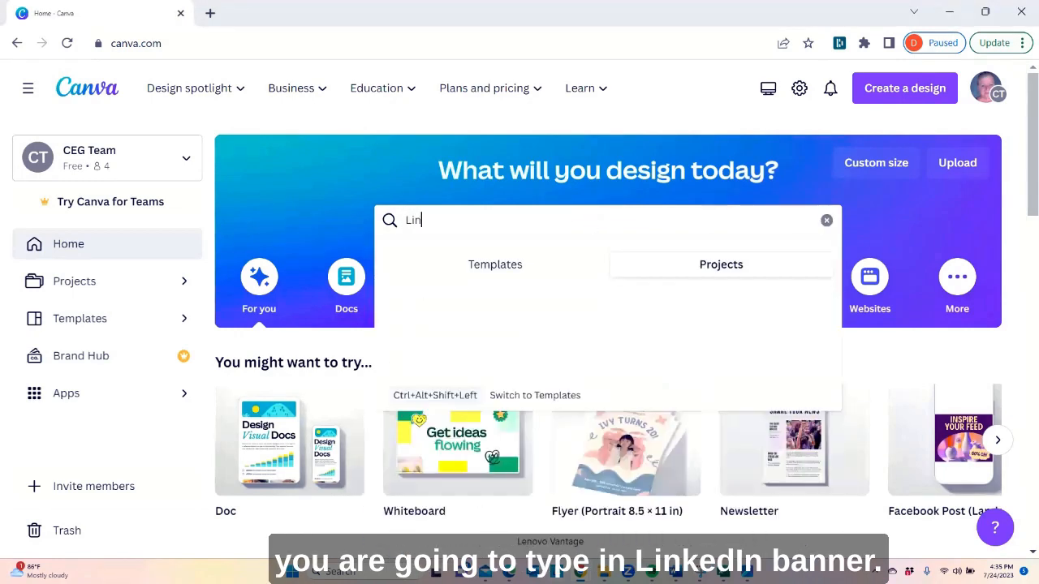
text(kedin Banner)
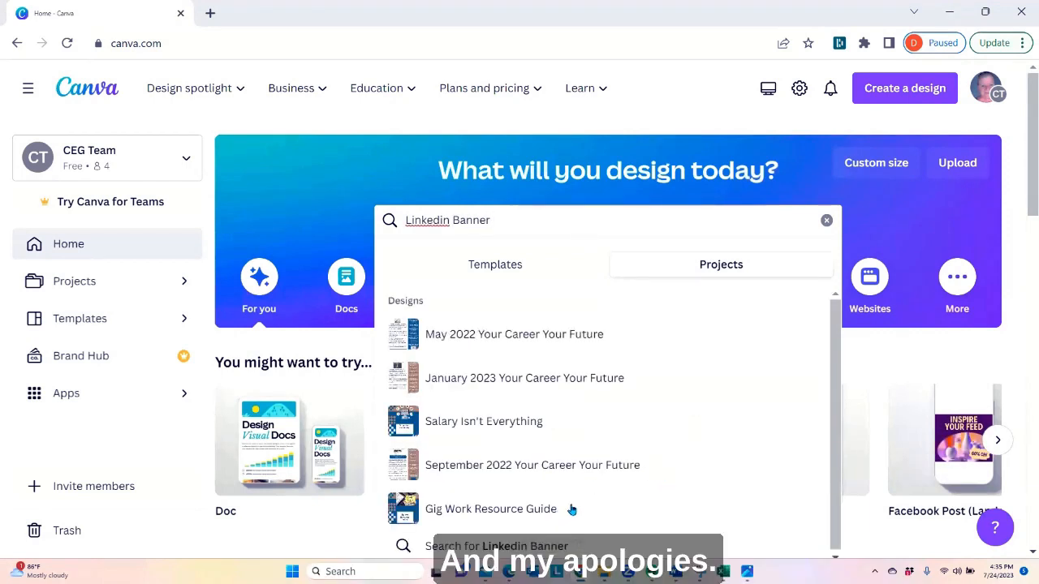
click(826, 220)
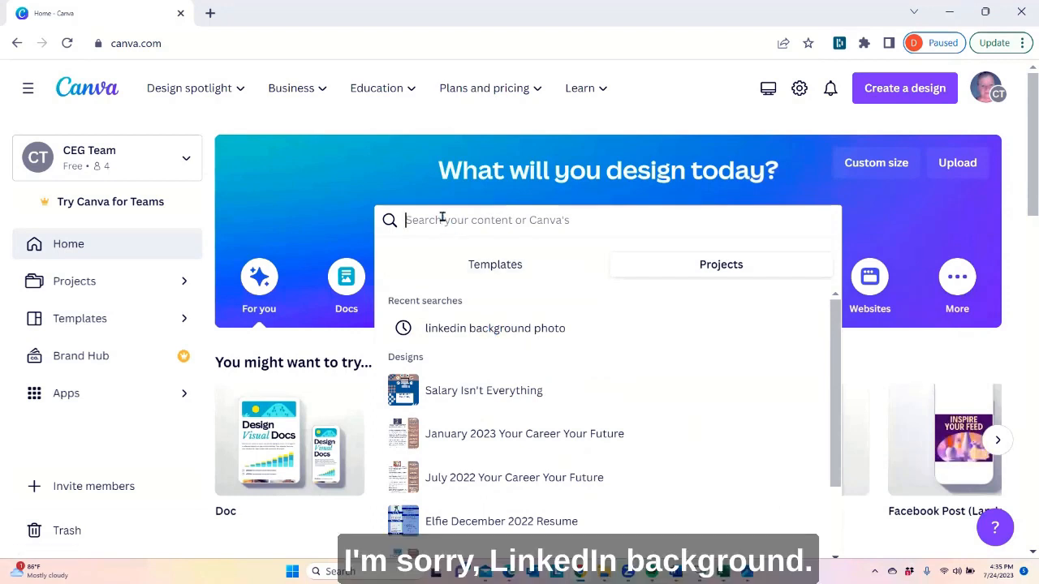
Search Canva's templates for "Linkedin backgr" and open the LinkedIn Background Photo (1584 × 396 px) template category
text(Linkef)
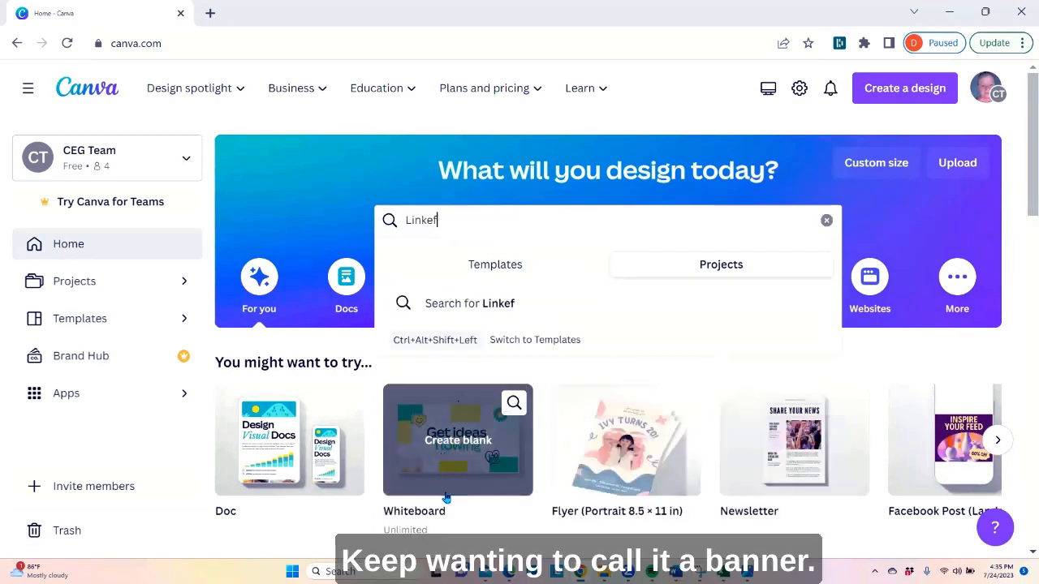
key(BackSpace)
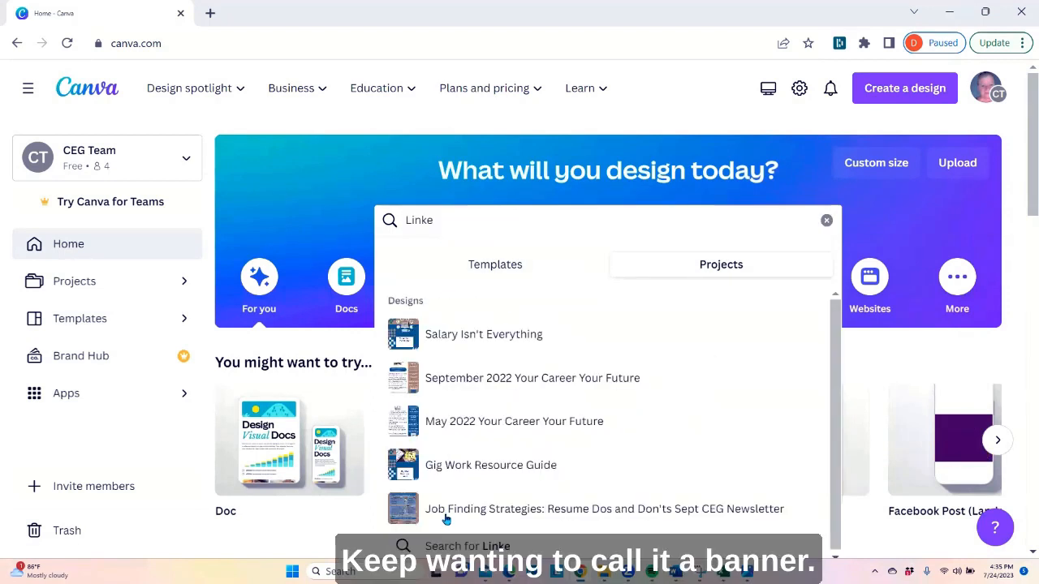
text(din ba)
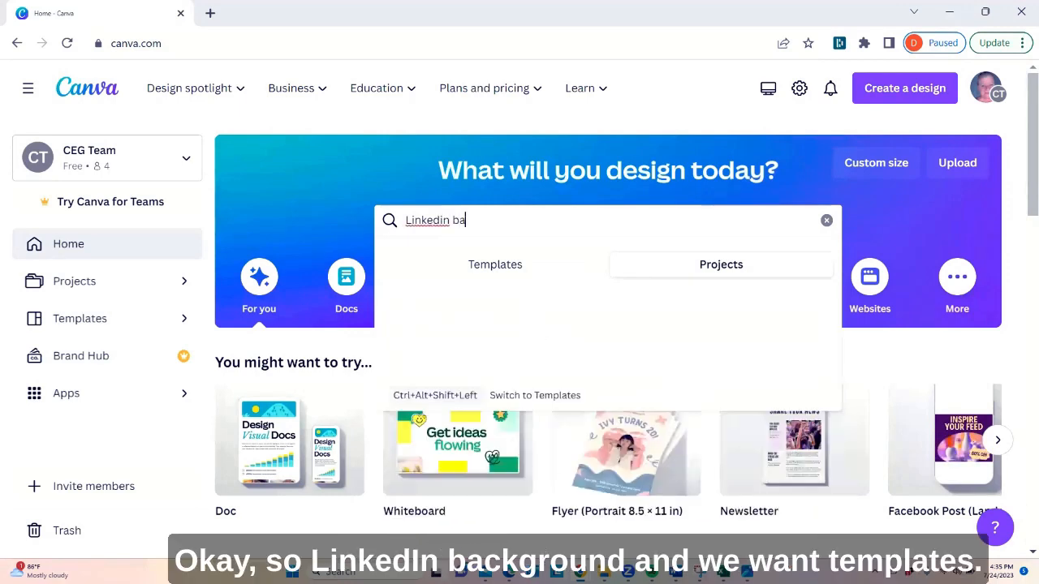
text(ckgr)
click(511, 264)
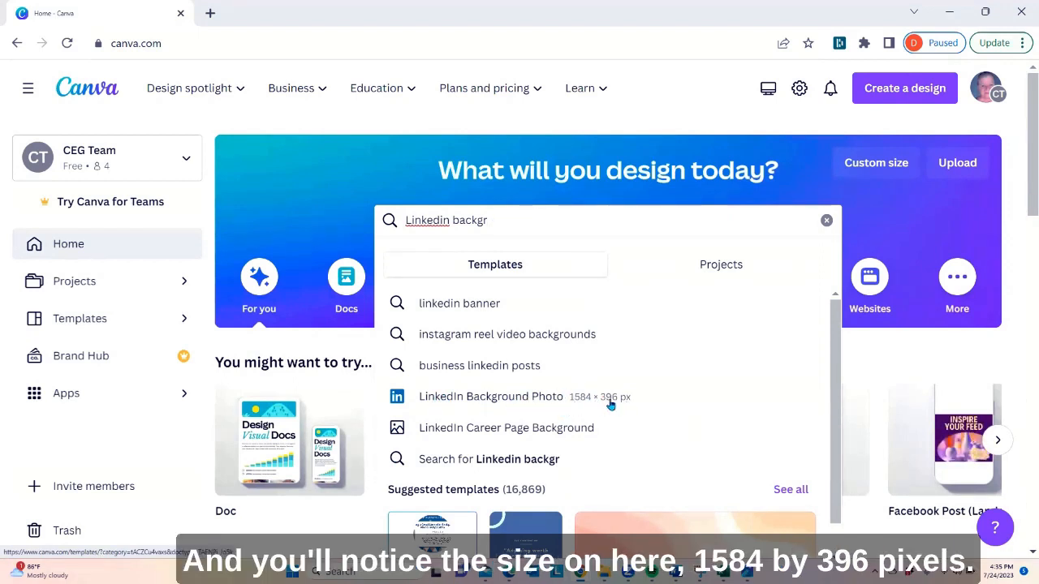
click(470, 404)
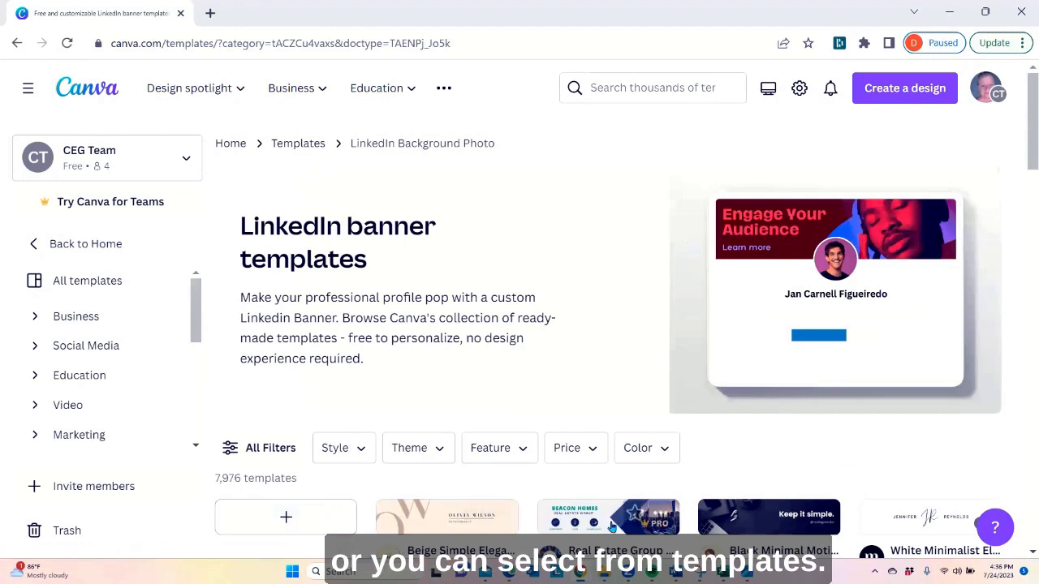
Filter the LinkedIn banner templates by price so that only Free ones are listed
scroll(573, 433, down, 1)
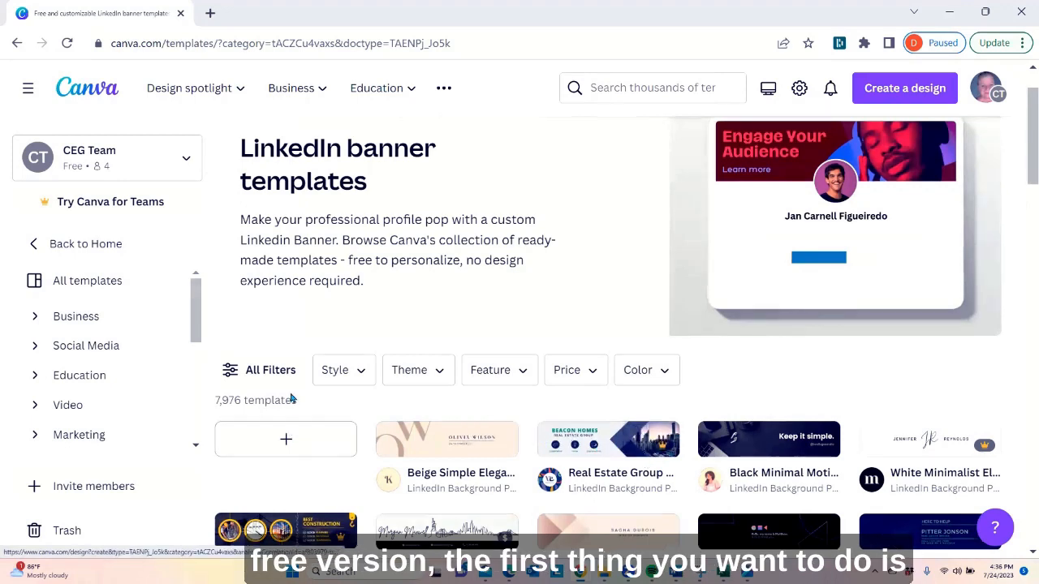
click(263, 370)
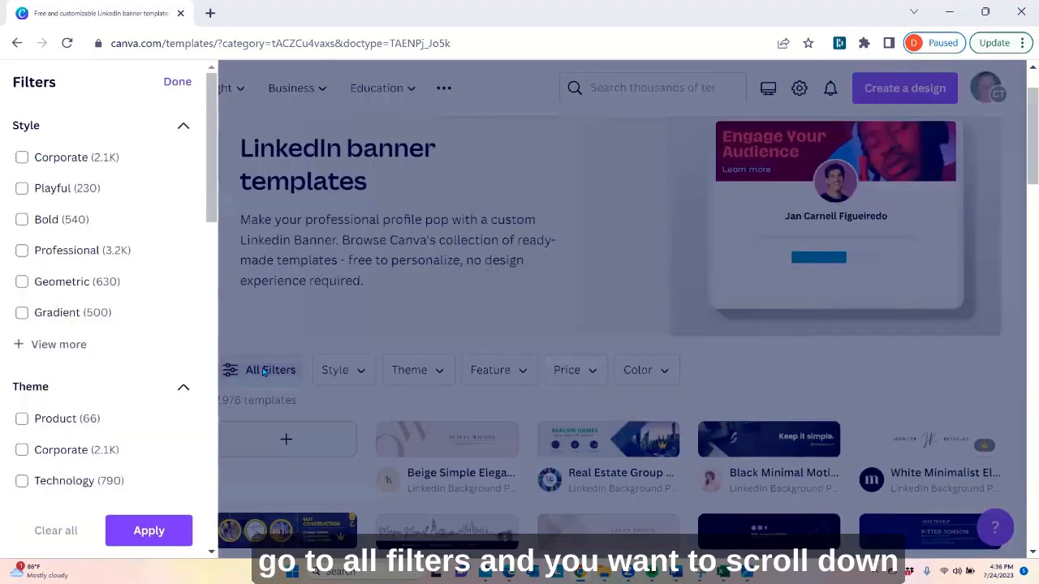
scroll(107, 295, down, 8)
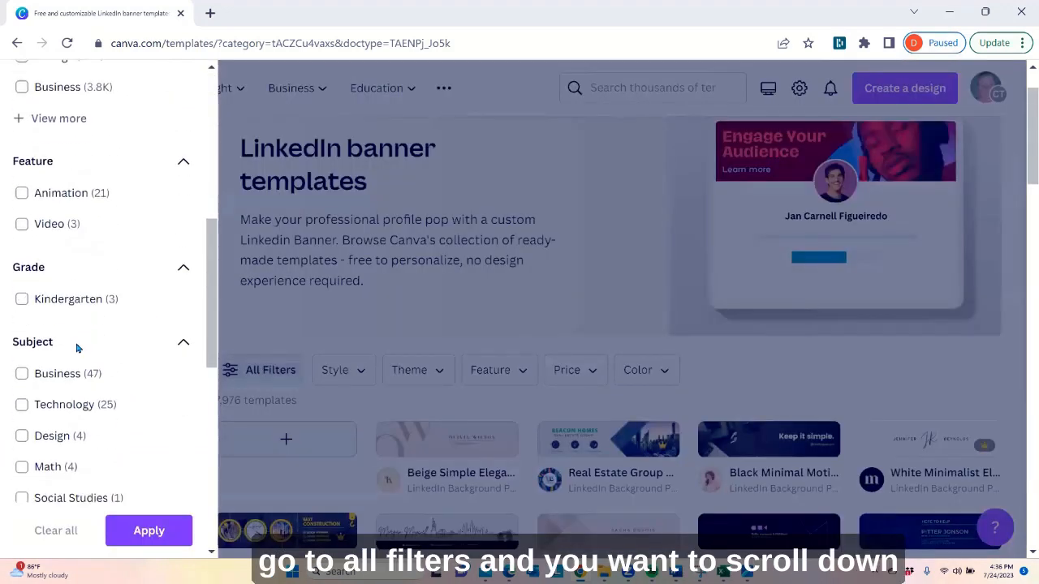
scroll(73, 351, down, 5)
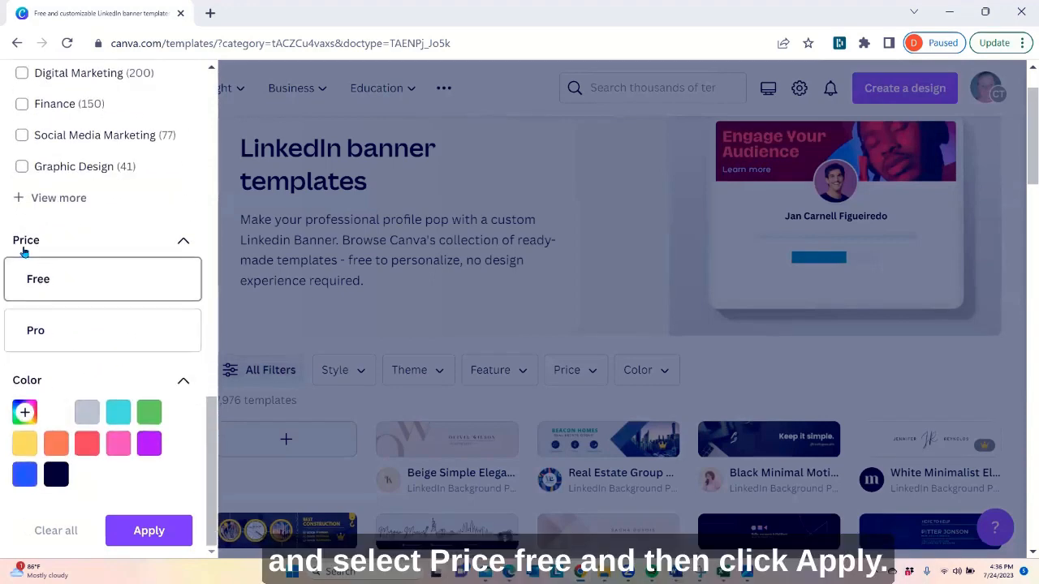
click(41, 288)
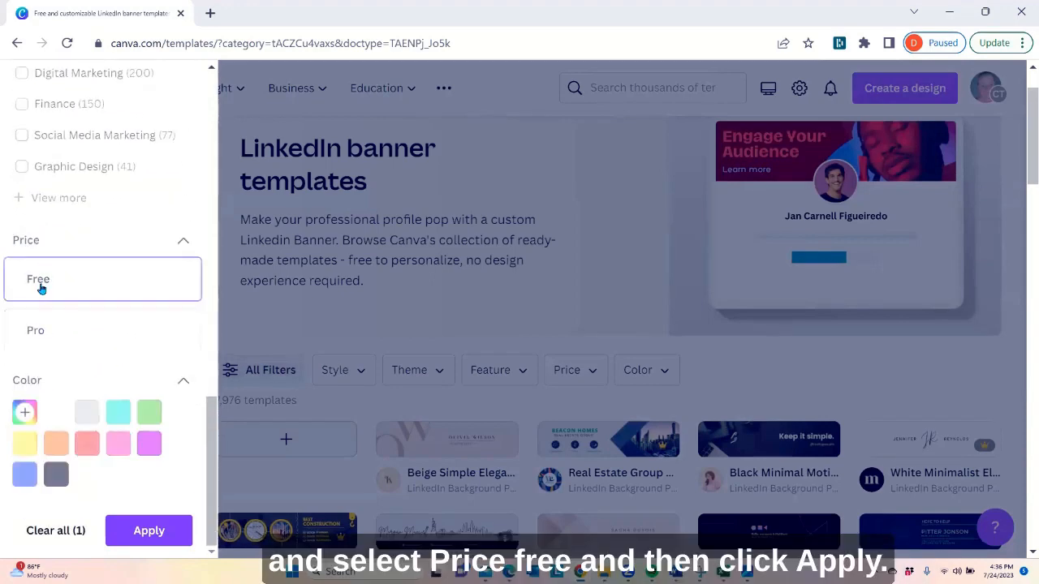
click(149, 532)
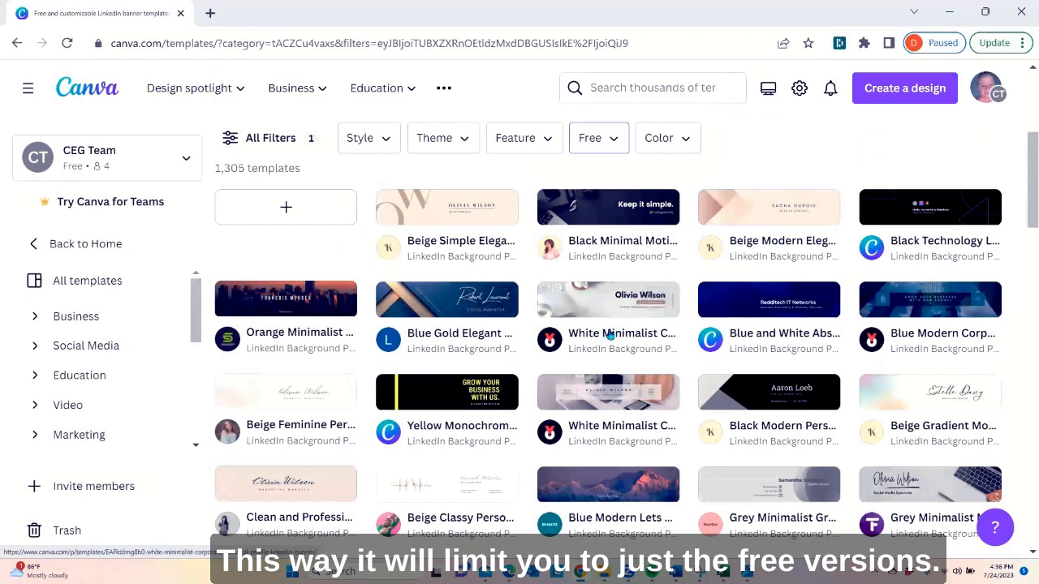
Review the style, theme and feature filter options, and restrict the free templates to the color blue
click(379, 146)
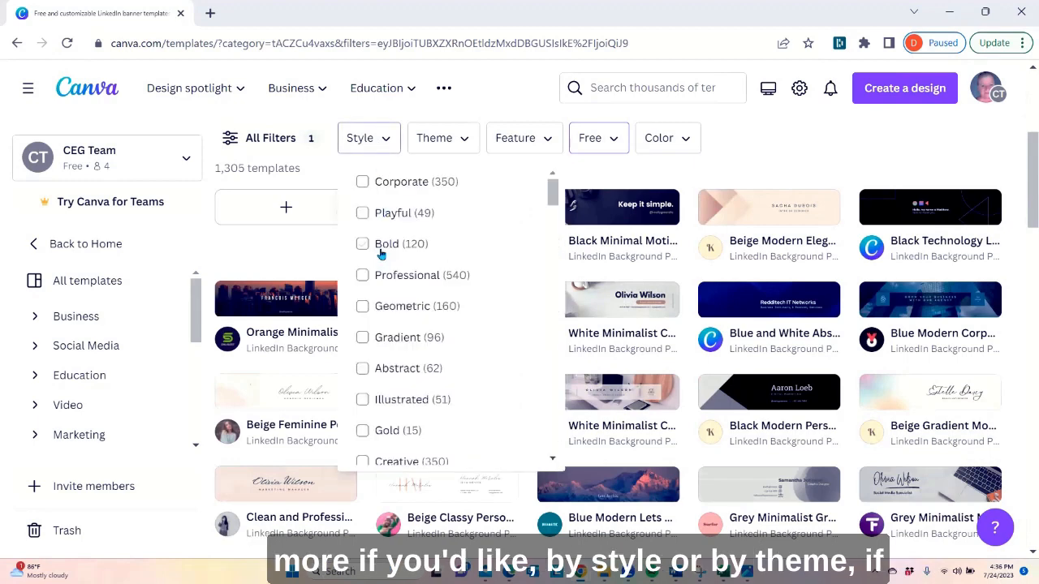
click(443, 144)
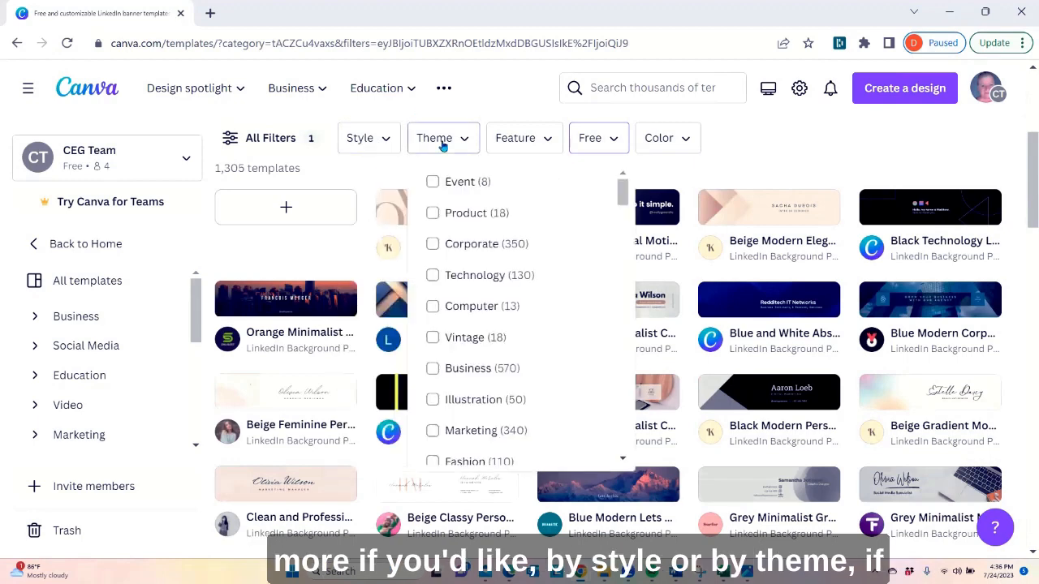
click(527, 142)
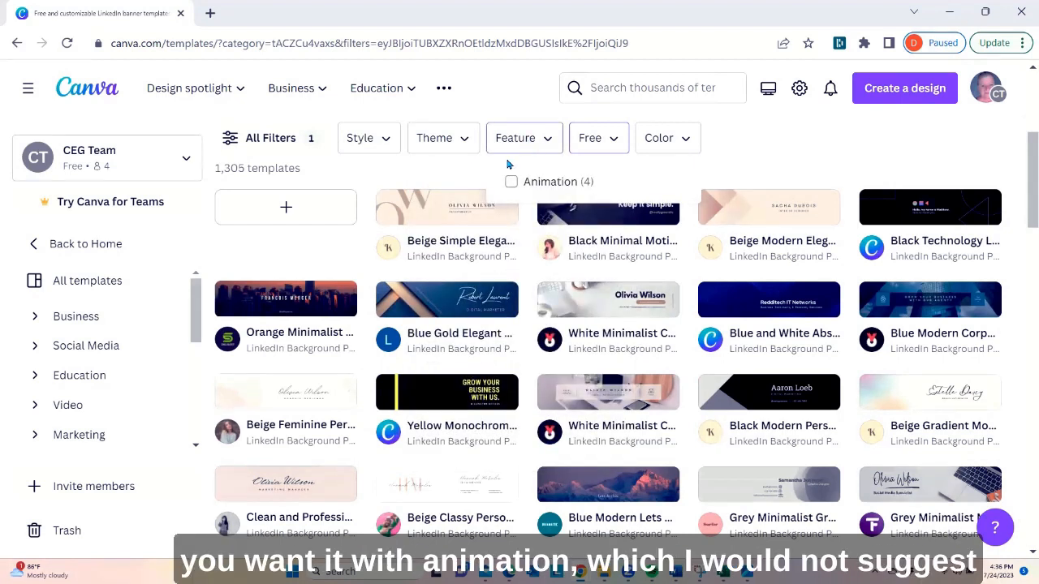
click(655, 140)
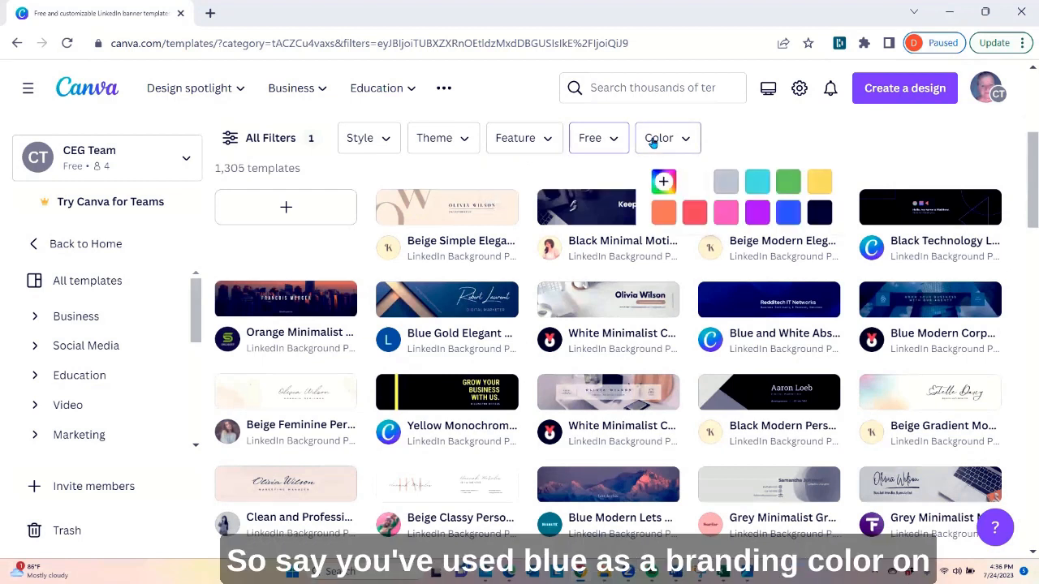
click(785, 213)
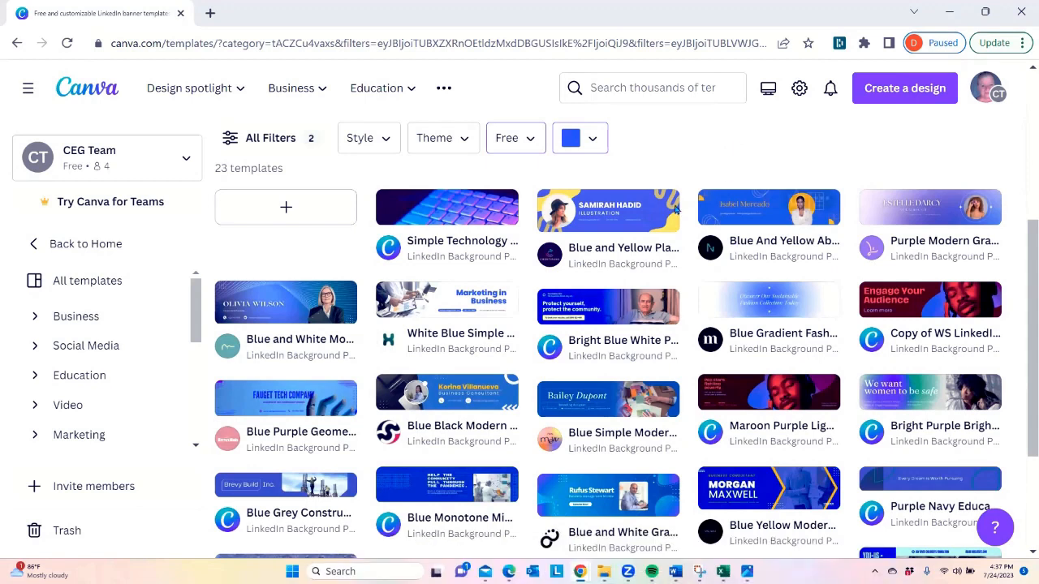
Examine the theme filter options without choosing one, and browse the free blue banner templates
click(436, 142)
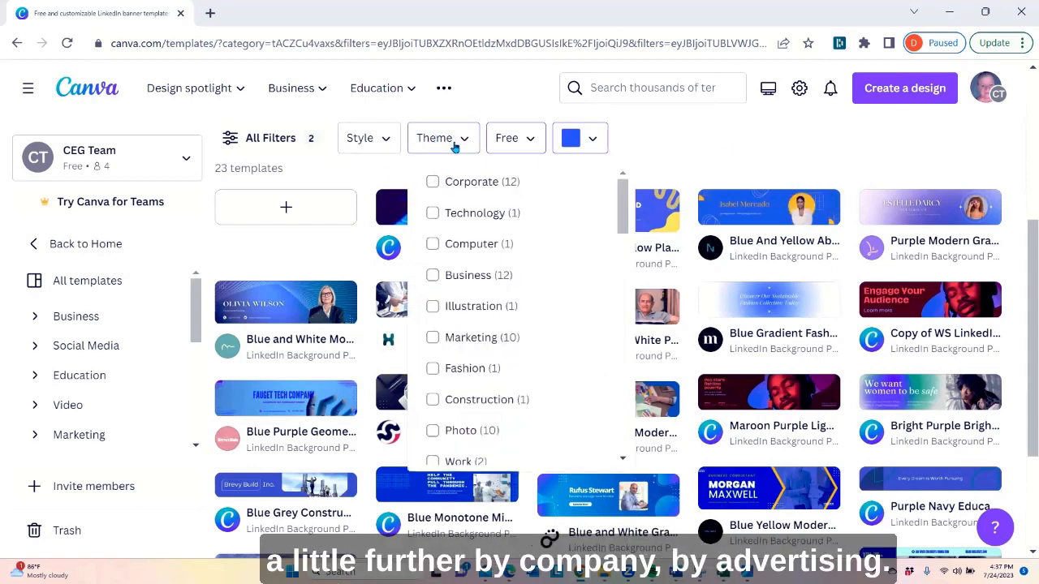
scroll(520, 299, down, 1)
scroll(520, 300, down, 2)
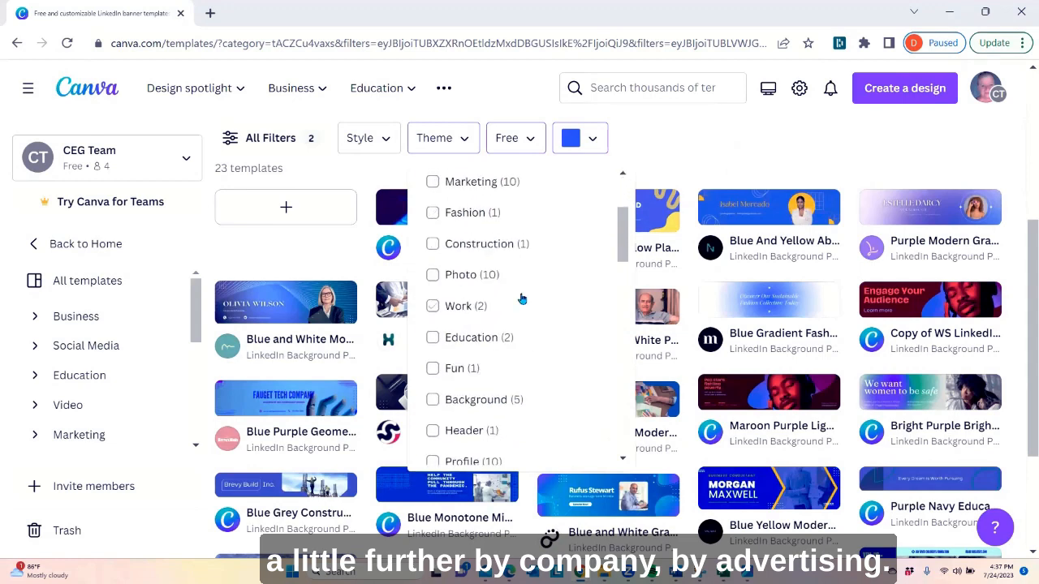
scroll(522, 300, down, 2)
scroll(523, 300, down, 2)
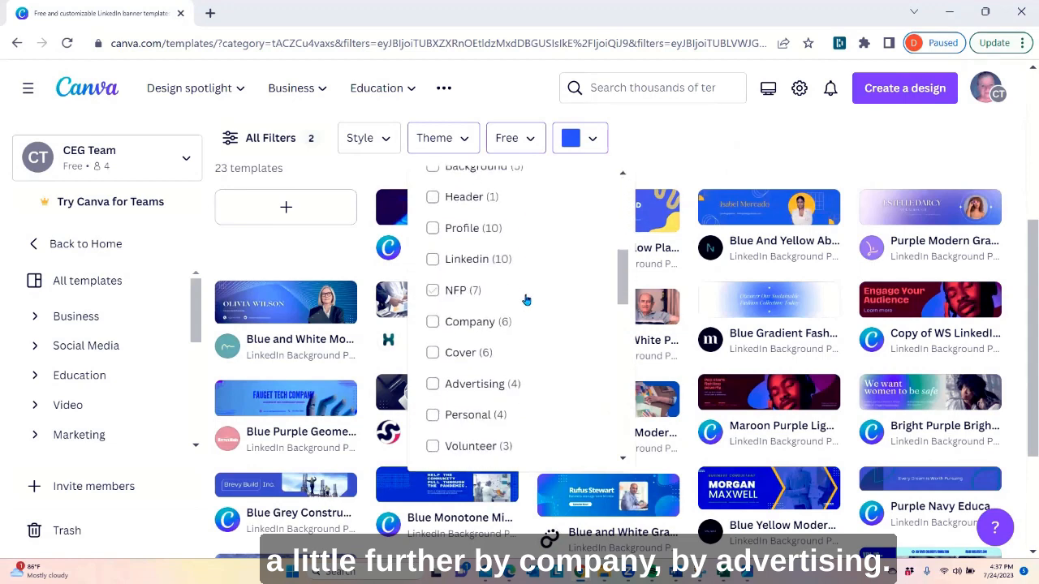
scroll(525, 298, down, 2)
scroll(545, 276, up, 8)
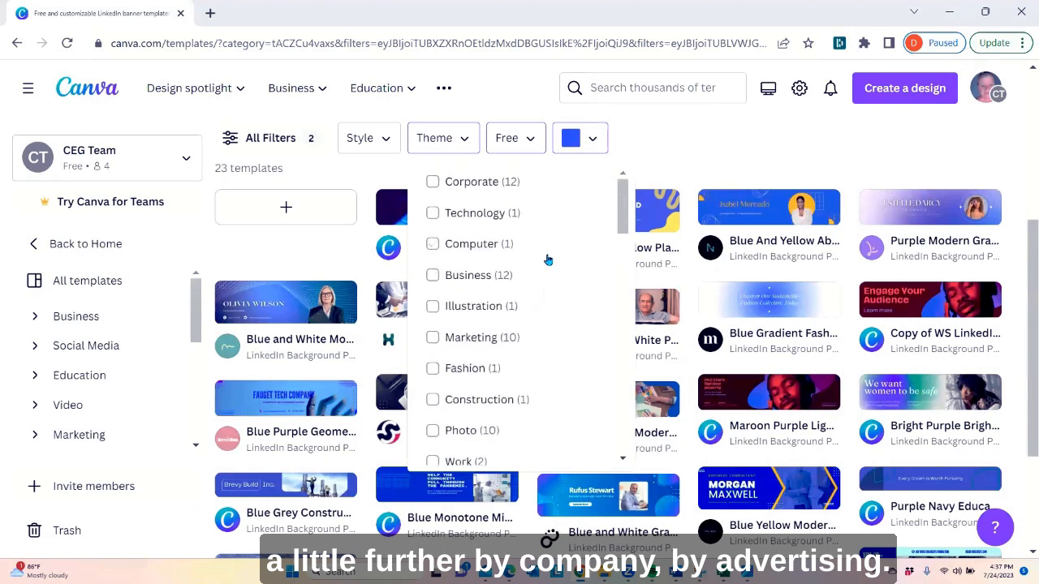
click(682, 167)
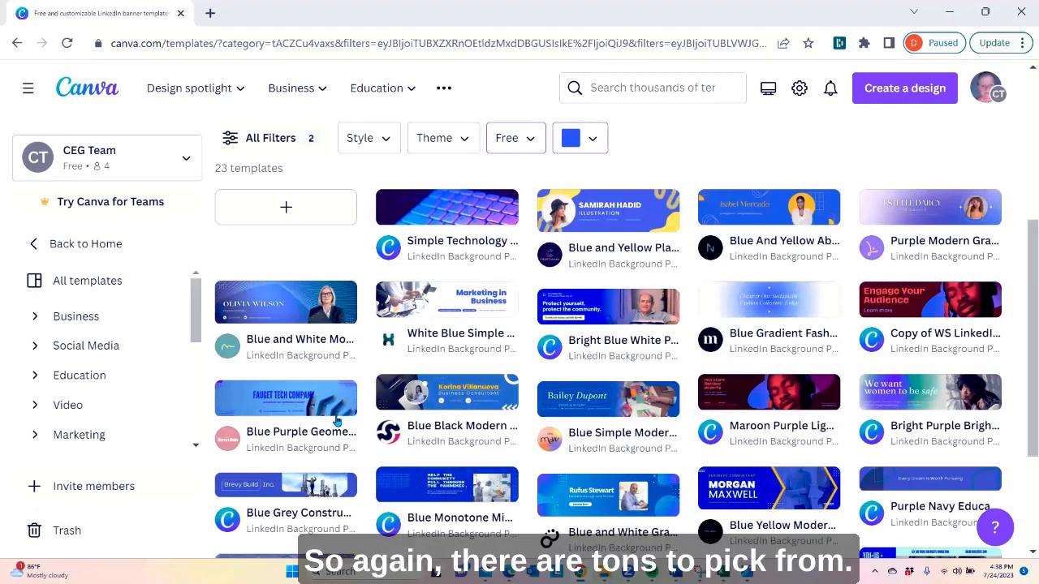
scroll(793, 394, down, 2)
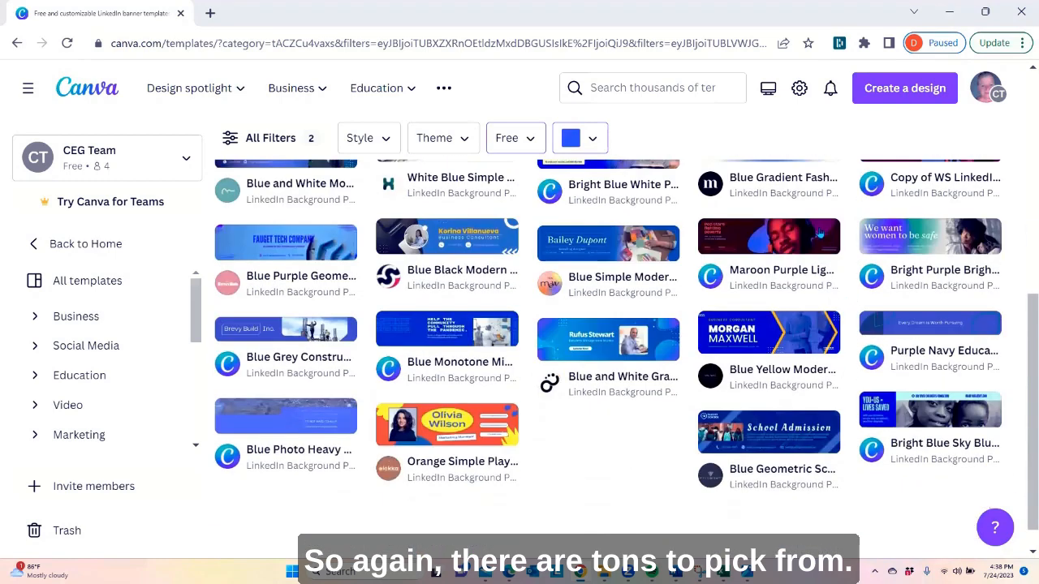
Browse the free blue banner templates and open the Blue And Yellow Abstract LinkedIn Banner
scroll(528, 357, down, 1)
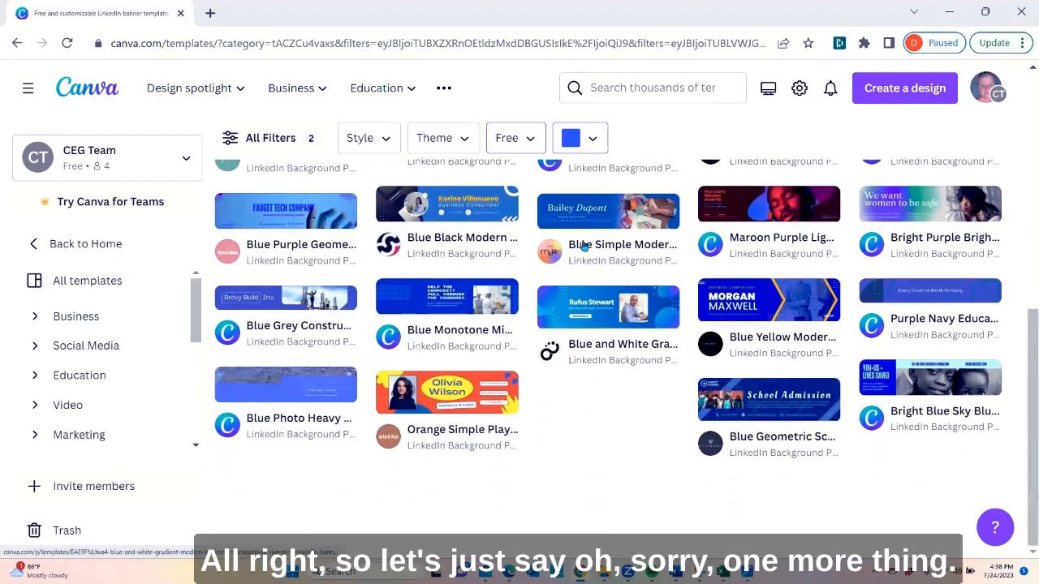
scroll(609, 244, up, 2)
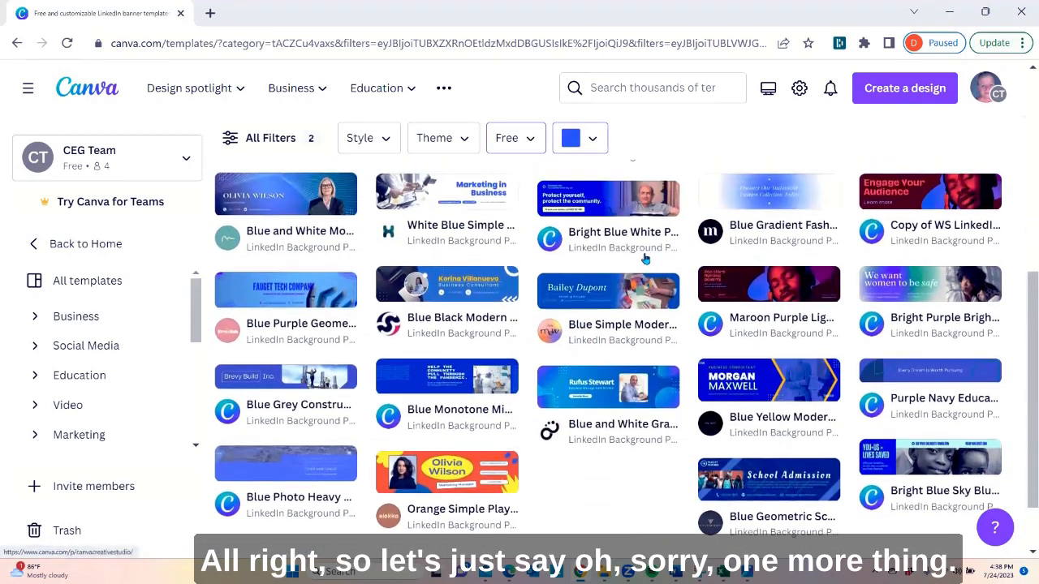
scroll(645, 258, up, 1)
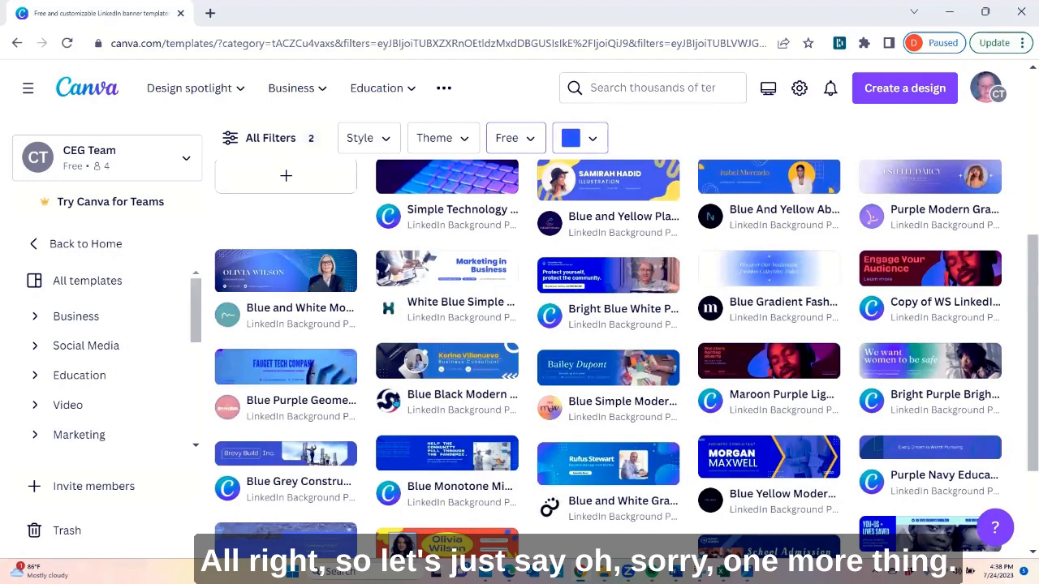
scroll(645, 268, up, 2)
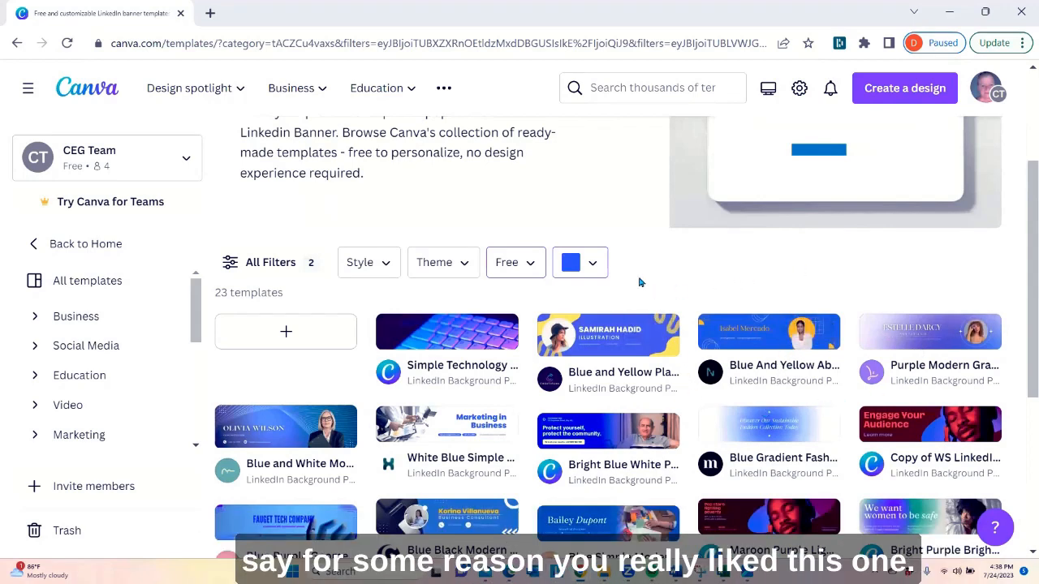
mouse_move(762, 341)
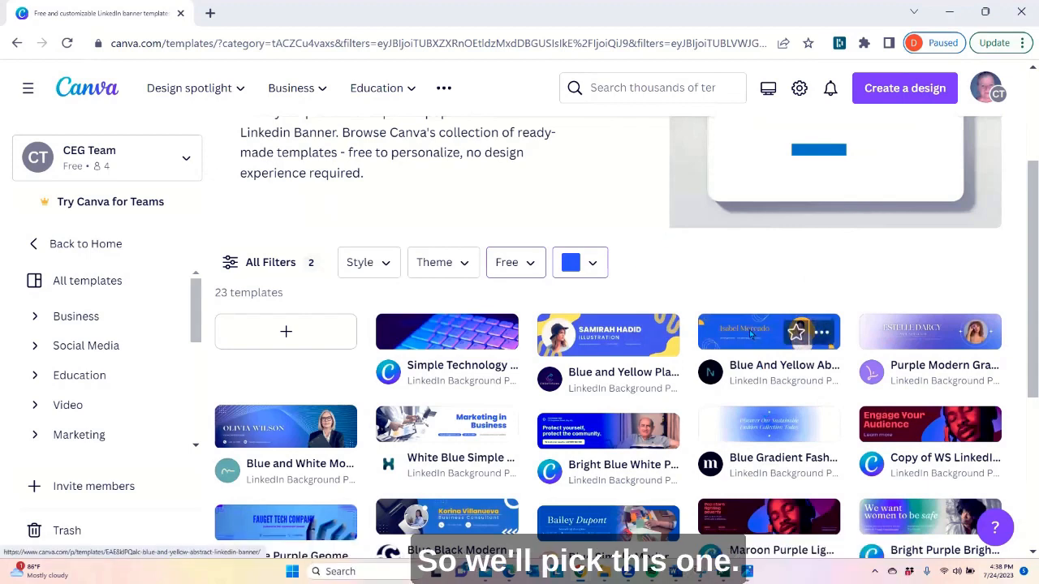
click(752, 334)
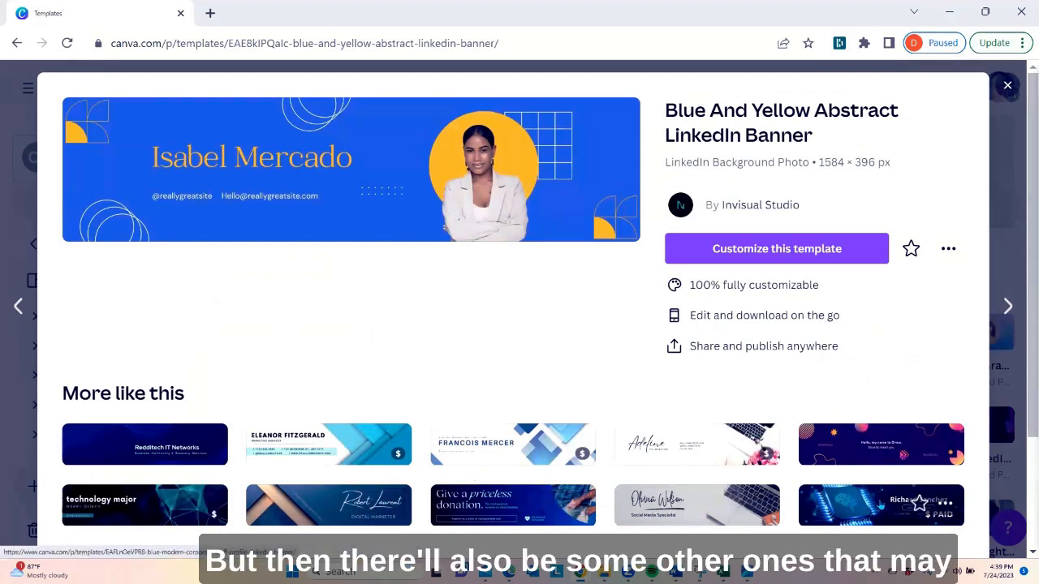
Review the similar templates offered and start customizing the Blue And Yellow Abstract LinkedIn Banner
scroll(881, 503, down, 2)
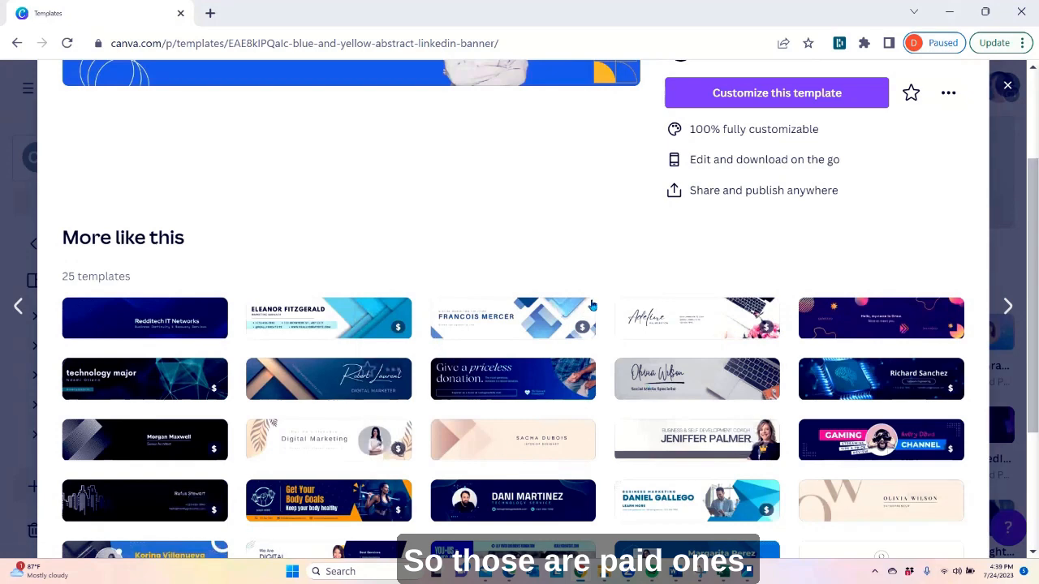
scroll(508, 308, up, 2)
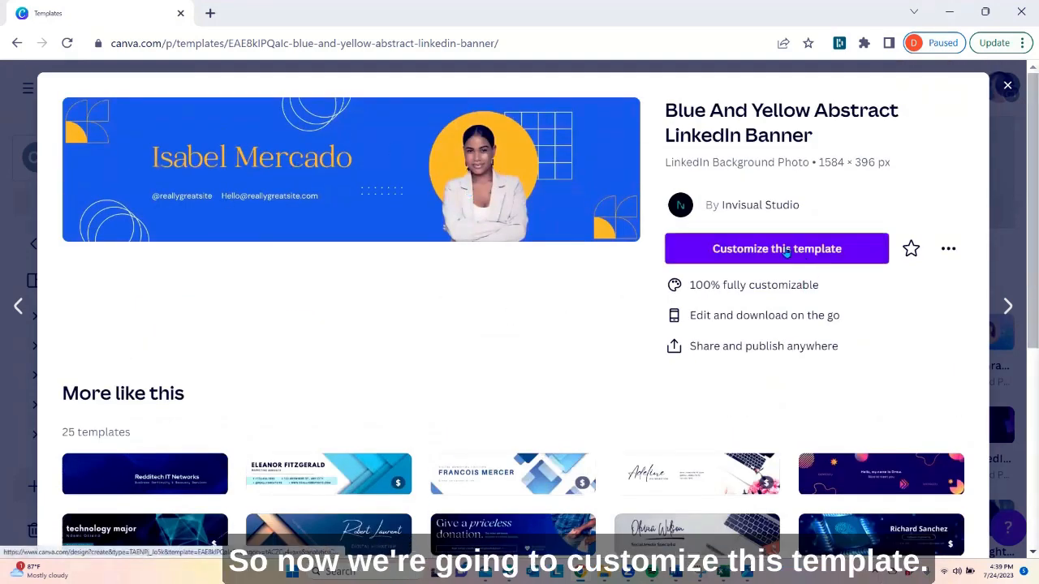
click(786, 253)
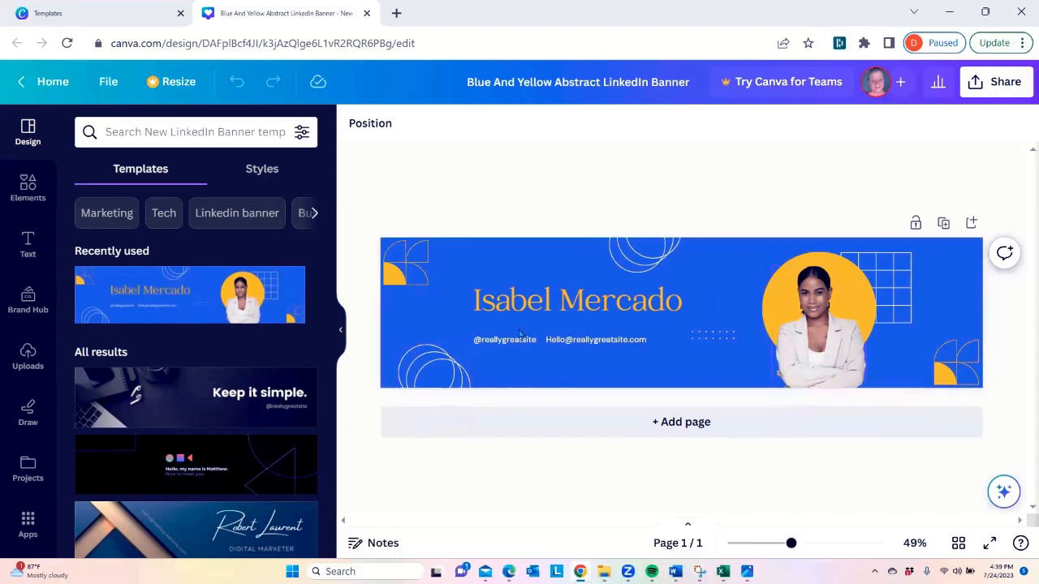
Delete the woman's portrait photo from the banner
click(798, 349)
right_click(799, 349)
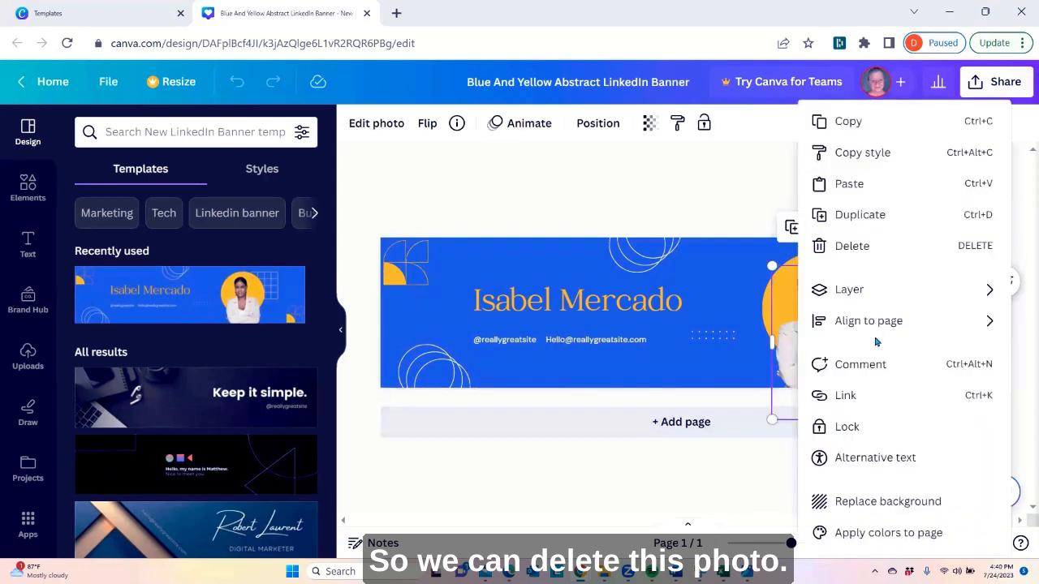
click(851, 246)
Recolor the yellow circle, trying several default gradients and settling on the light green to light blue one
click(817, 298)
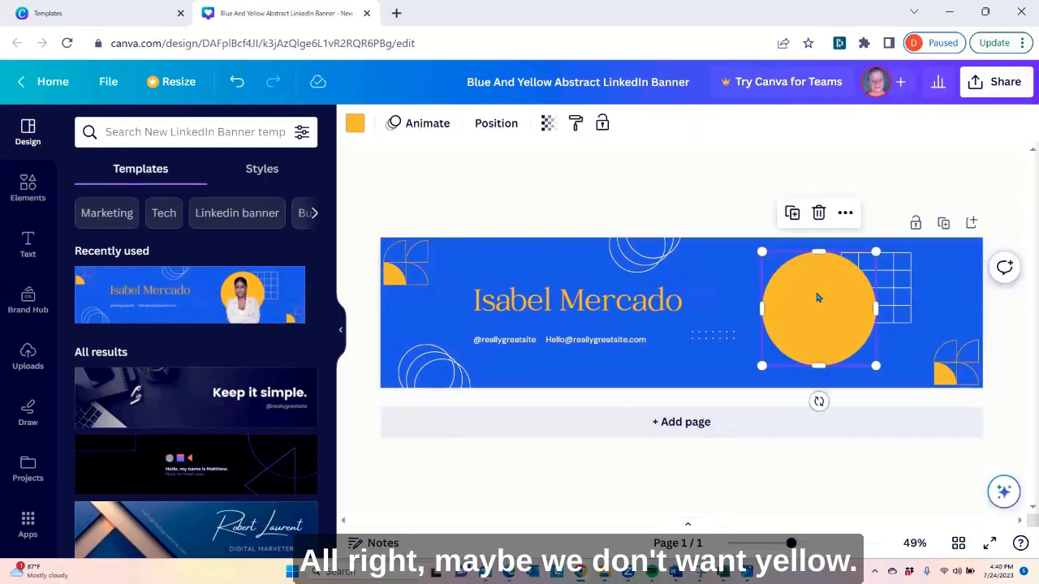
click(355, 126)
scroll(162, 324, down, 2)
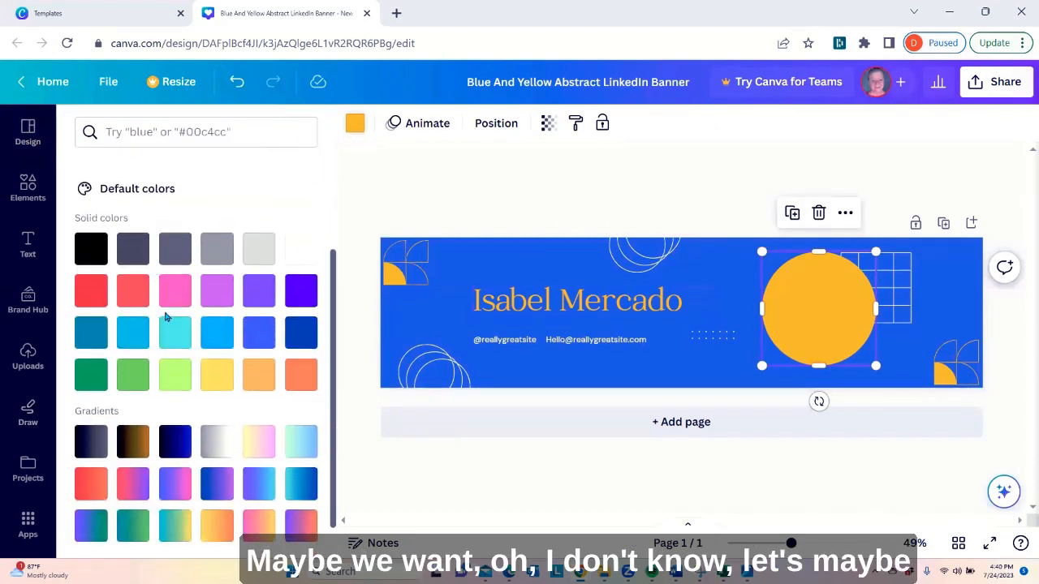
scroll(232, 323, down, 1)
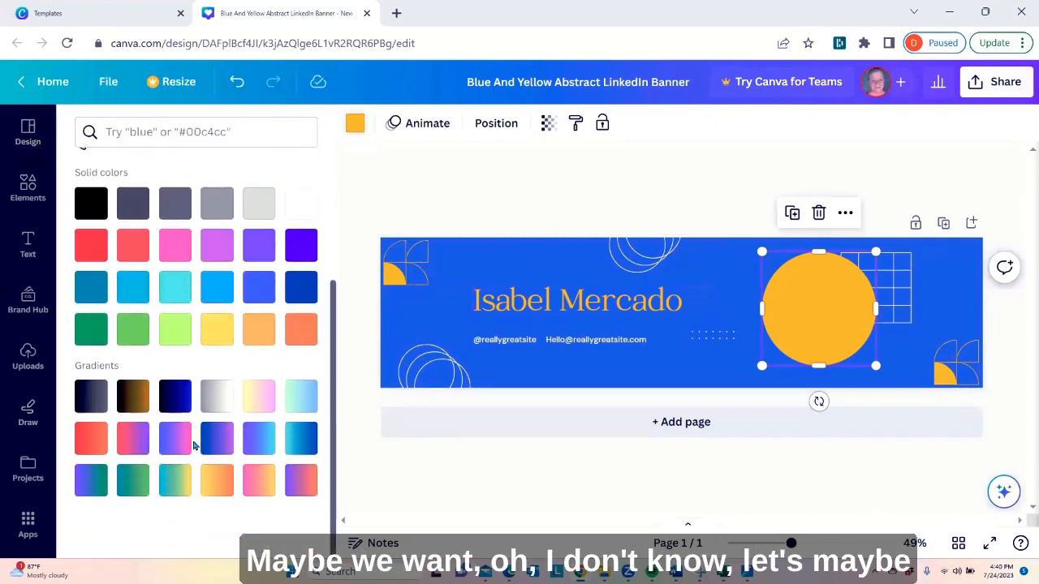
click(260, 442)
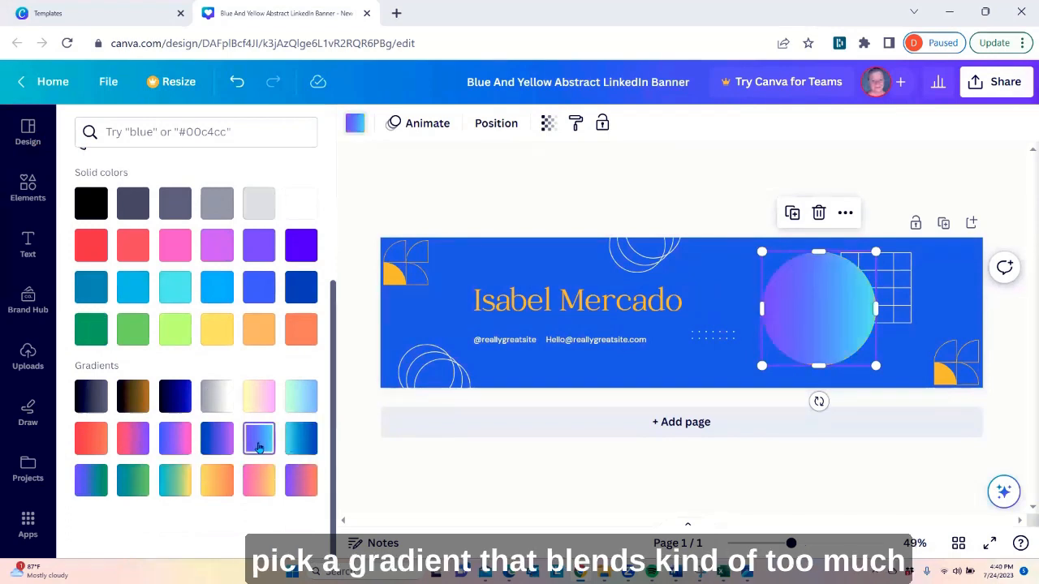
click(298, 445)
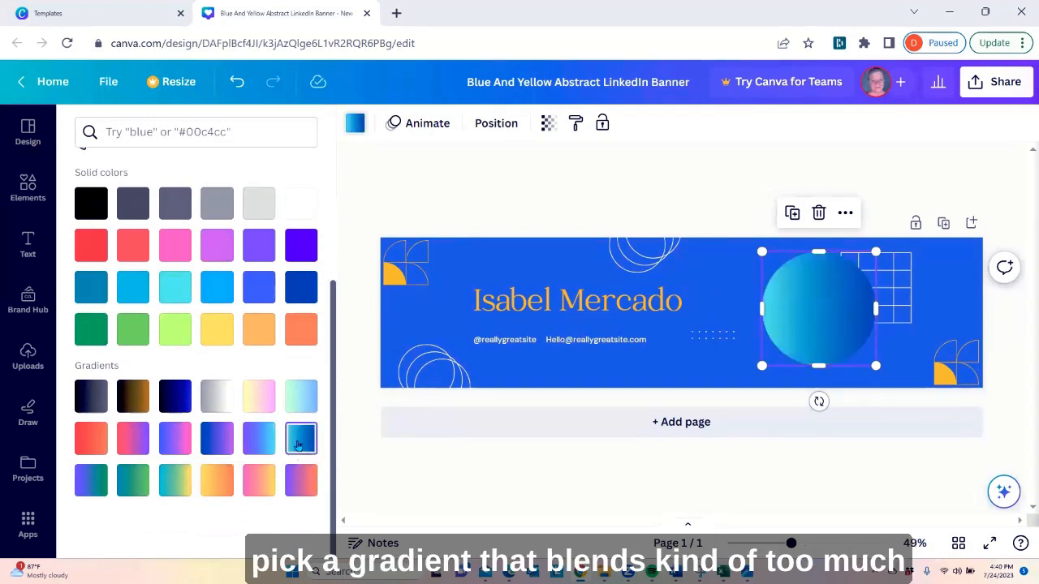
click(297, 484)
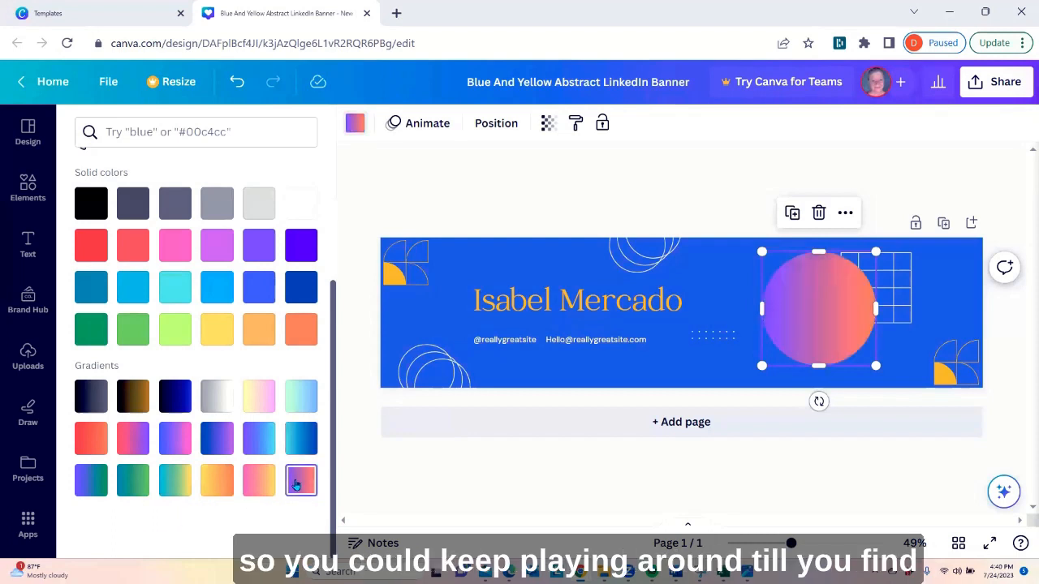
click(177, 443)
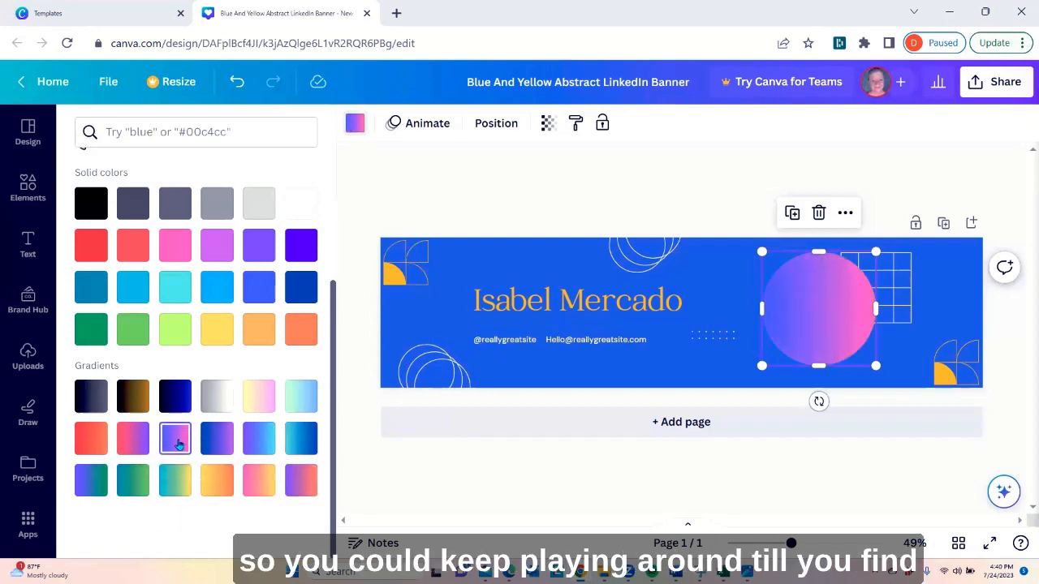
click(212, 403)
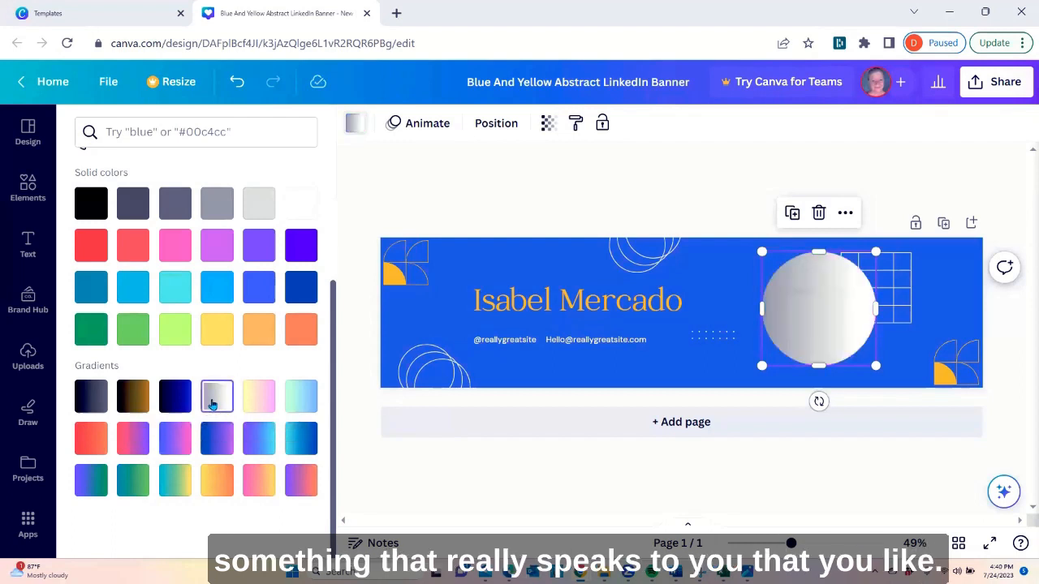
click(253, 407)
click(300, 406)
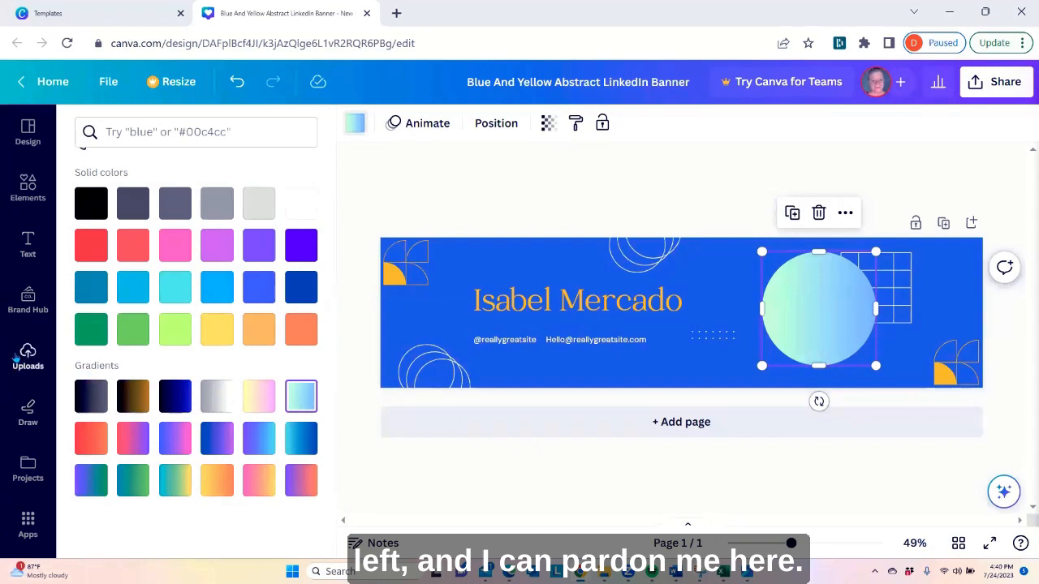
Open the Photos library from Canva's additional content apps and search it for "marketing"
click(28, 300)
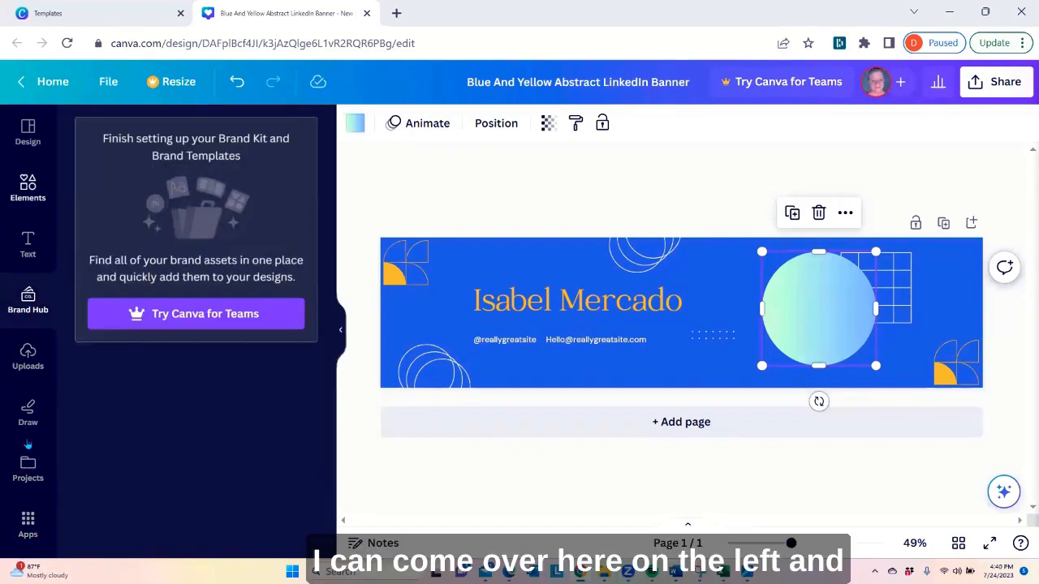
click(29, 527)
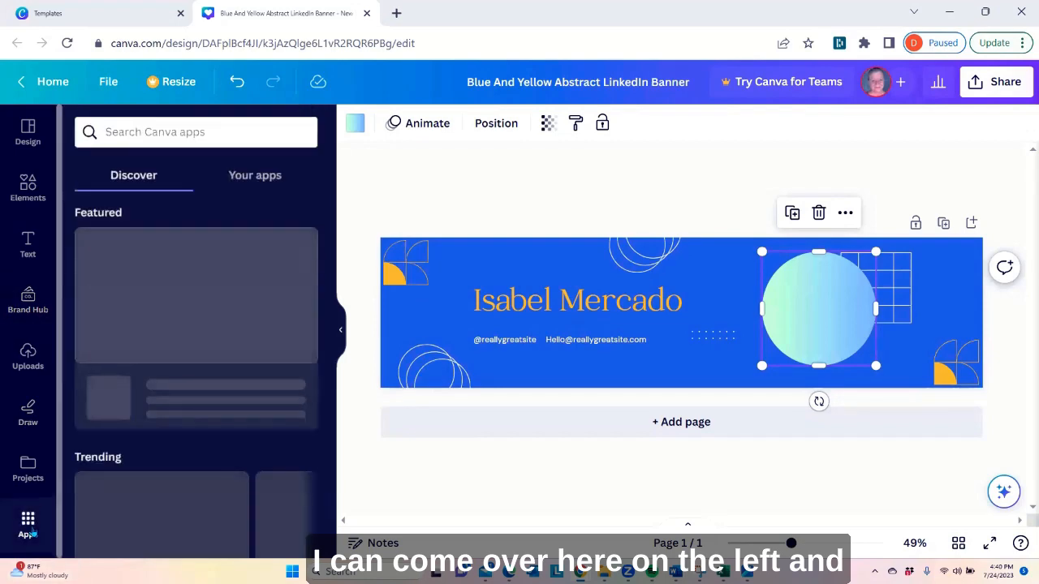
scroll(151, 321, down, 5)
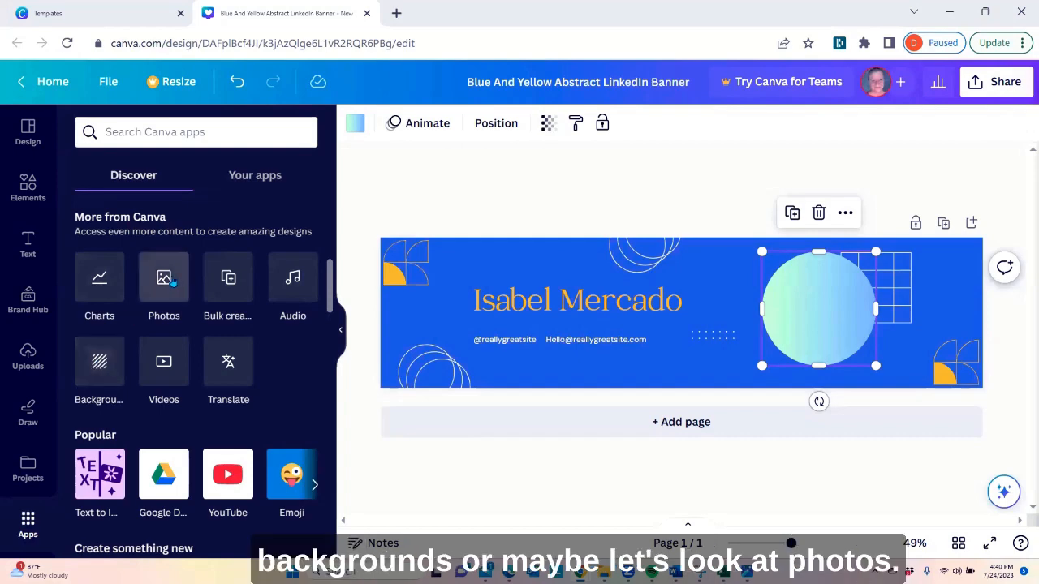
click(171, 280)
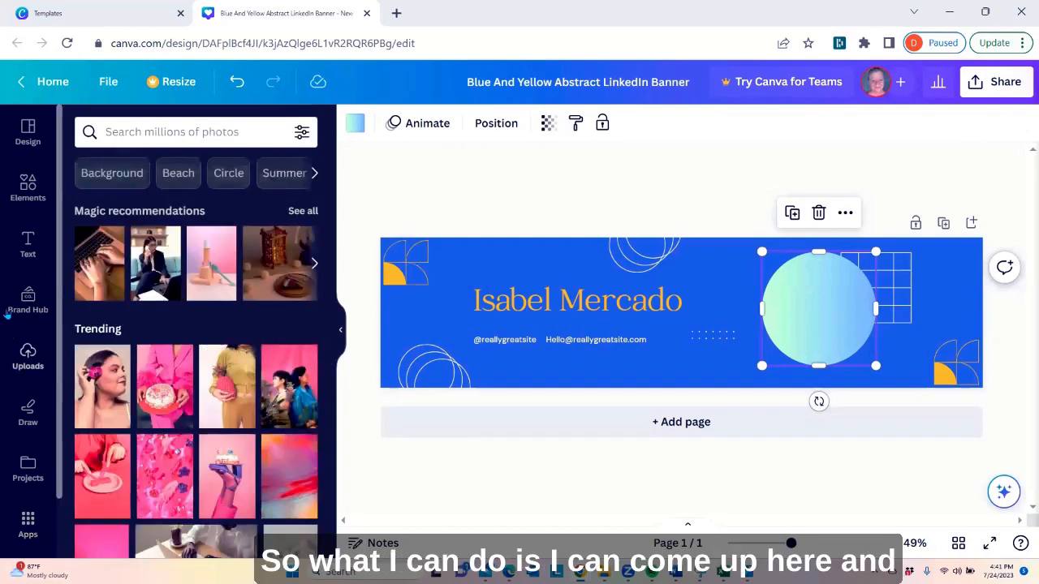
click(192, 133)
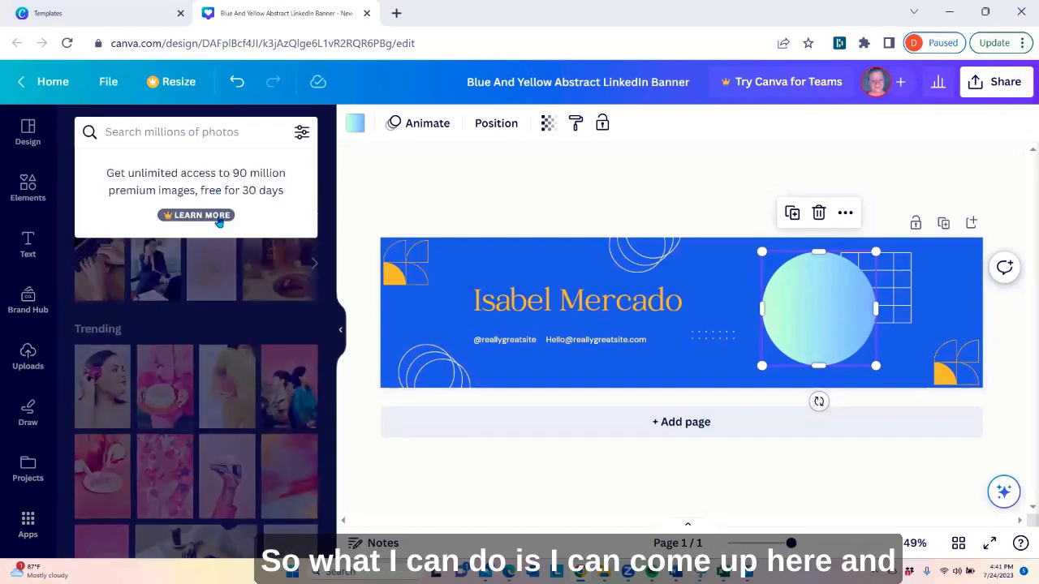
text(marketing)
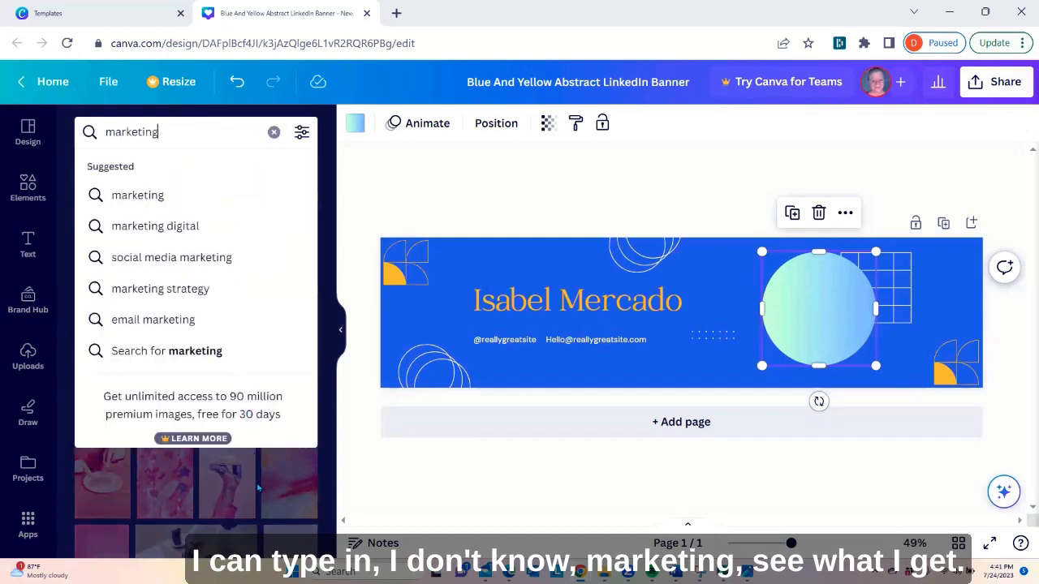
key(Return)
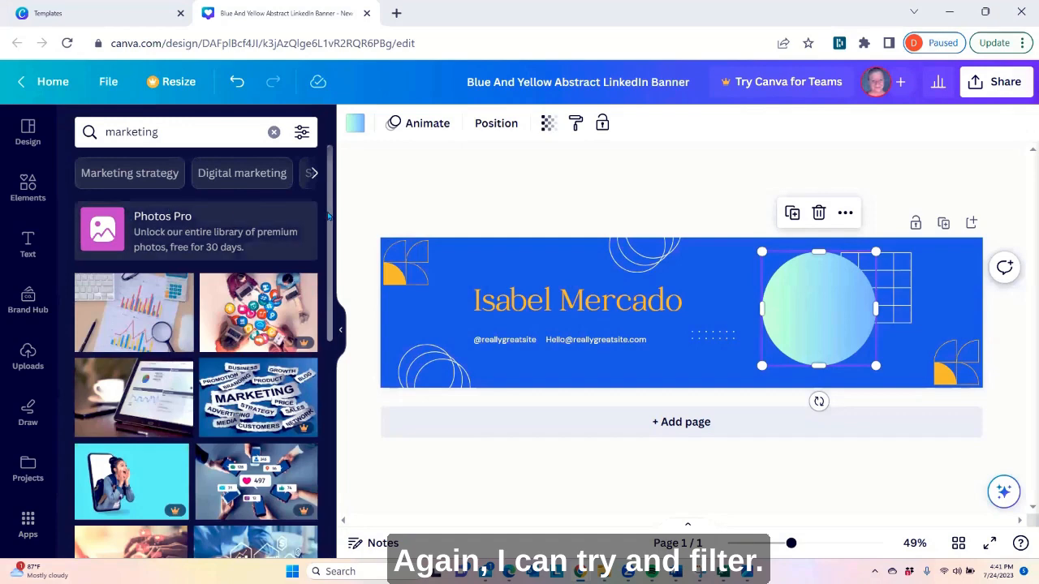
Review the color, orientation and cut-out filter options for the photo search without applying any
click(301, 133)
scroll(160, 303, down, 1)
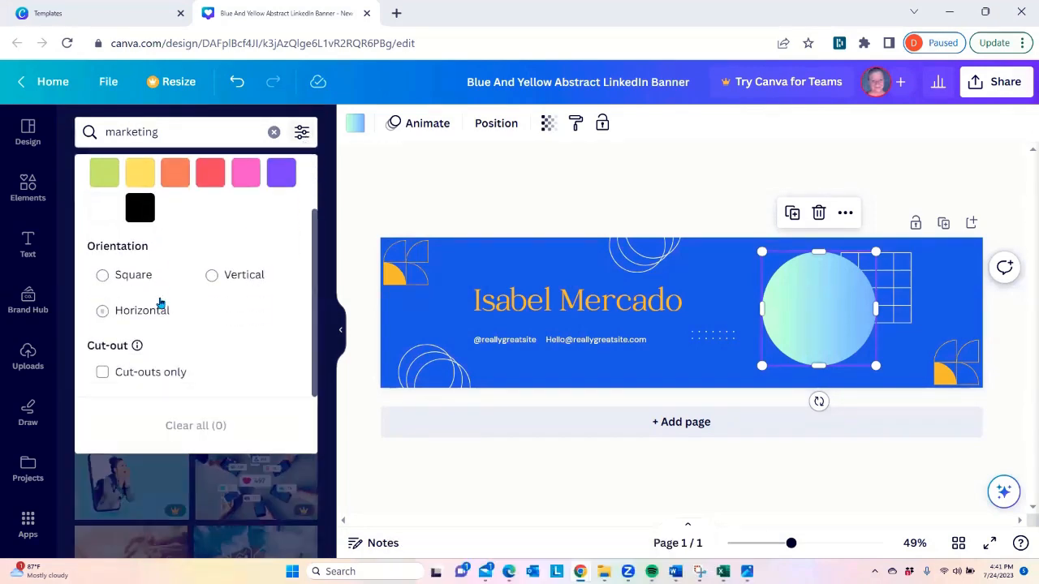
scroll(195, 343, up, 2)
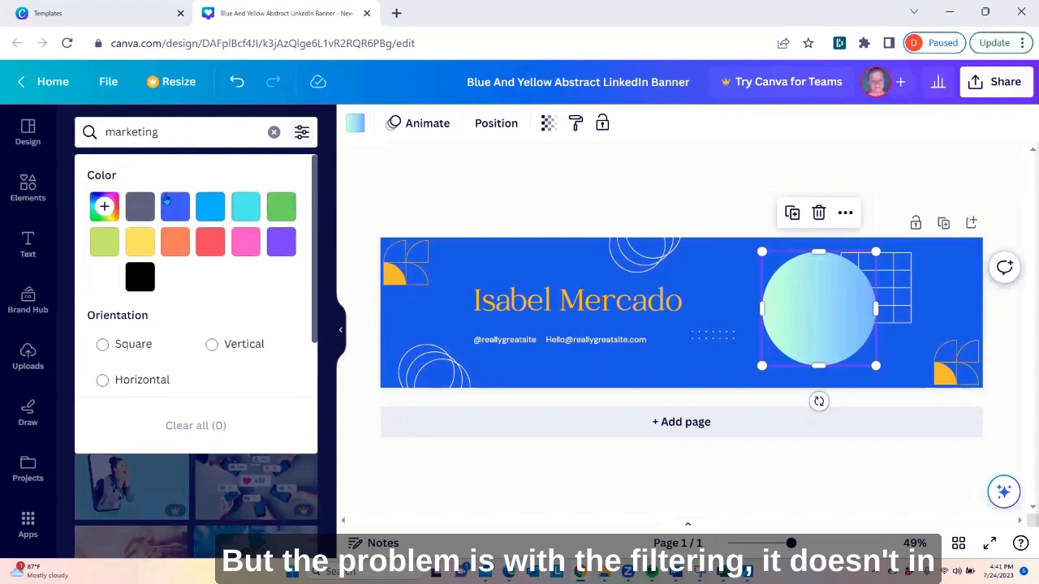
scroll(177, 313, down, 1)
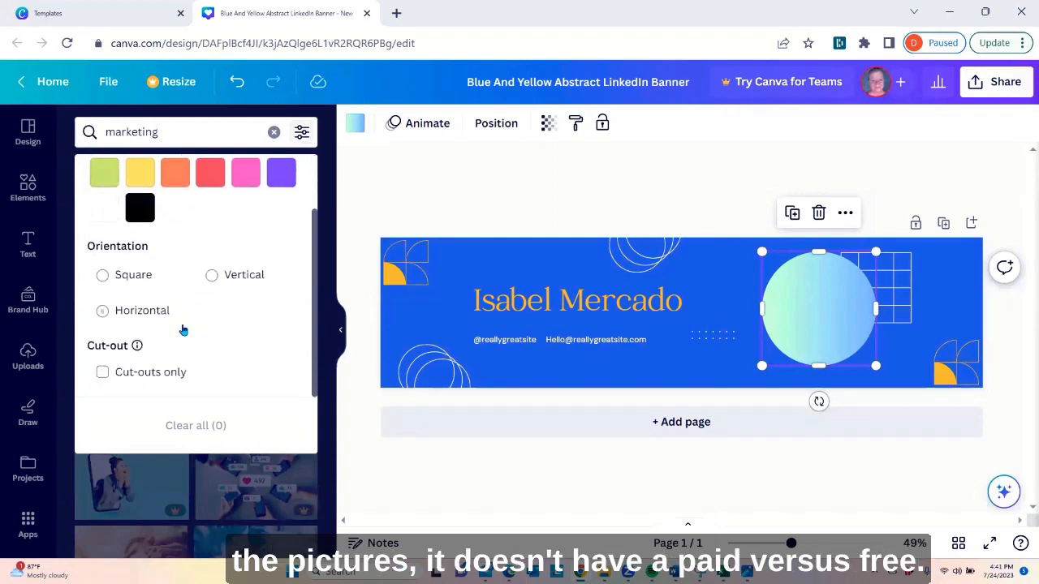
click(302, 134)
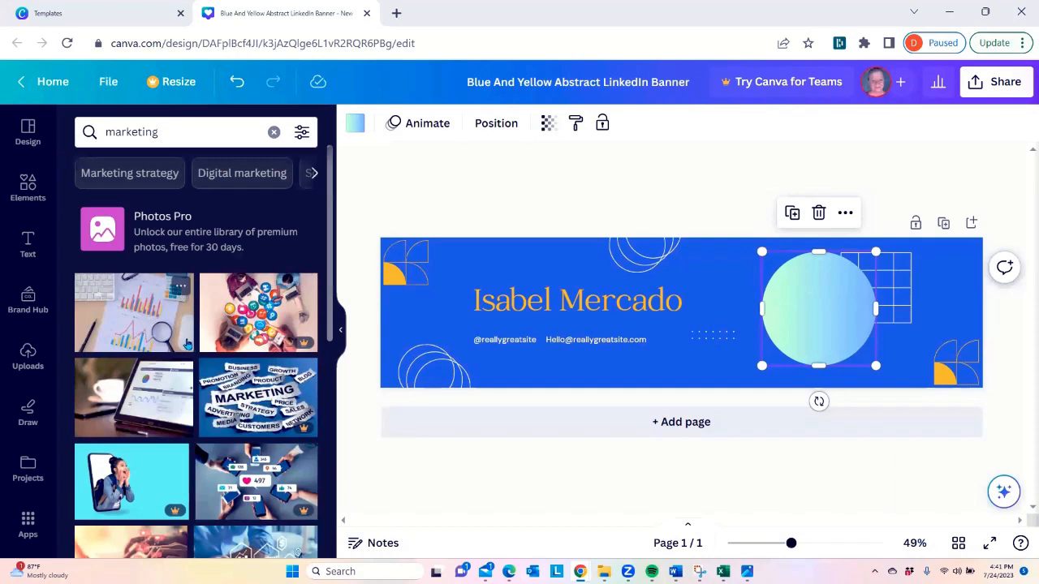
Try the free city billboard photo from the marketing results on the banner and undo the insertion
scroll(184, 328, down, 2)
scroll(184, 338, down, 4)
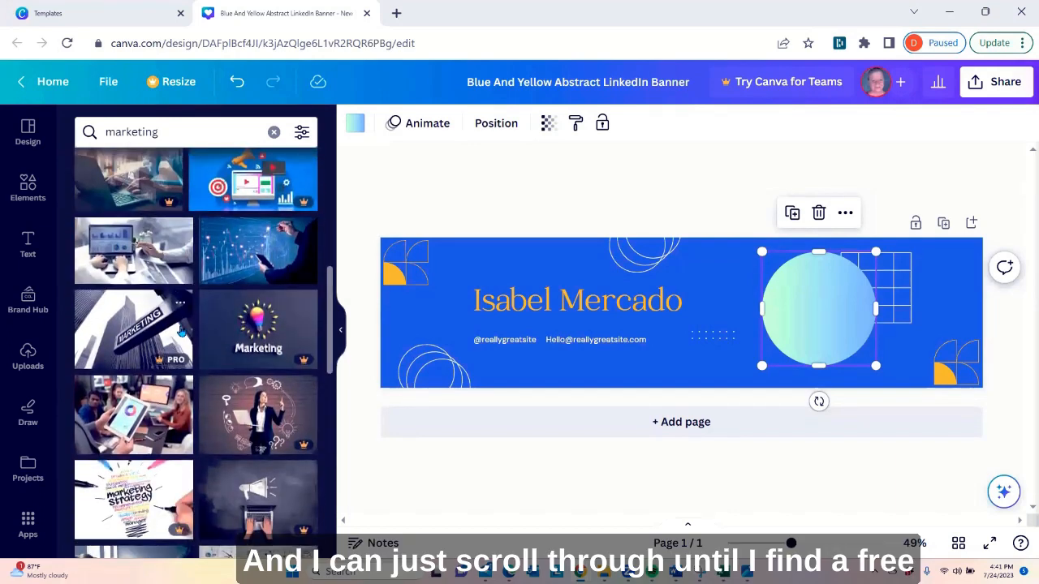
scroll(182, 331, down, 2)
scroll(190, 321, down, 2)
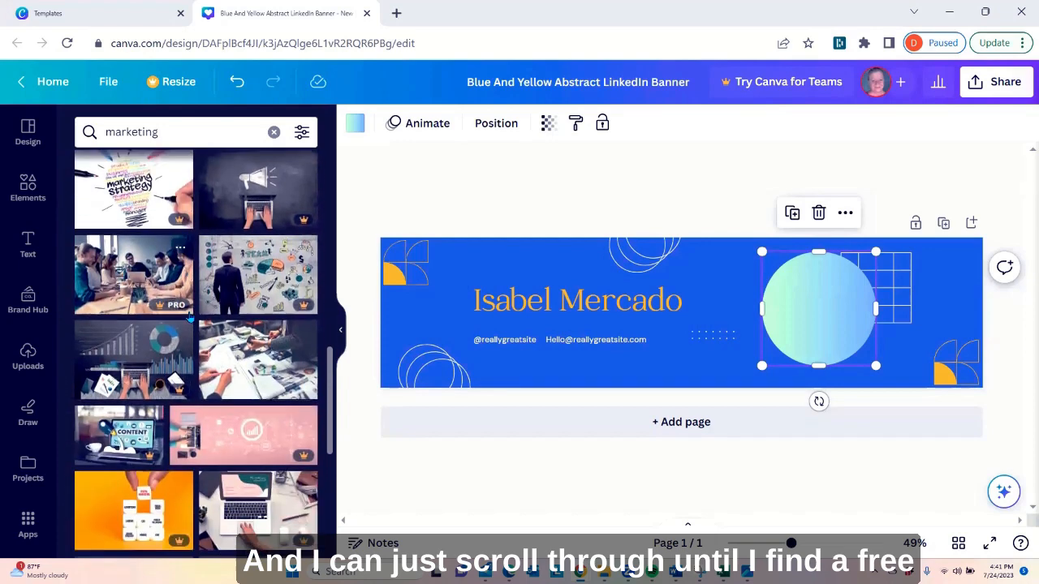
scroll(234, 374, down, 4)
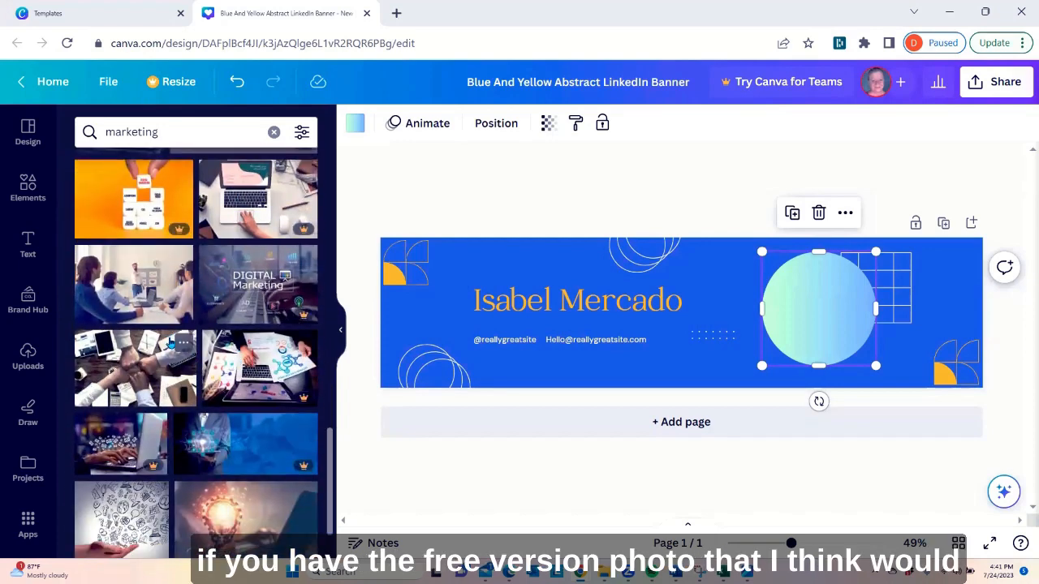
scroll(169, 343, down, 1)
scroll(168, 343, down, 4)
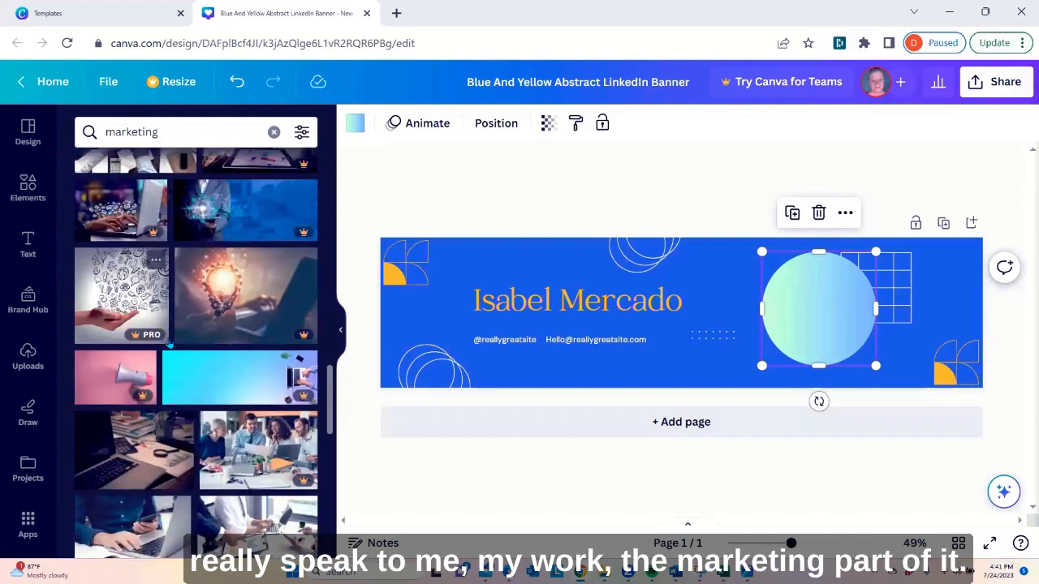
scroll(169, 343, down, 3)
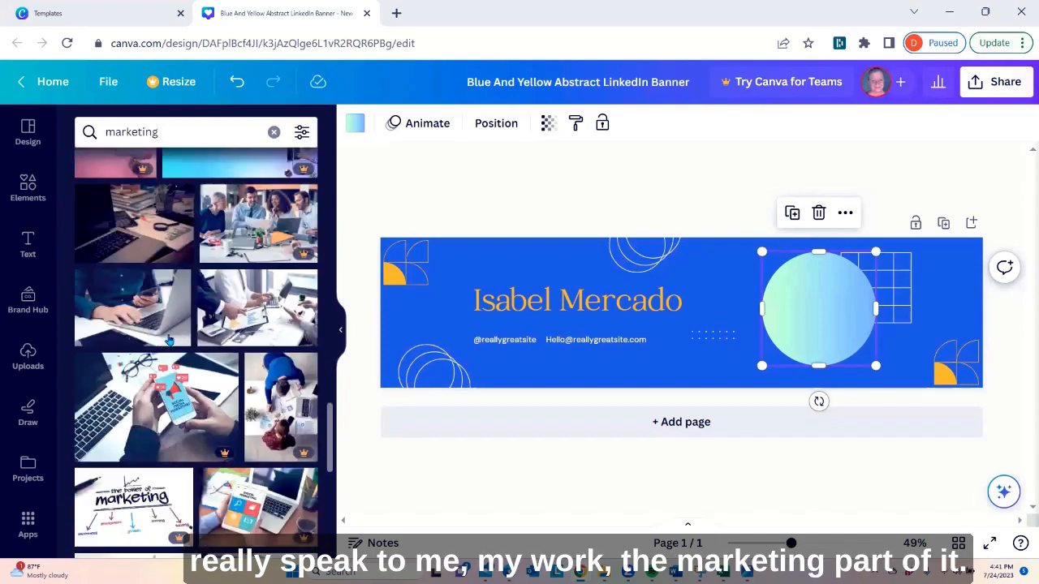
scroll(186, 327, down, 4)
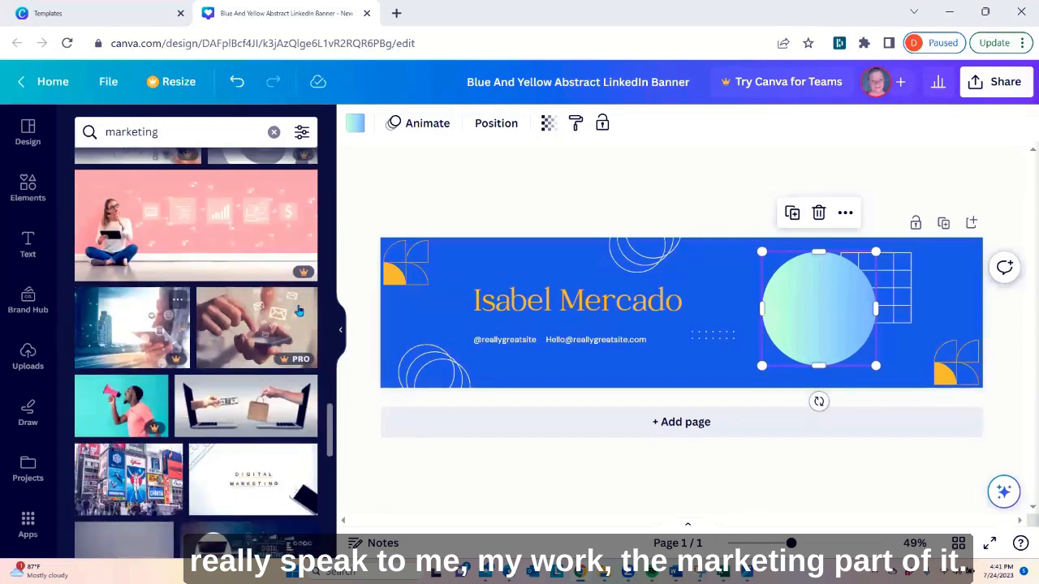
scroll(229, 333, down, 2)
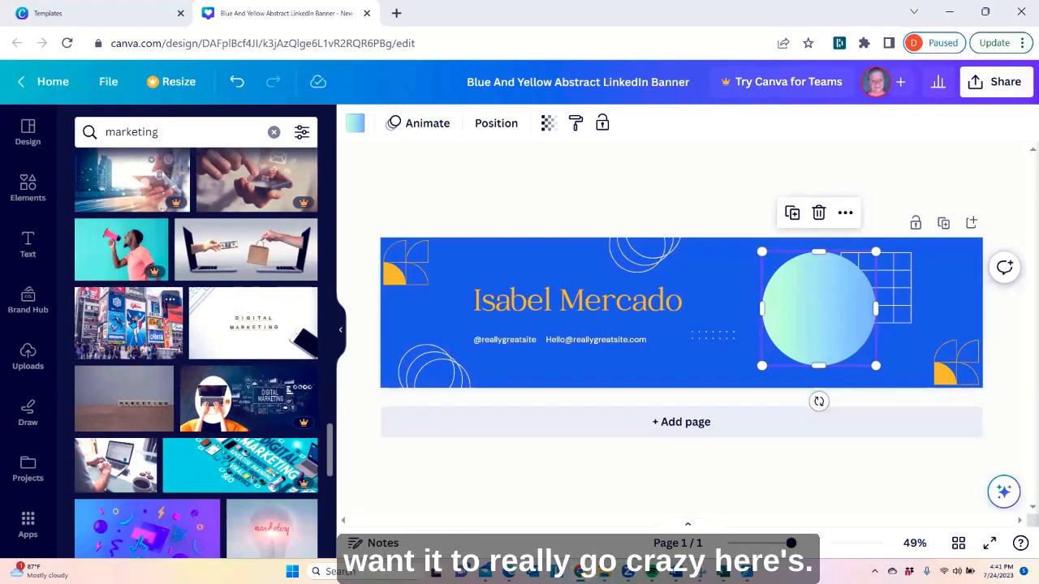
click(132, 322)
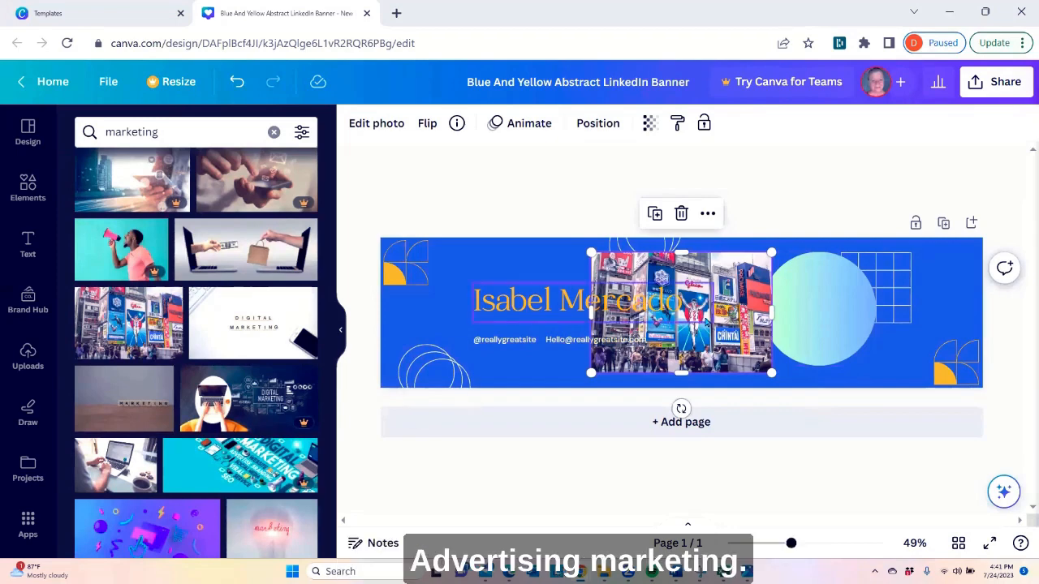
click(237, 83)
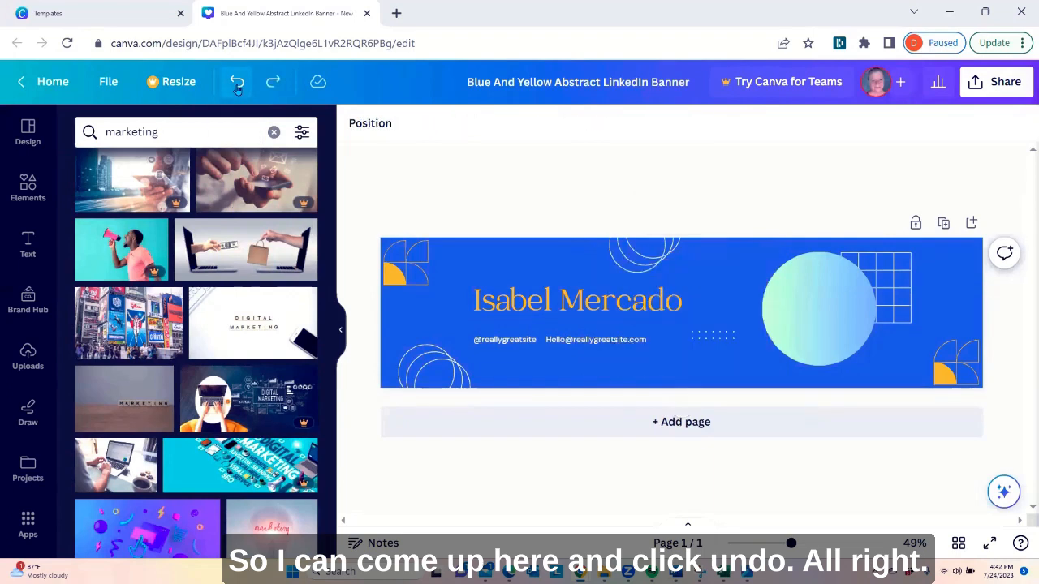
Add the free white "Digital Marketing" photo with the phone from the marketing results to the banner
scroll(179, 276, down, 5)
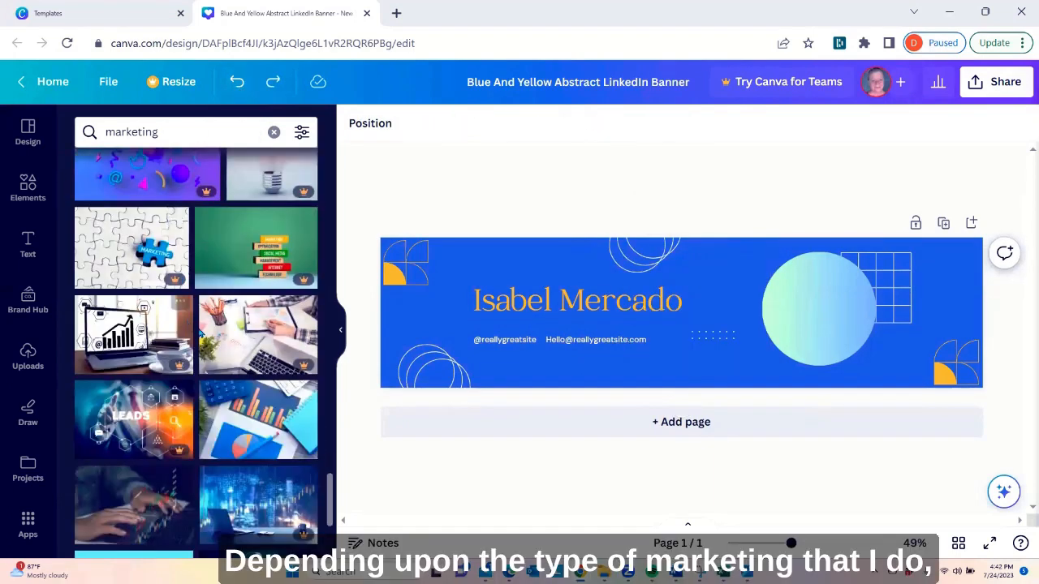
scroll(229, 322, down, 2)
scroll(230, 322, down, 1)
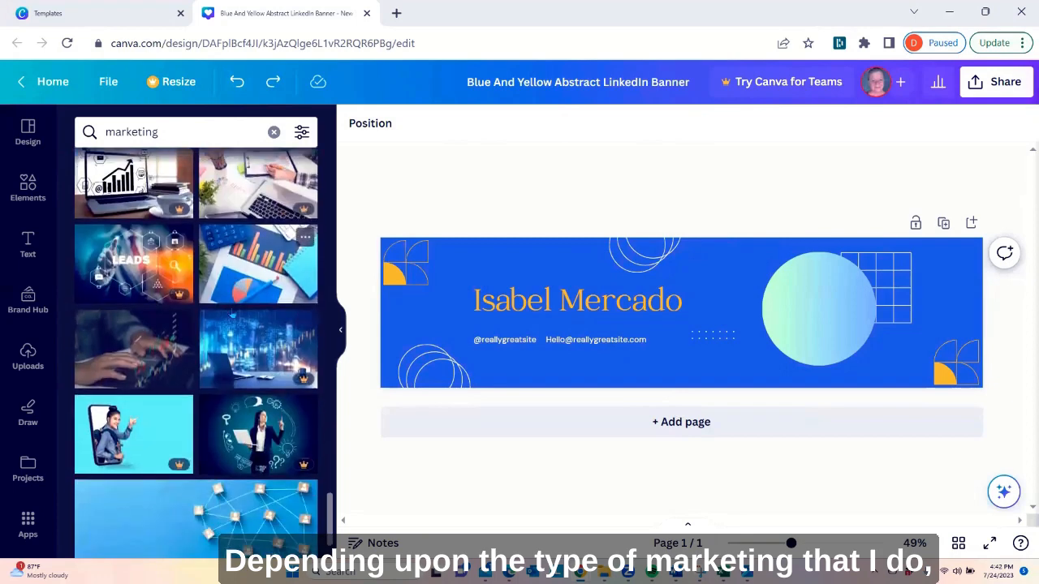
scroll(197, 350, down, 3)
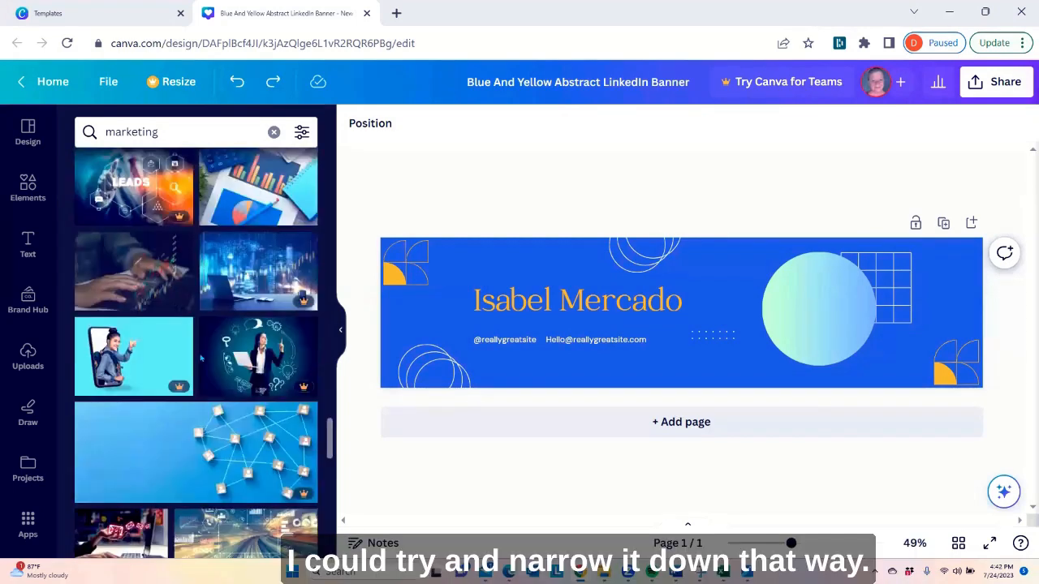
scroll(197, 350, down, 1)
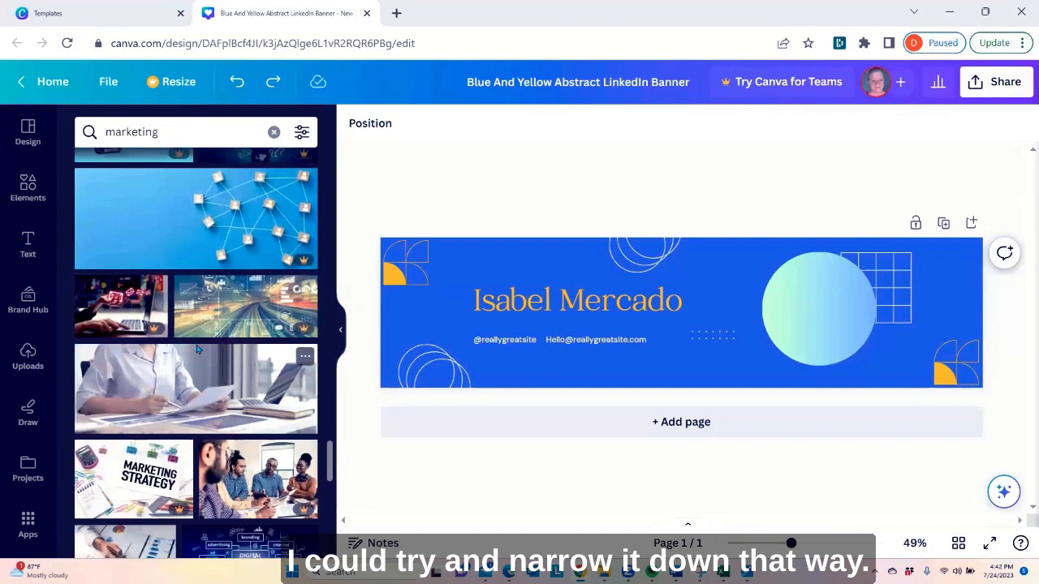
scroll(197, 350, down, 2)
scroll(198, 311, down, 4)
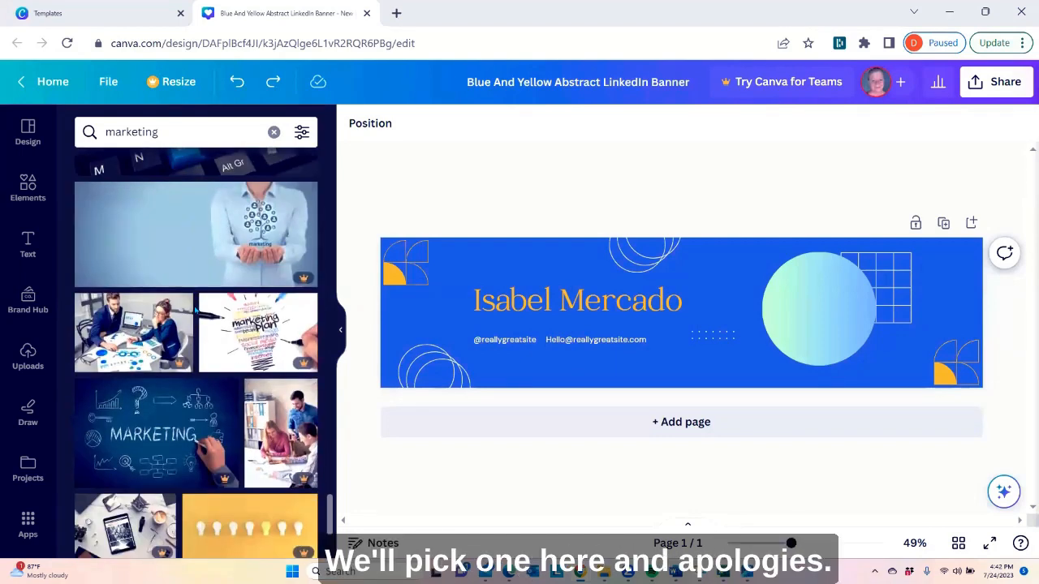
scroll(196, 311, down, 3)
scroll(196, 311, down, 1)
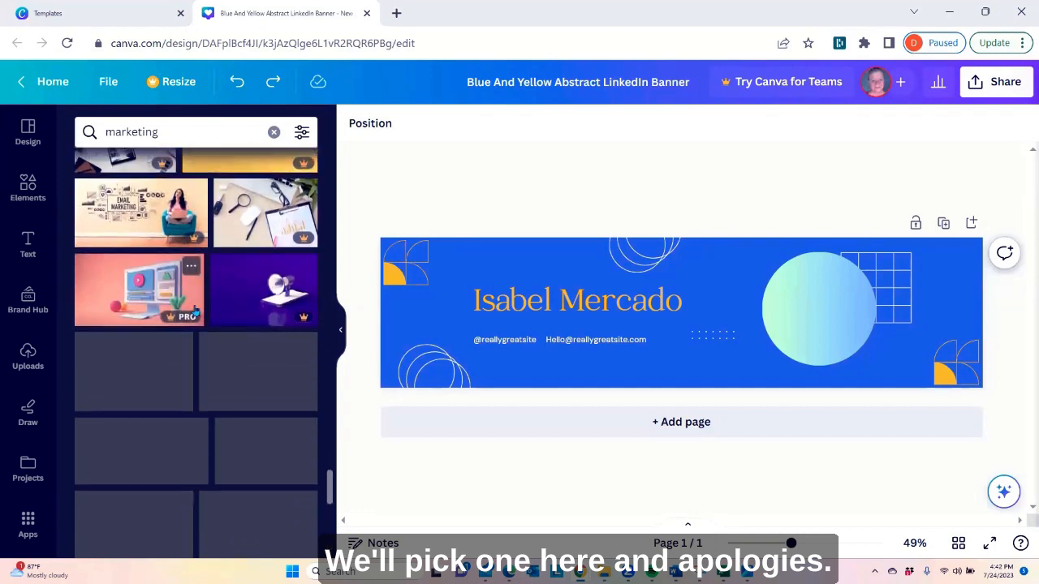
scroll(195, 311, down, 1)
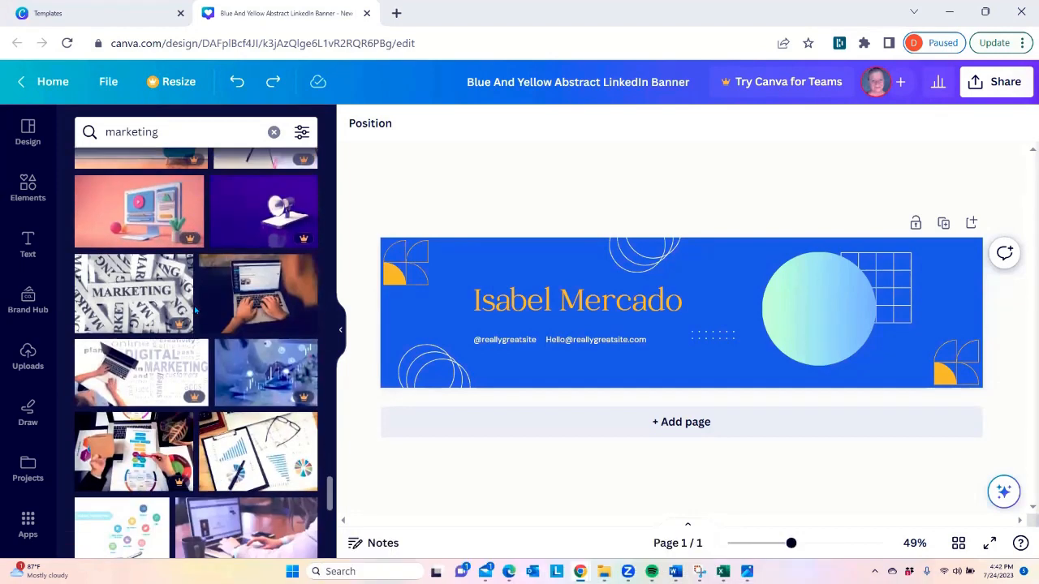
scroll(233, 305, down, 1)
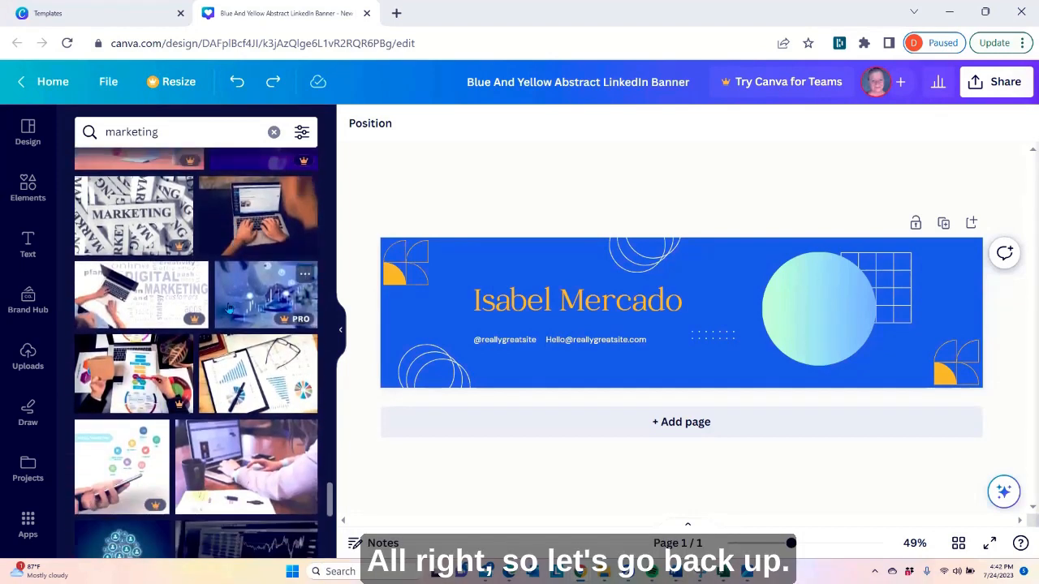
scroll(228, 295, up, 3)
scroll(228, 294, up, 3)
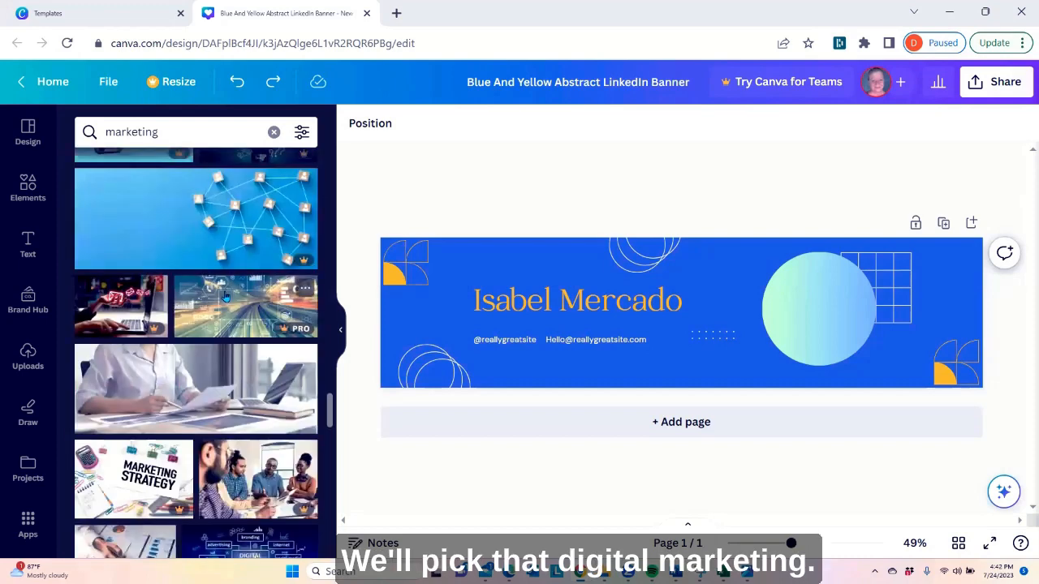
scroll(225, 299, up, 4)
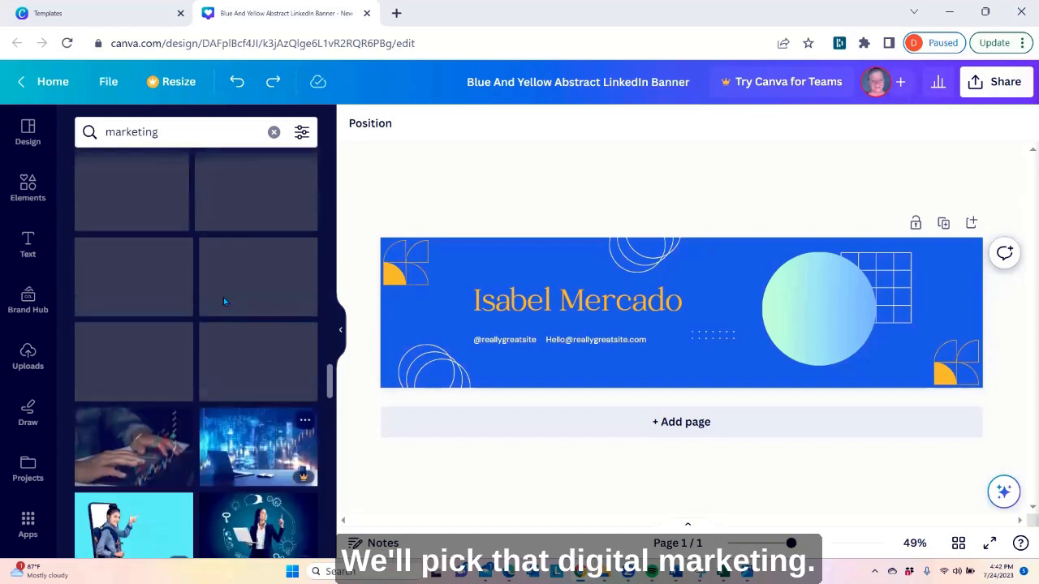
scroll(225, 302, up, 4)
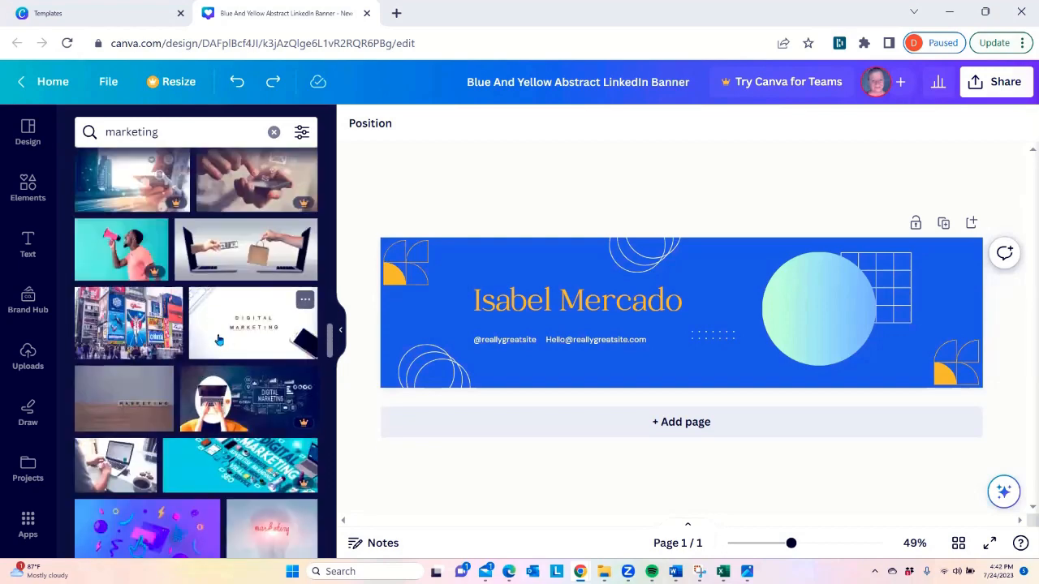
click(241, 327)
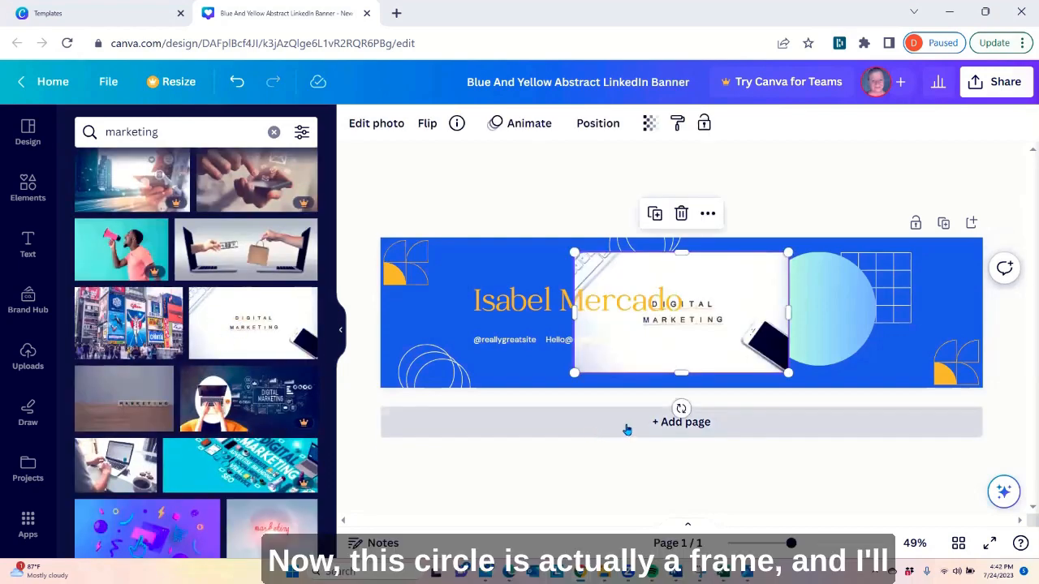
Move the "Digital Marketing" photo clear of the green-to-blue gradient circle and delete the circle from the banner
click(839, 310)
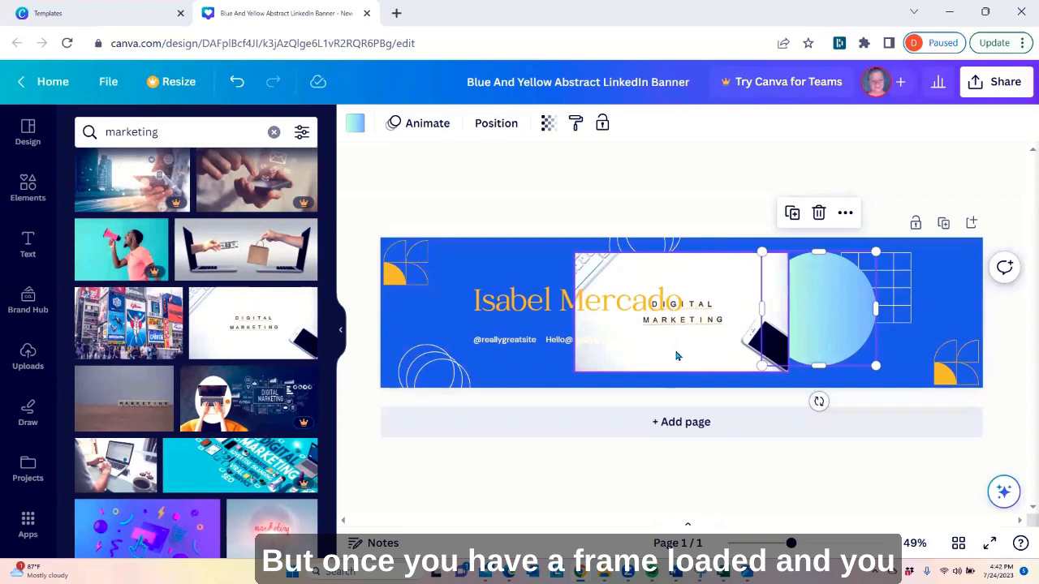
drag(670, 352, 623, 345)
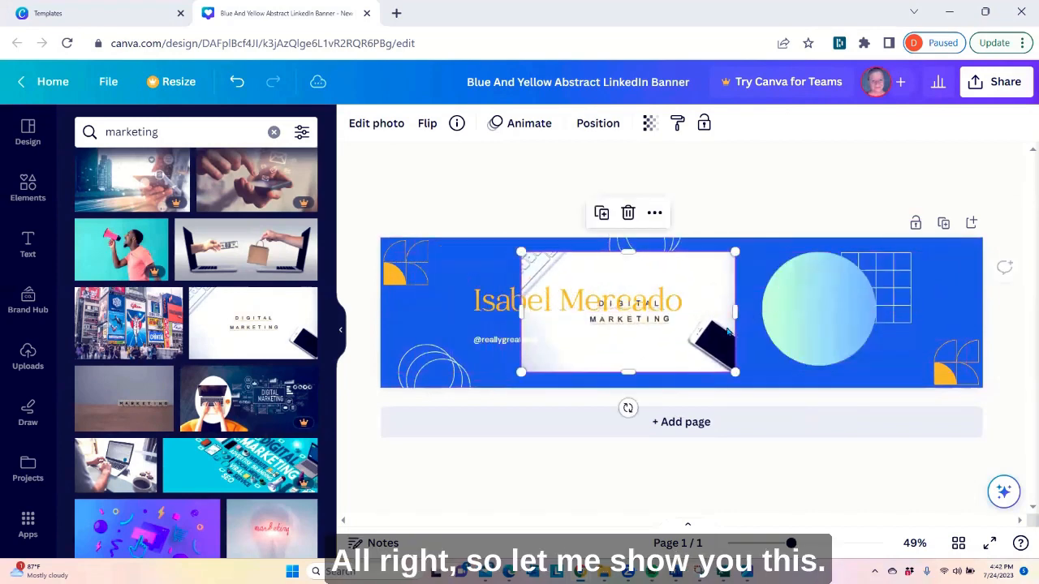
click(830, 301)
right_click(817, 314)
click(682, 325)
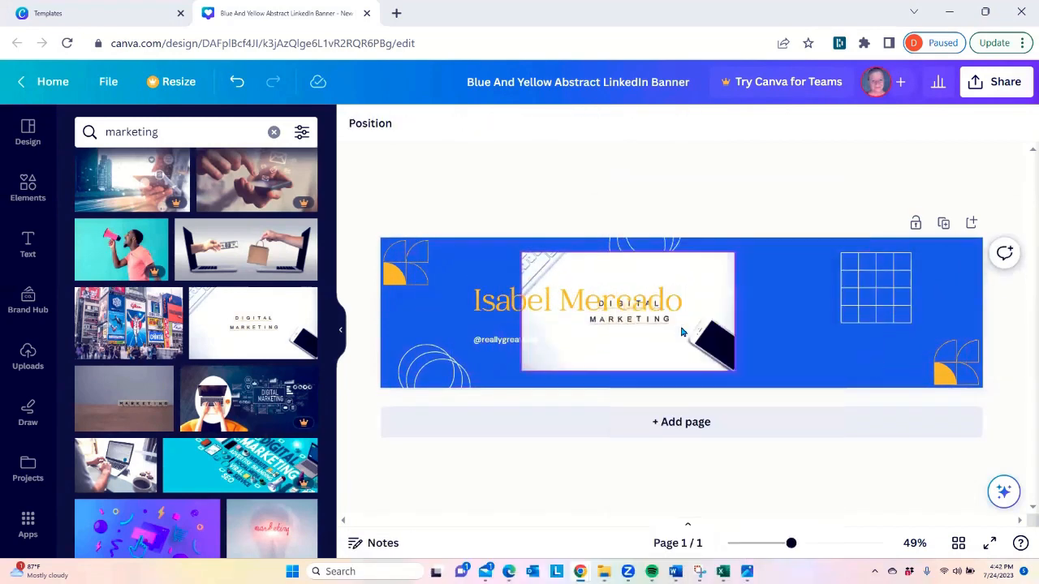
click(804, 335)
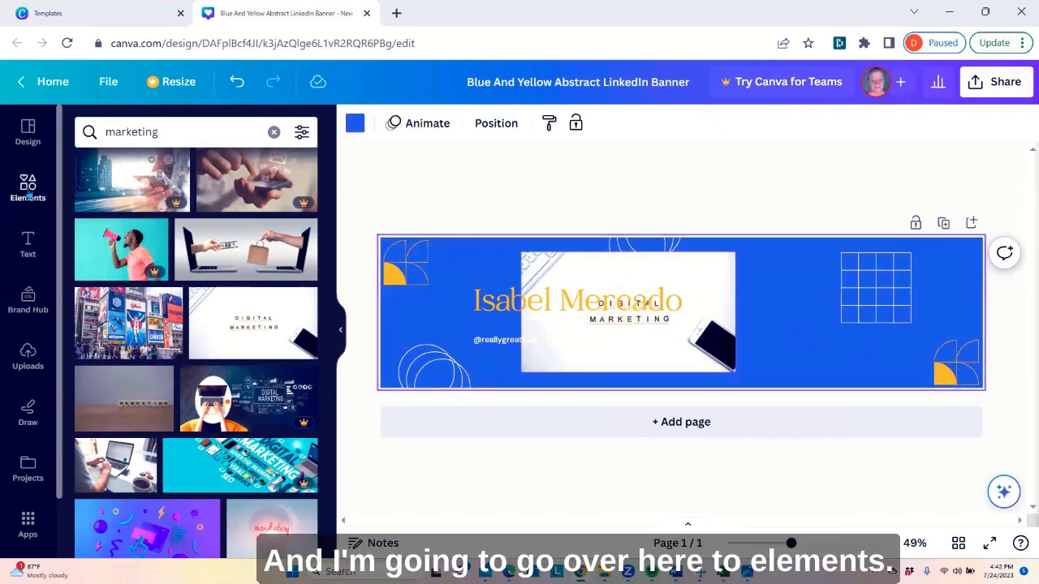
Open the full Frames collection in the elements library
click(21, 198)
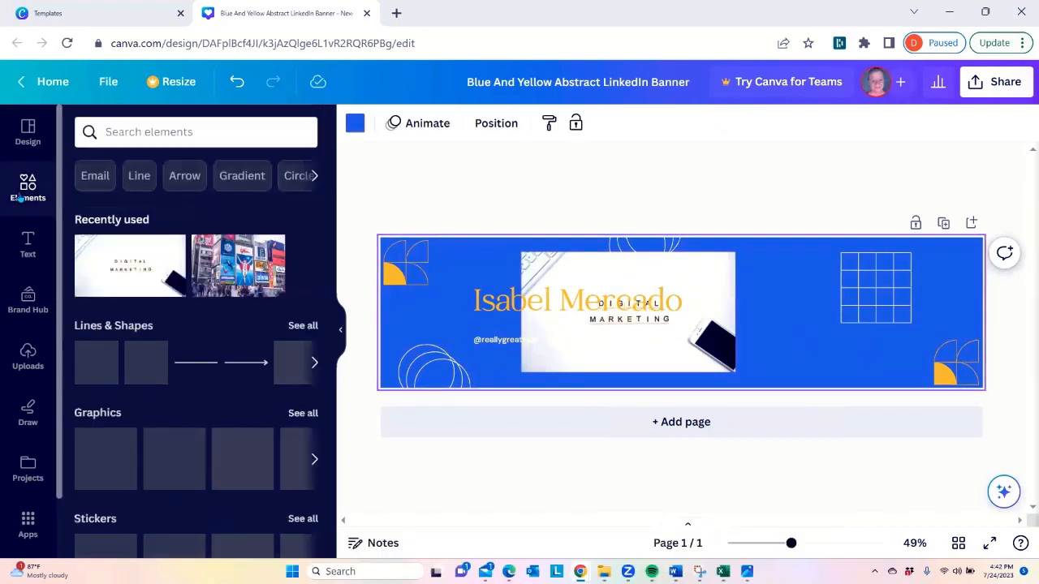
scroll(180, 343, down, 10)
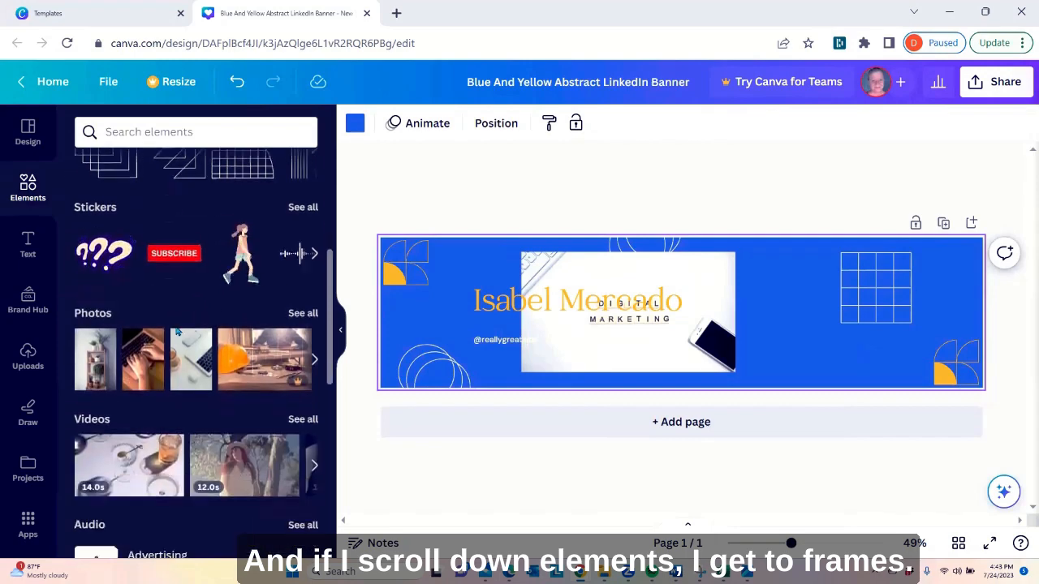
scroll(177, 334, down, 3)
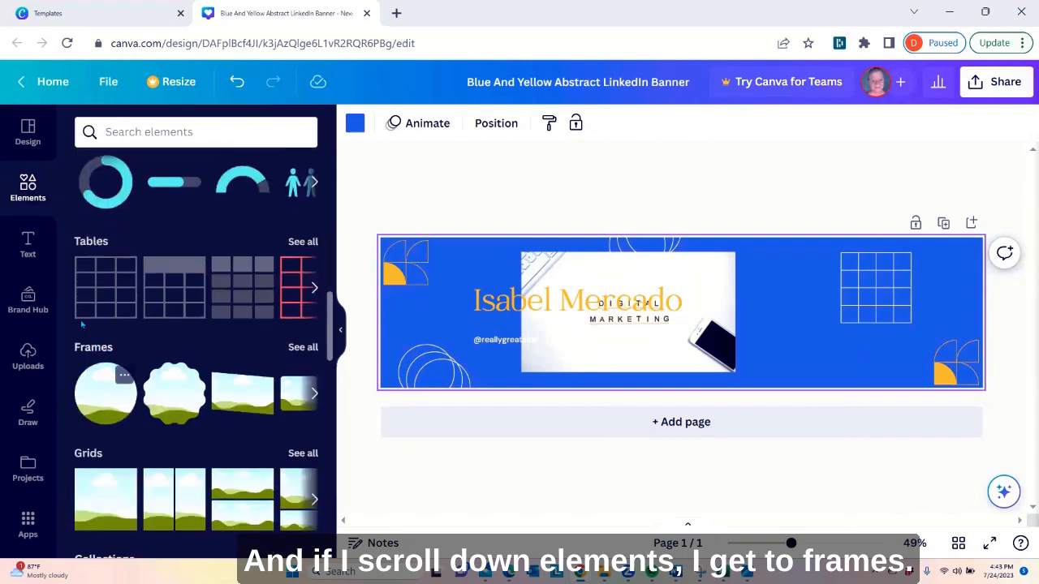
click(302, 348)
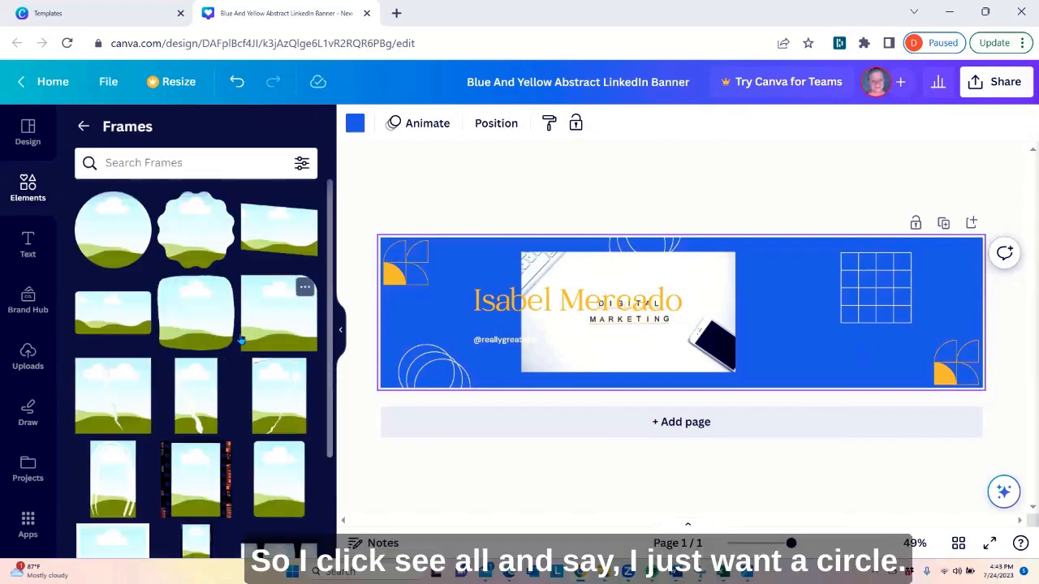
Try the plain circle frame on the banner and undo the insertion
click(104, 245)
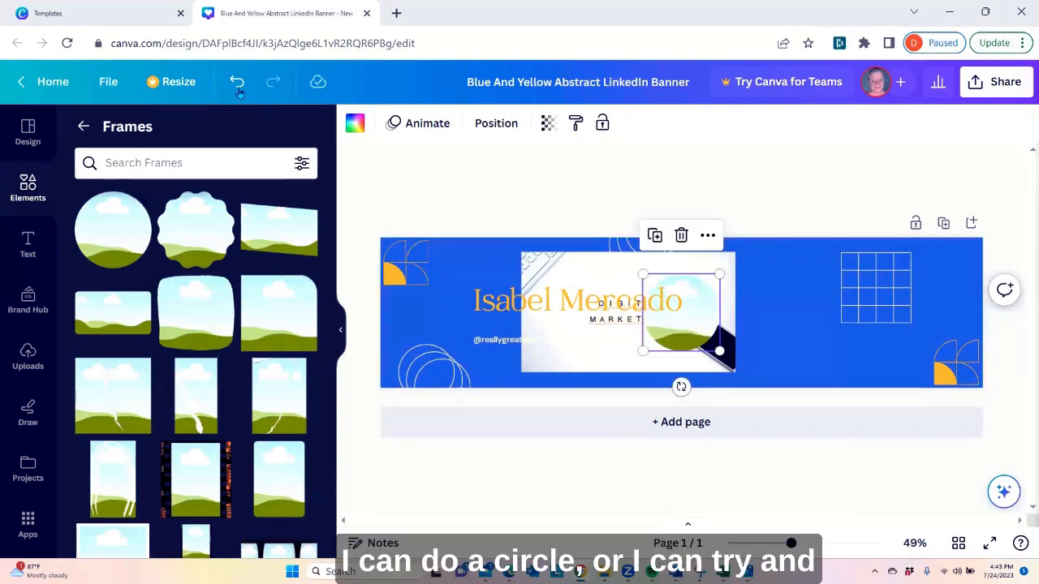
key(ctrl+z)
Find a circle frame with a thin border in the Frames collection and add it to the banner
scroll(228, 370, down, 3)
scroll(228, 370, down, 3)
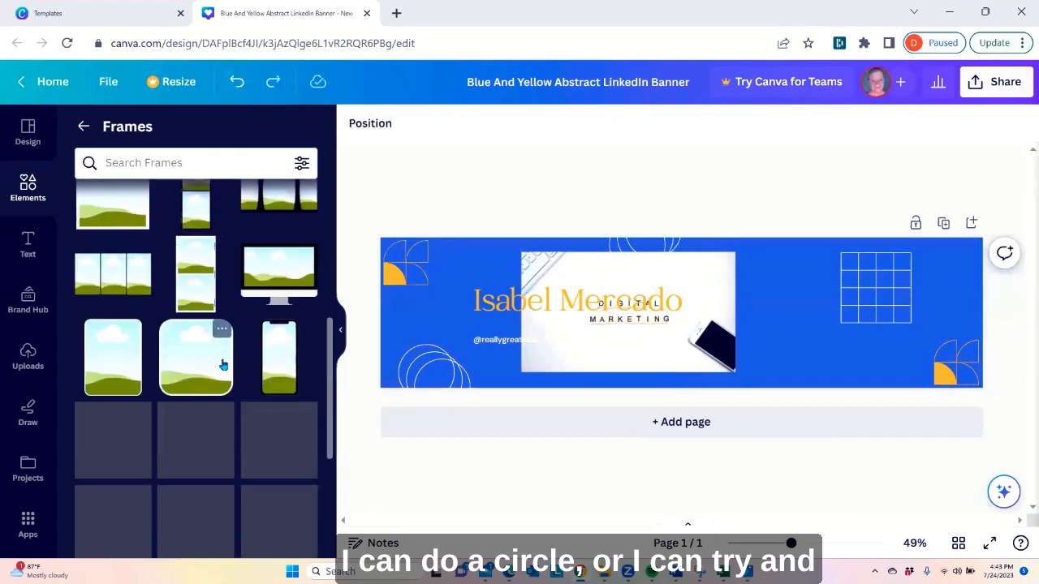
scroll(193, 334, down, 10)
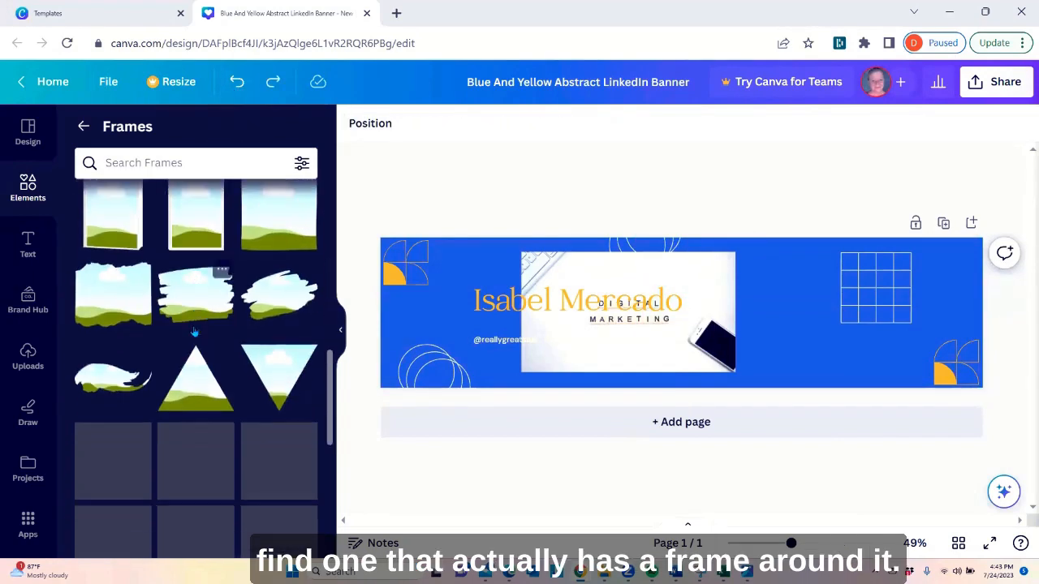
scroll(194, 332, down, 5)
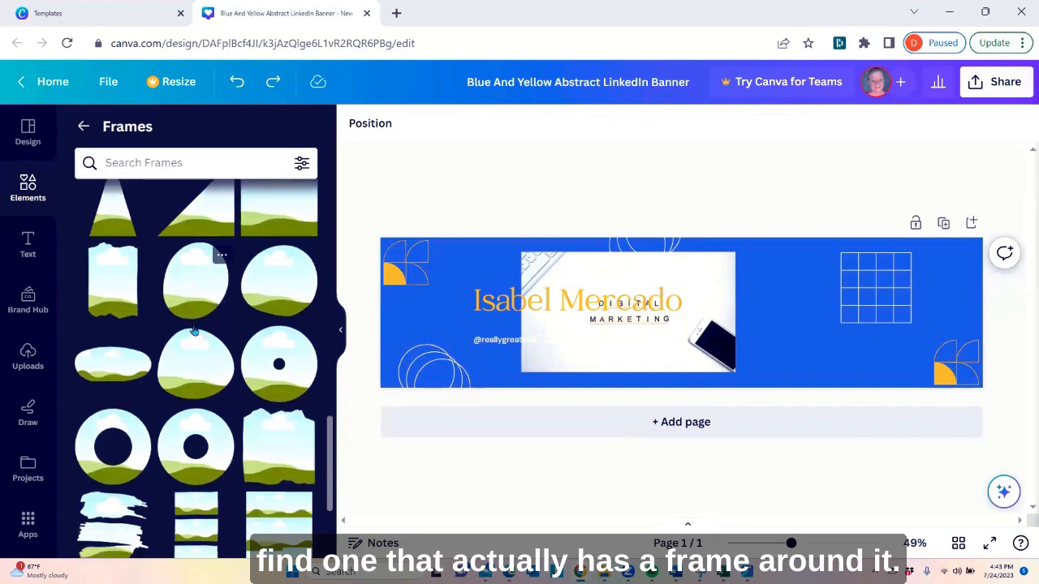
scroll(195, 332, down, 3)
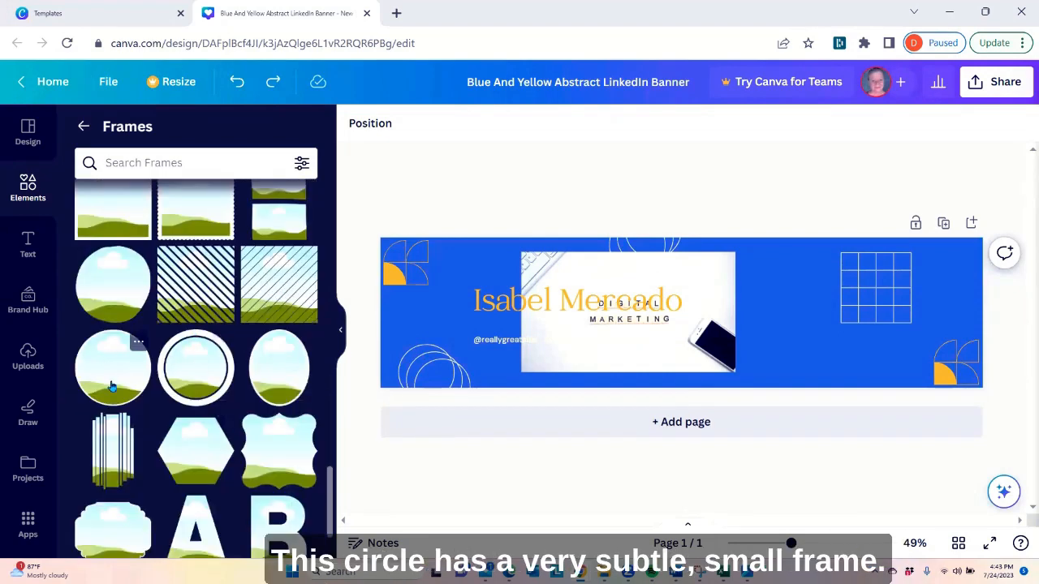
click(112, 386)
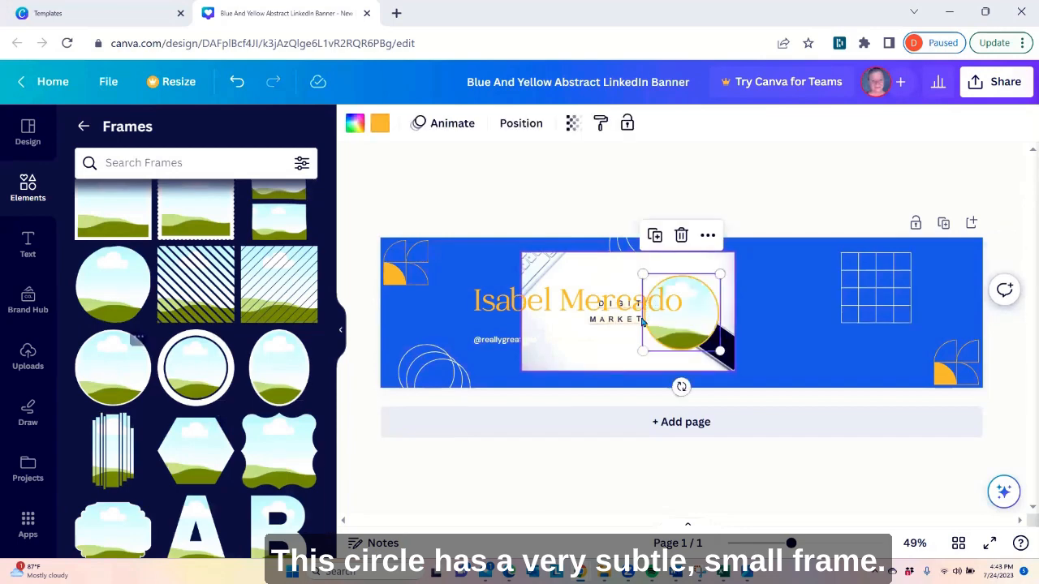
Move and enlarge the circle frame over the white grid and color its border with the gray-to-white gradient
drag(819, 348, 880, 363)
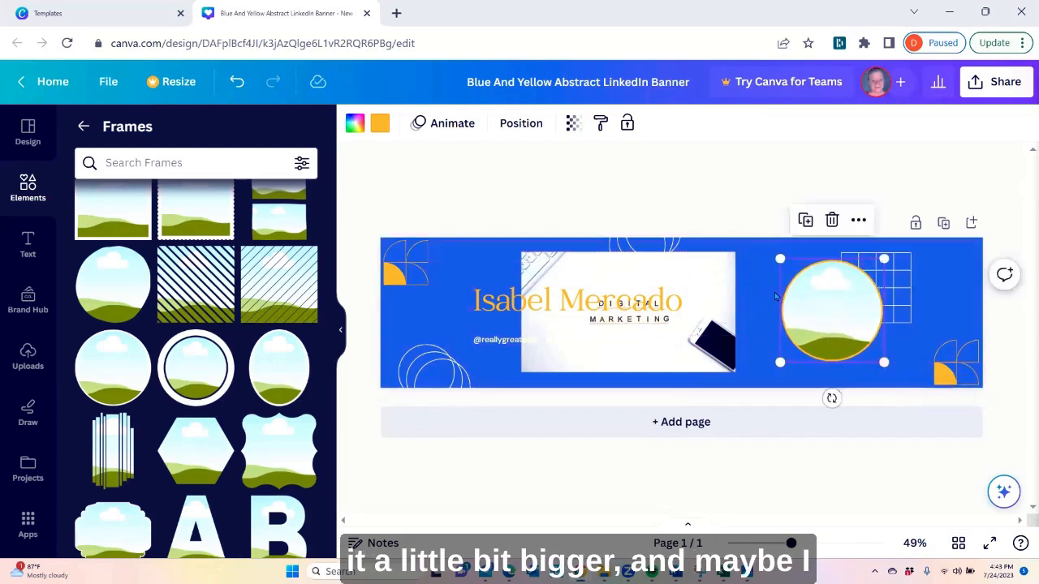
click(379, 126)
scroll(170, 339, down, 5)
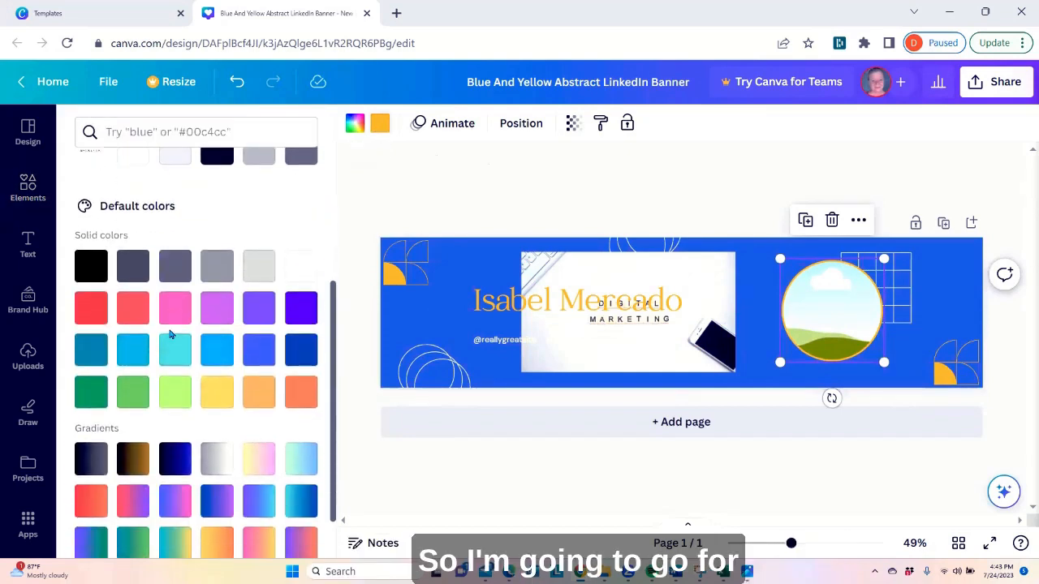
scroll(170, 339, down, 1)
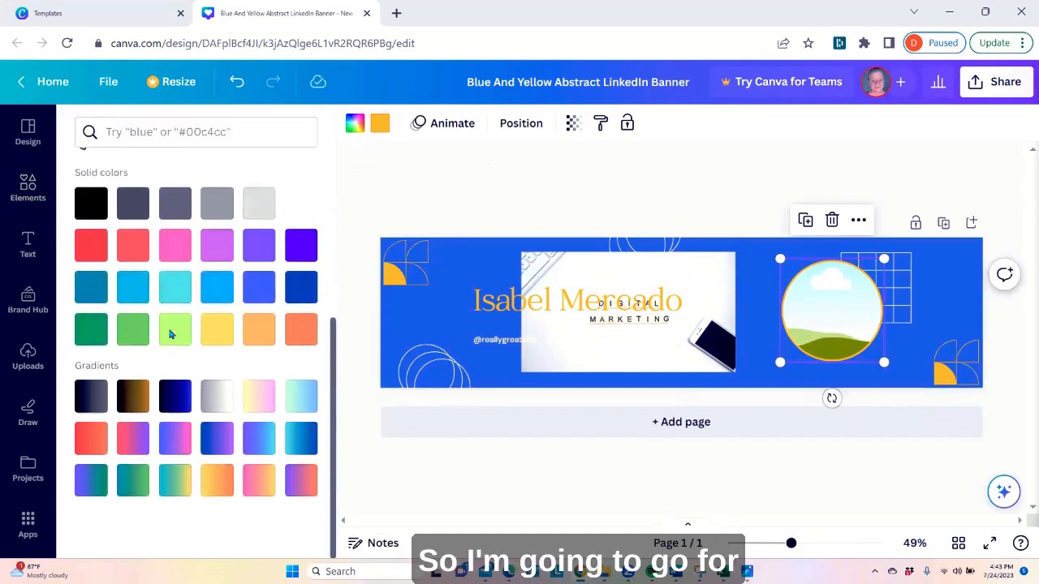
click(218, 398)
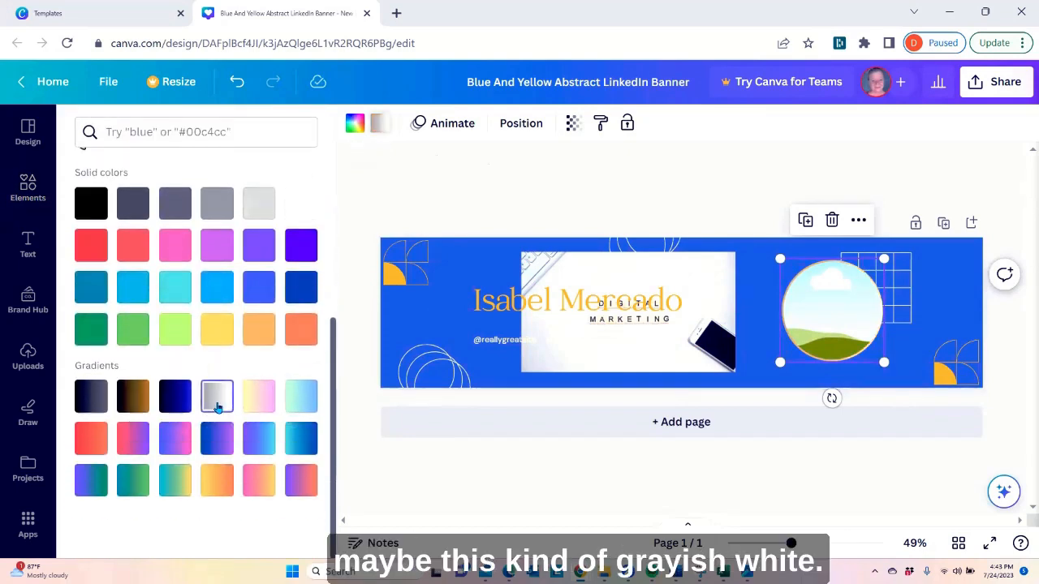
Try the "Digital Marketing" photo inside the circle frame and undo the placement
click(625, 352)
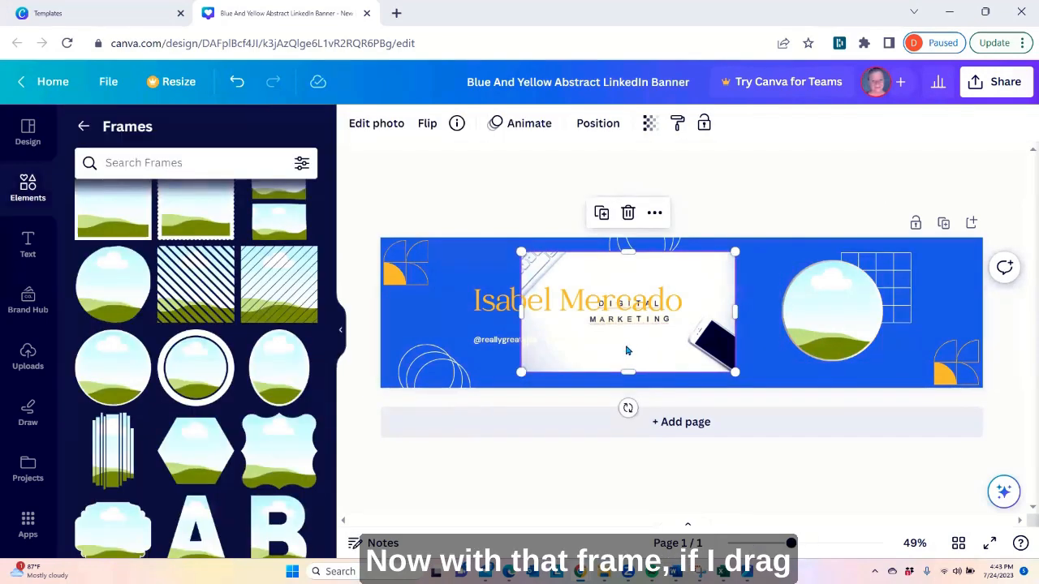
drag(626, 348, 834, 350)
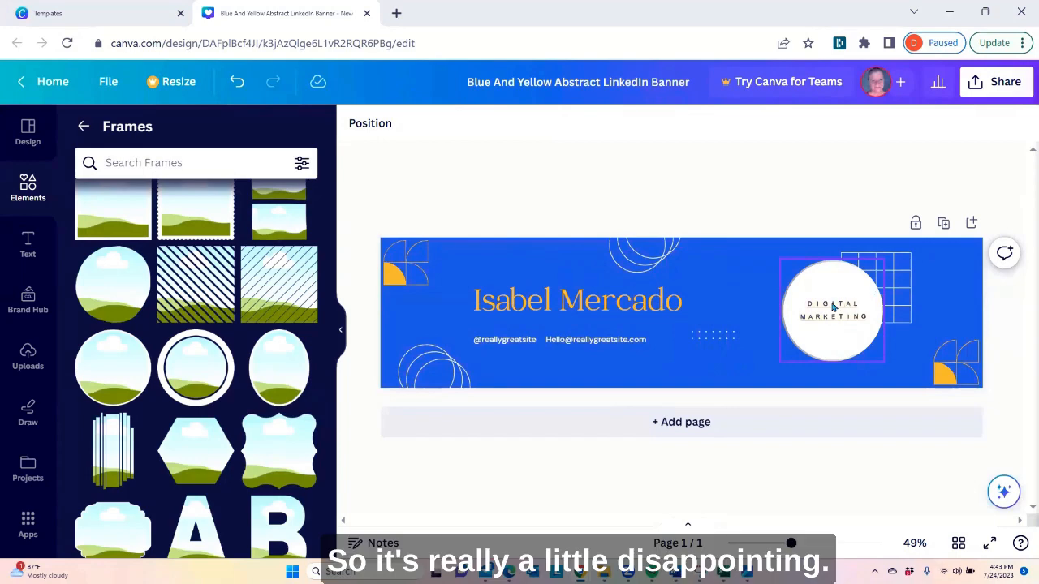
click(235, 84)
Move the "Digital Marketing" photo off the circle frame and delete it from the banner
drag(909, 333, 668, 370)
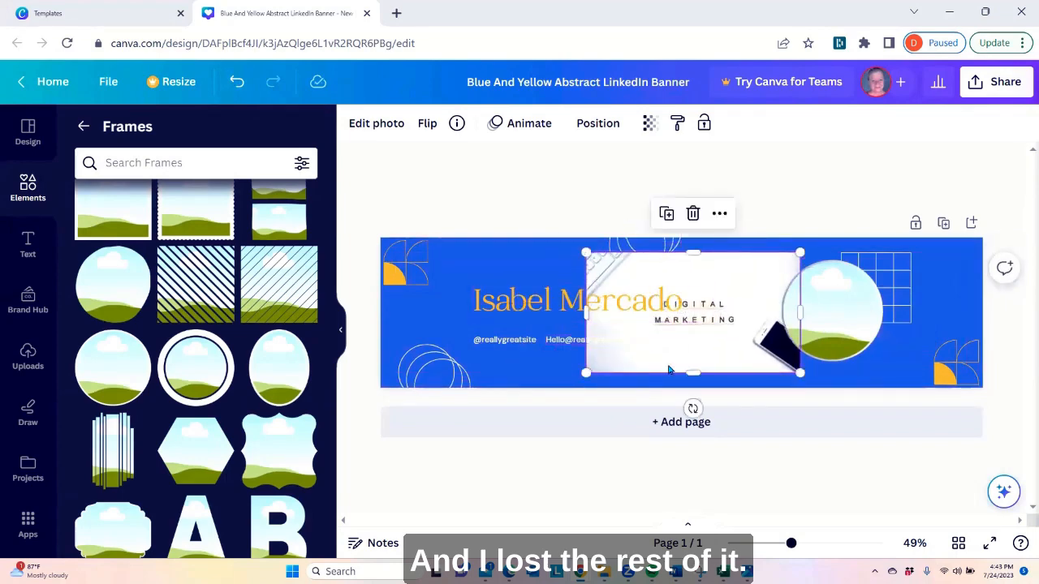
right_click(741, 279)
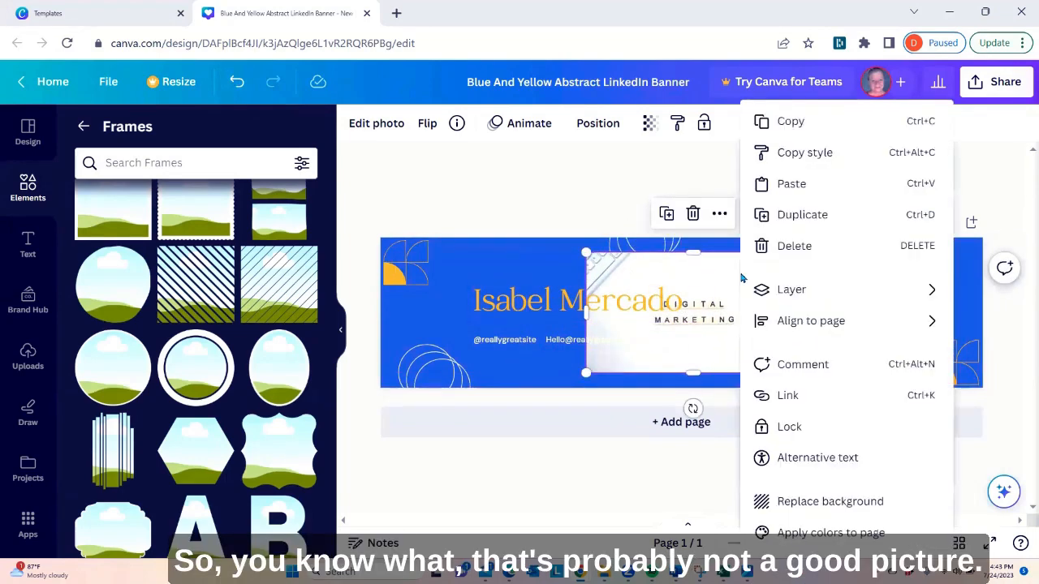
click(829, 249)
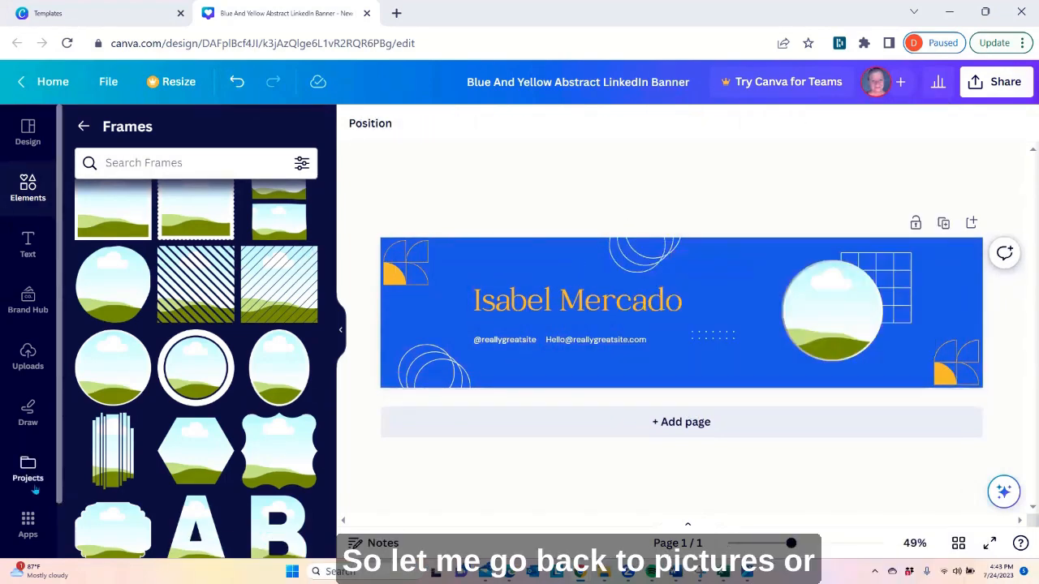
Find a free photo of an archery target in the "marketing" photo results and place it inside the circle frame
scroll(22, 531, down, 2)
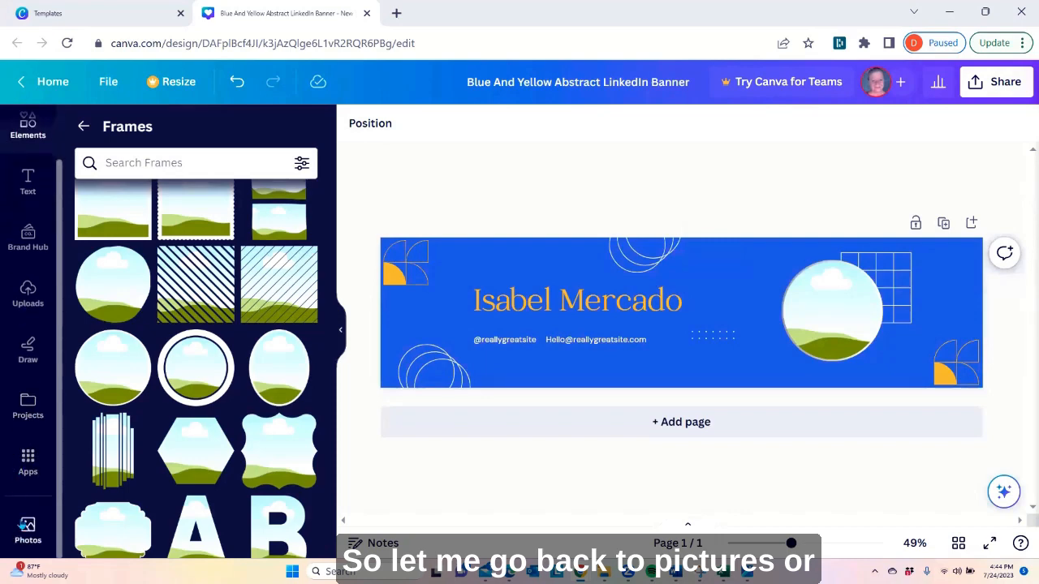
click(28, 529)
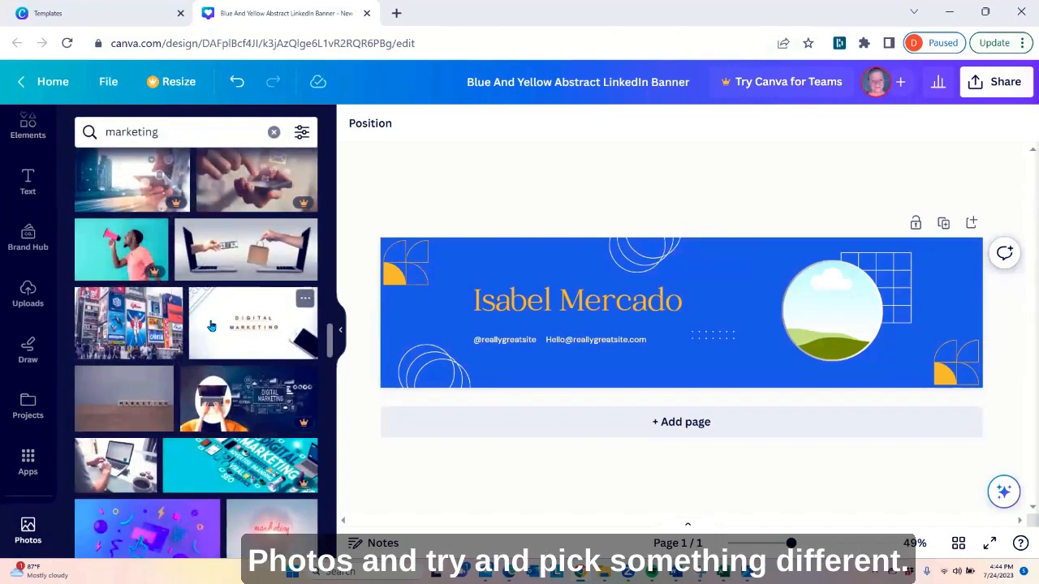
scroll(211, 328, down, 5)
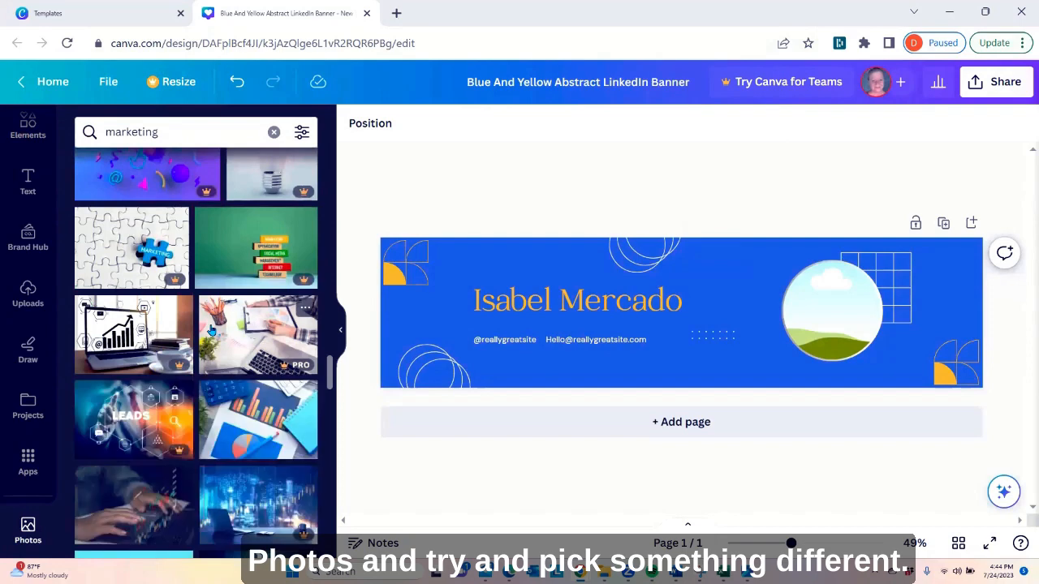
scroll(211, 329, down, 2)
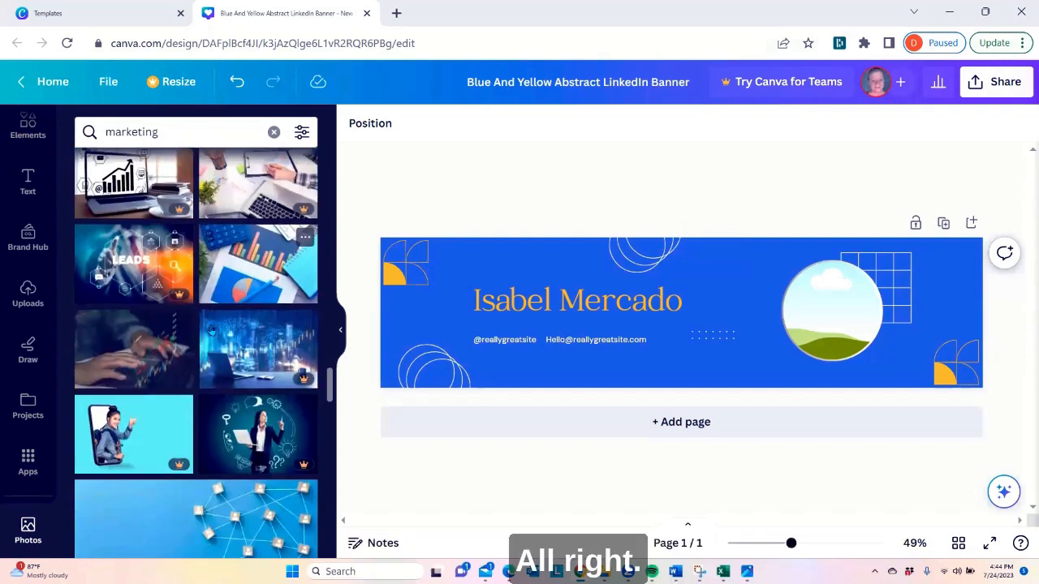
scroll(142, 361, down, 1)
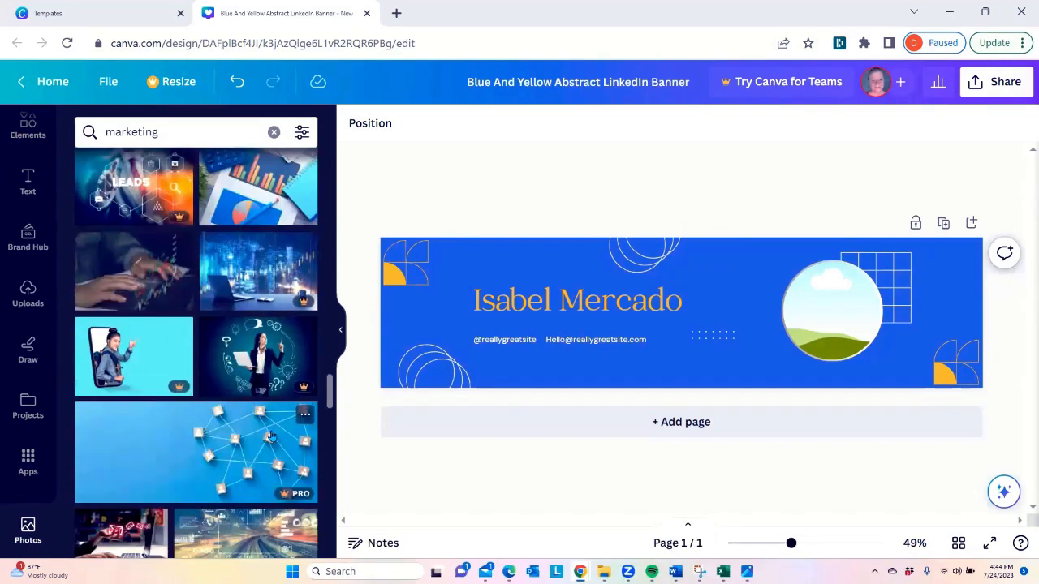
scroll(163, 477, down, 5)
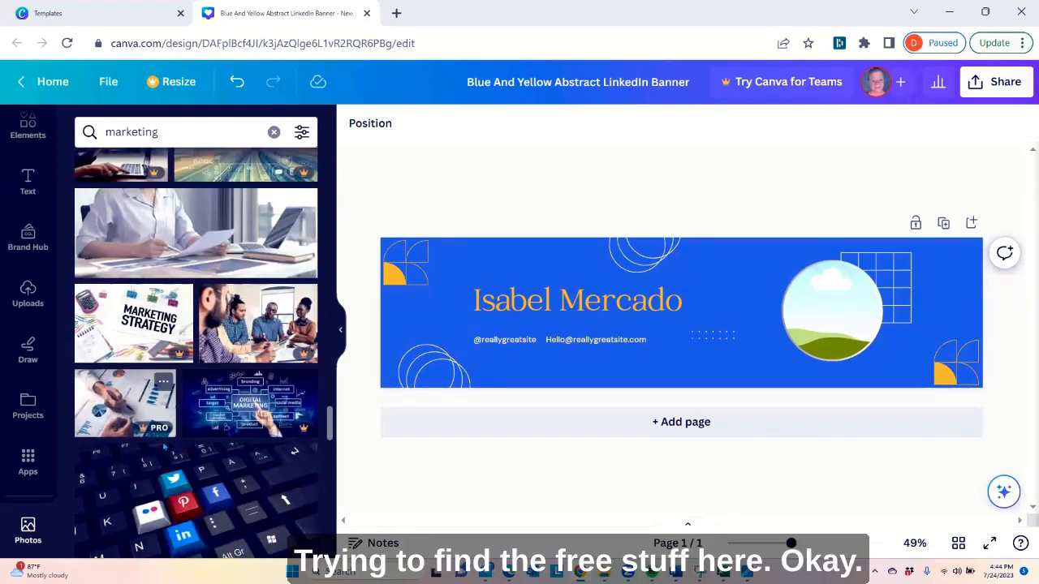
scroll(251, 411, down, 2)
scroll(251, 411, down, 5)
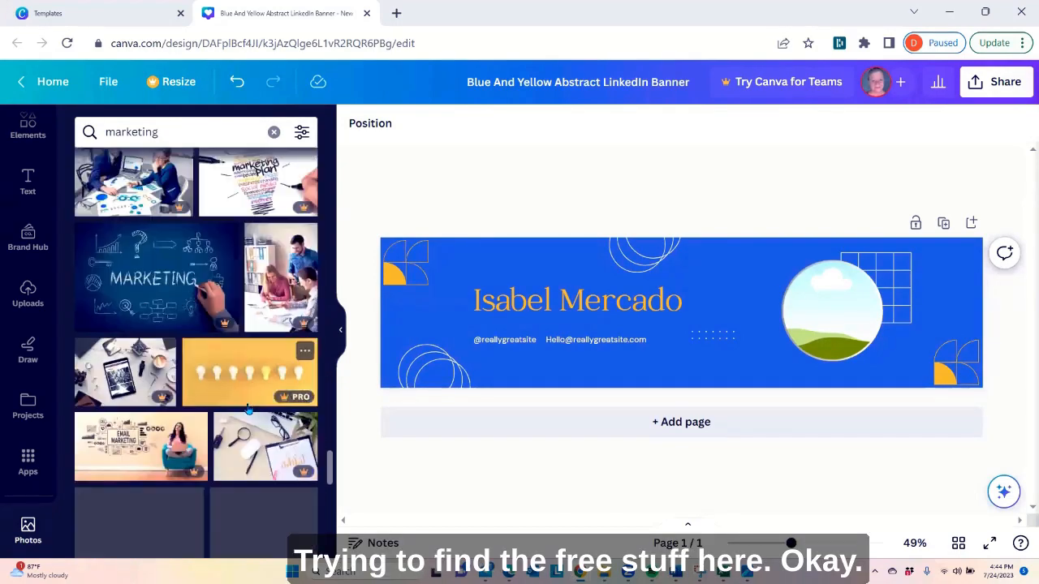
scroll(247, 410, down, 10)
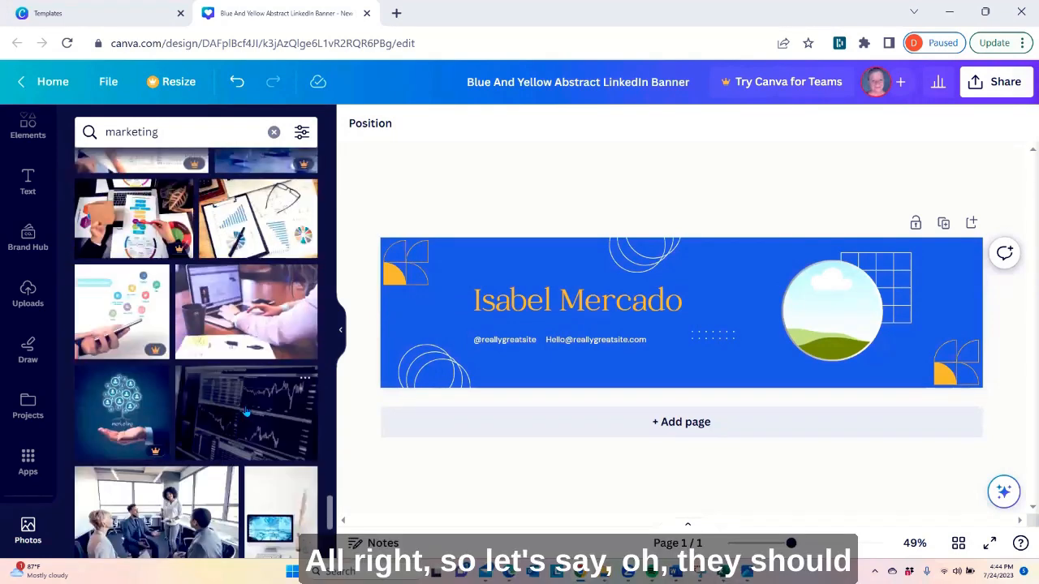
scroll(246, 413, down, 2)
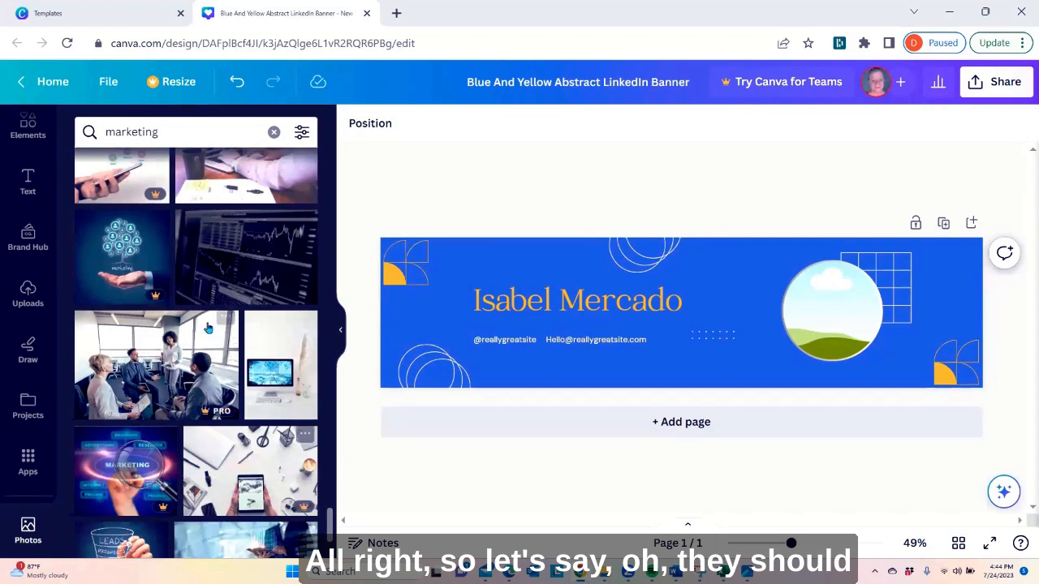
scroll(208, 328, down, 3)
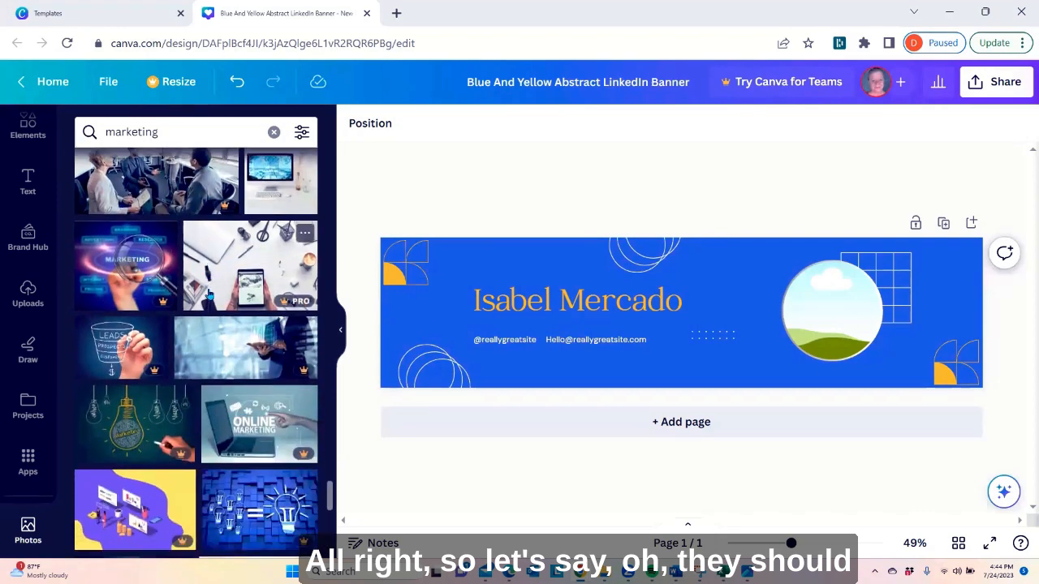
scroll(208, 297, down, 5)
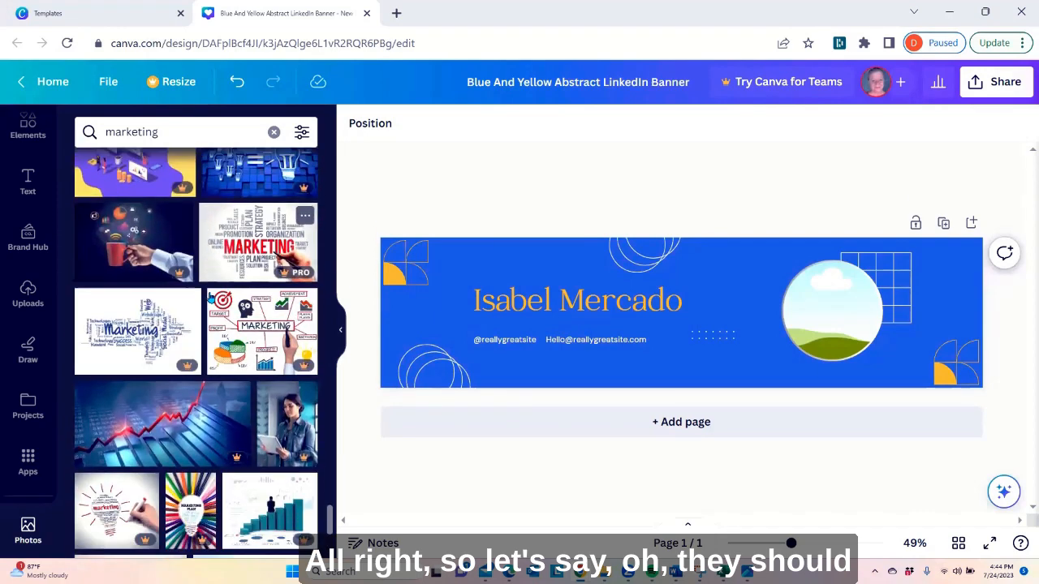
scroll(210, 300, down, 4)
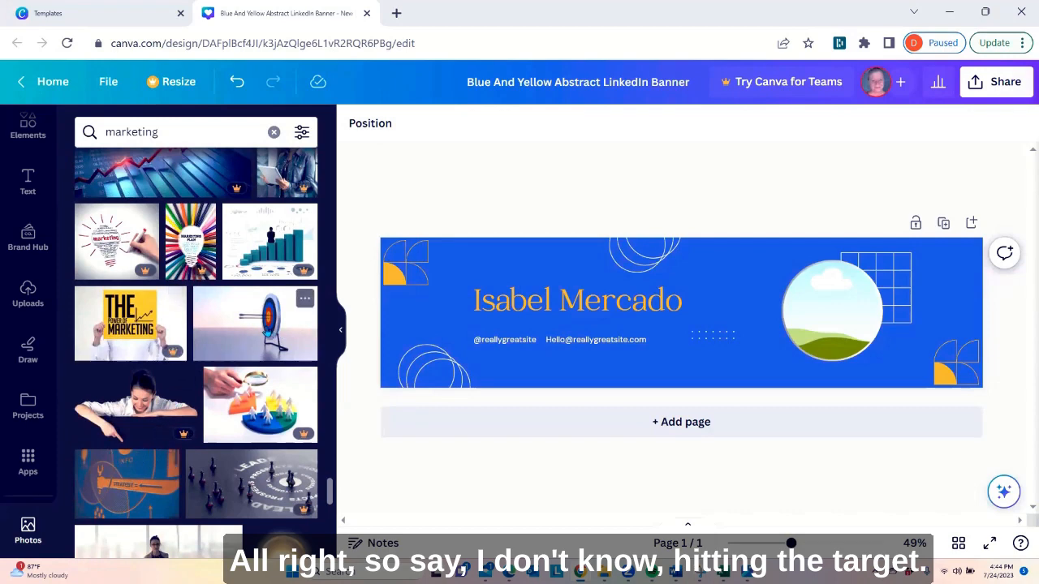
click(265, 333)
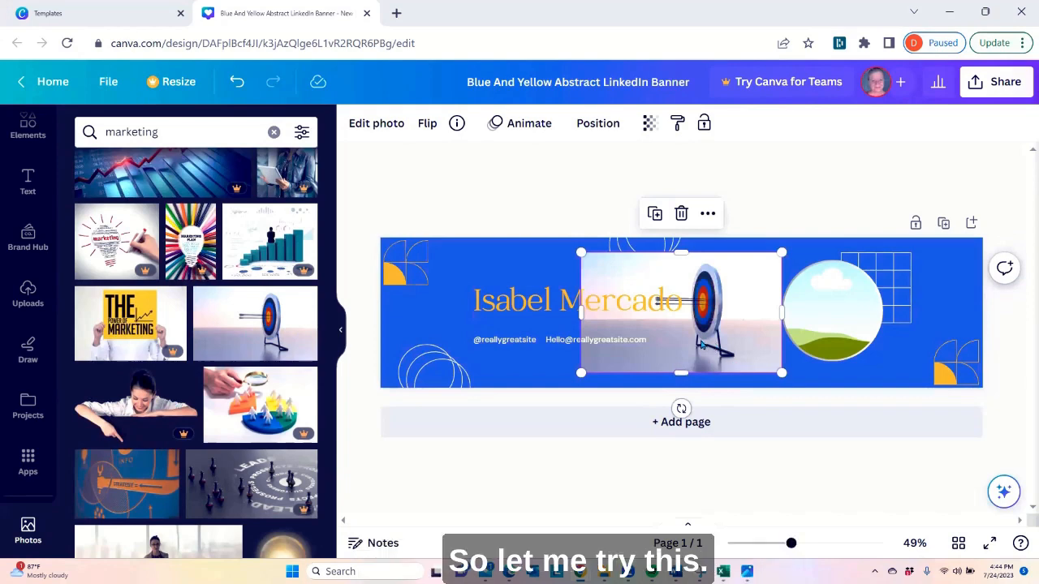
drag(702, 345, 848, 347)
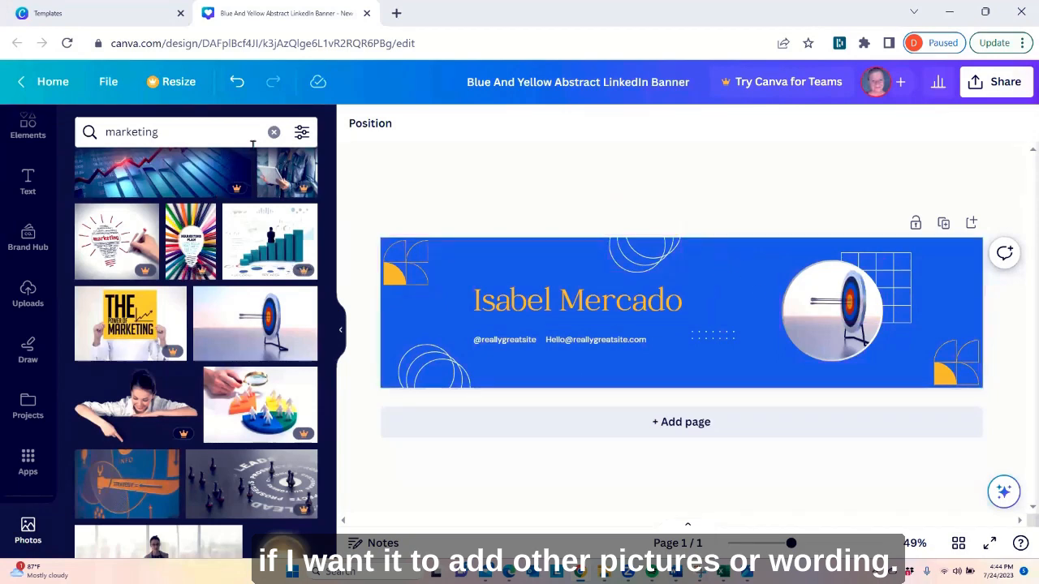
Search the photo library for "print media" and browse the results for a free picture
click(273, 131)
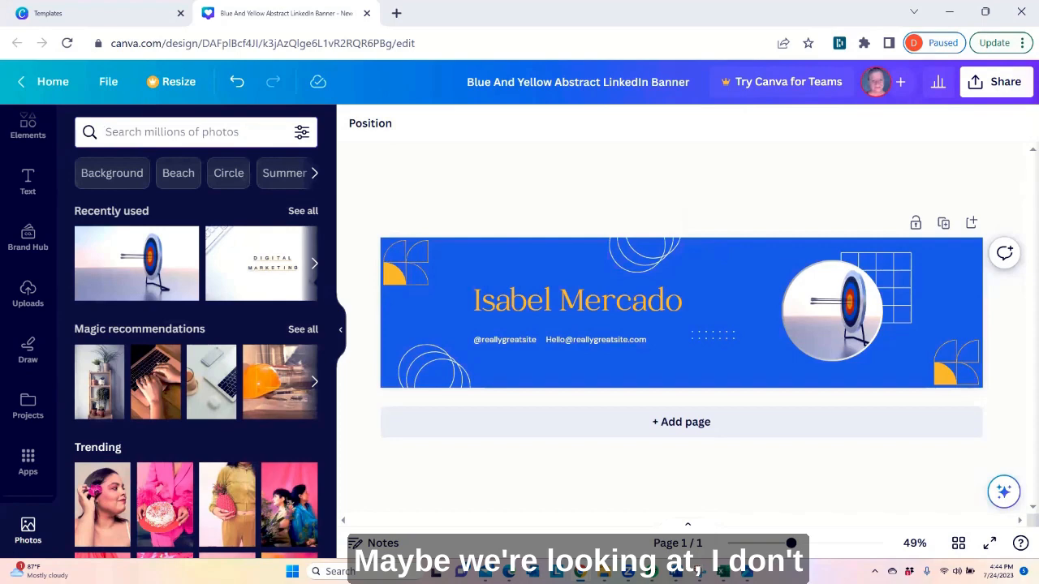
text(print media)
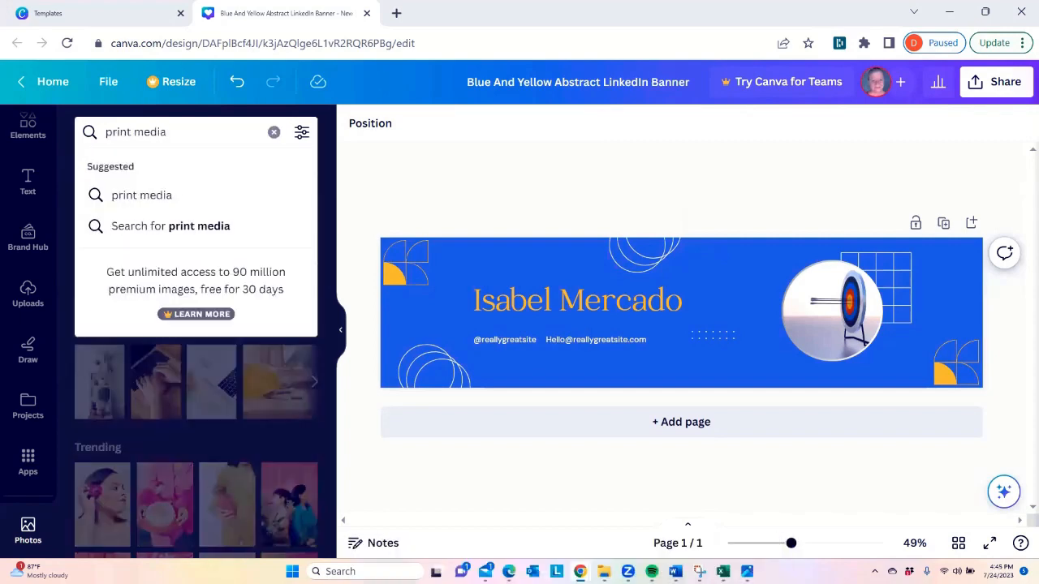
key(Return)
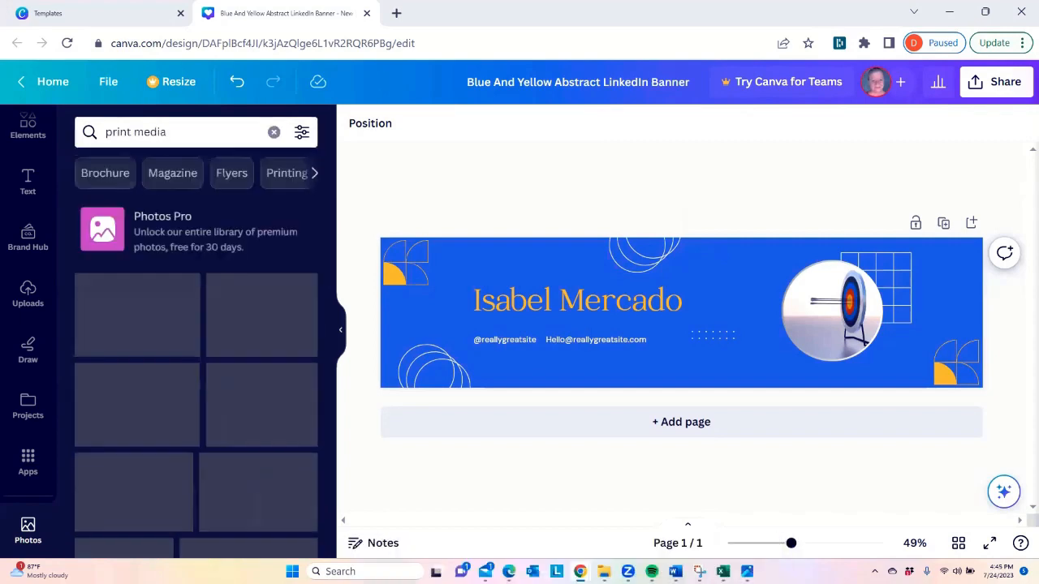
scroll(201, 349, down, 1)
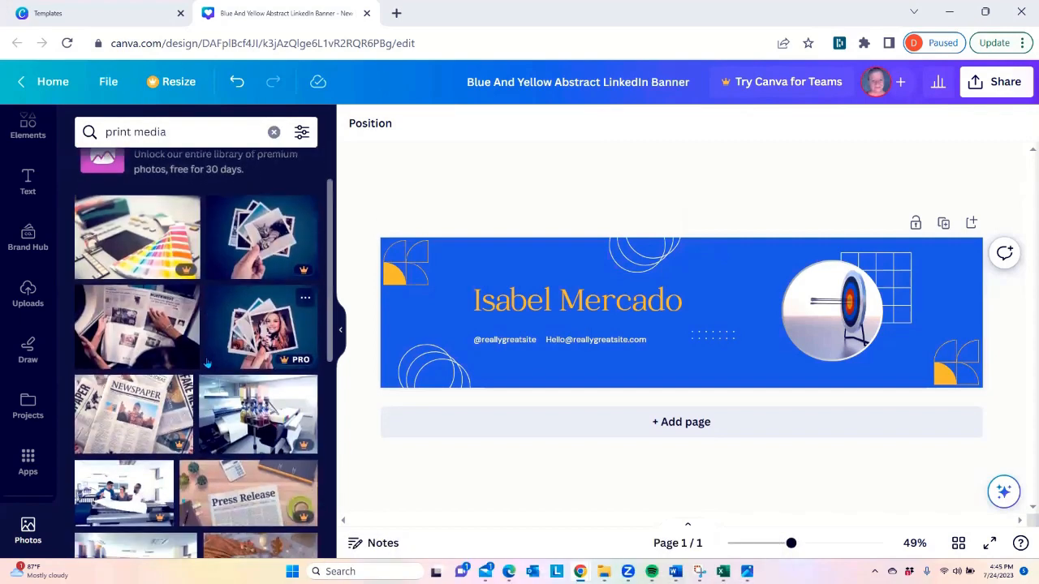
scroll(198, 341, up, 1)
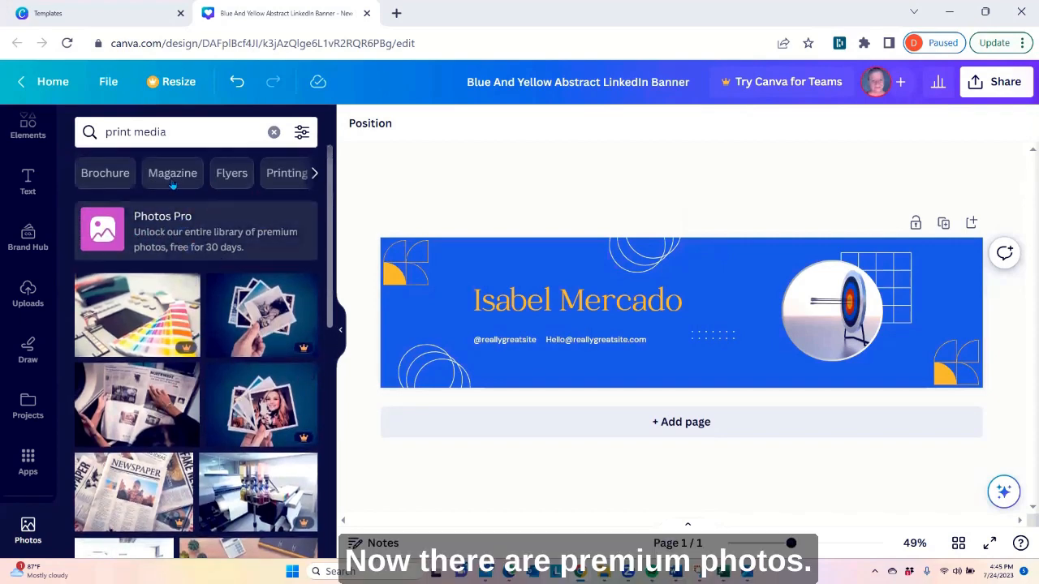
scroll(142, 322, down, 5)
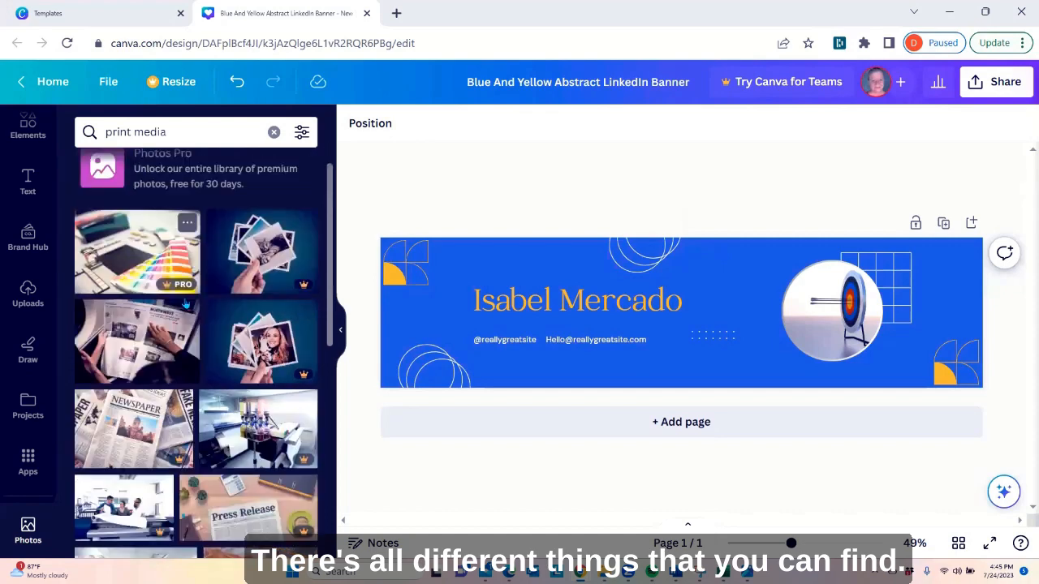
scroll(188, 266, down, 3)
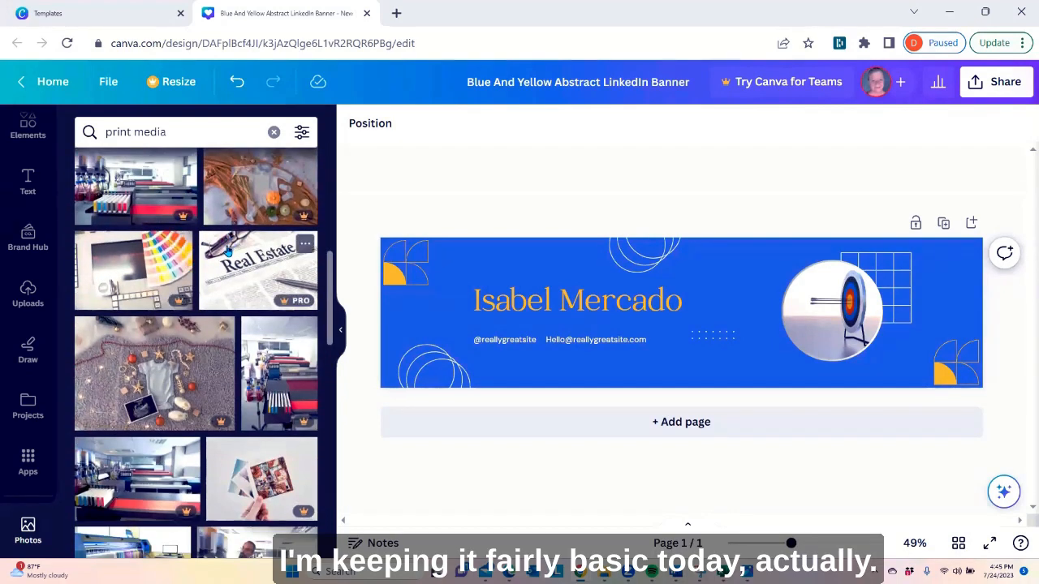
scroll(228, 254, down, 3)
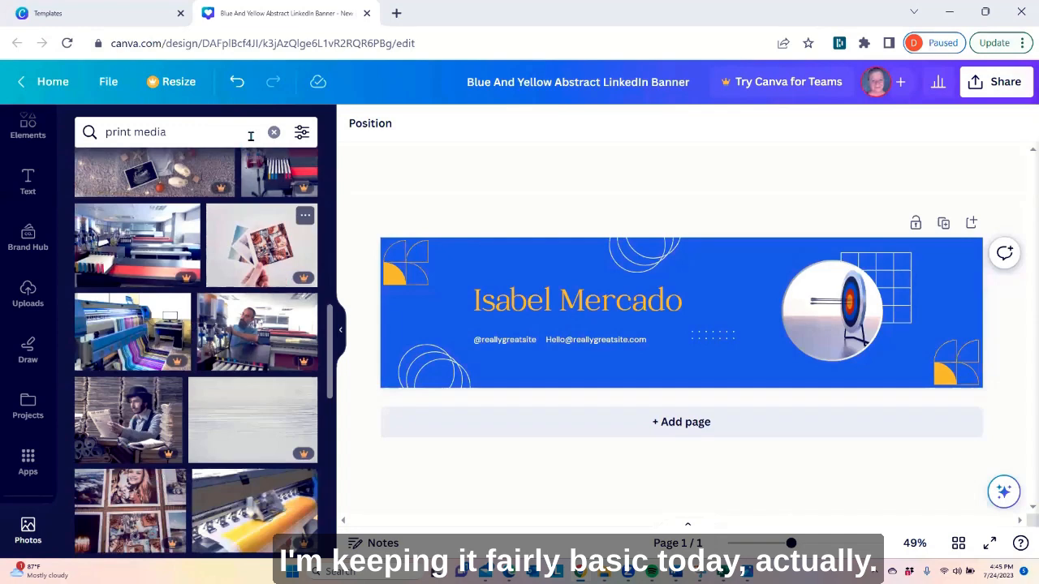
Search the photo library for "retail" and add the free photo of folded clothes on store shelves over the banner's name text
click(273, 131)
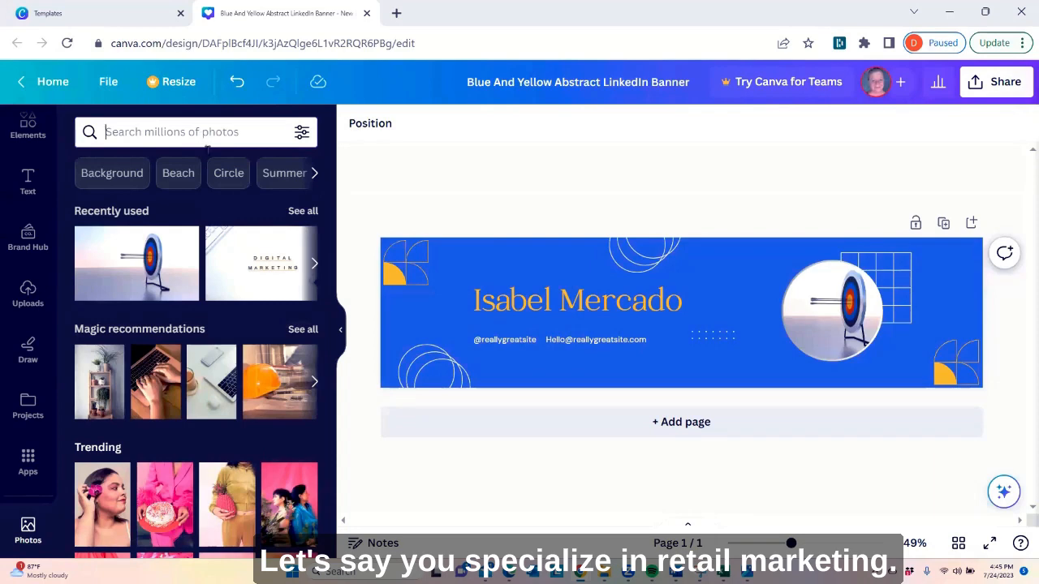
text(ret)
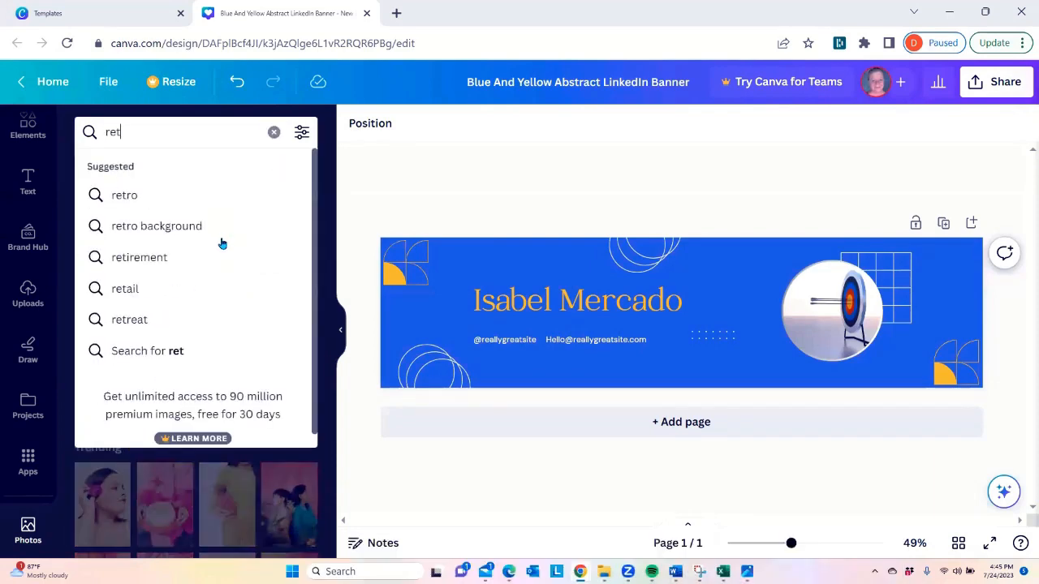
text(ail)
key(Return)
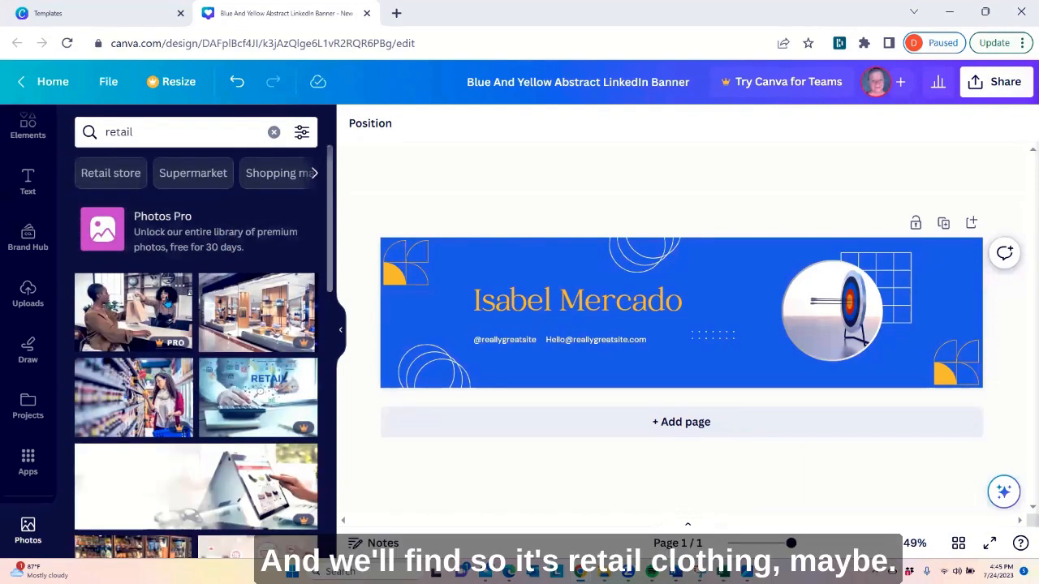
scroll(221, 334, down, 5)
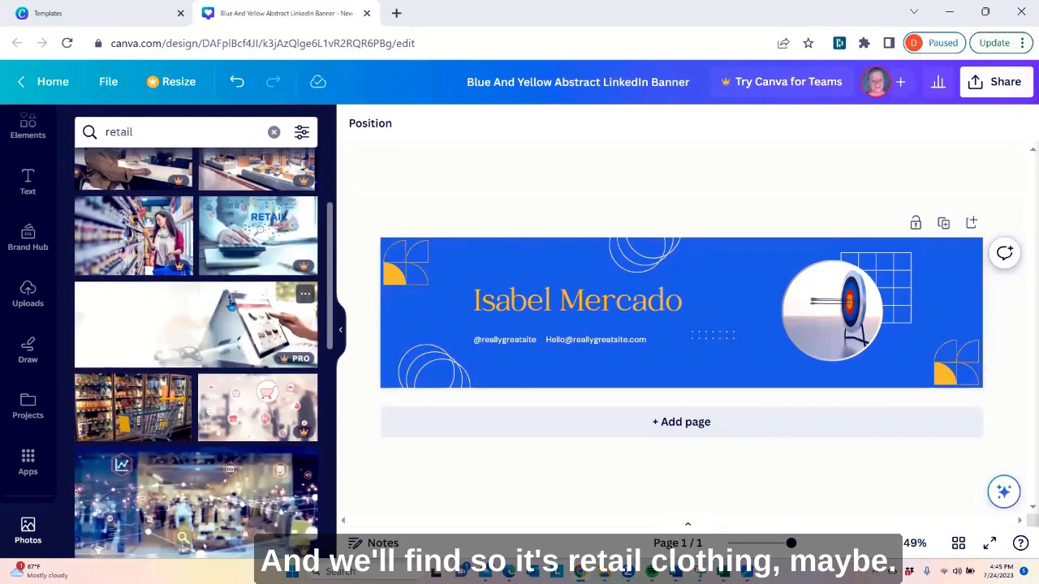
scroll(215, 237, down, 2)
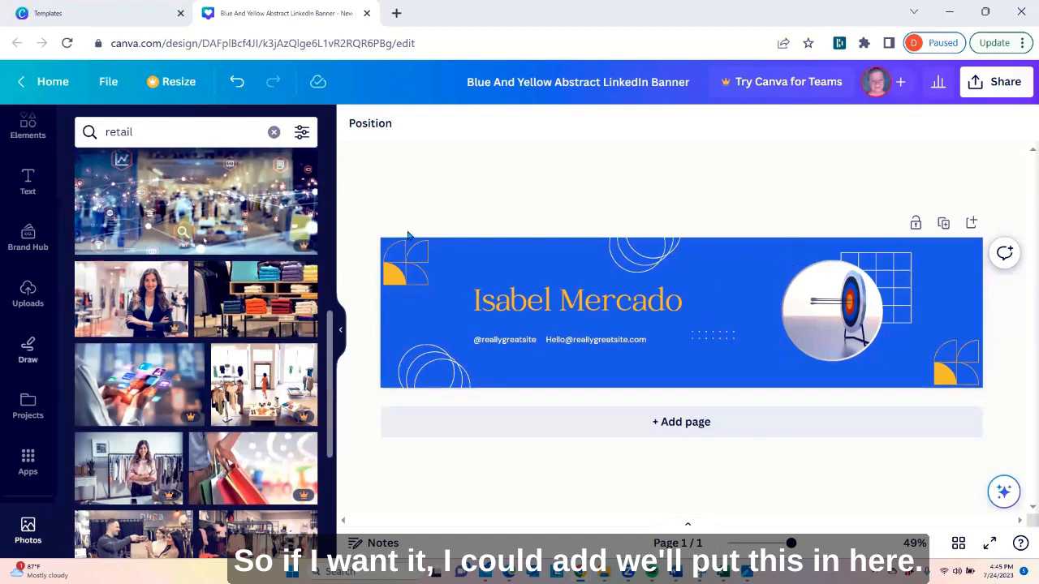
click(255, 300)
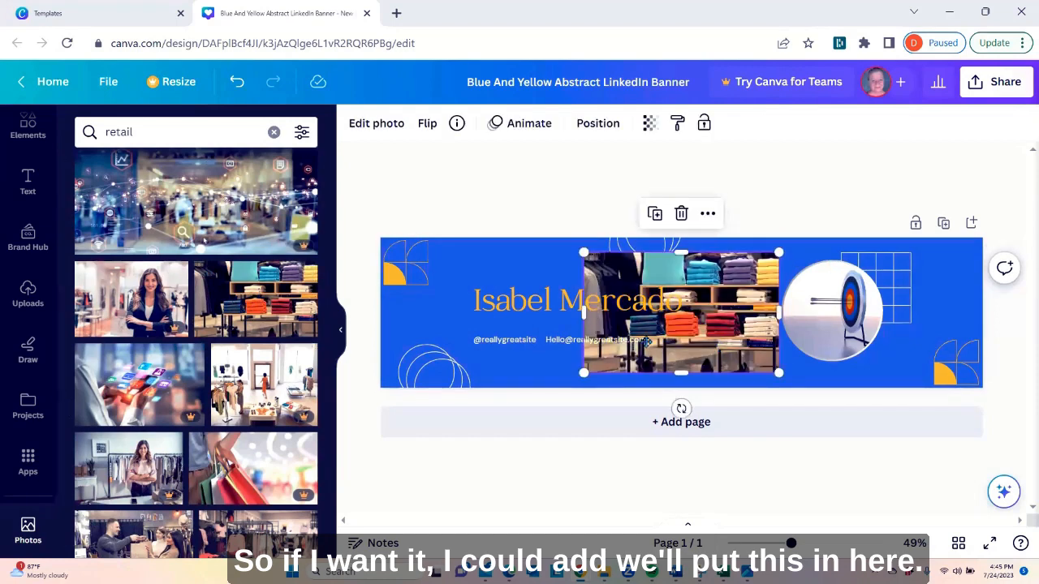
drag(646, 342, 534, 340)
Add a hexagon frame just left of the circular target photo and fill it with the folded clothes photo
scroll(30, 507, up, 2)
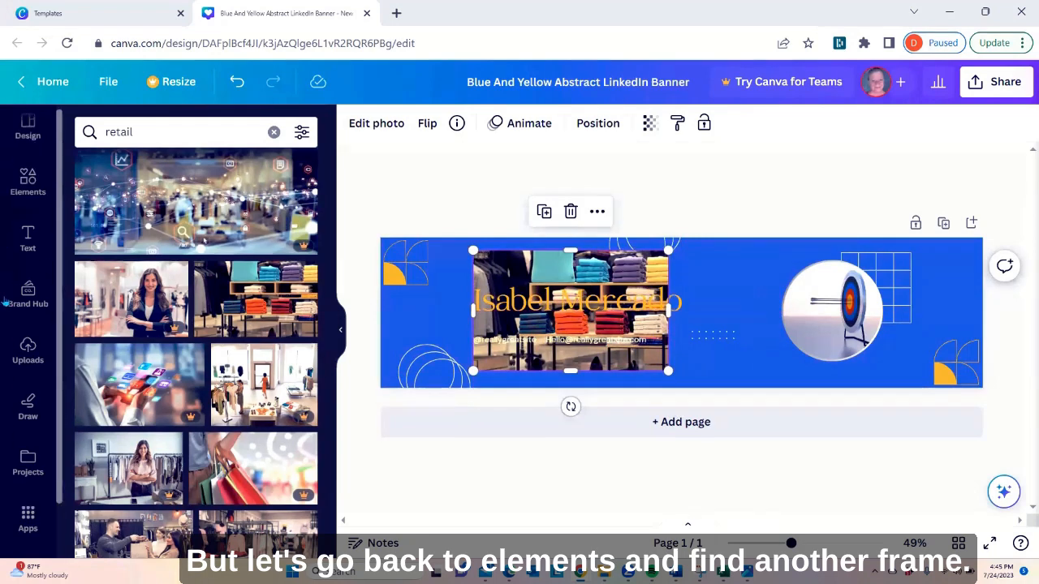
click(24, 203)
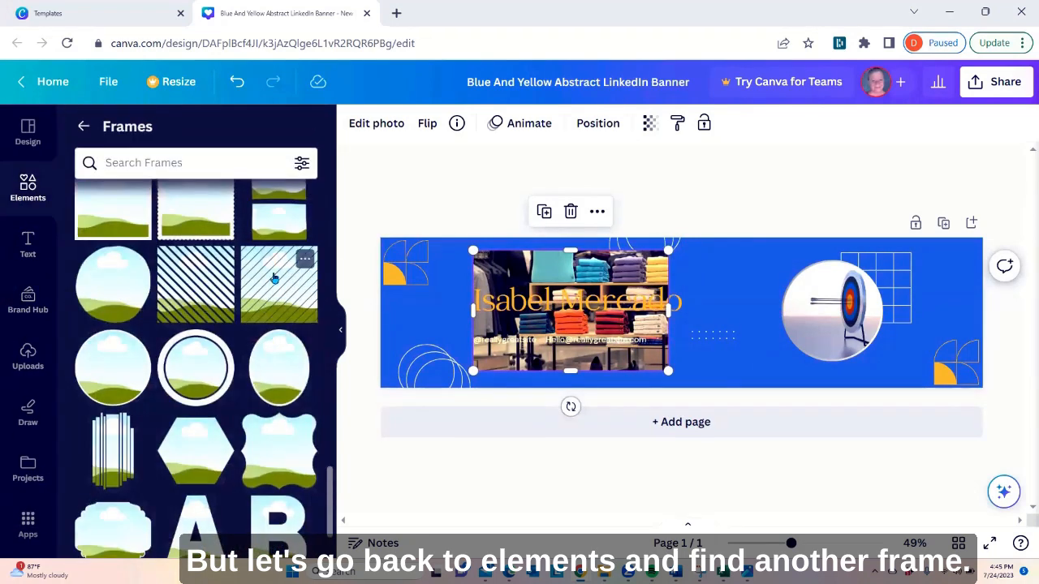
scroll(218, 382, down, 1)
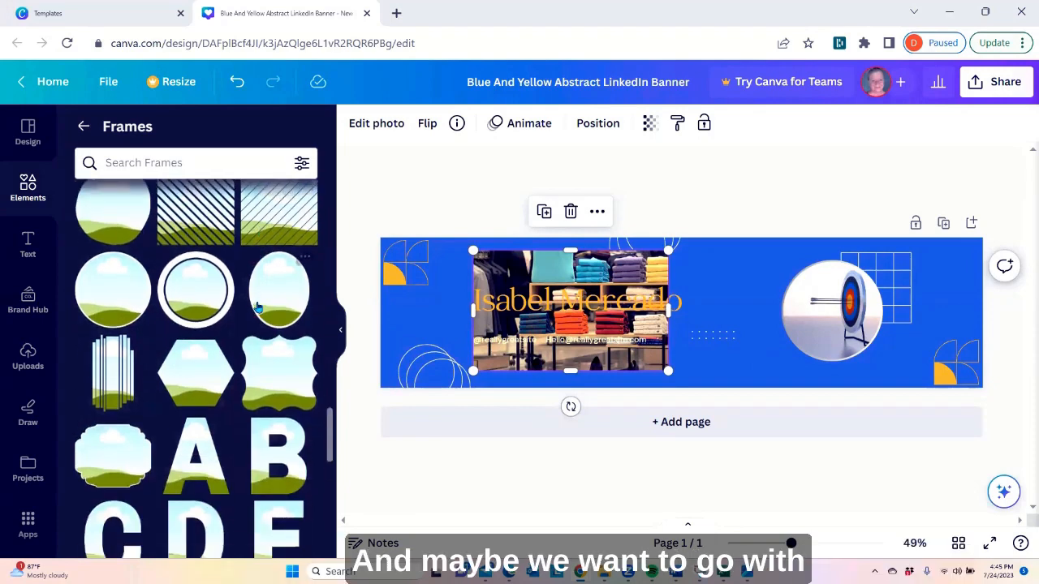
click(194, 378)
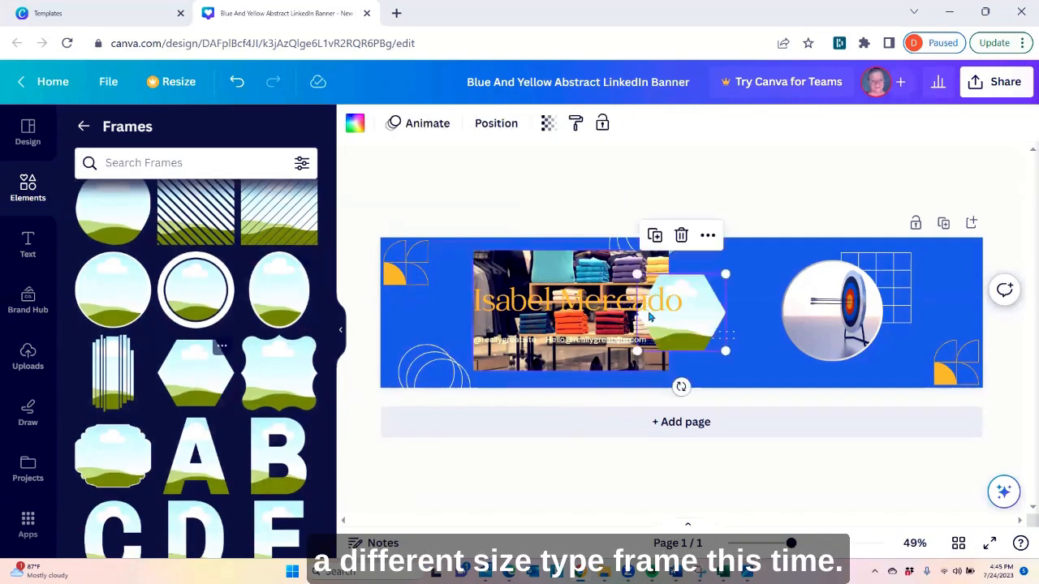
drag(688, 347, 777, 331)
drag(576, 345, 747, 291)
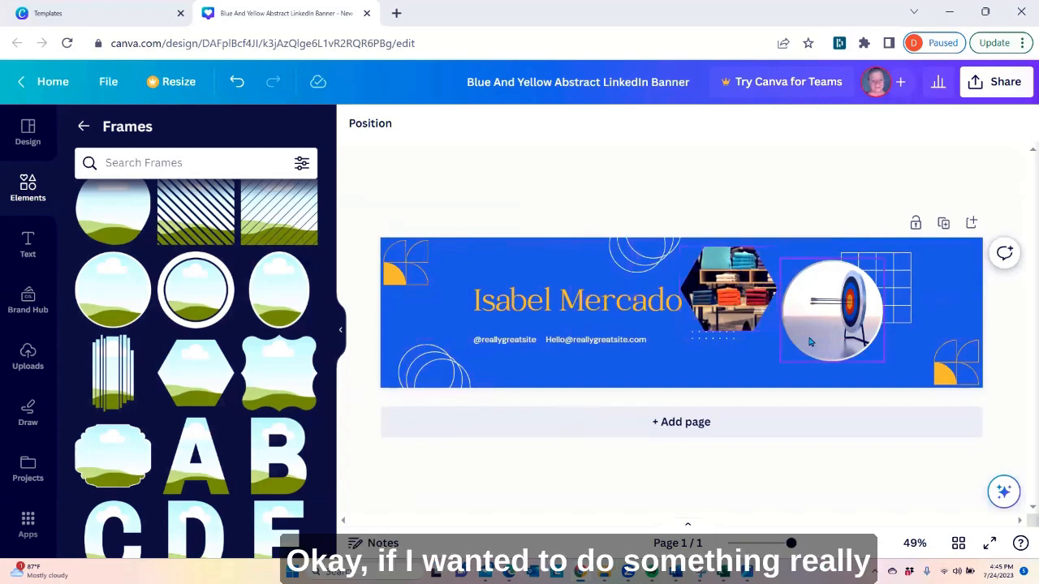
click(750, 292)
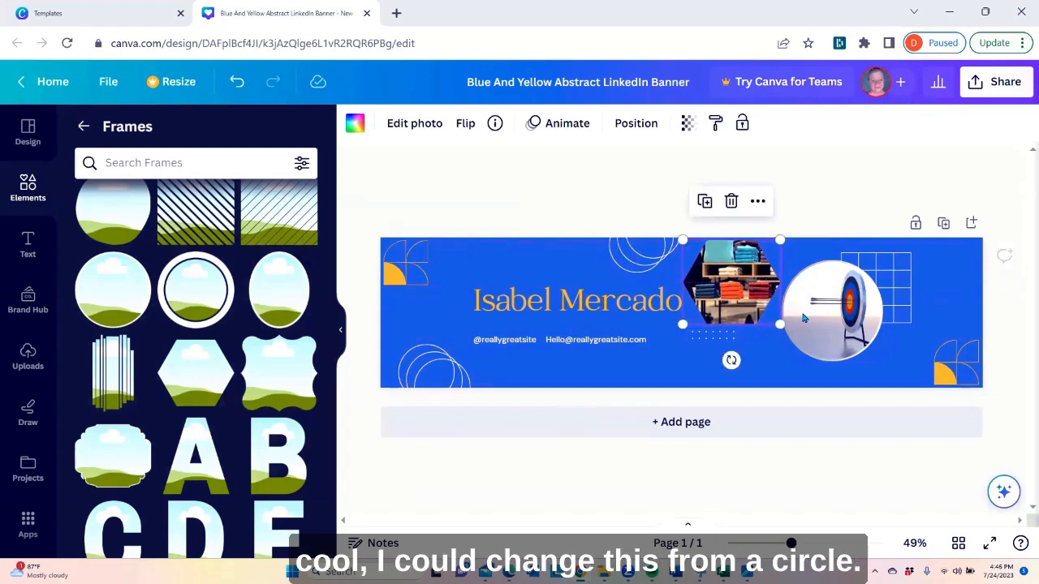
Detach the archery target photo from the circle frame and move it aside over the name text
click(824, 331)
right_click(824, 331)
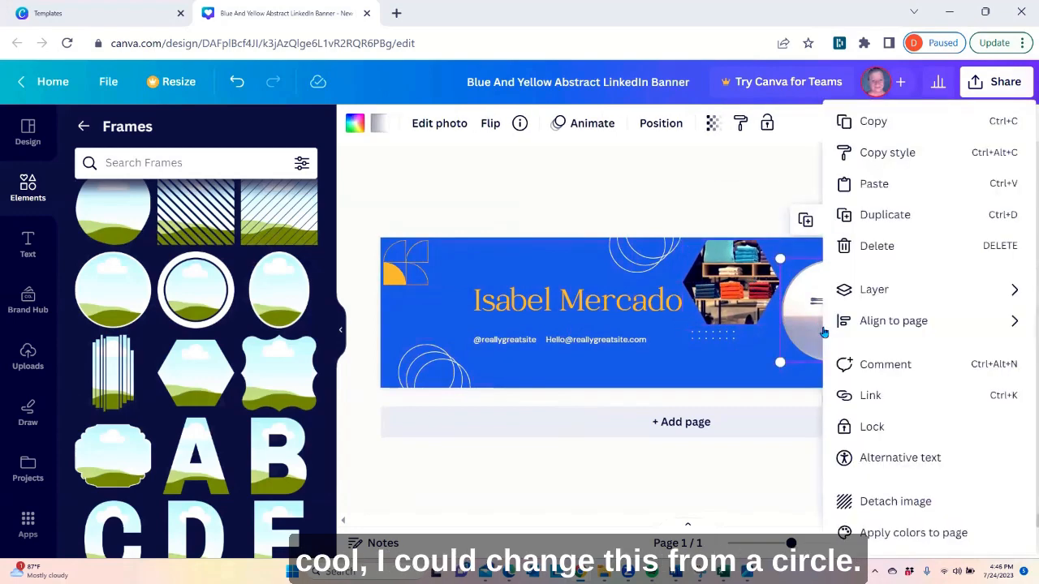
mouse_move(823, 329)
click(808, 299)
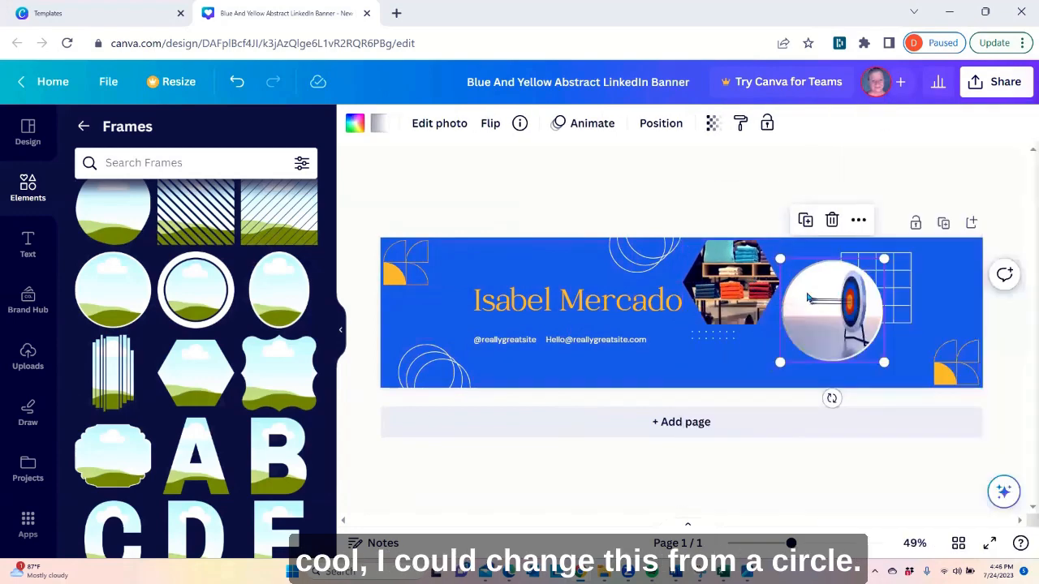
right_click(808, 299)
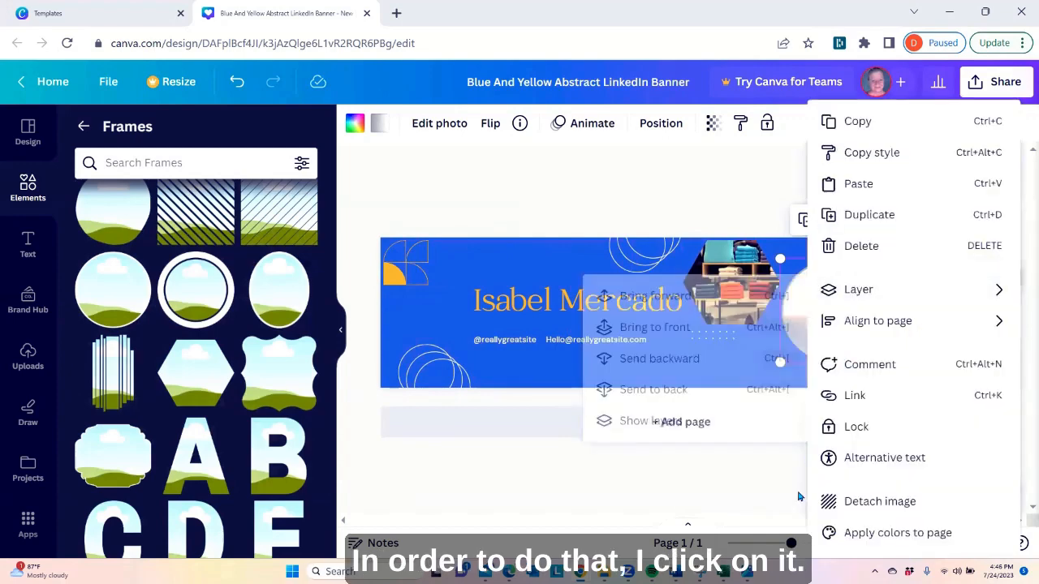
click(878, 502)
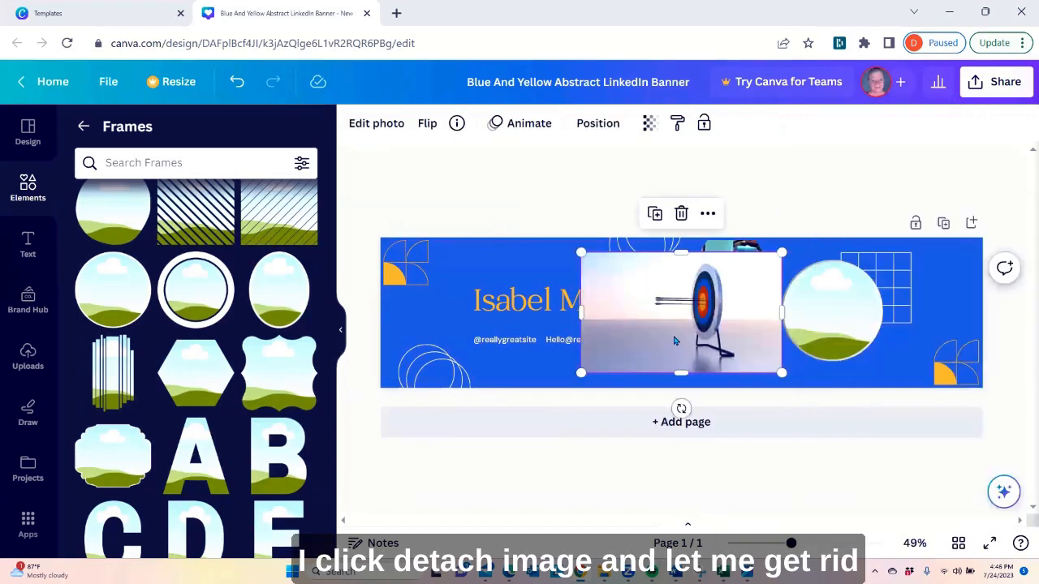
drag(585, 347, 493, 346)
Delete the empty circle frame from the banner
click(833, 312)
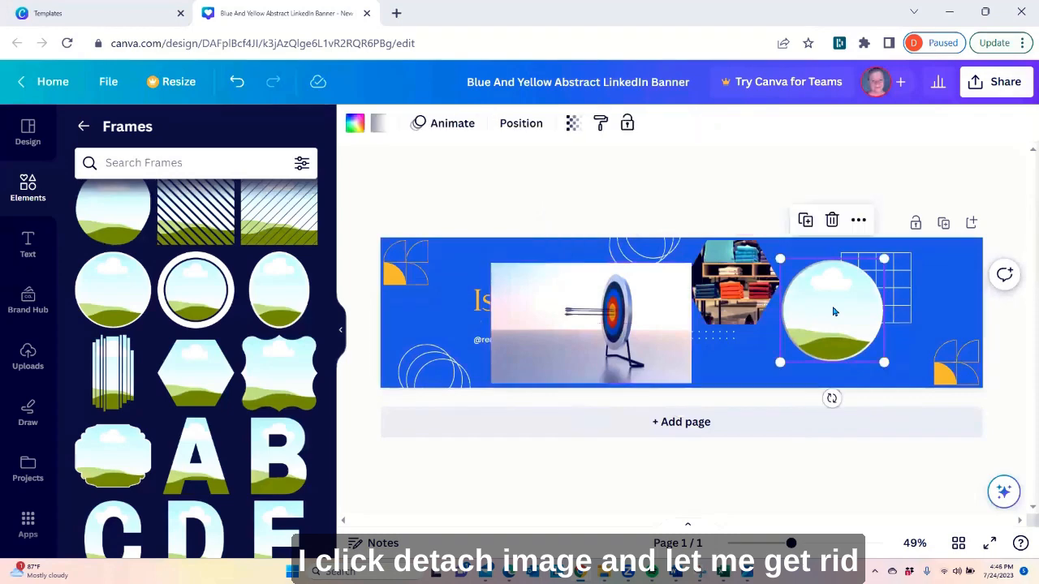
right_click(832, 312)
click(742, 323)
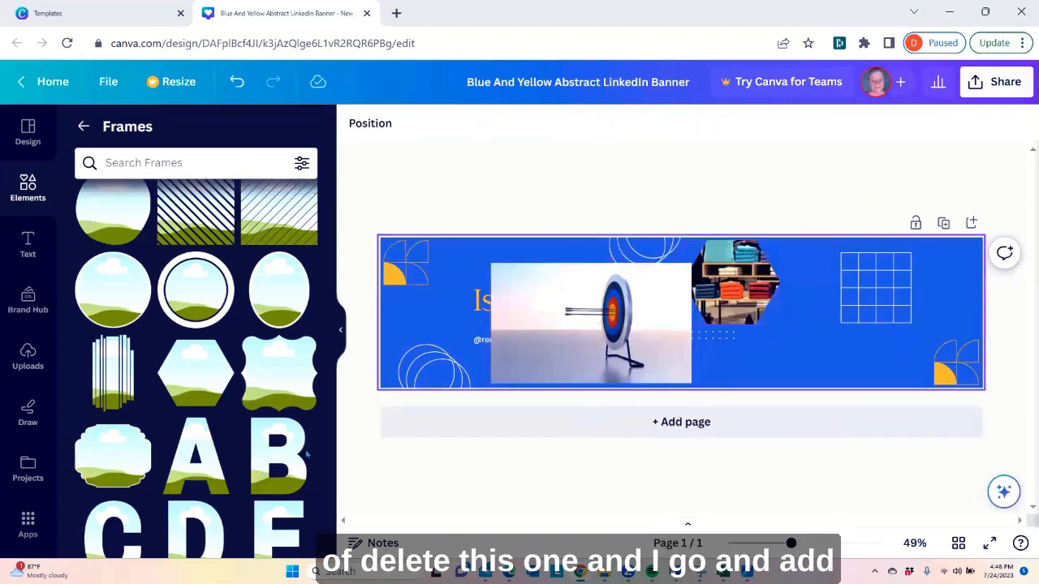
Add a second hexagon frame diagonally below the clothes hexagon, fill it with the target photo, and add a third hexagon frame
drag(185, 388, 802, 319)
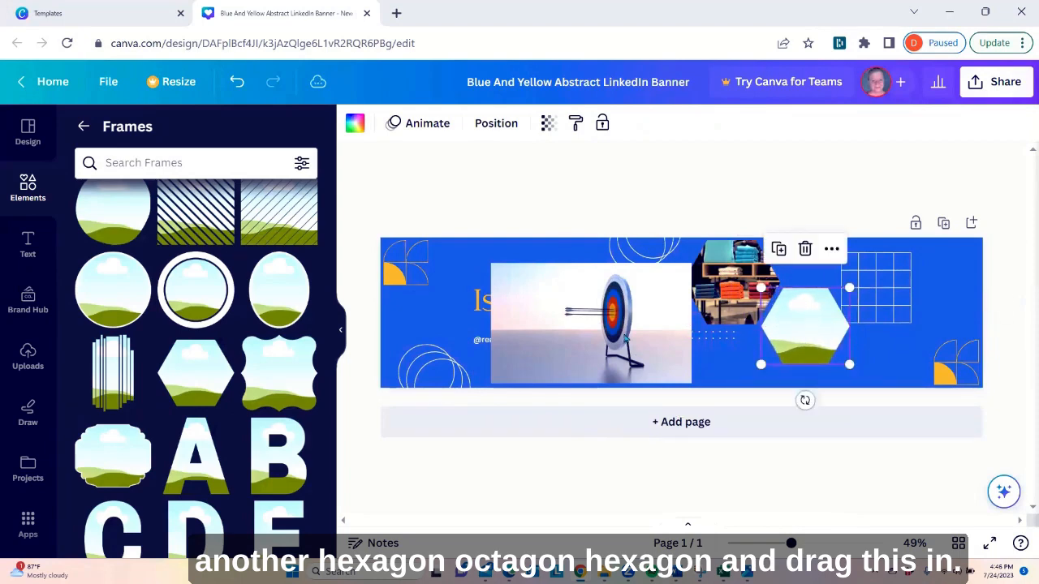
drag(568, 337, 800, 349)
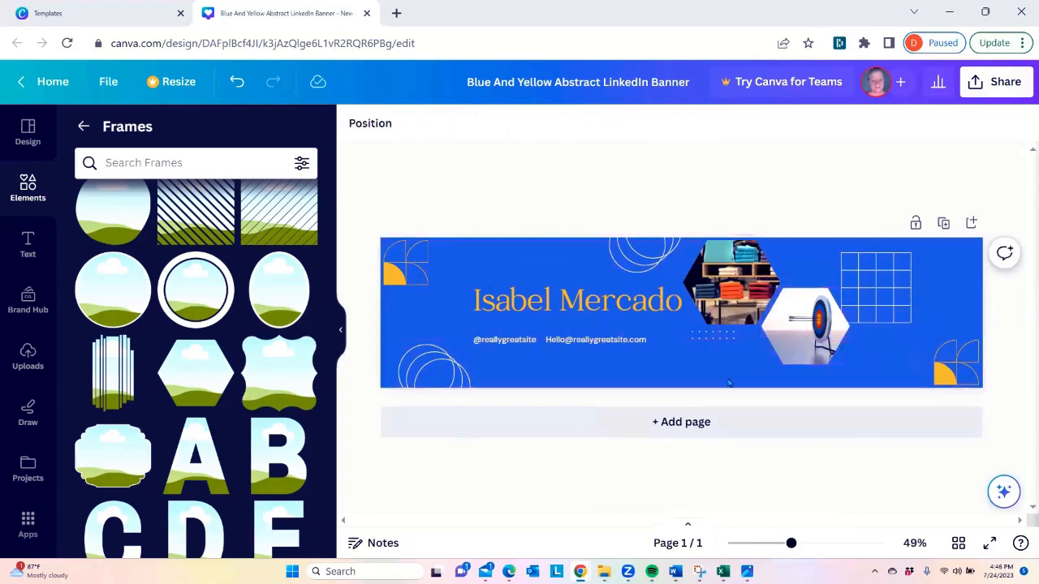
click(191, 379)
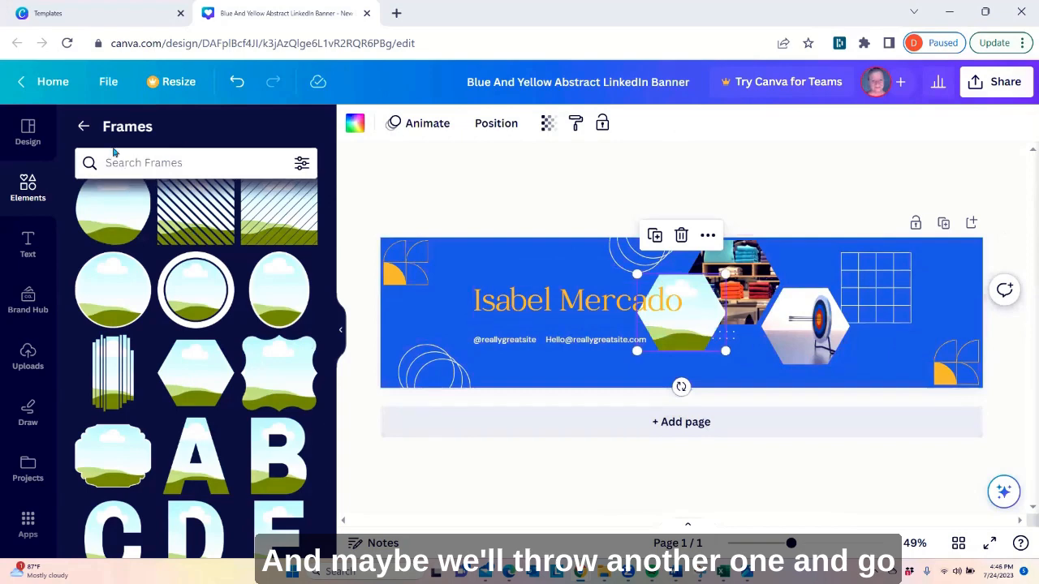
Search the photo library for "market share" and browse the results for a free picture for the empty hexagon frame
scroll(29, 544, down, 2)
click(27, 535)
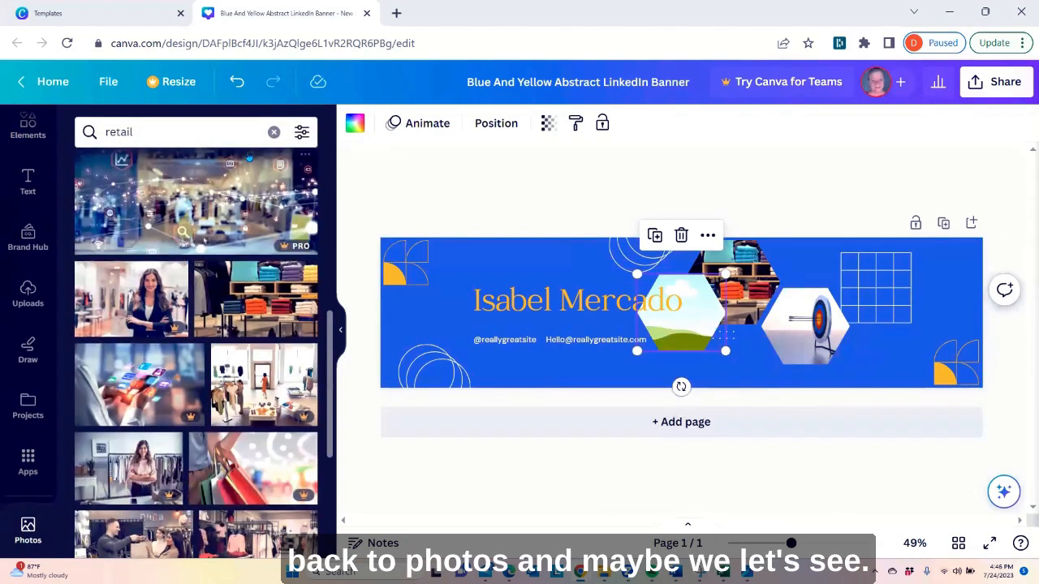
click(273, 132)
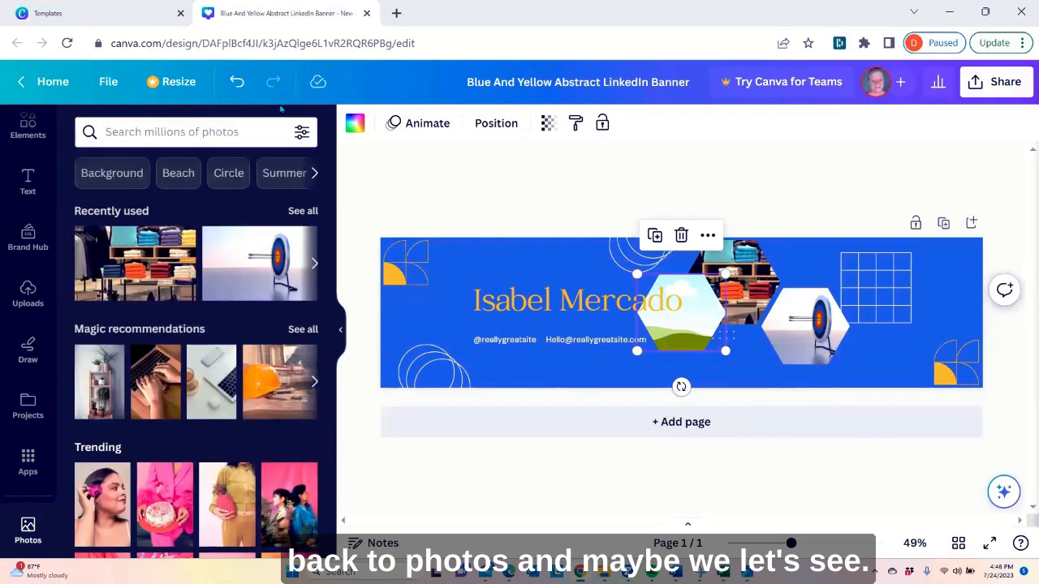
text(market share)
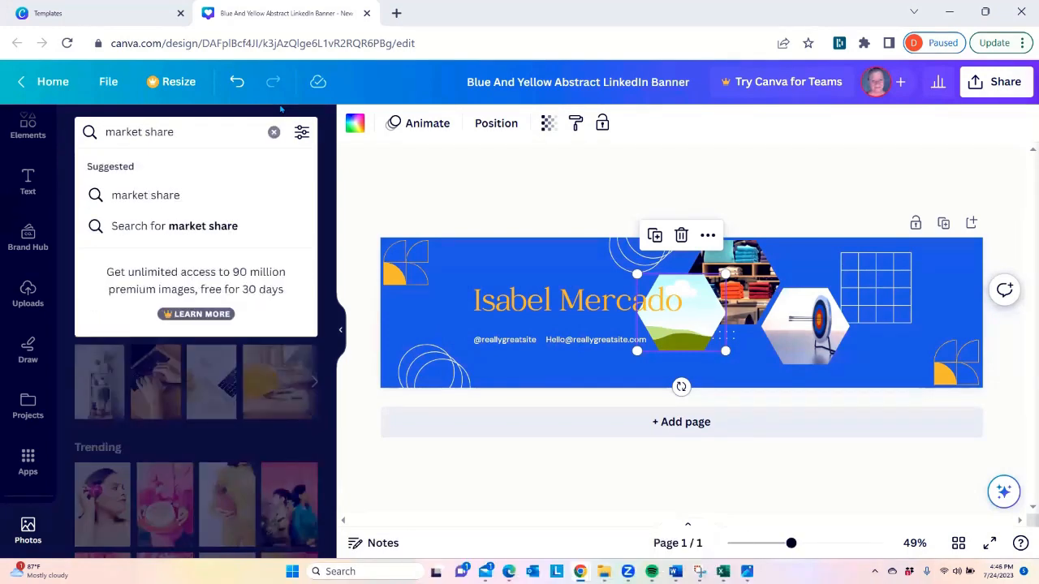
key(Return)
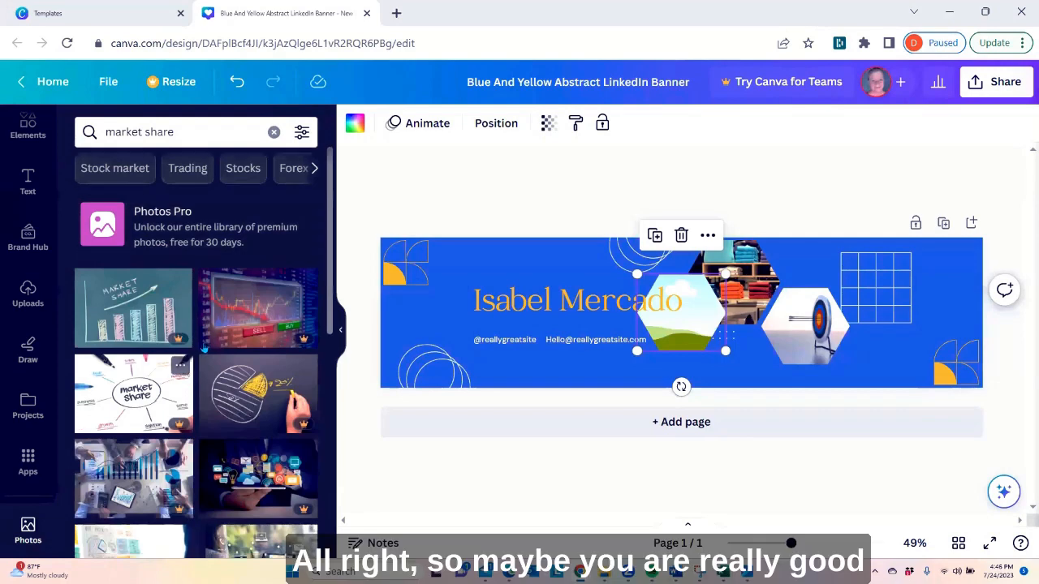
scroll(215, 232, down, 2)
scroll(213, 218, down, 2)
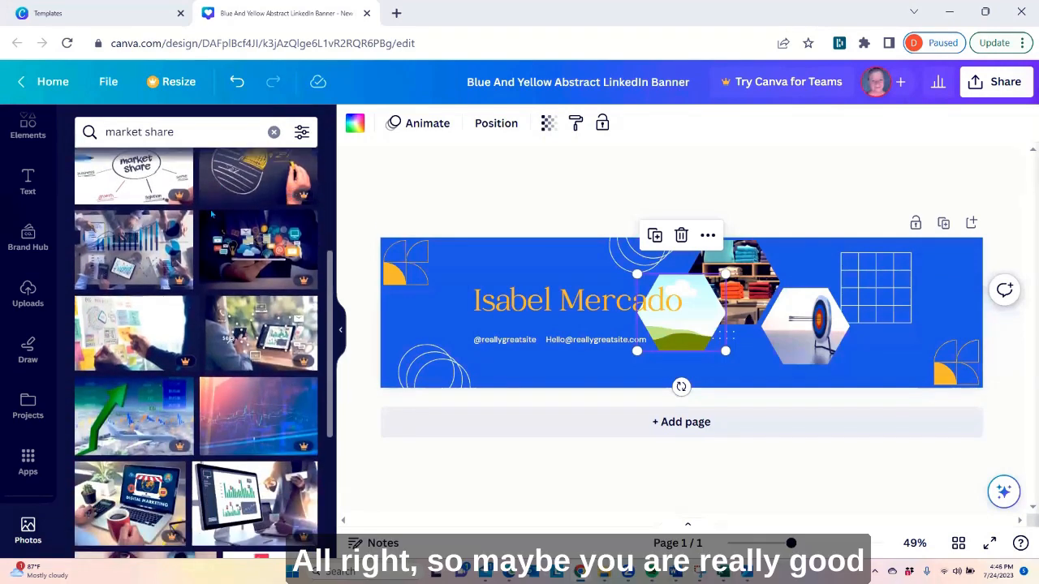
scroll(210, 220, down, 1)
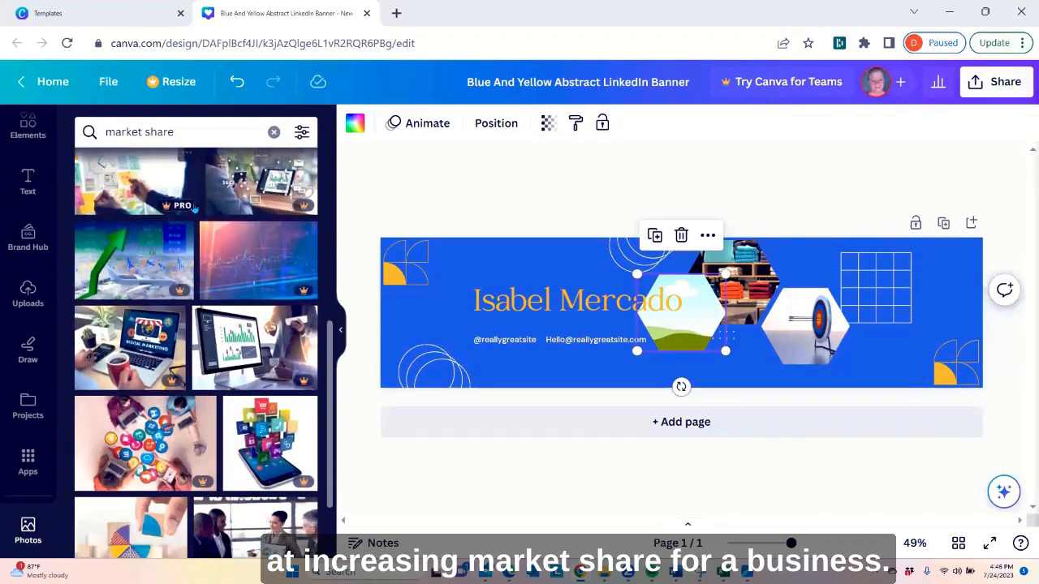
scroll(195, 209, down, 1)
scroll(196, 211, down, 2)
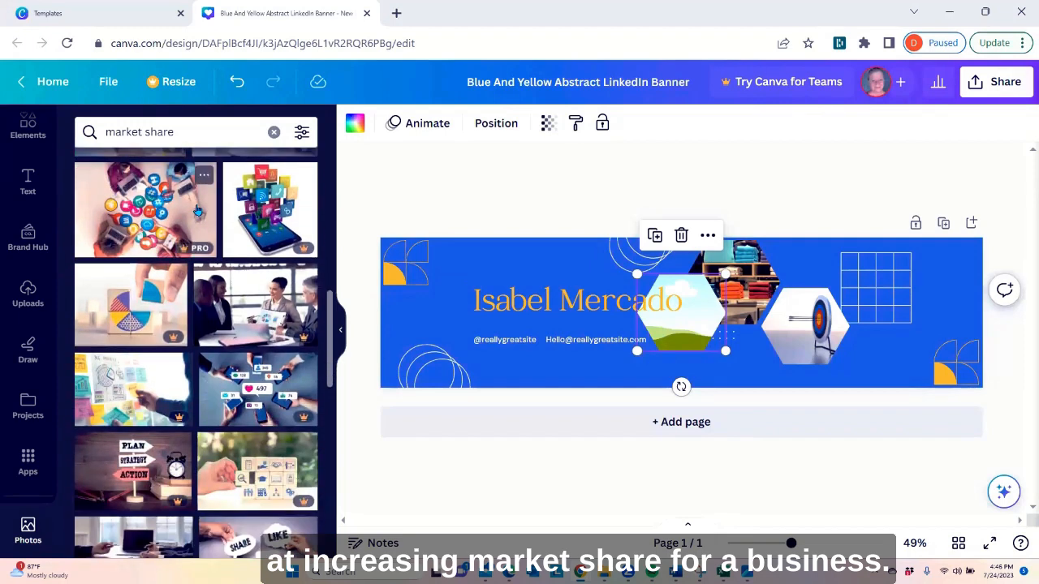
scroll(198, 213, down, 3)
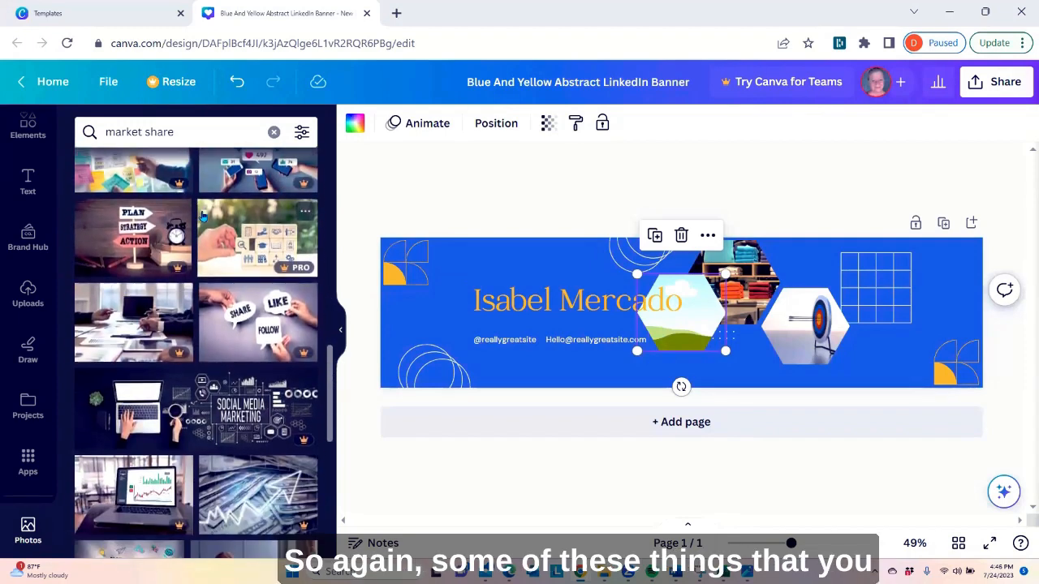
scroll(205, 218, down, 3)
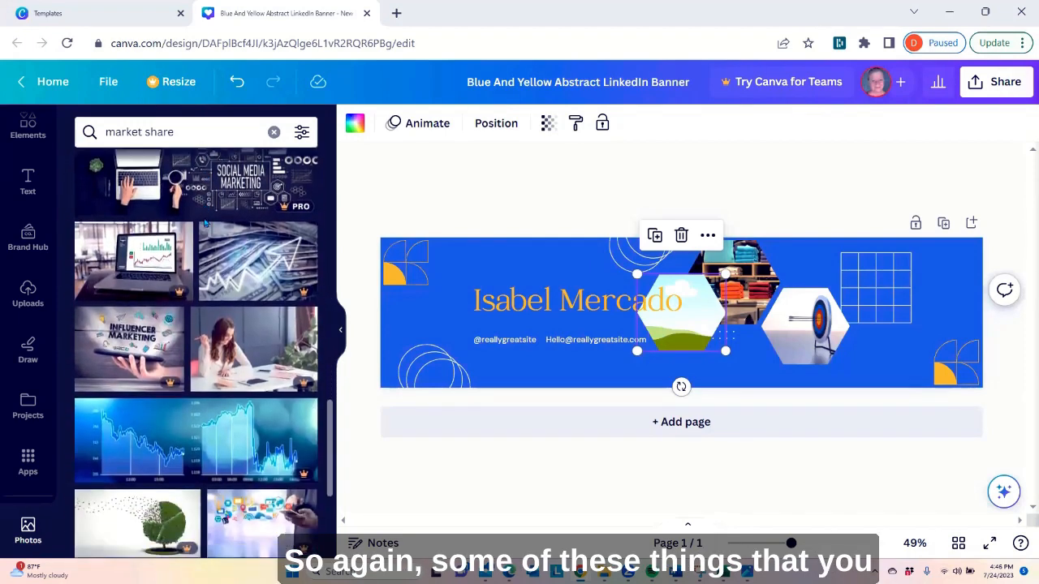
scroll(206, 224, down, 3)
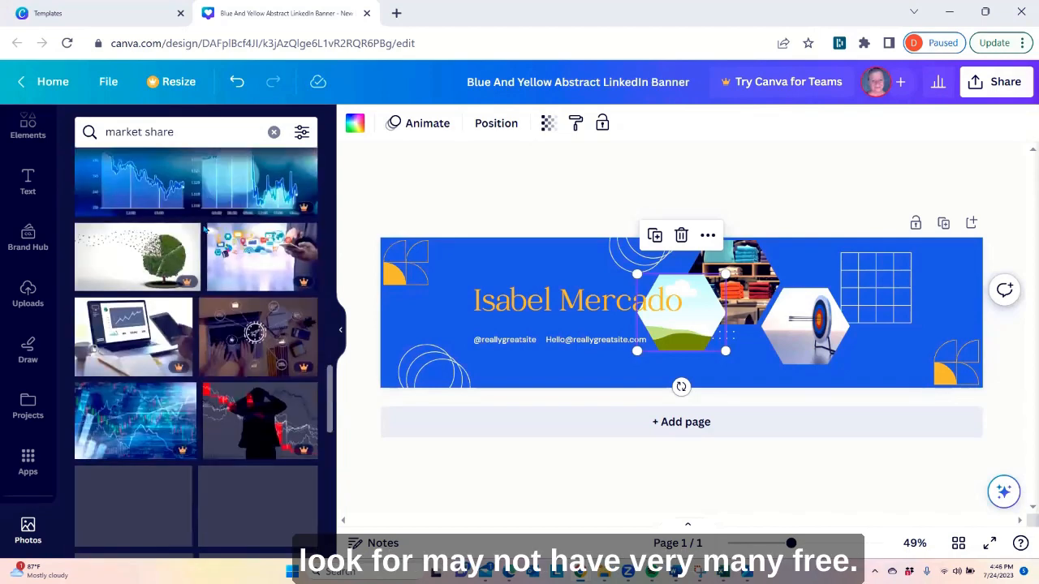
scroll(204, 232, down, 3)
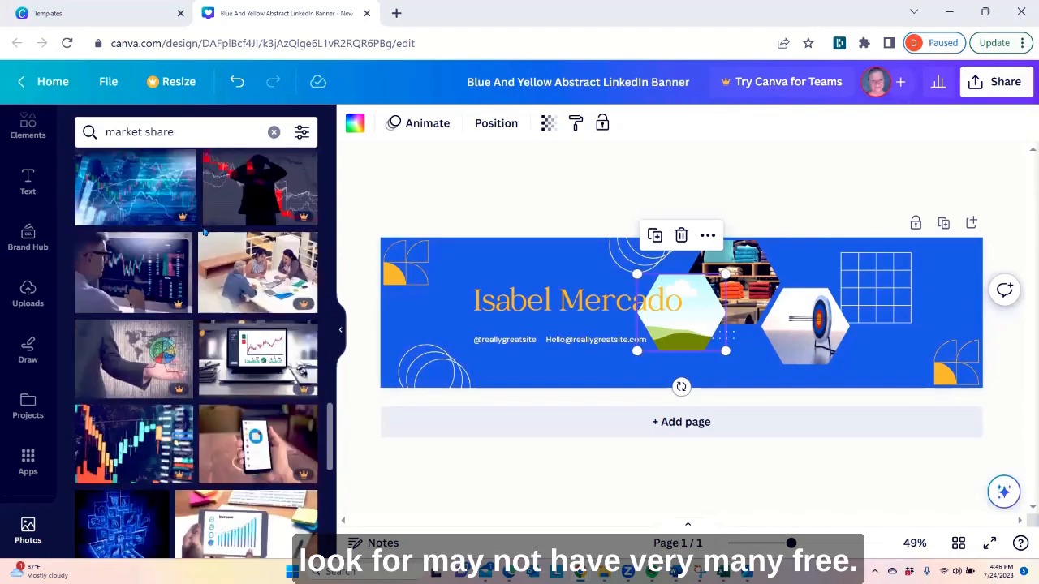
scroll(204, 231, down, 2)
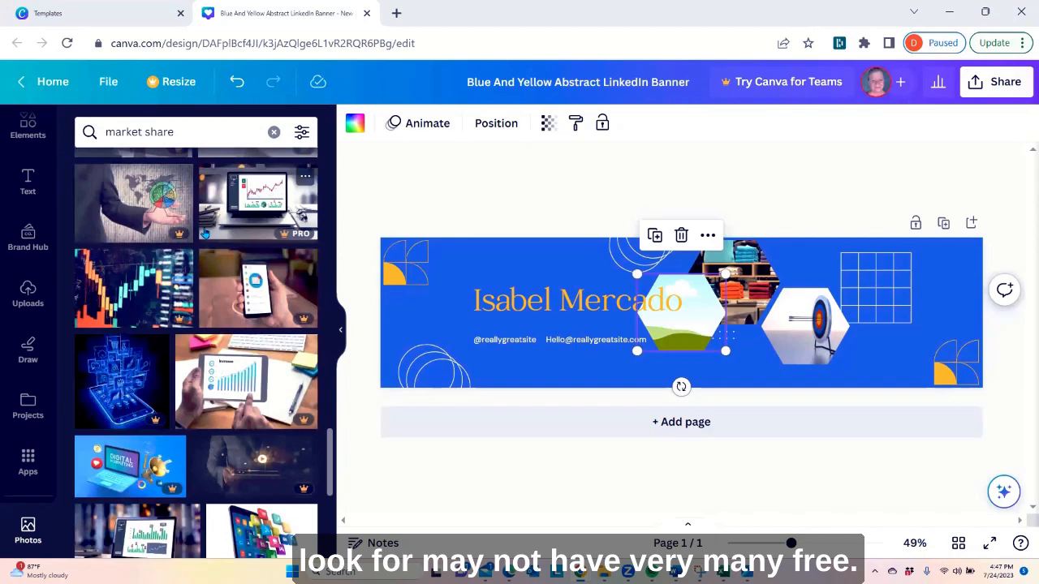
scroll(205, 234, down, 3)
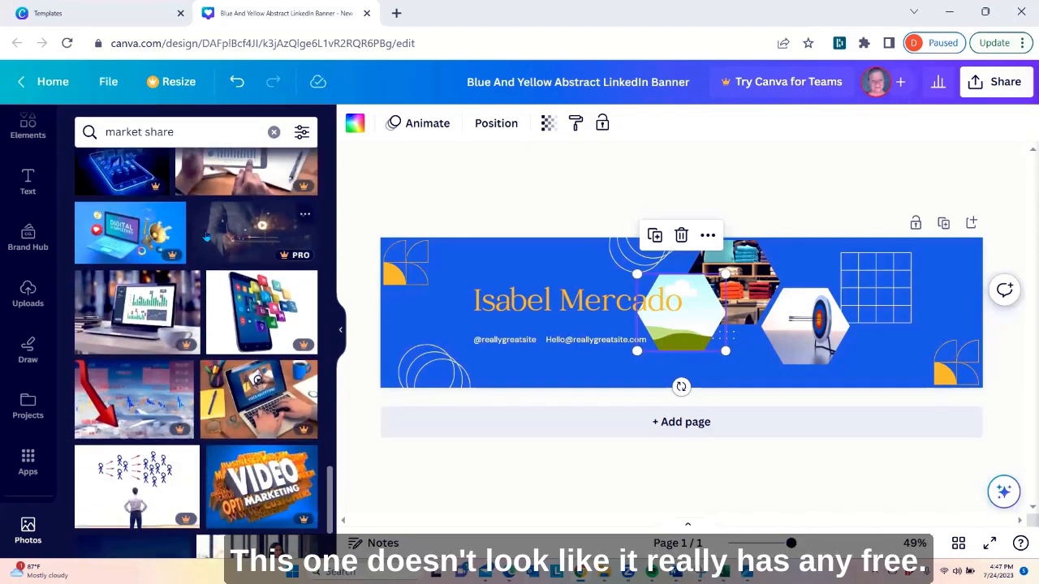
scroll(206, 237, down, 2)
scroll(206, 236, down, 2)
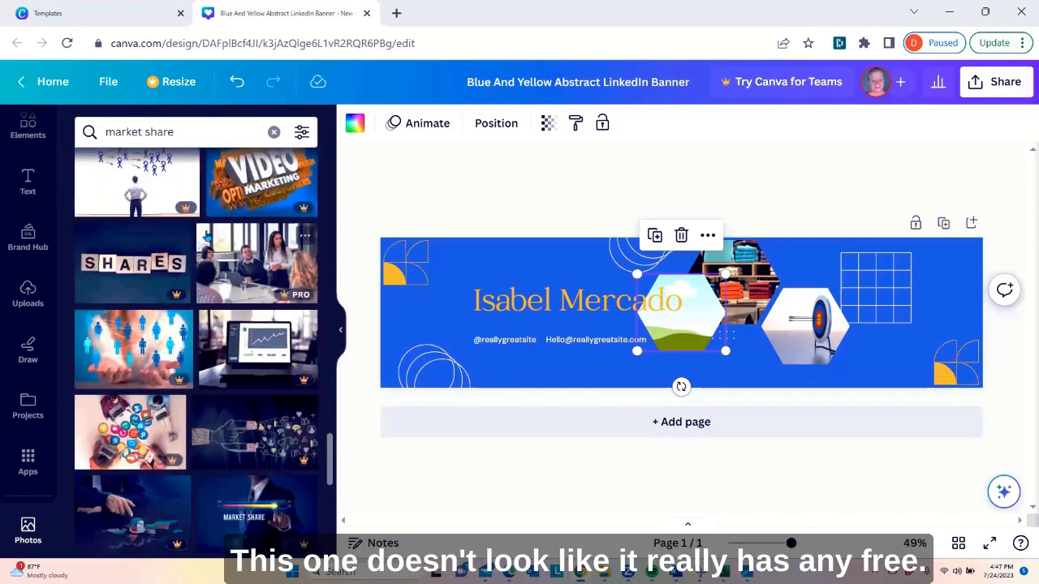
Replace the "market share" photo search with a search for "followers"
scroll(206, 238, down, 1)
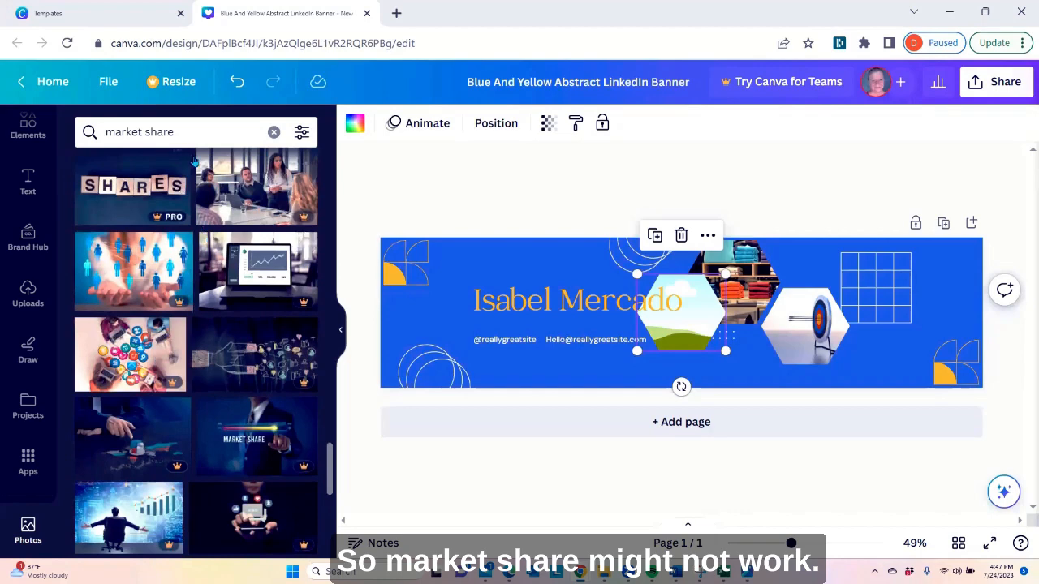
click(274, 132)
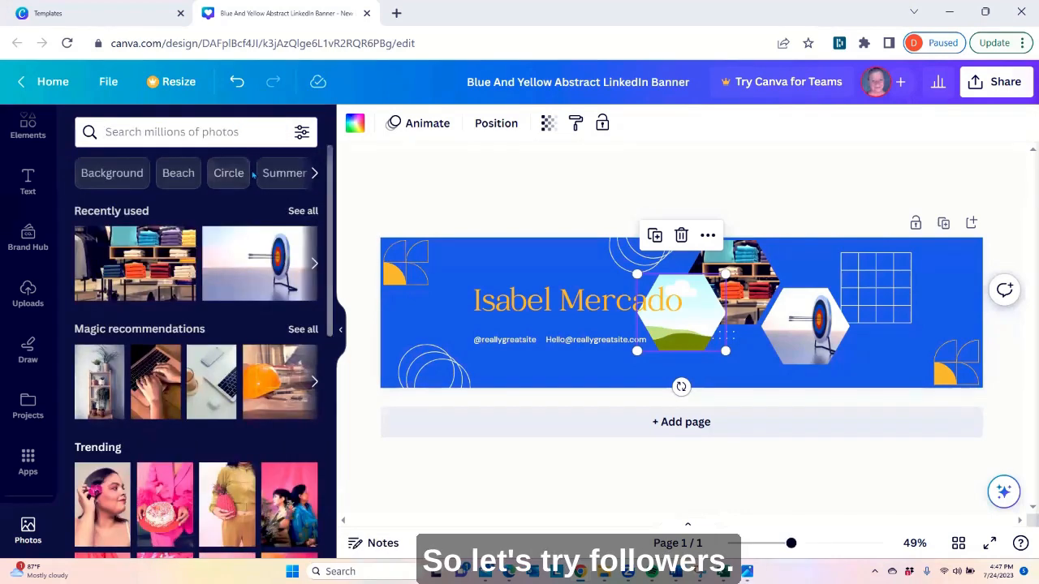
text(follo)
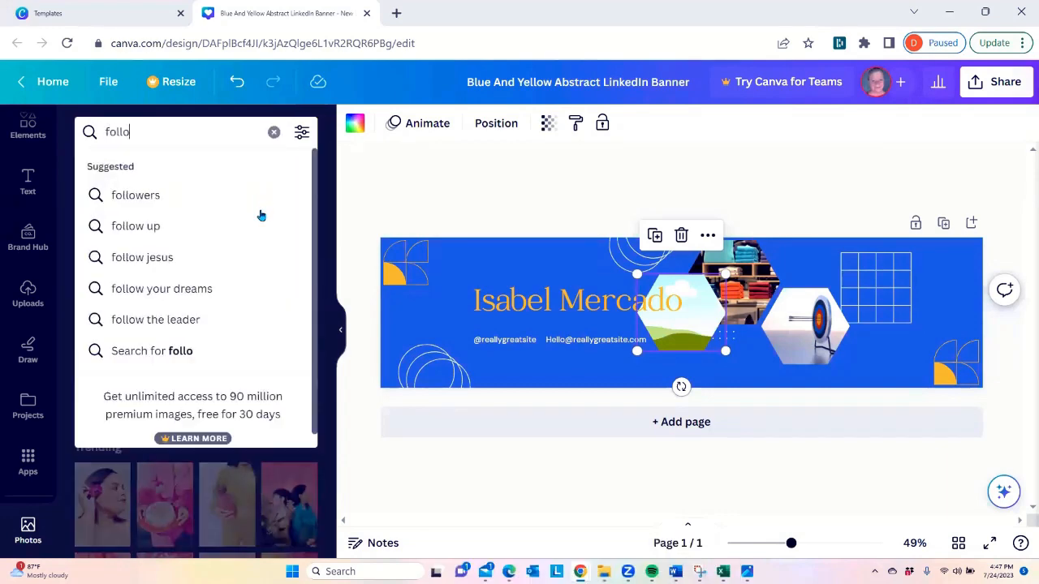
text(wers)
key(Return)
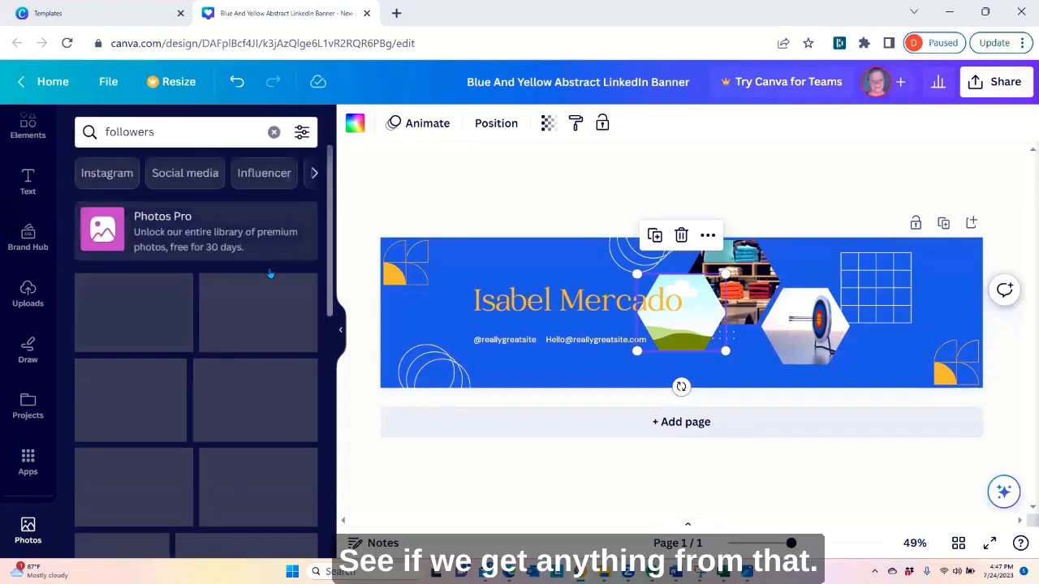
Browse the "followers" photo results for a free picture that suits the empty hexagon frame and the personal brand
scroll(217, 280, down, 3)
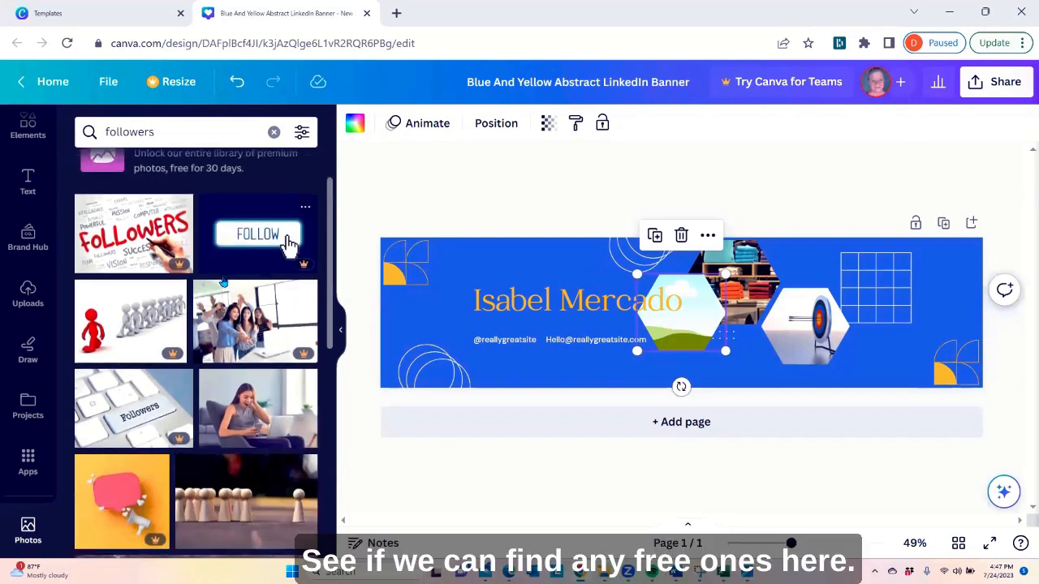
scroll(218, 280, down, 3)
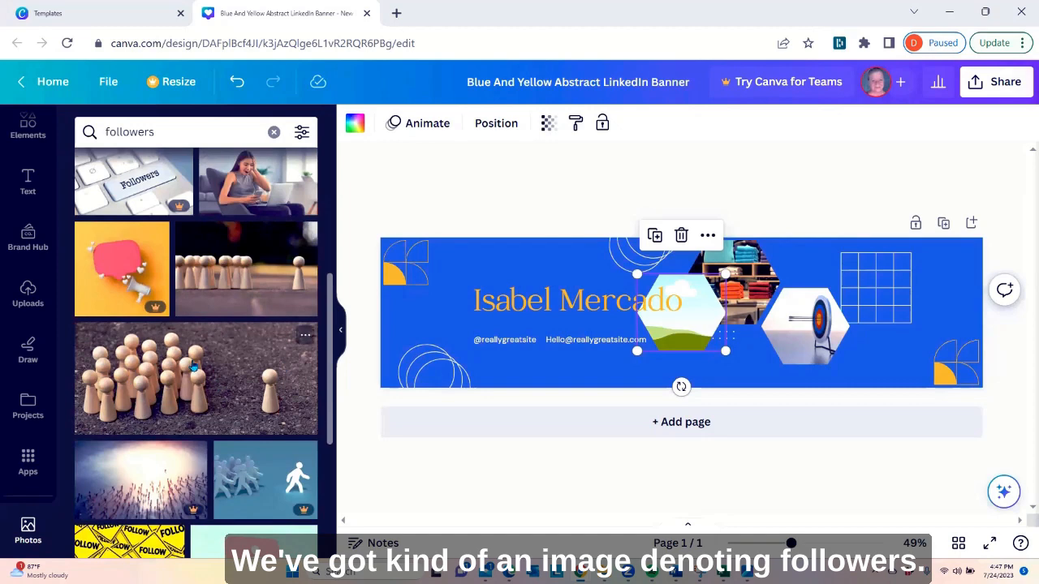
scroll(187, 357, down, 3)
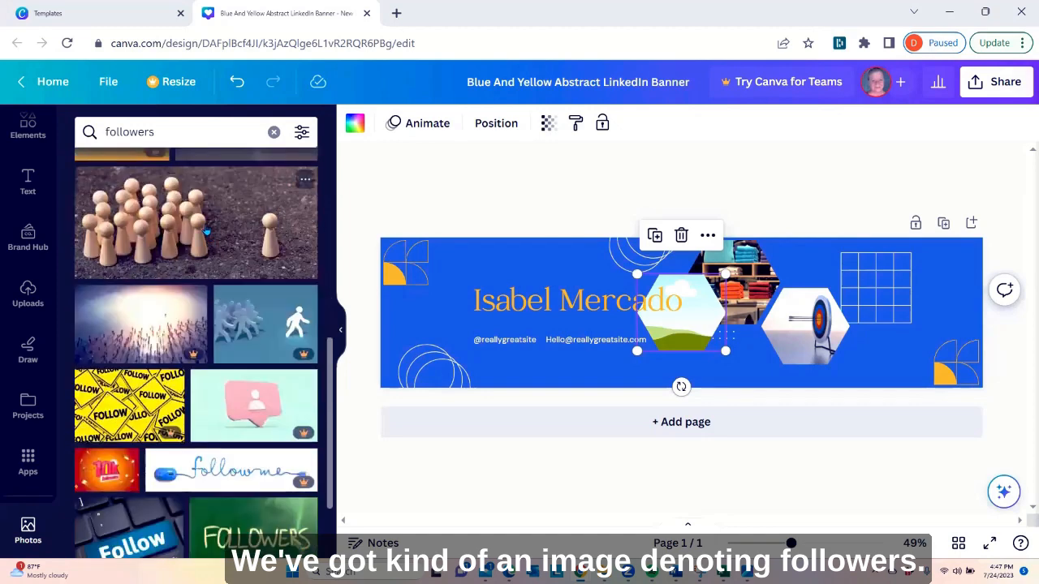
scroll(207, 230, down, 4)
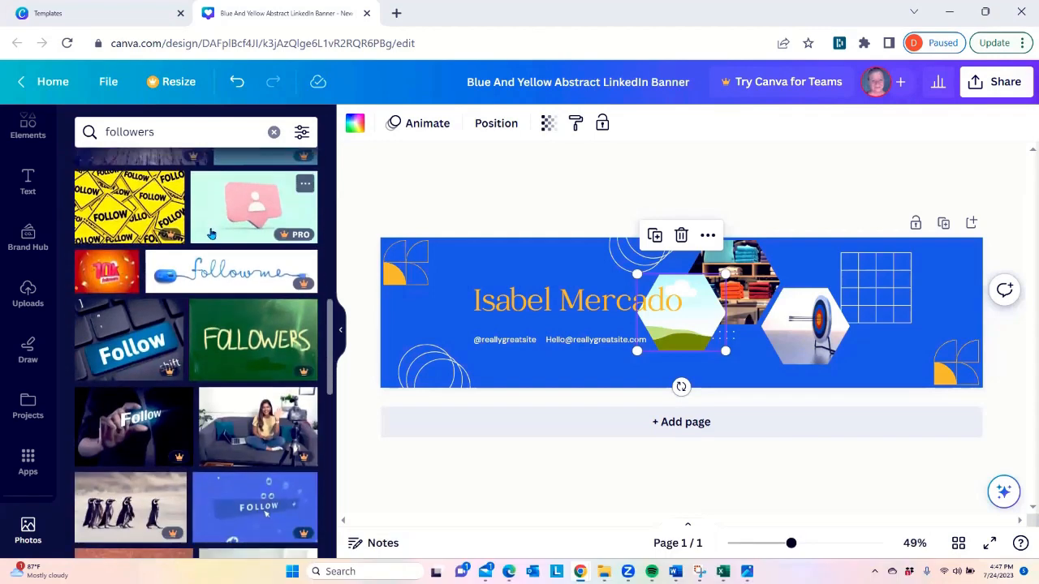
scroll(209, 233, down, 3)
scroll(219, 243, down, 3)
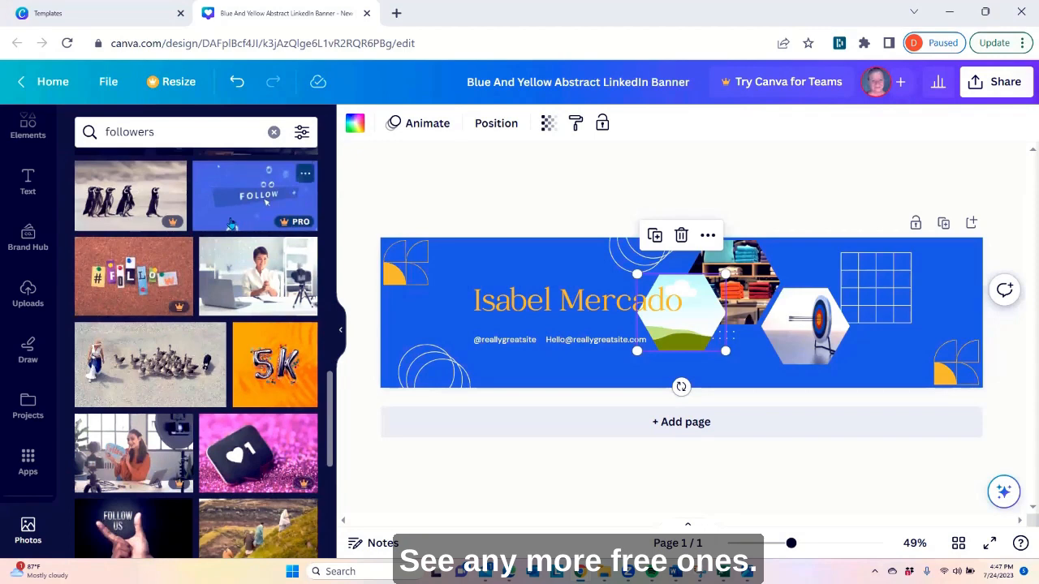
scroll(235, 227, down, 1)
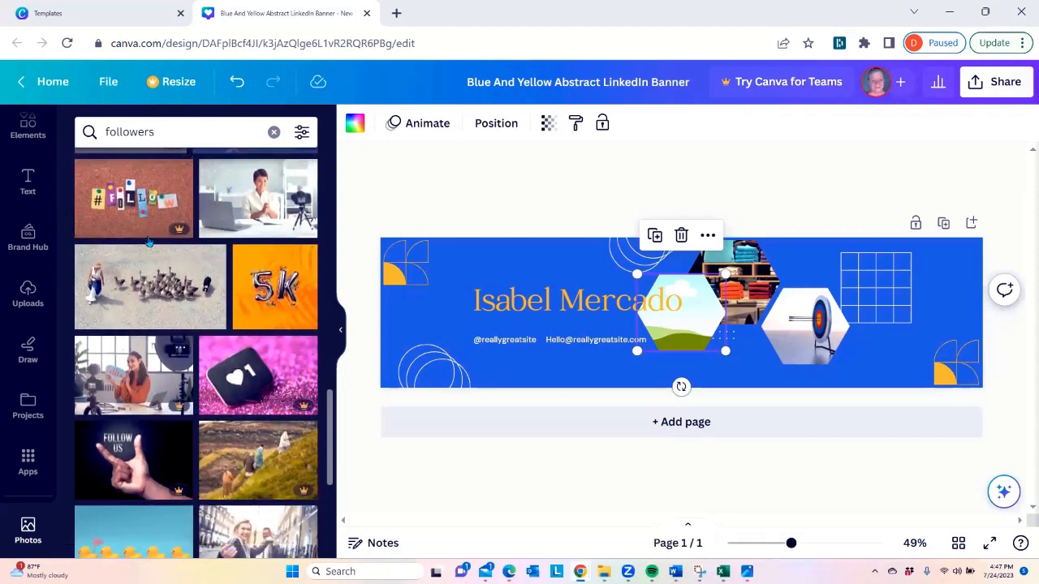
scroll(223, 286, down, 2)
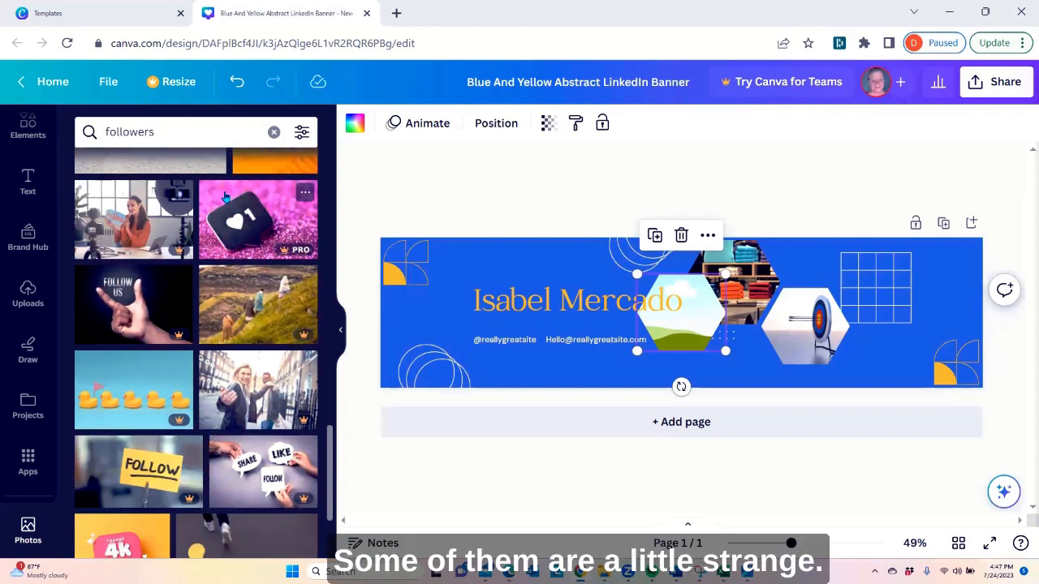
scroll(225, 223, down, 3)
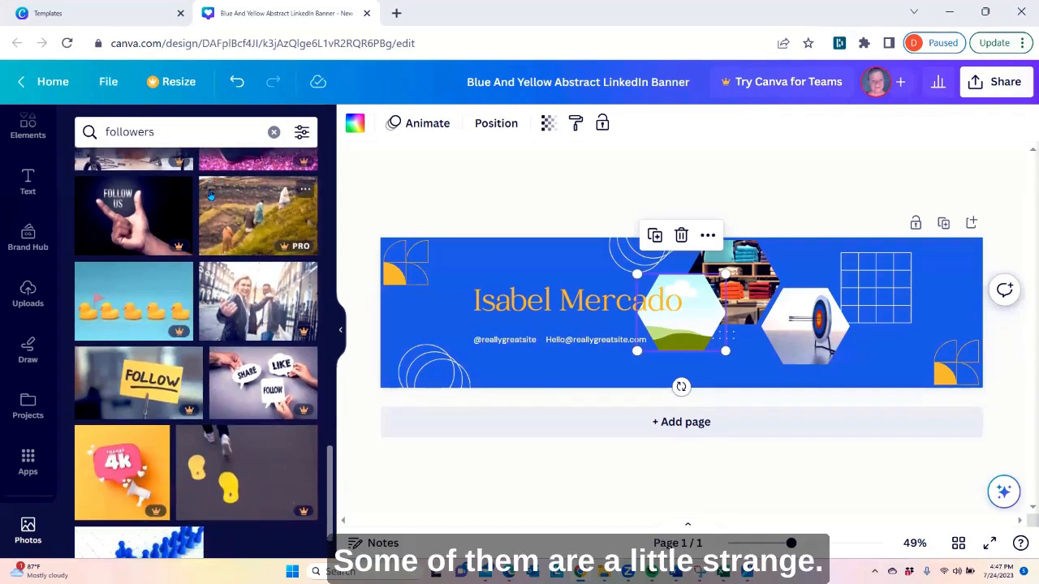
scroll(213, 196, down, 3)
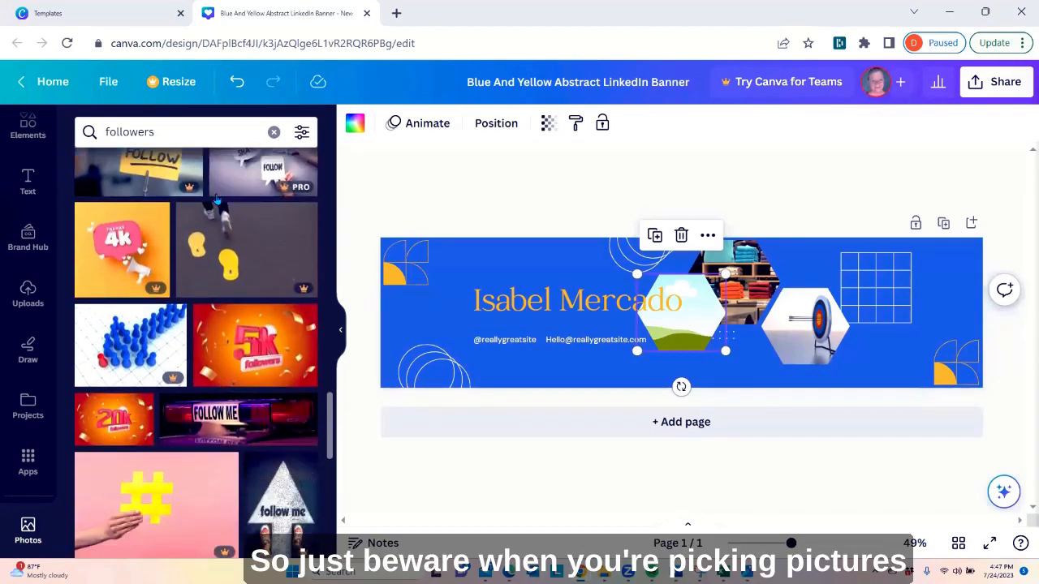
scroll(217, 199, down, 4)
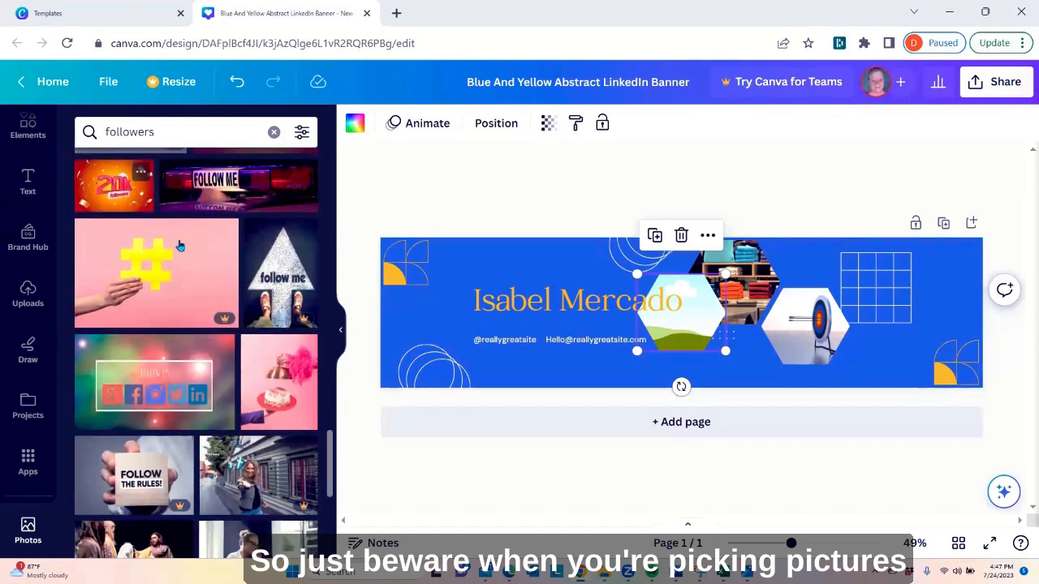
scroll(191, 227, down, 1)
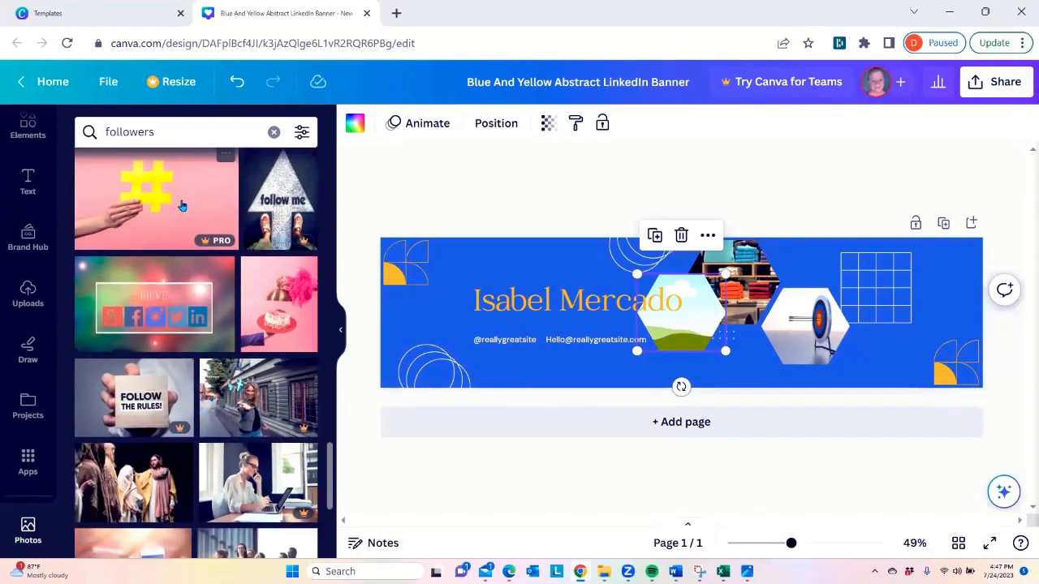
scroll(182, 206, down, 4)
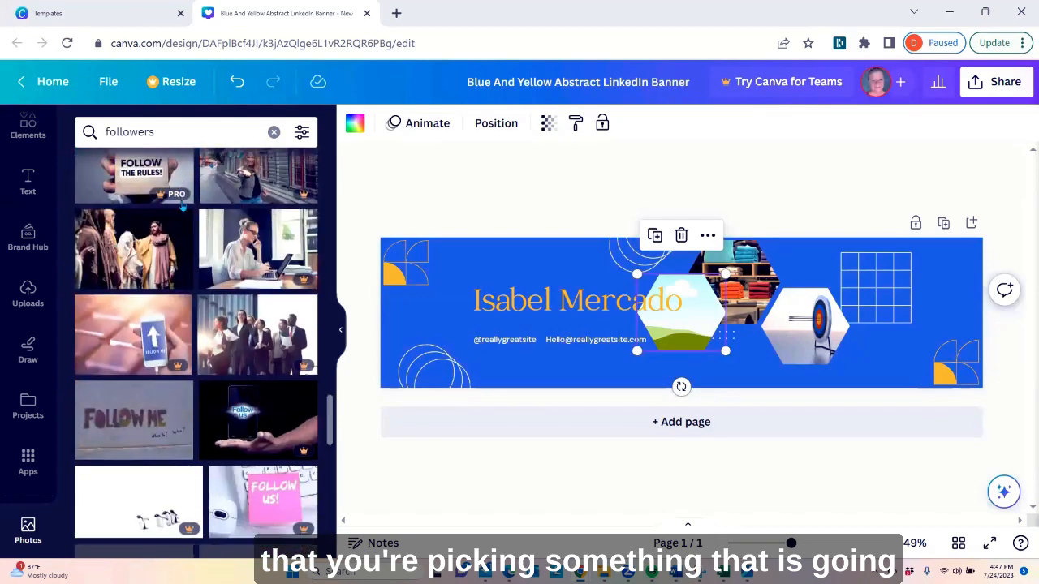
scroll(185, 211, down, 1)
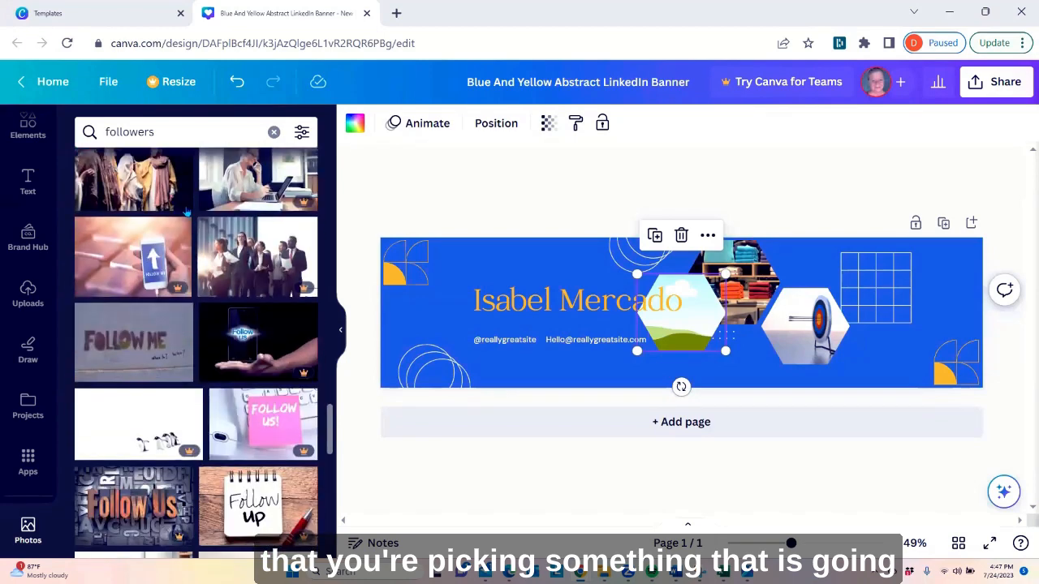
scroll(187, 212, down, 3)
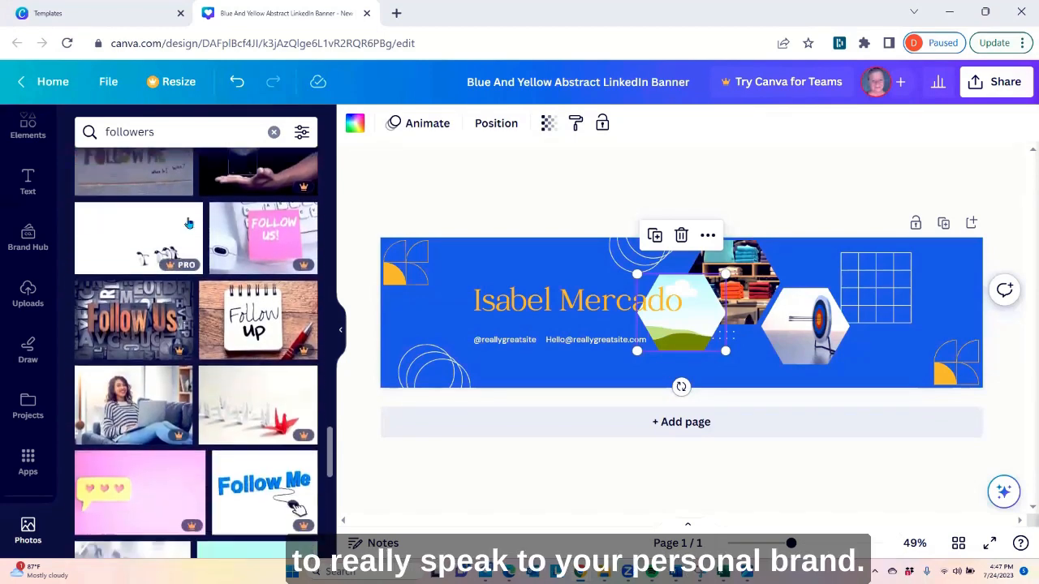
scroll(188, 222, down, 2)
scroll(188, 222, down, 1)
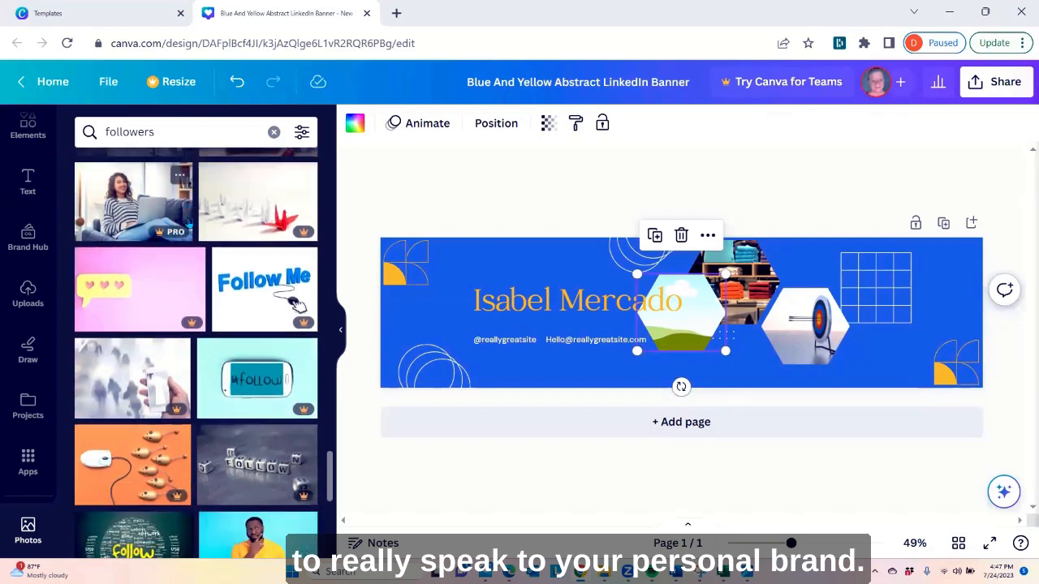
scroll(188, 222, down, 5)
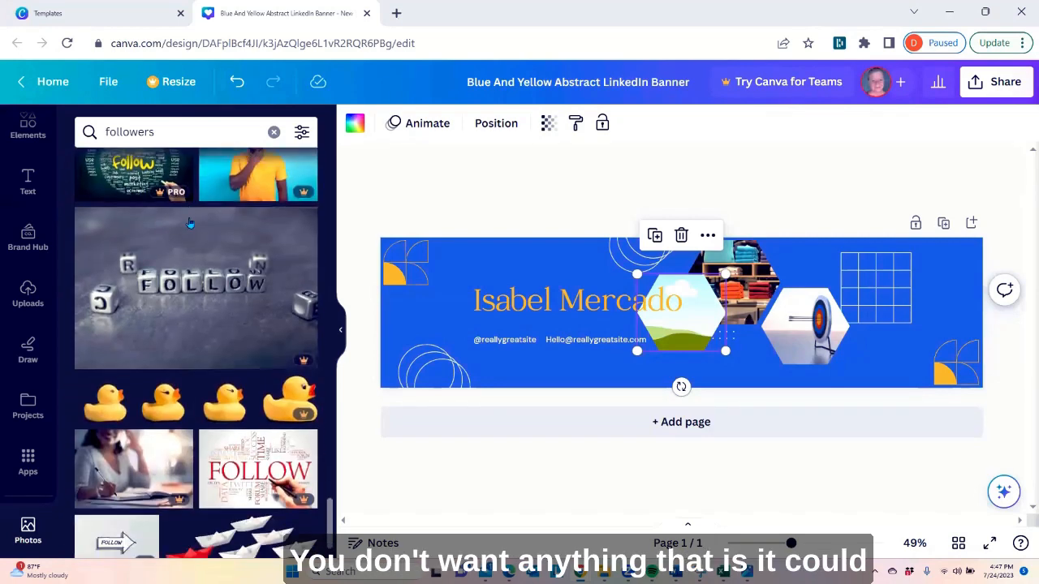
scroll(189, 223, down, 2)
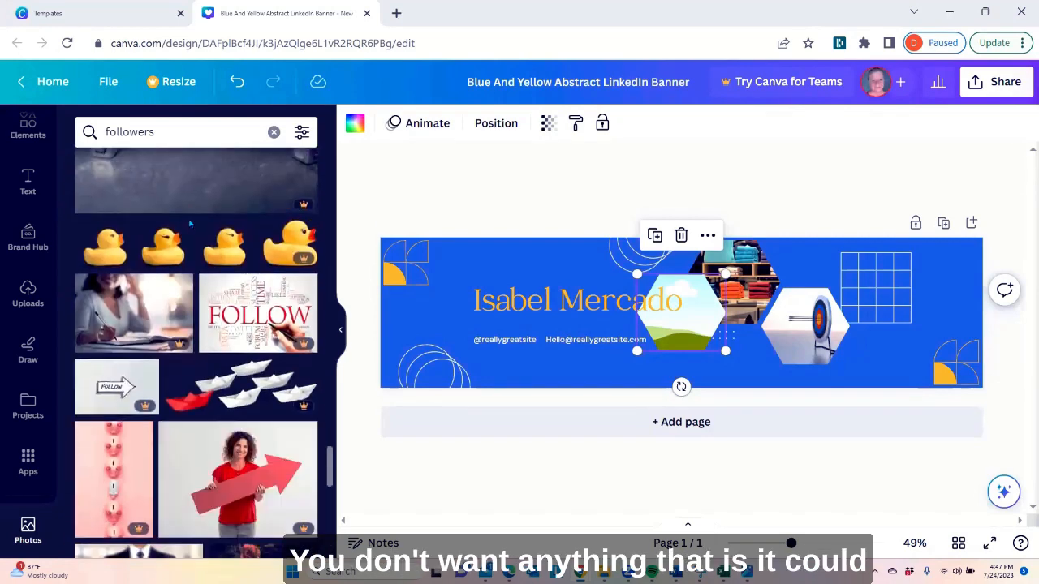
scroll(189, 223, down, 3)
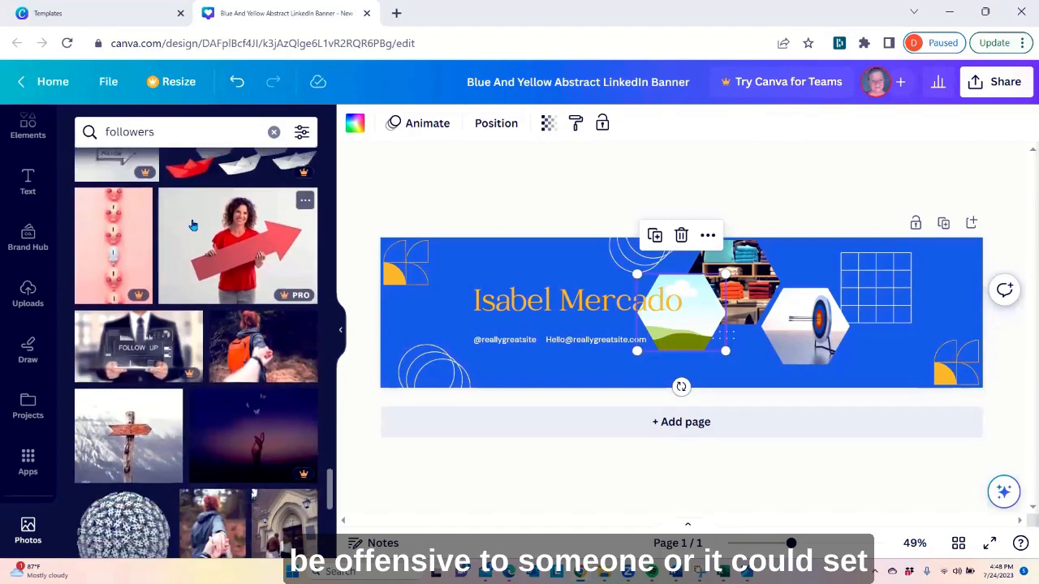
scroll(195, 226, down, 3)
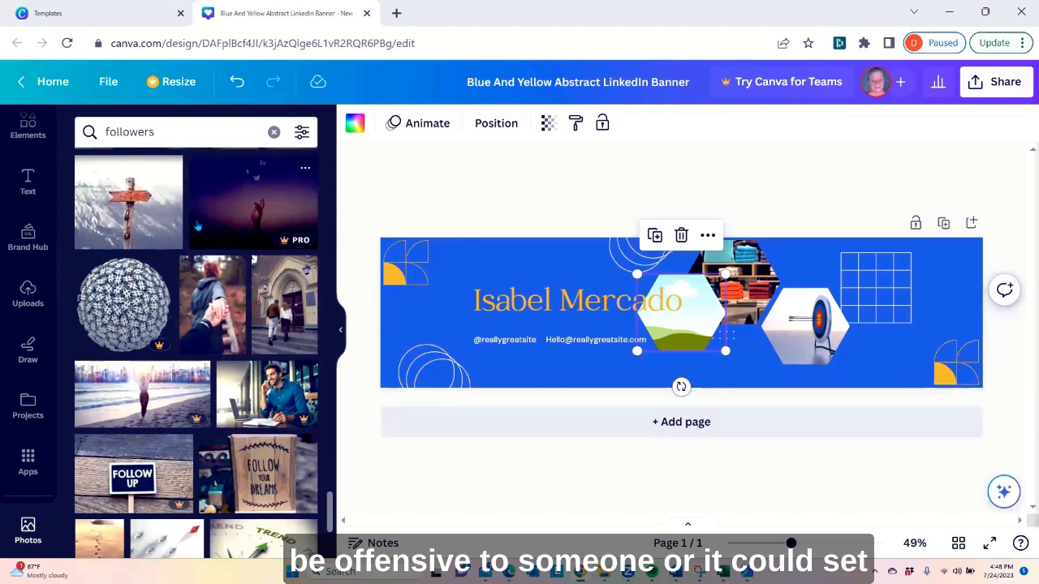
scroll(197, 226, down, 2)
scroll(242, 217, up, 6)
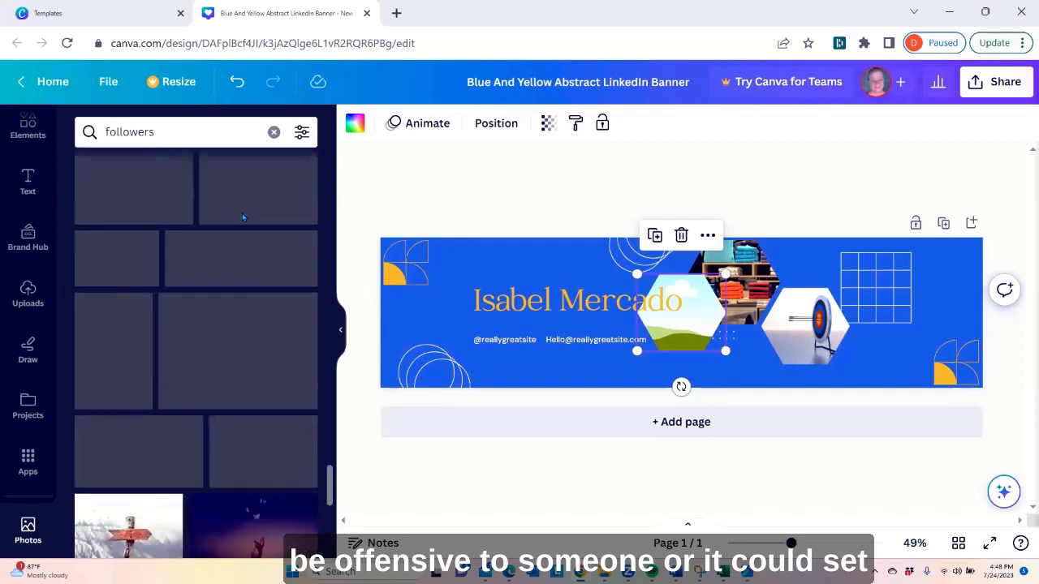
scroll(242, 217, up, 3)
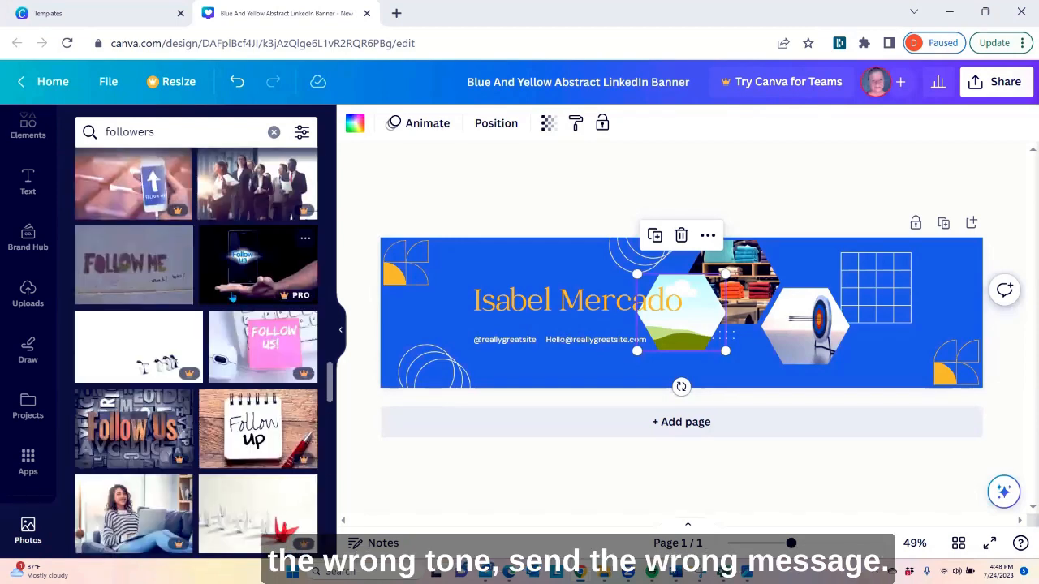
scroll(235, 297, up, 3)
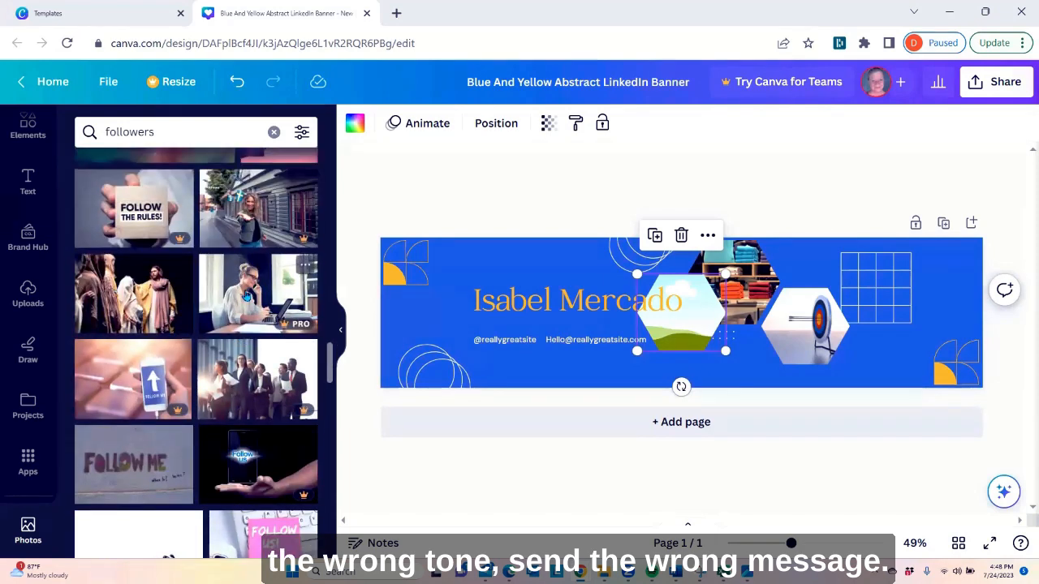
scroll(246, 295, up, 3)
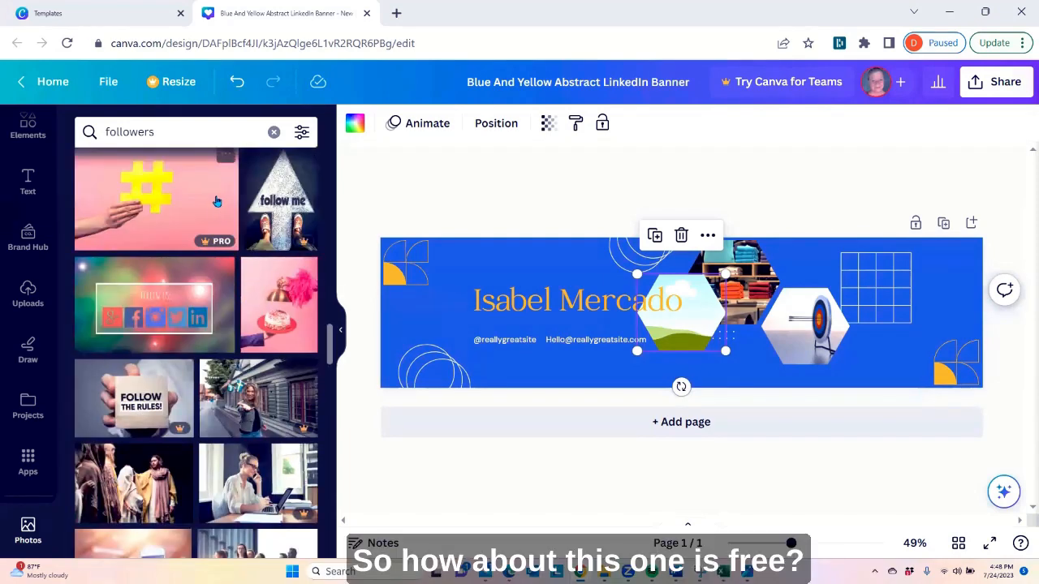
Fill the empty hexagon frame with the free social media icons photo and place it to the right of the archery target hexagon
click(154, 315)
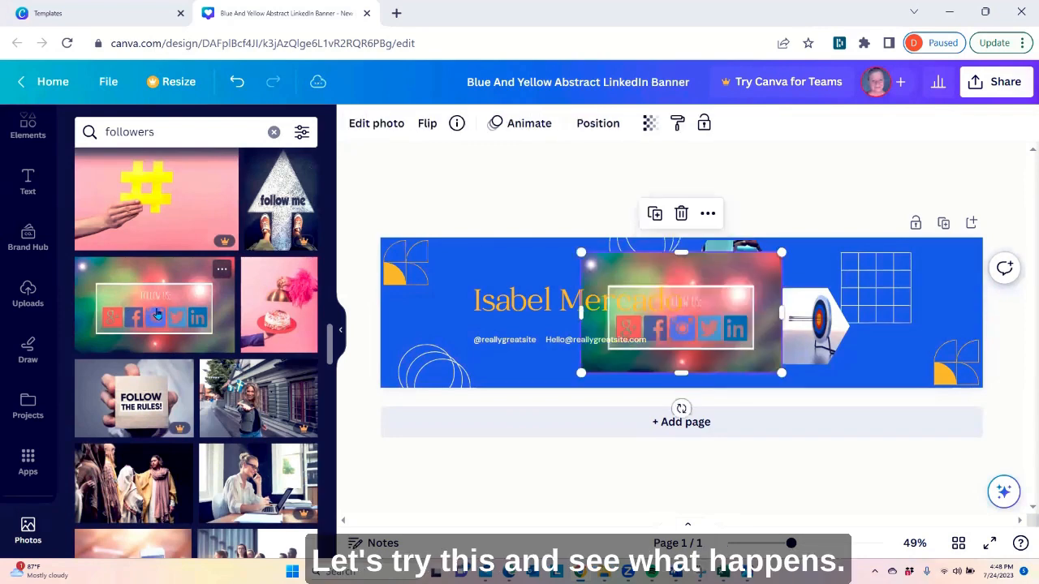
drag(667, 336, 905, 331)
click(662, 347)
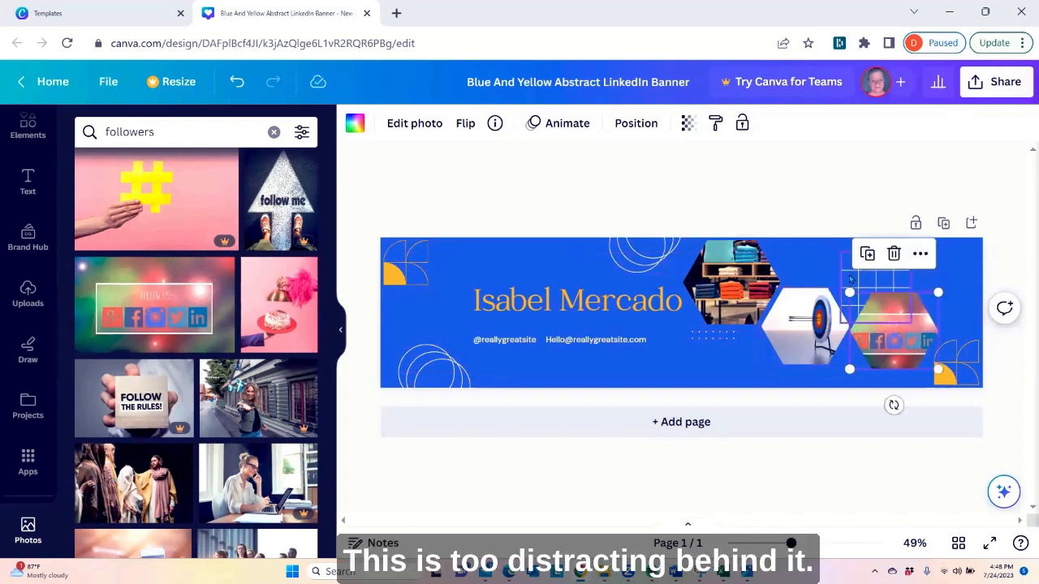
Delete the line grid graphic behind the social media hexagon and move that hexagon up, diagonally above the target hexagon
click(866, 279)
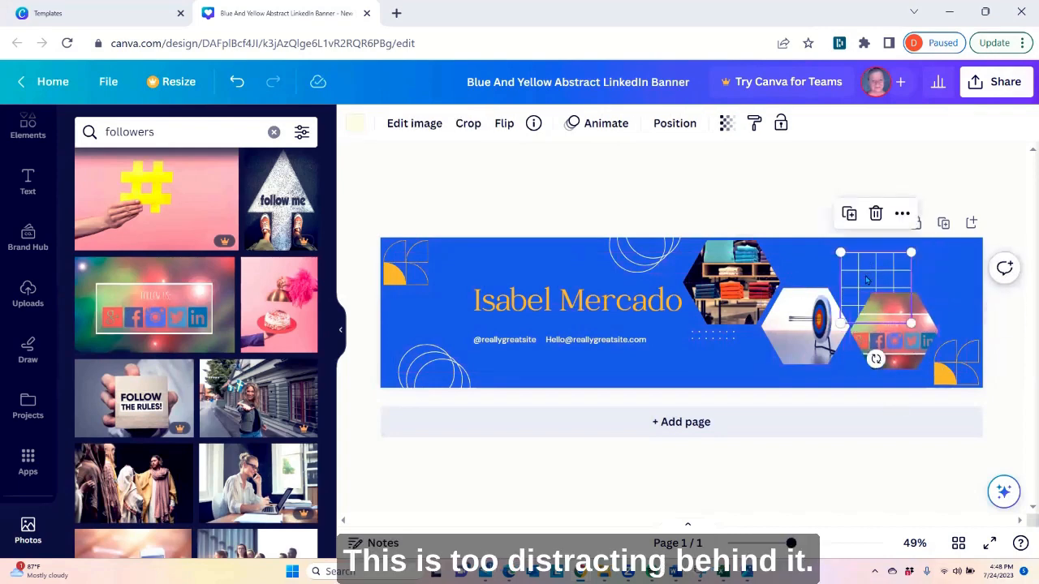
right_click(867, 280)
click(706, 321)
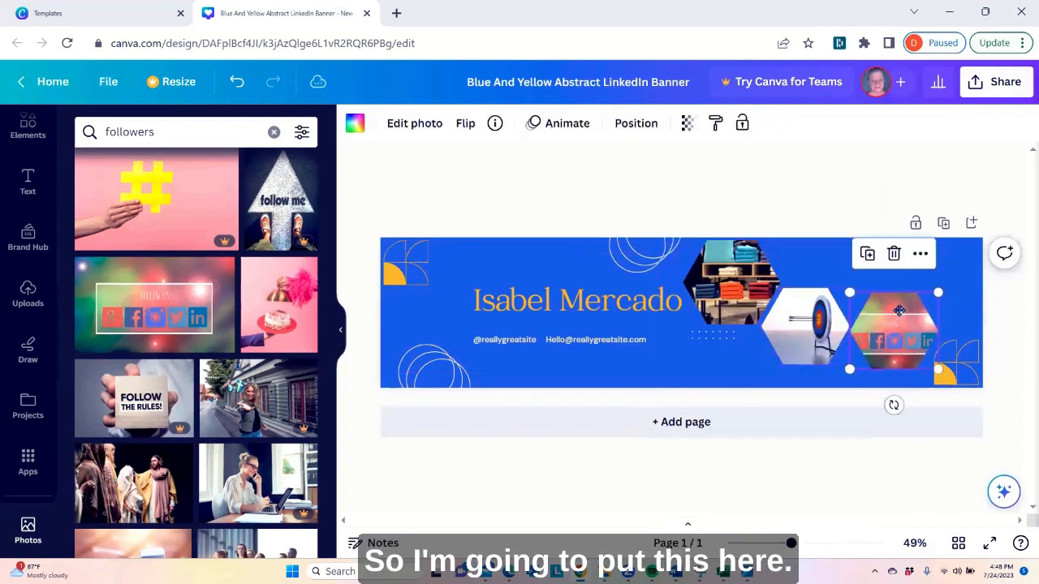
drag(893, 325, 885, 286)
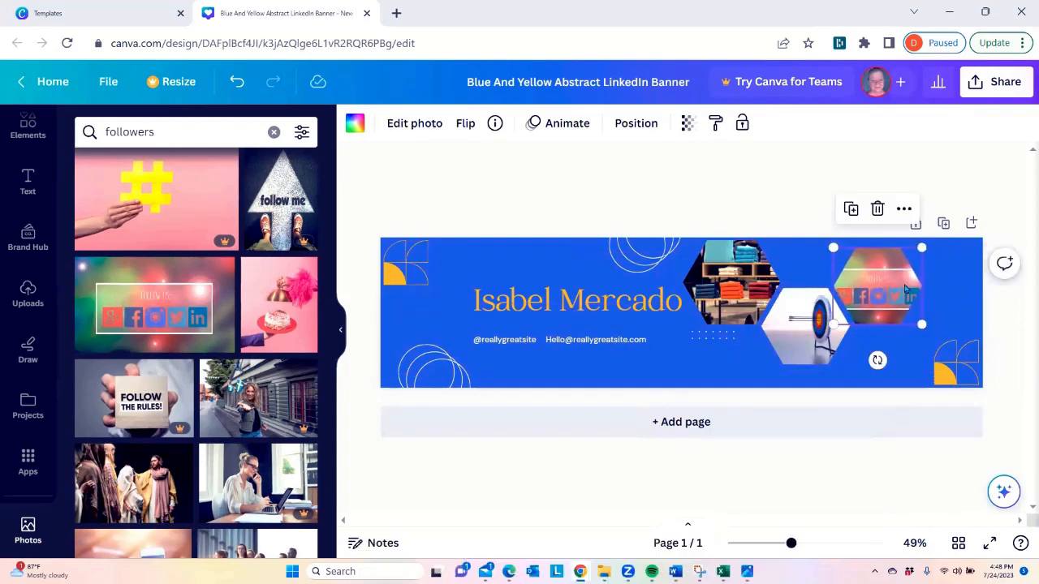
Apply the Duotone effect to the yellow geometric graphic in the banner's lower-right corner, trying Pop and settling on Blush
click(951, 377)
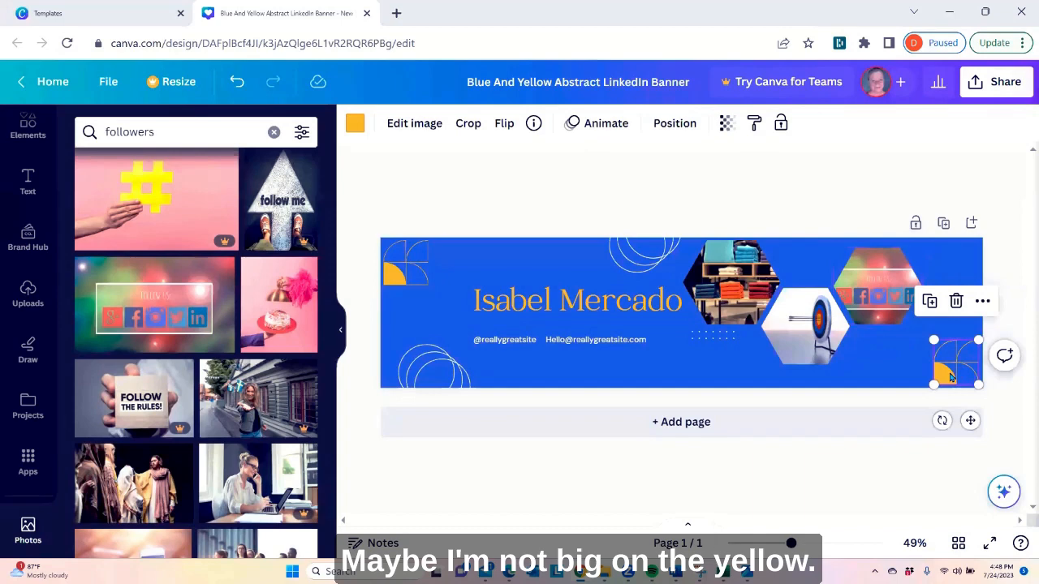
click(355, 127)
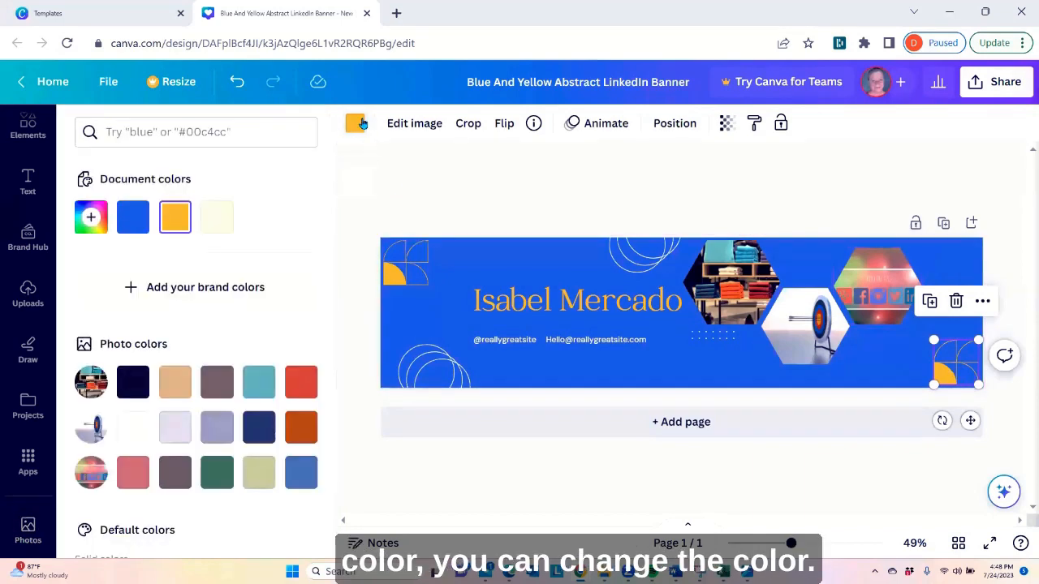
click(413, 122)
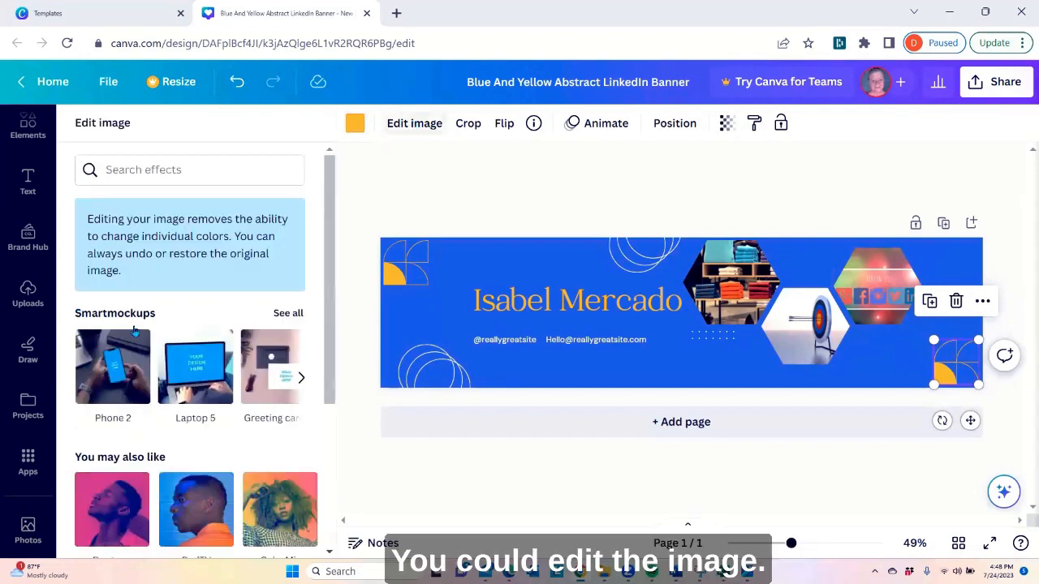
scroll(135, 330, down, 2)
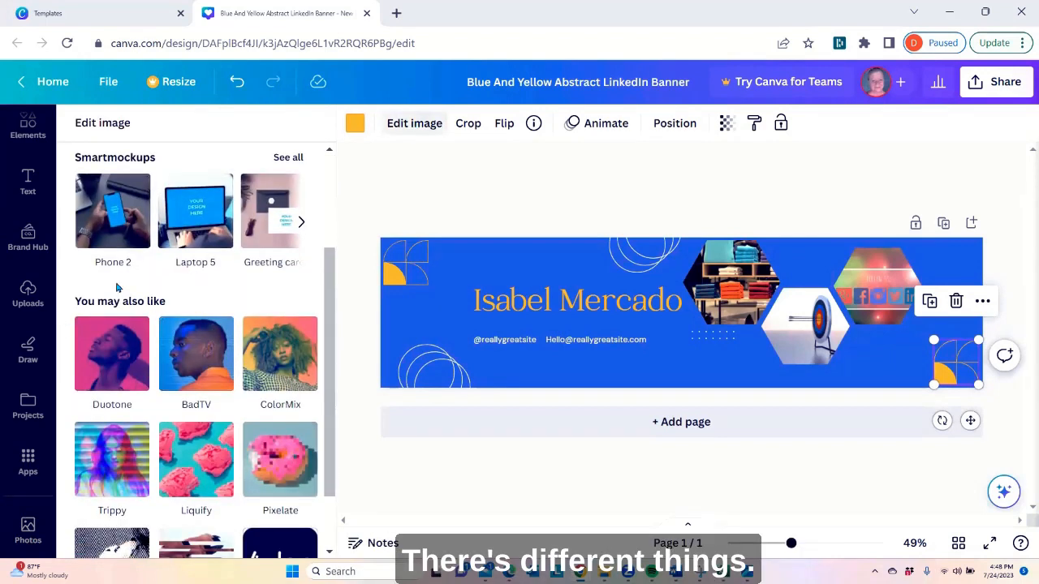
click(106, 362)
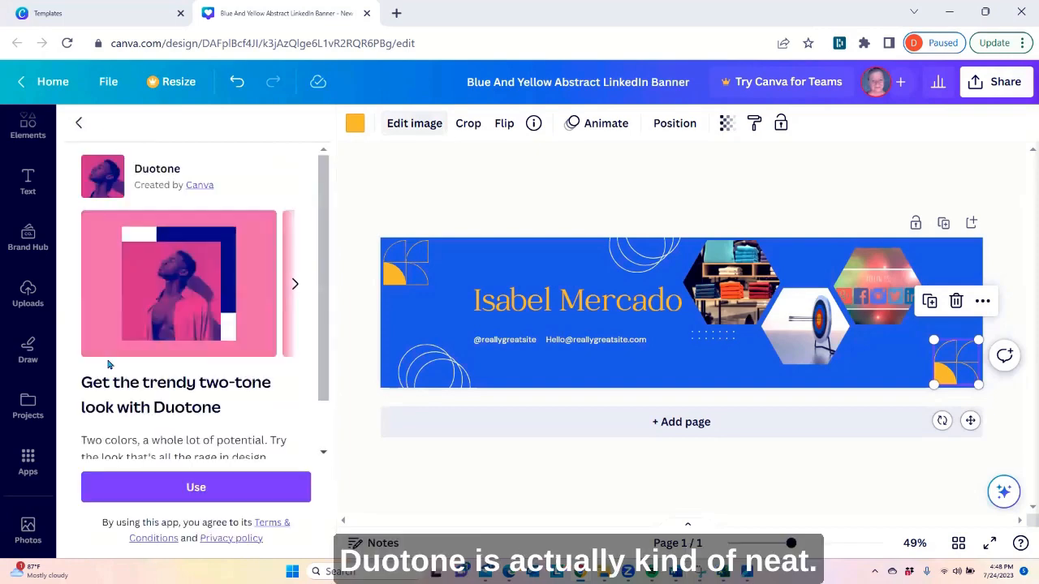
click(193, 489)
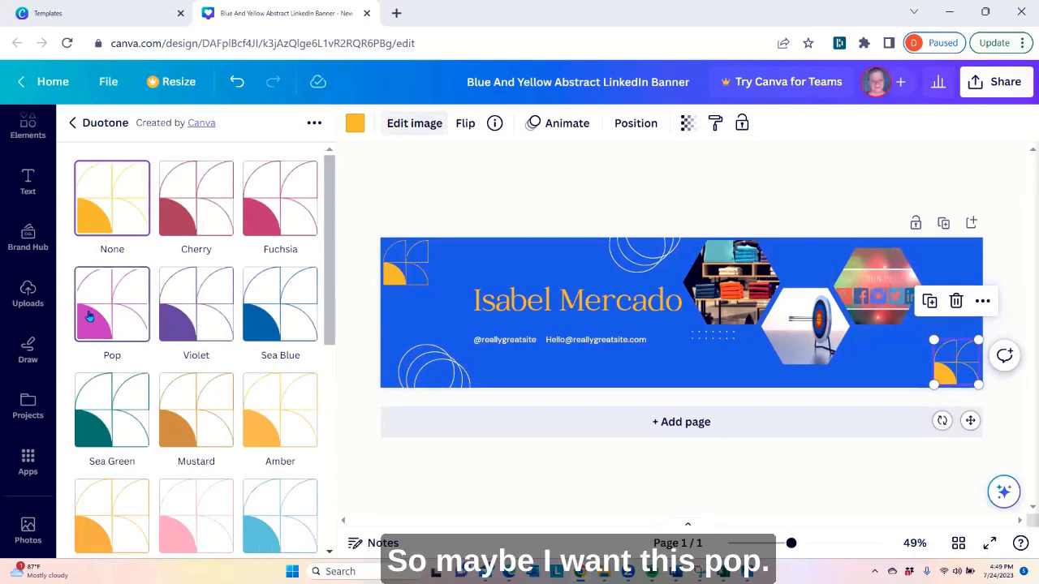
click(89, 317)
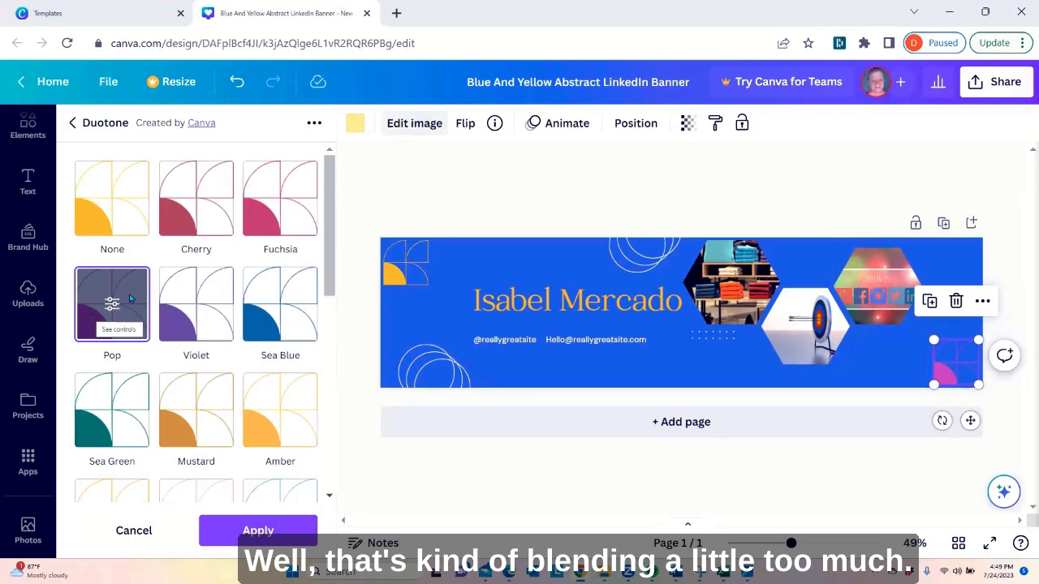
scroll(130, 300, down, 3)
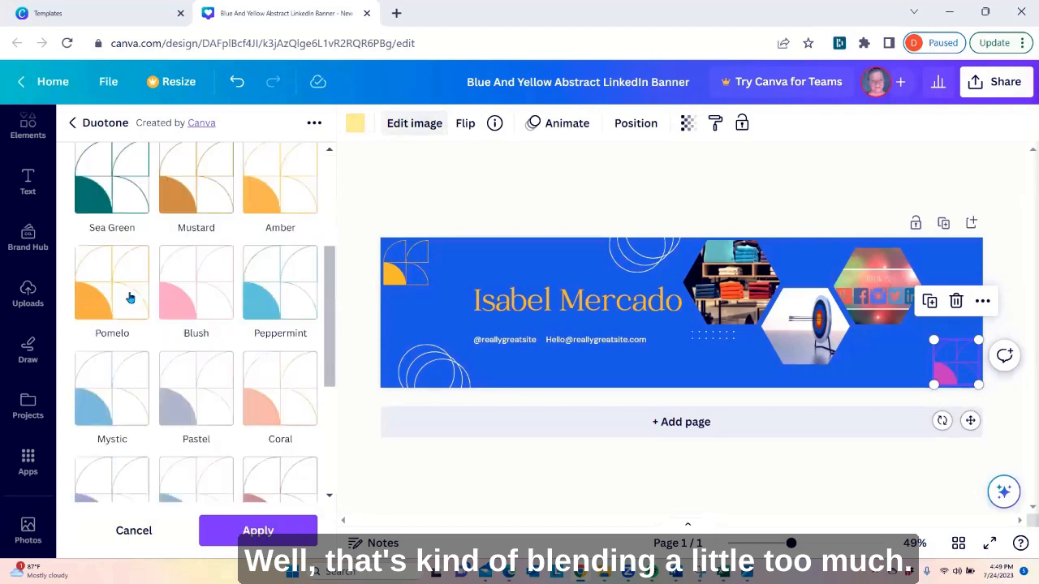
click(188, 295)
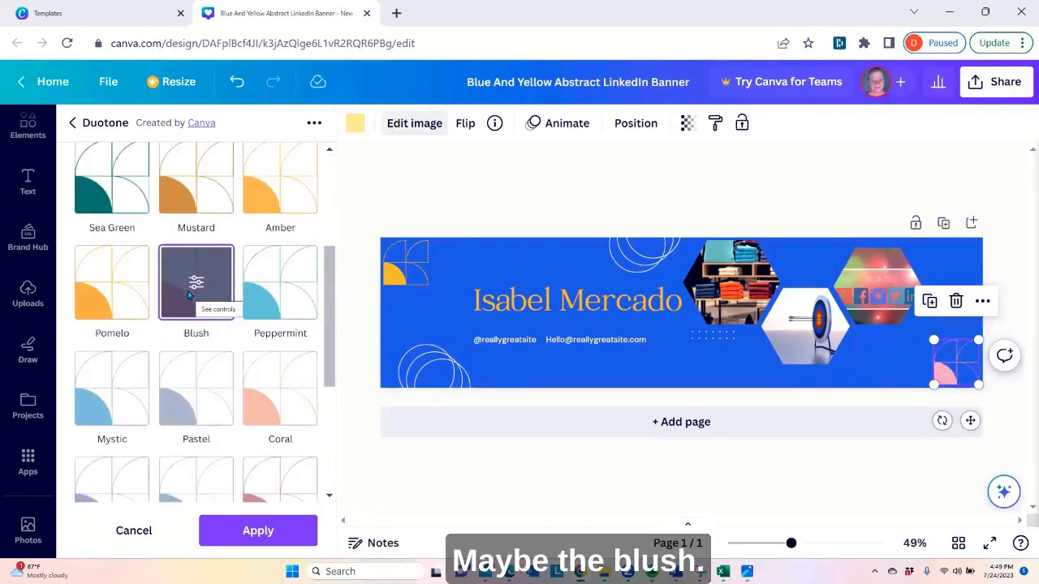
Apply the Blush Duotone effect to the matching yellow geometric graphic in the banner's upper-left corner
click(399, 276)
scroll(238, 216, up, 3)
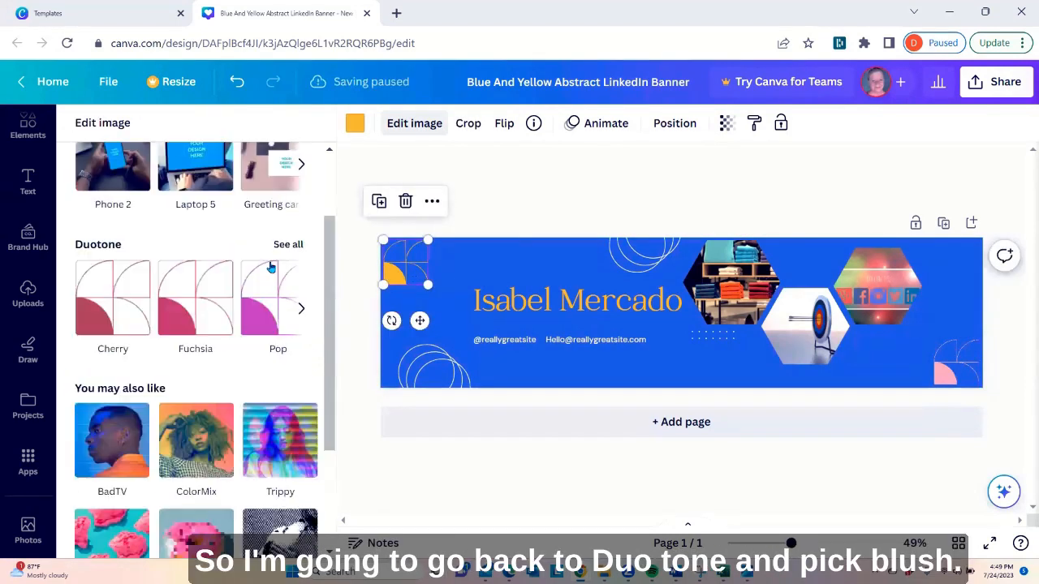
click(290, 352)
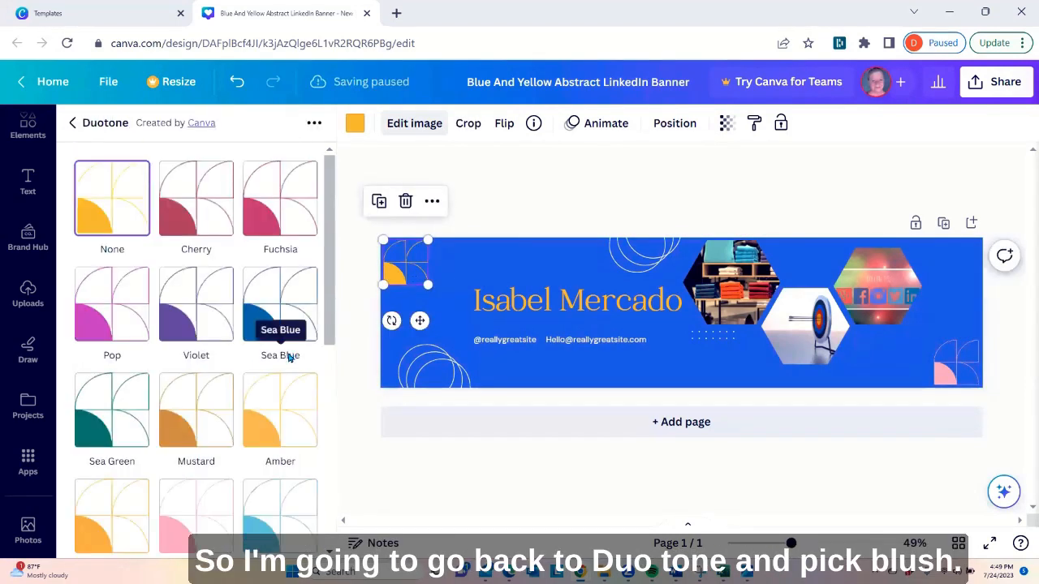
click(186, 516)
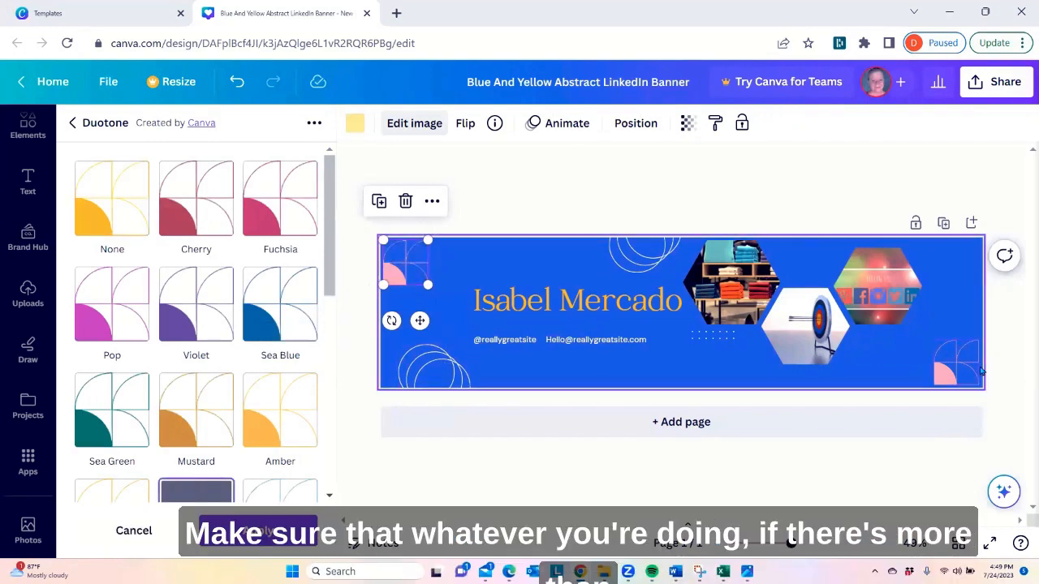
Examine the Duotone presets for the overlapping circle outlines at the banner's top edge
click(637, 268)
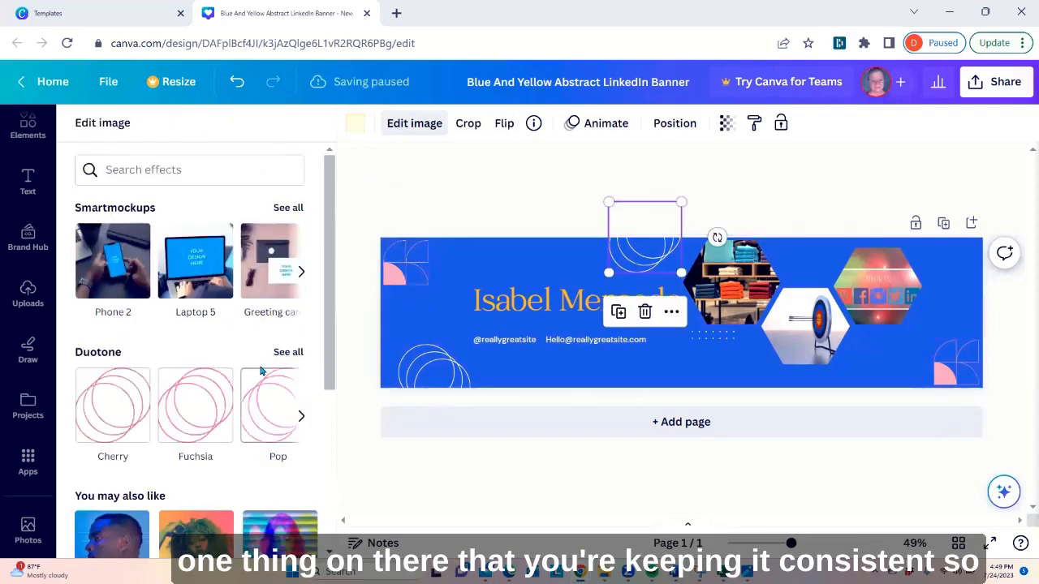
click(285, 354)
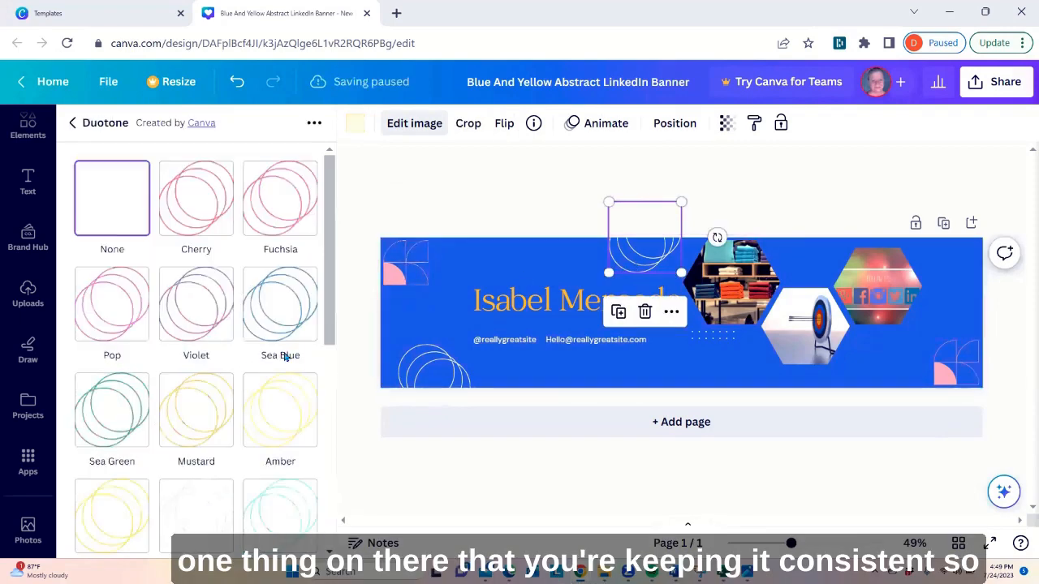
scroll(258, 358, down, 1)
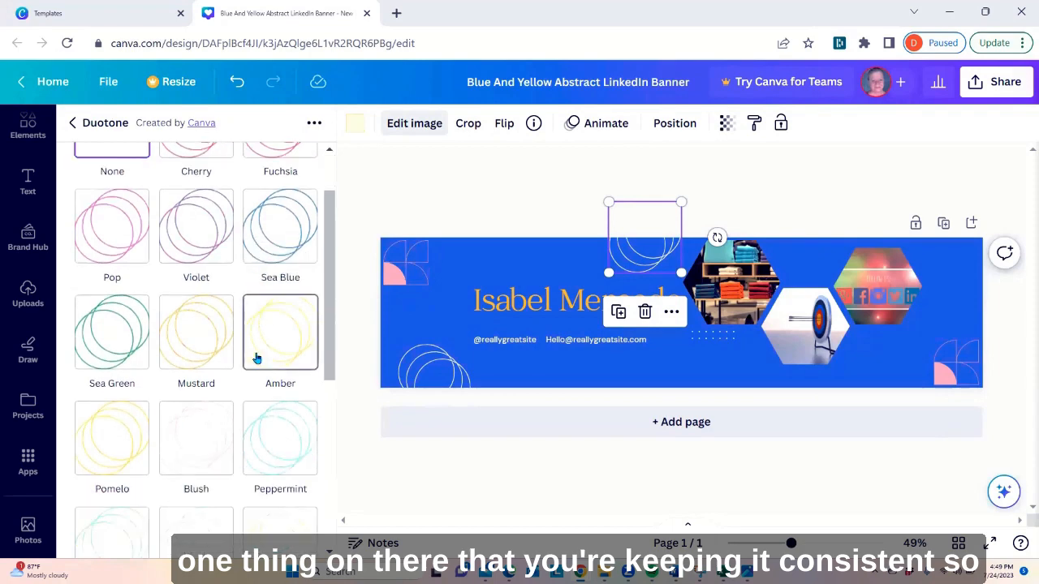
scroll(256, 358, down, 3)
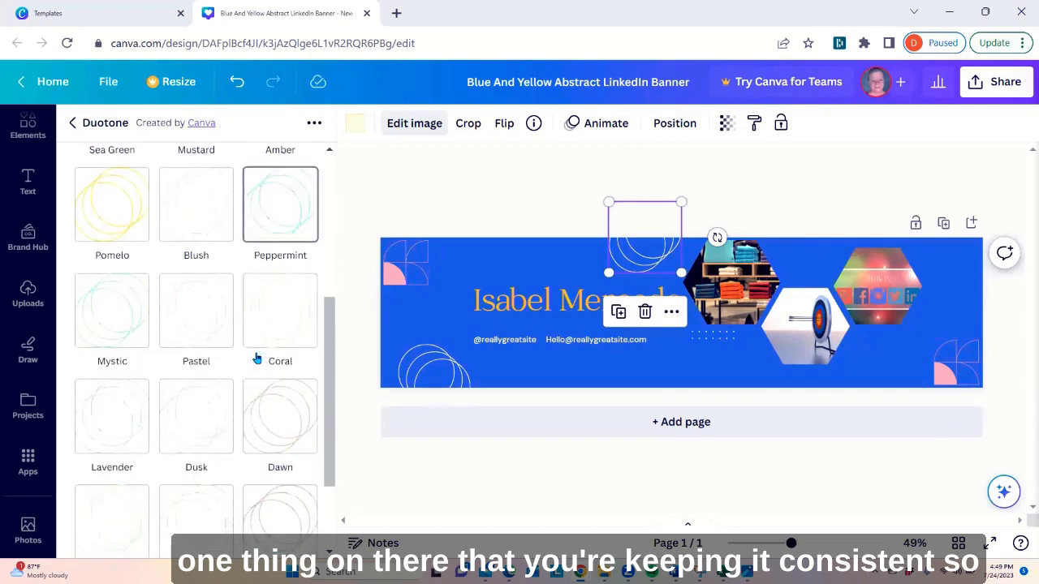
scroll(257, 358, down, 2)
scroll(255, 357, up, 2)
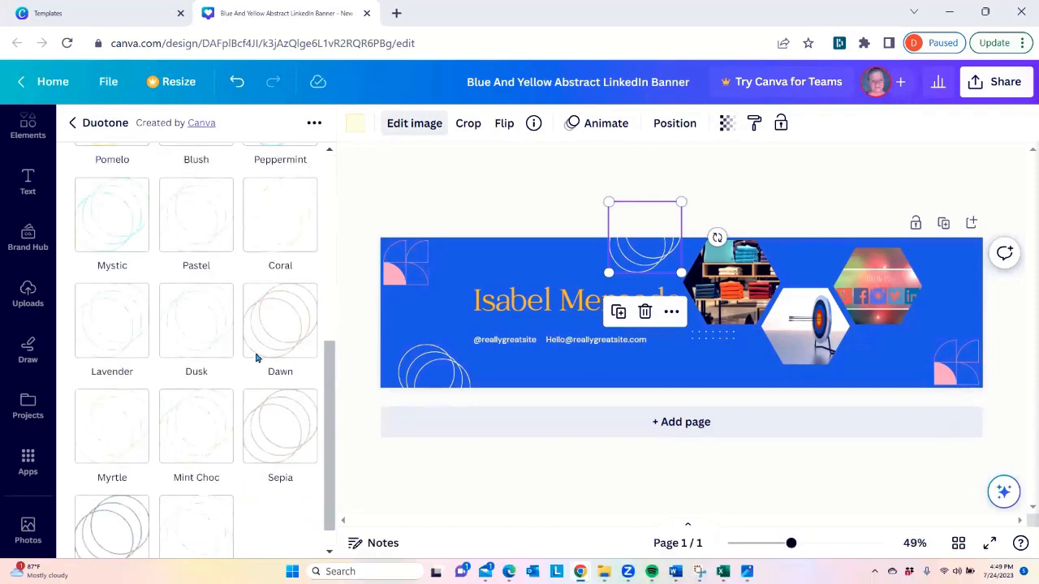
scroll(254, 358, up, 3)
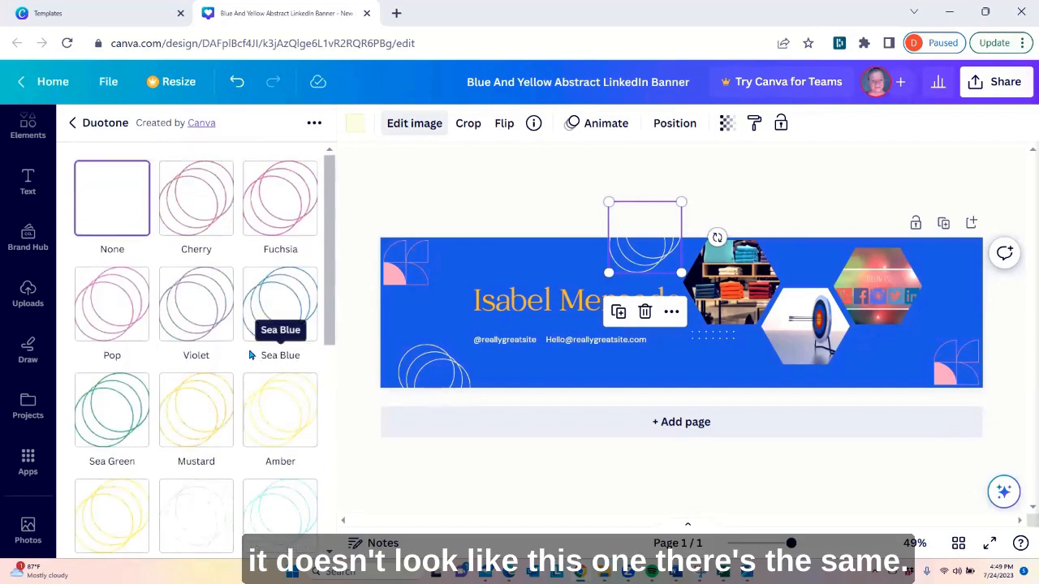
scroll(251, 355, down, 2)
scroll(195, 354, up, 2)
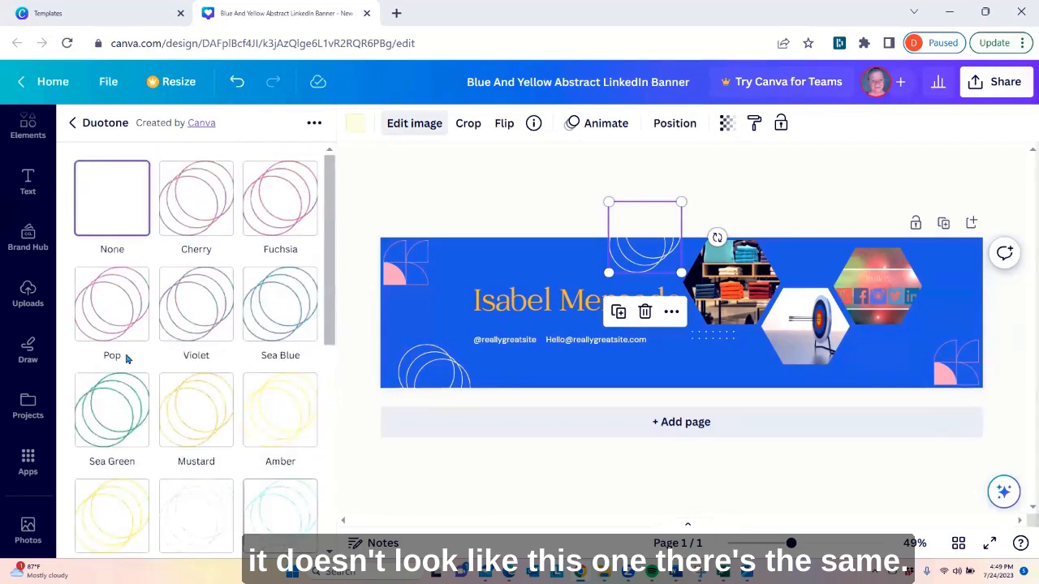
scroll(104, 323, down, 1)
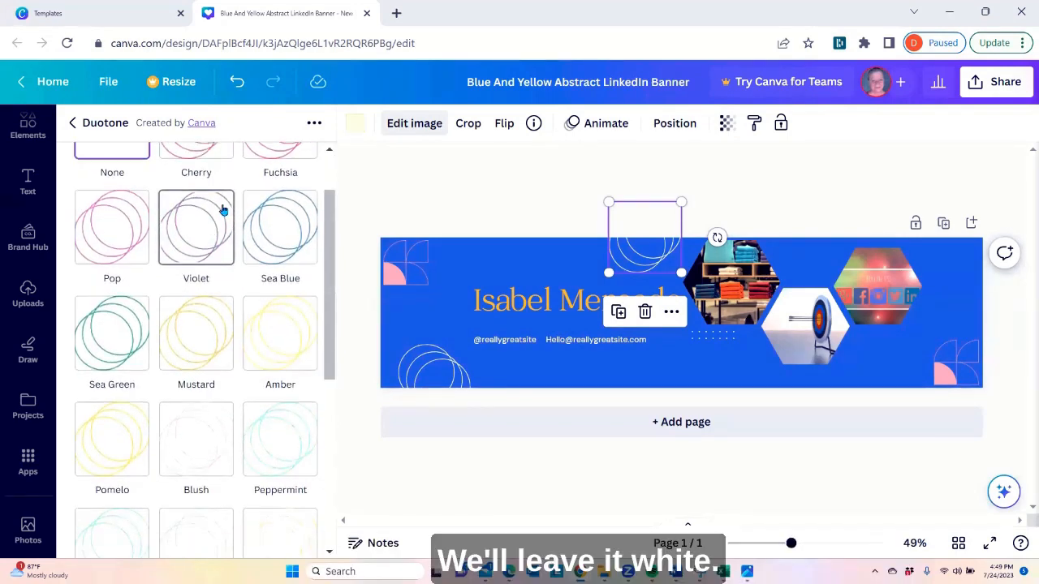
scroll(190, 177, up, 1)
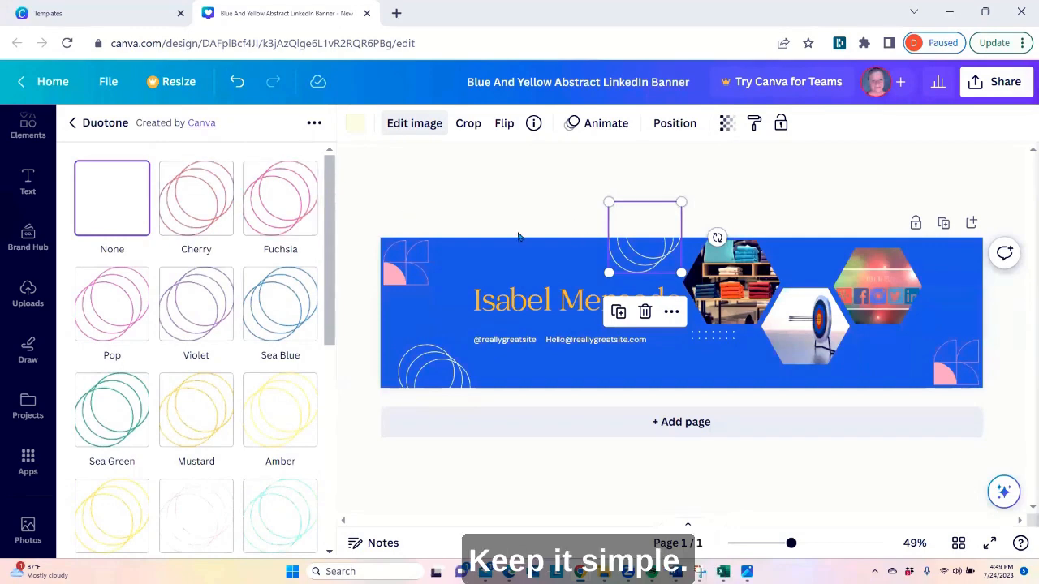
Replace the placeholder name in the banner heading with the new full name and move the heading up near the banner's top edge
click(560, 308)
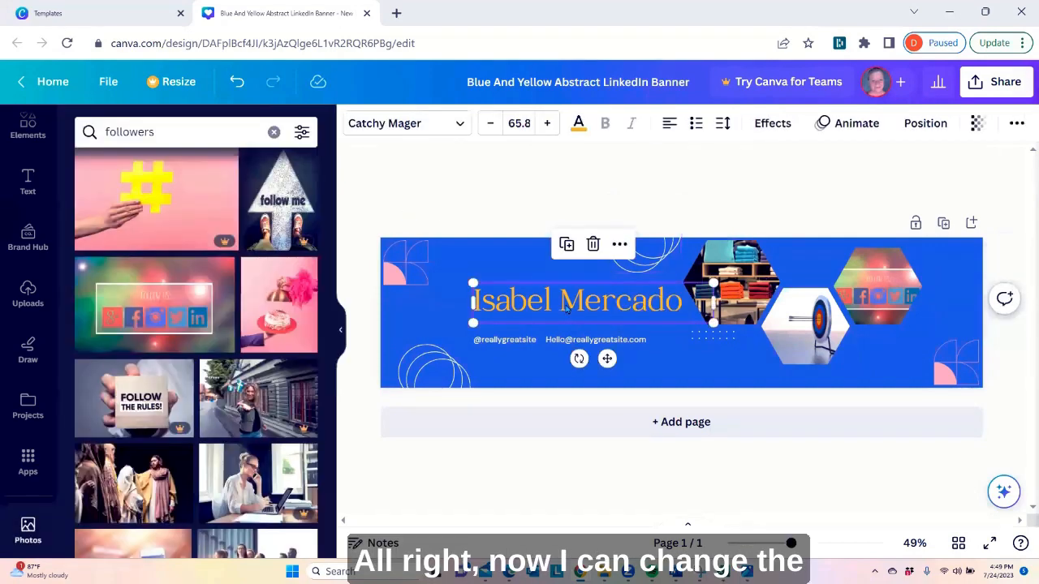
drag(560, 308, 551, 294)
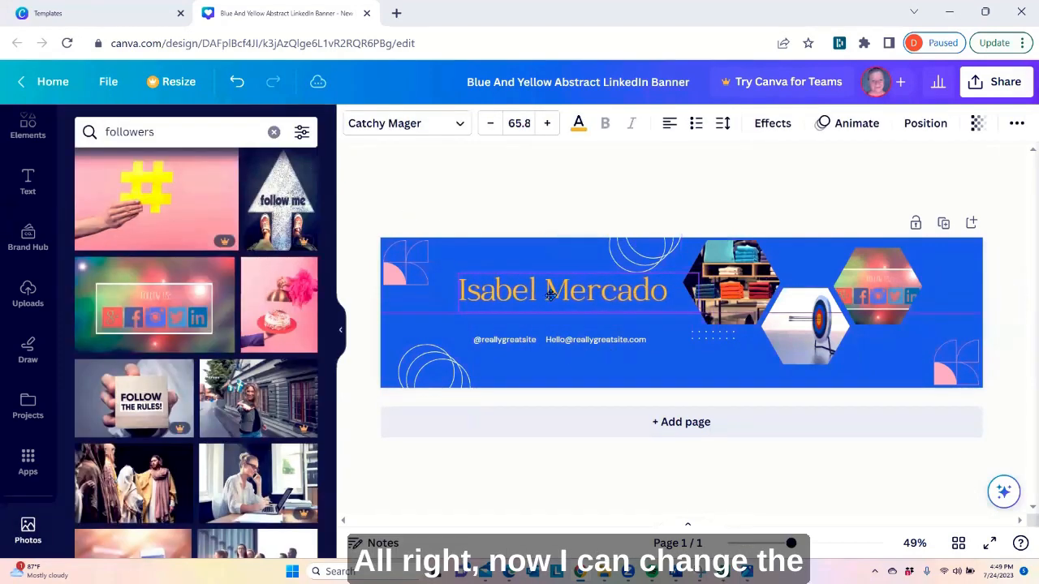
double_click(555, 301)
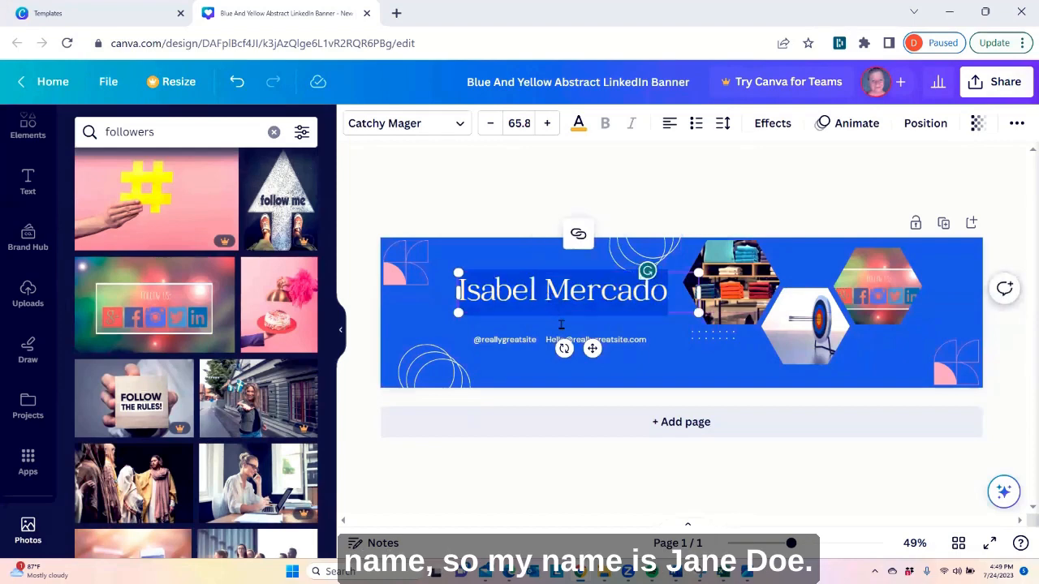
text(Jane Doe)
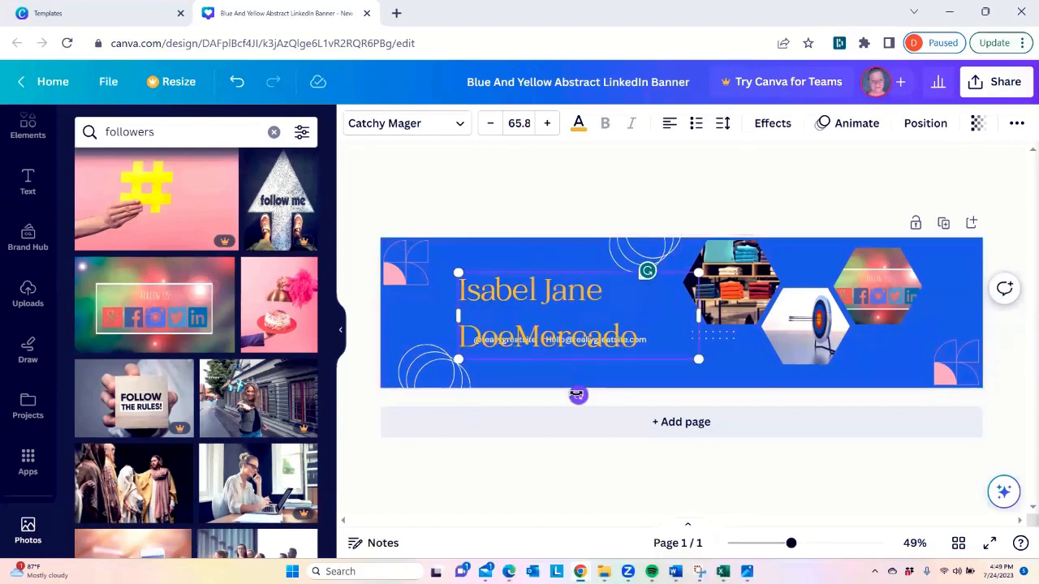
key(Delete)
key(Delete)
key(Delete)
key(Delete)
key(Delete)
key(Delete)
key(Delete)
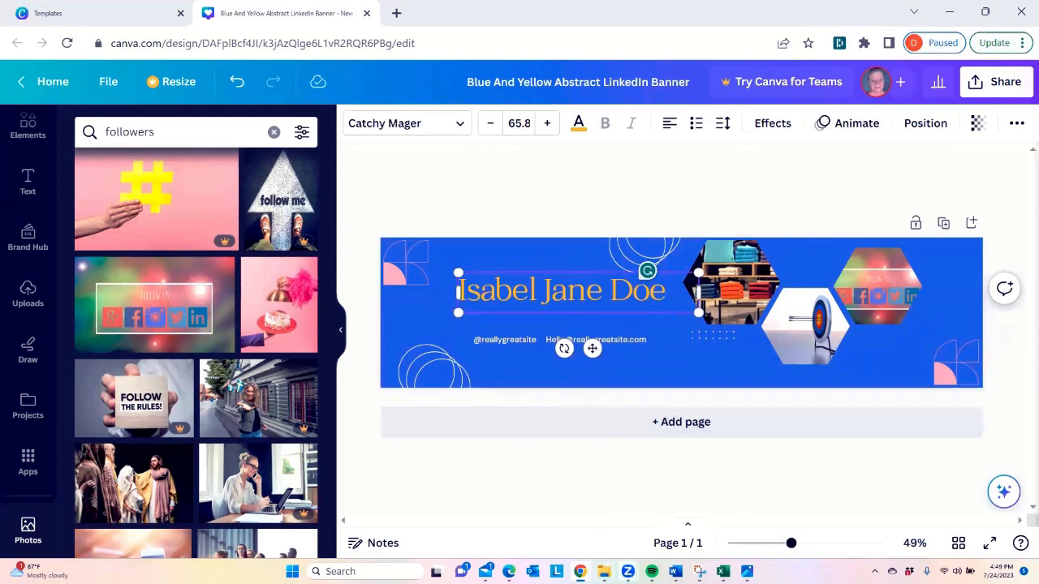
key(Delete)
key(Delete)
key(Delete)
key(Delete)
key(Delete)
key(Delete)
key(Delete)
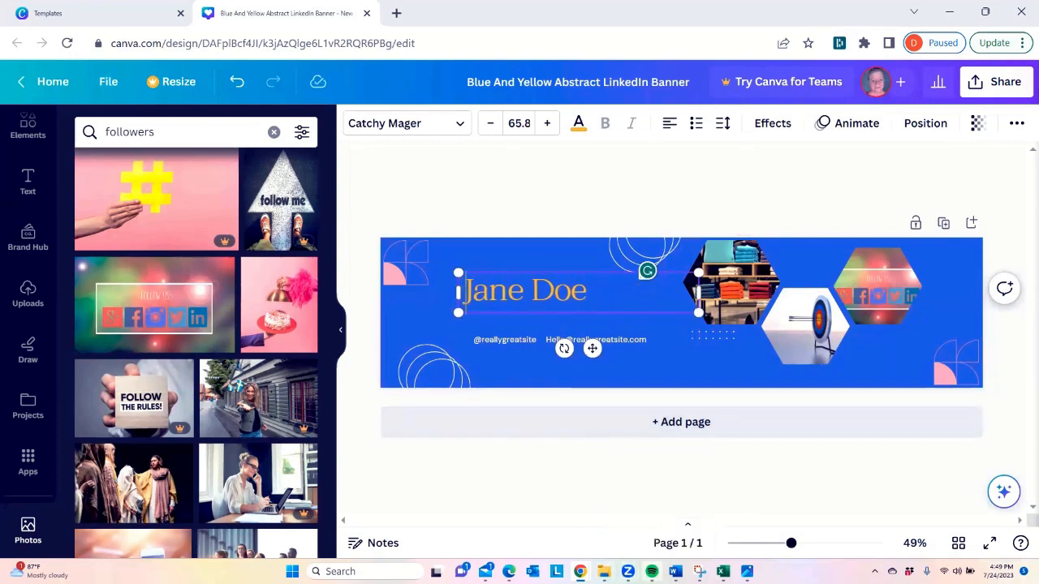
drag(554, 289, 549, 262)
click(568, 365)
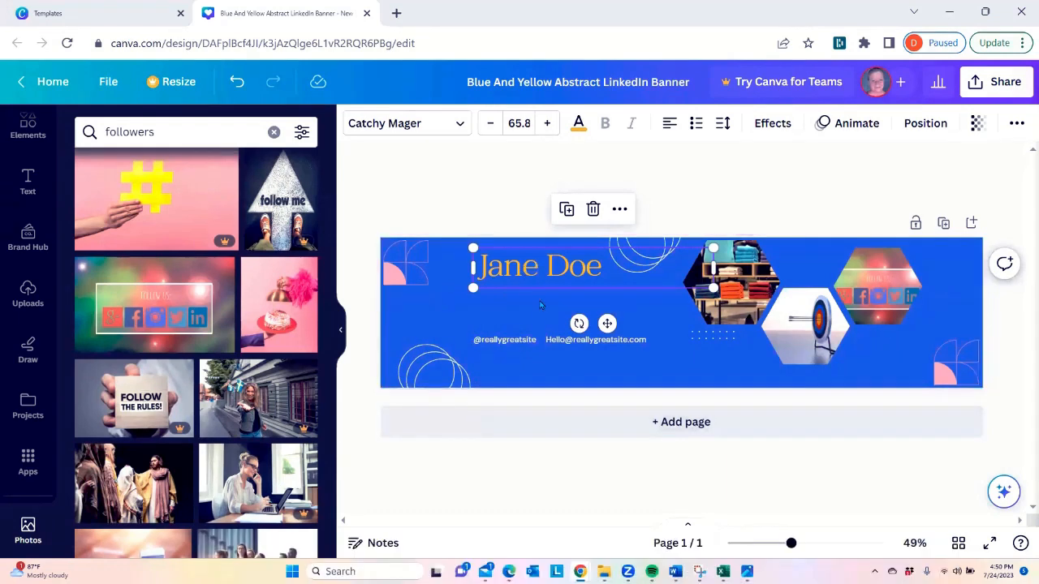
Change the text color of the whole name heading to the blush pink from the photo colors
click(534, 263)
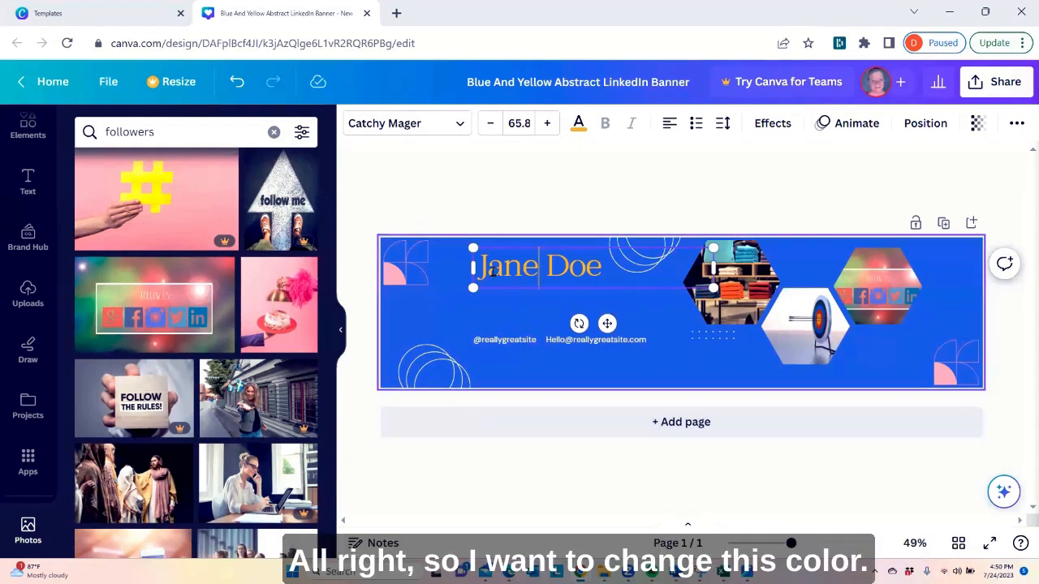
drag(480, 268, 602, 270)
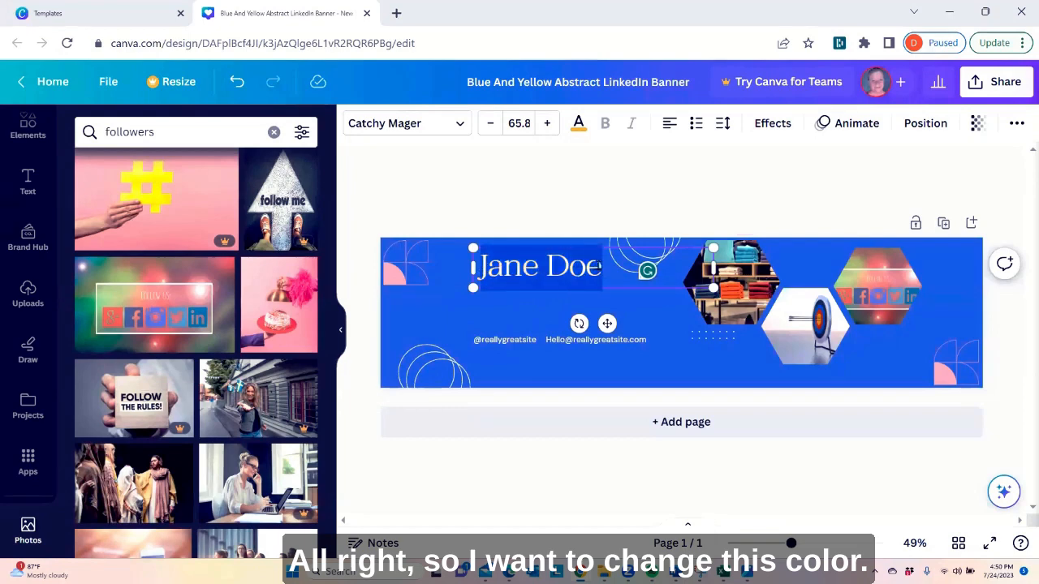
click(579, 125)
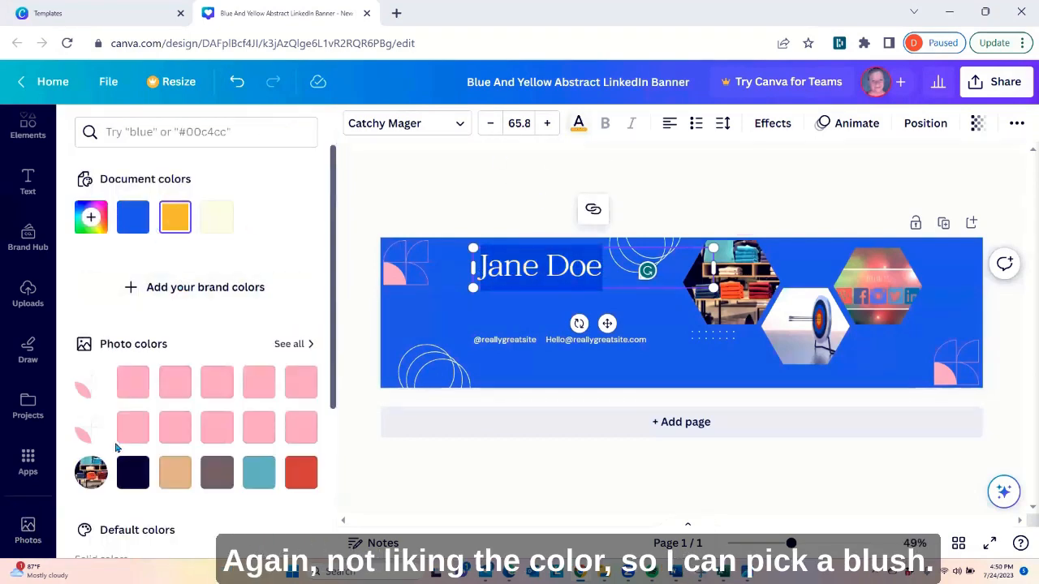
click(134, 386)
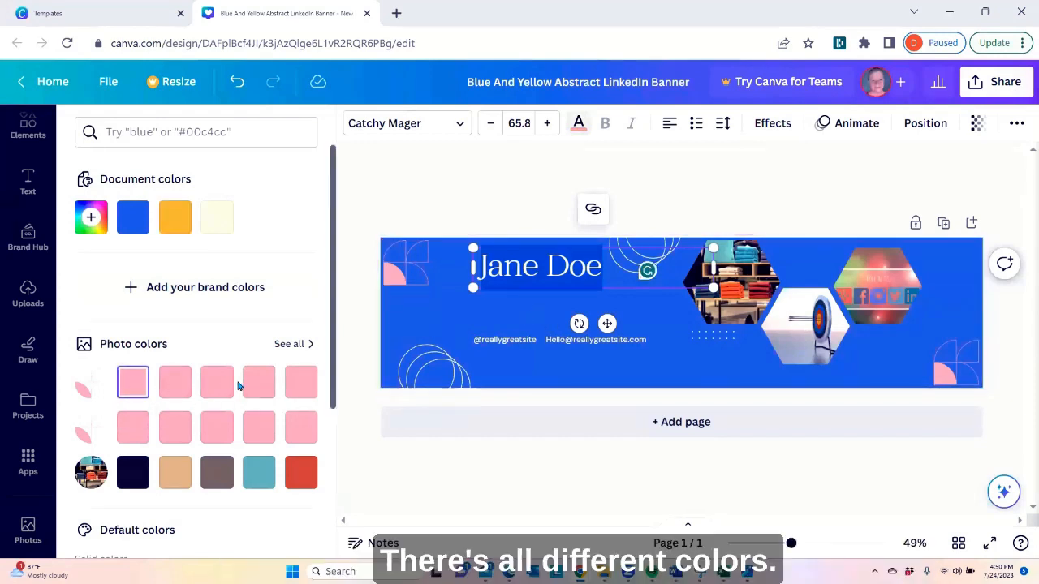
click(496, 314)
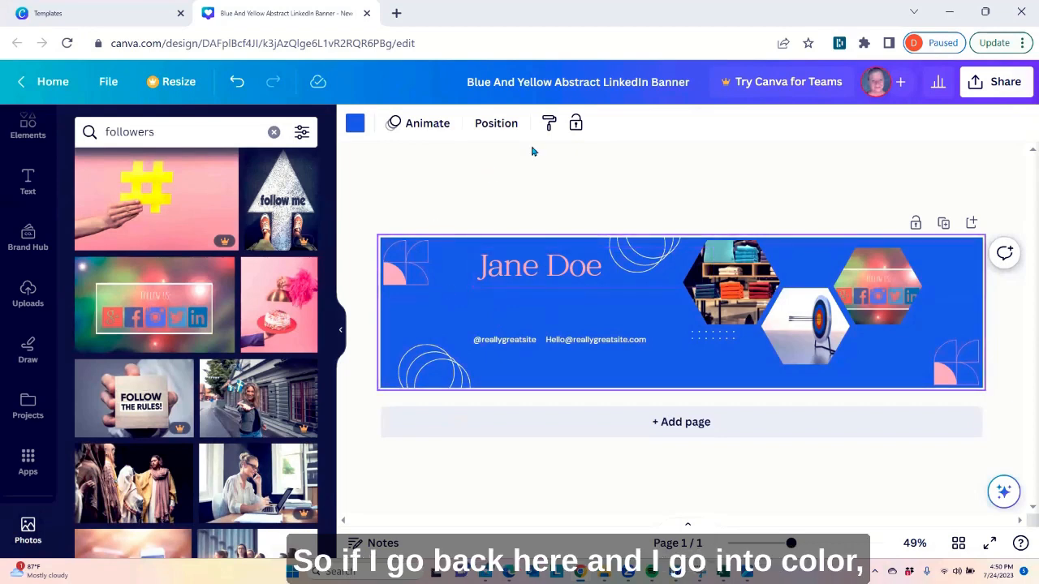
Review the text color choices for the whole name heading, keeping the blush pink
click(513, 274)
double_click(483, 269)
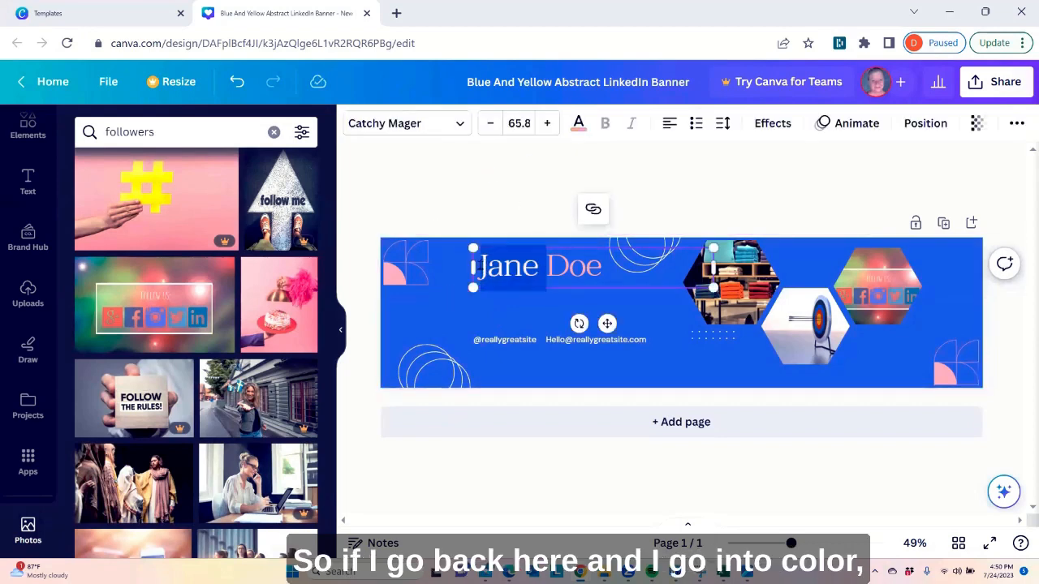
click(484, 267)
drag(603, 268, 482, 272)
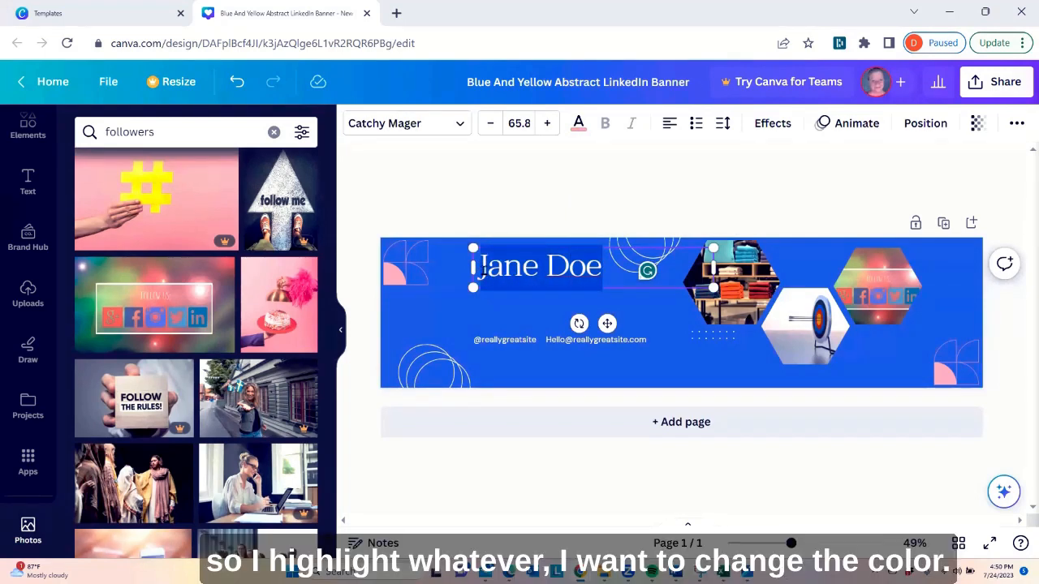
click(579, 127)
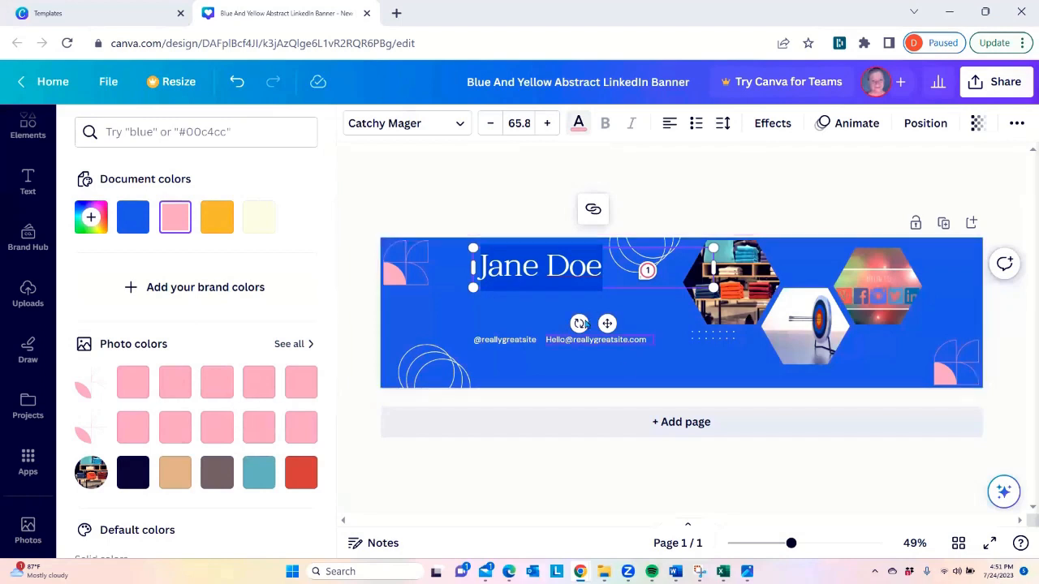
click(525, 315)
click(524, 315)
Try the TAN Kindred font on the whole name heading
click(526, 277)
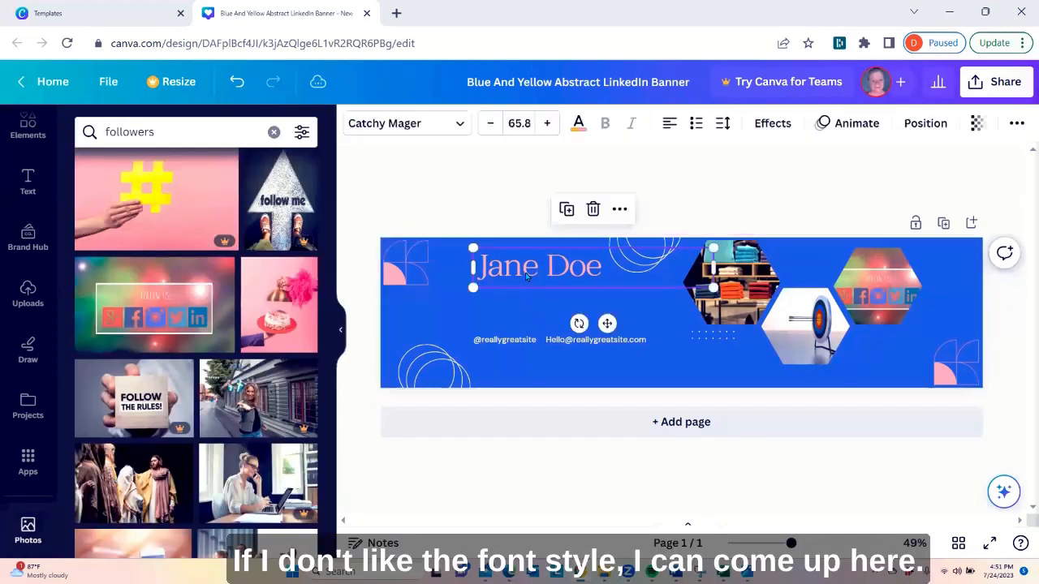
drag(482, 268, 604, 269)
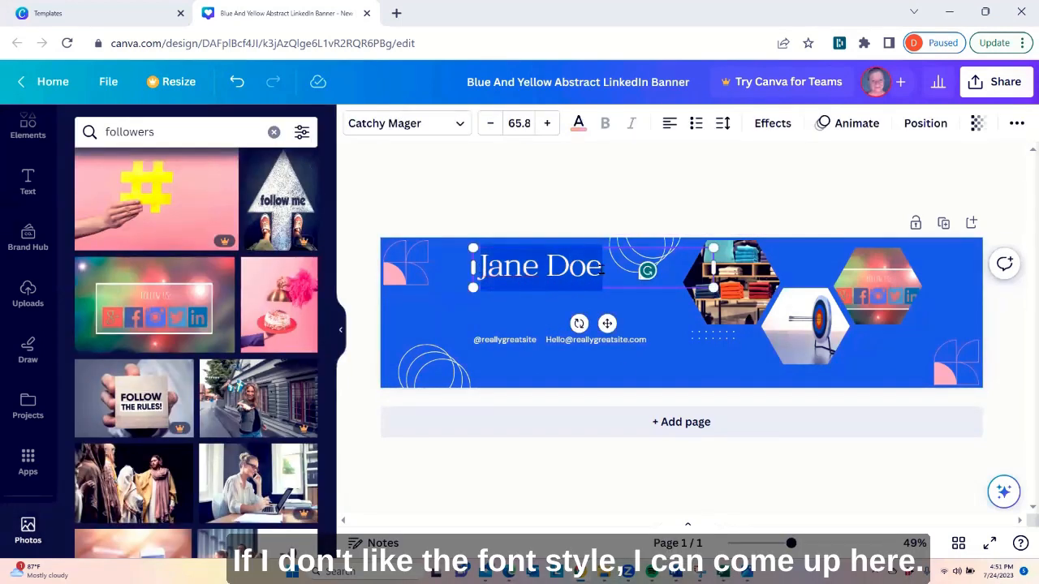
click(461, 124)
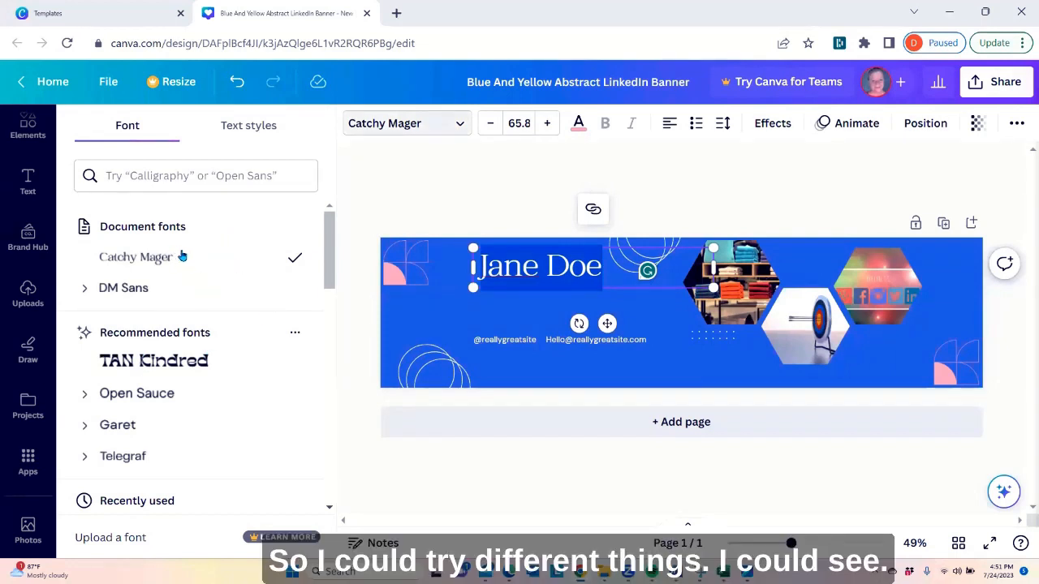
click(219, 362)
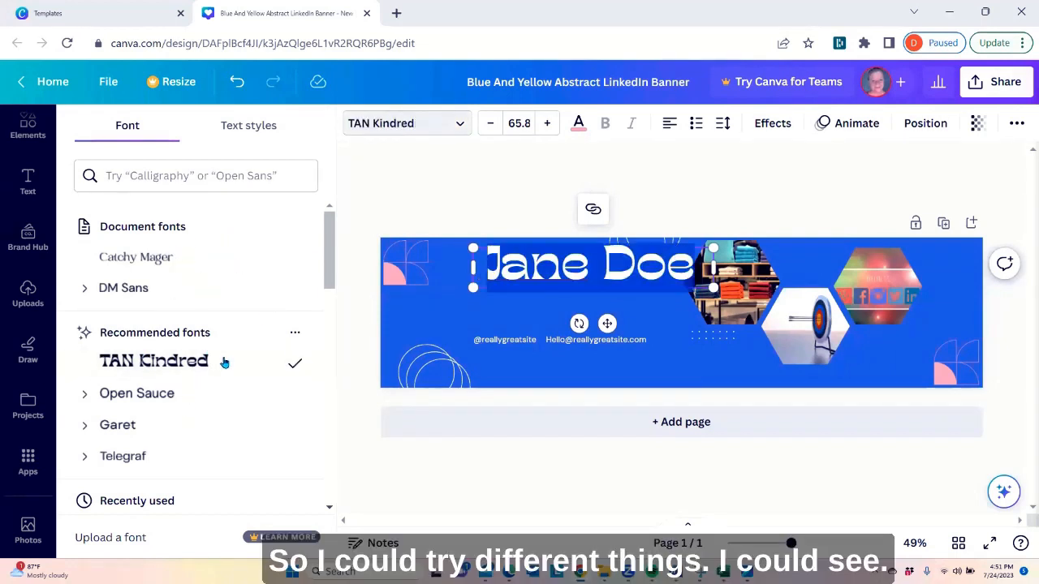
Look through the free fonts and try Archivo Black on the name heading
scroll(215, 320, down, 2)
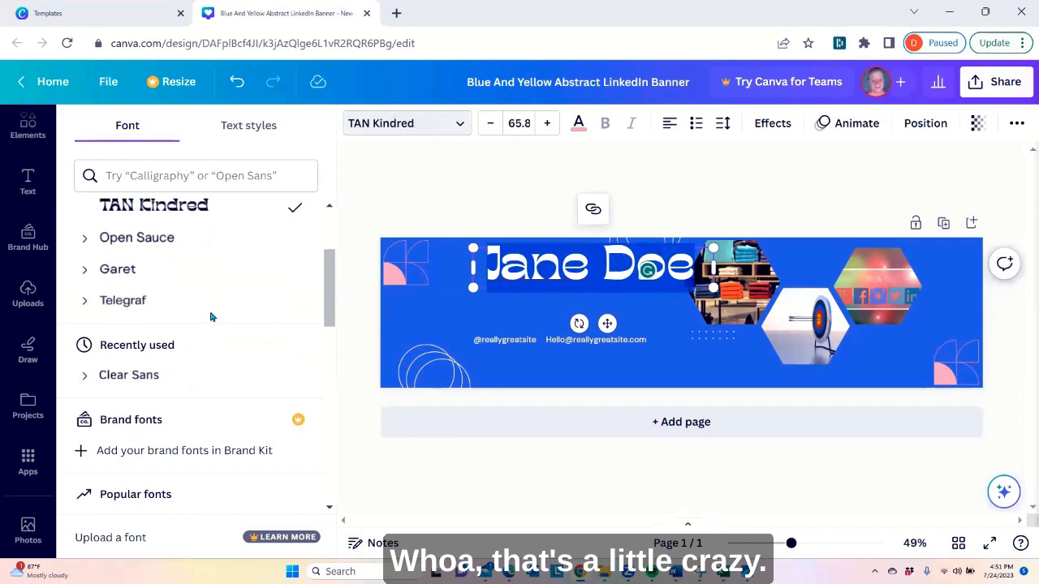
scroll(210, 316, down, 4)
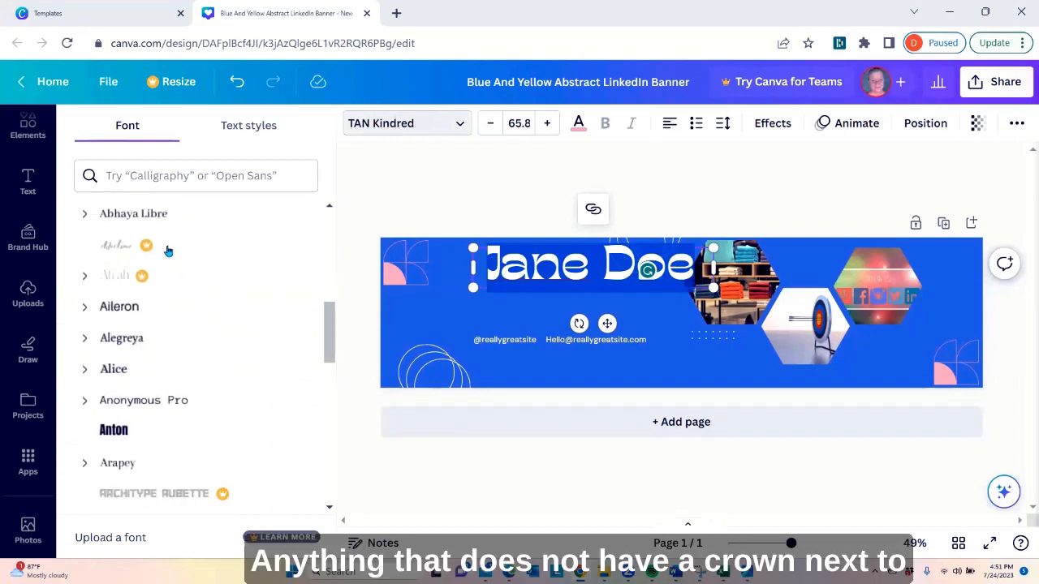
scroll(211, 325, down, 1)
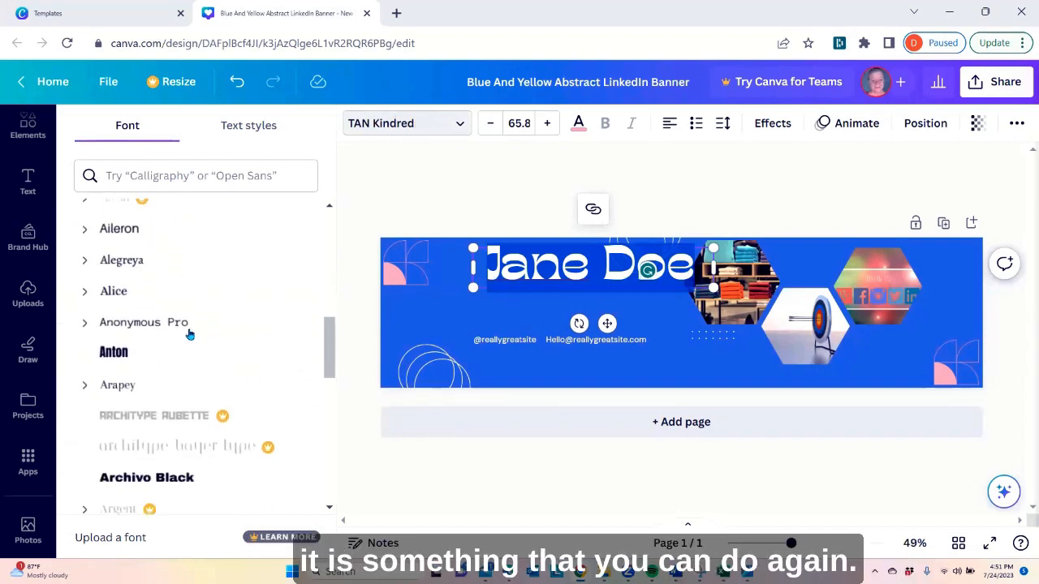
scroll(203, 284, down, 3)
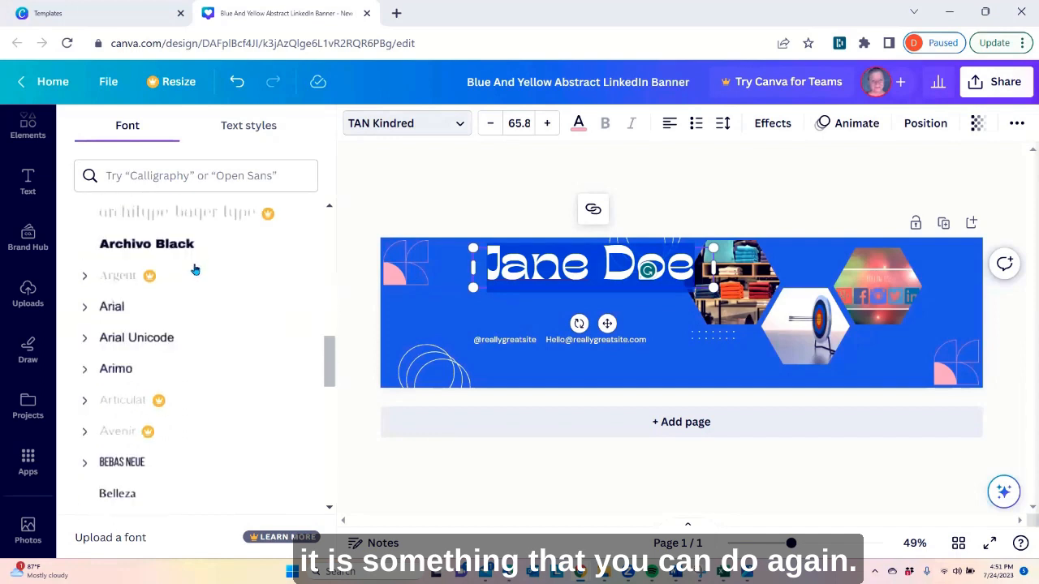
click(182, 250)
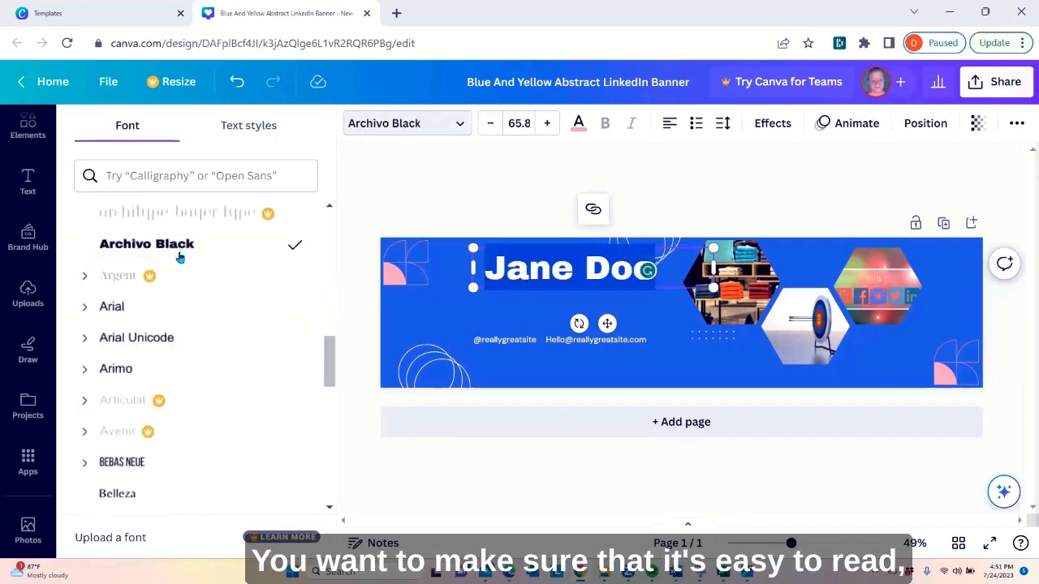
Try the Bebas Neue and Bodoni FLF fonts on the name heading
scroll(179, 256, down, 2)
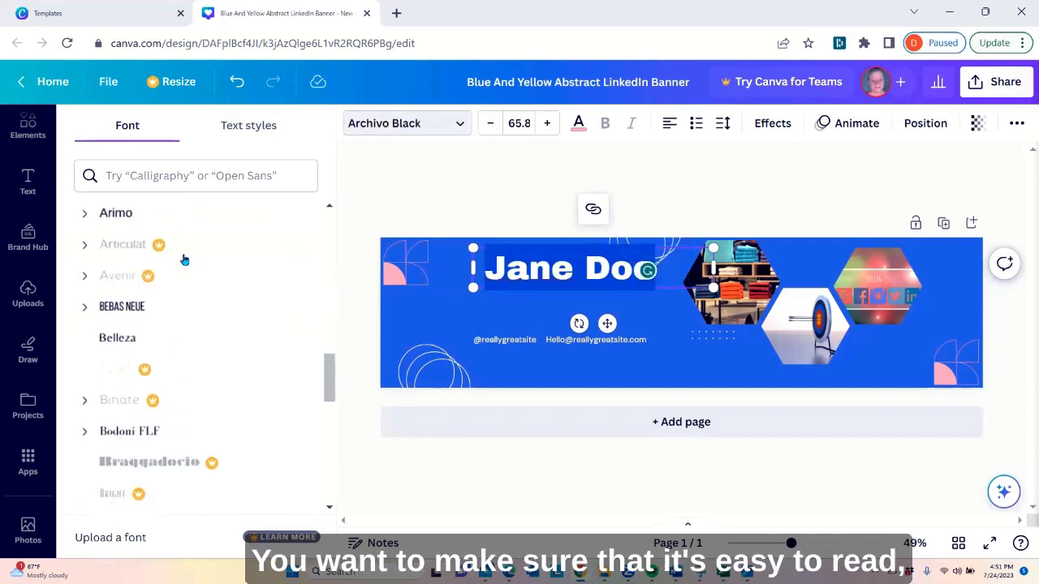
click(195, 311)
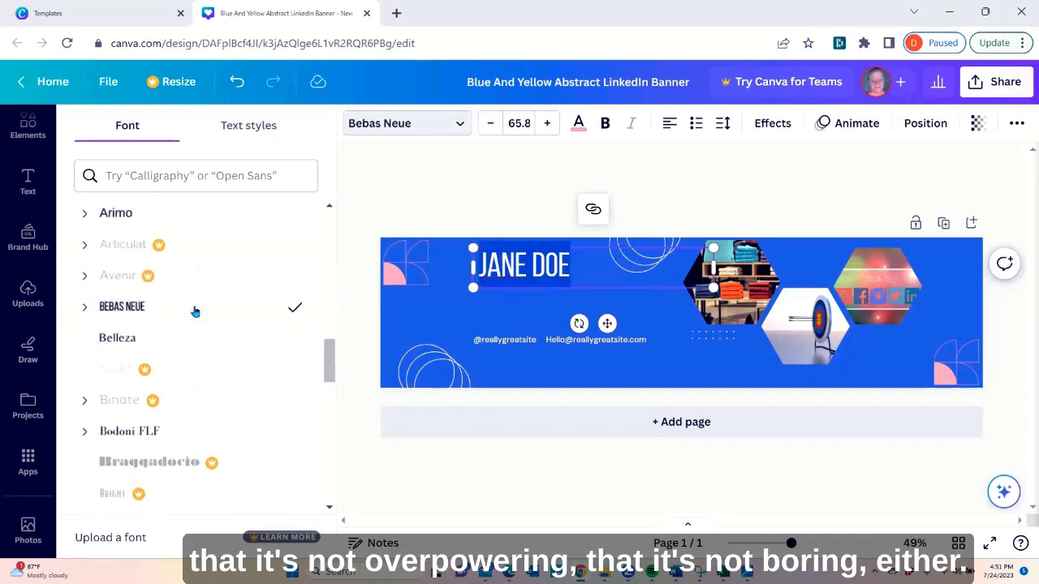
scroll(196, 300, down, 2)
click(195, 280)
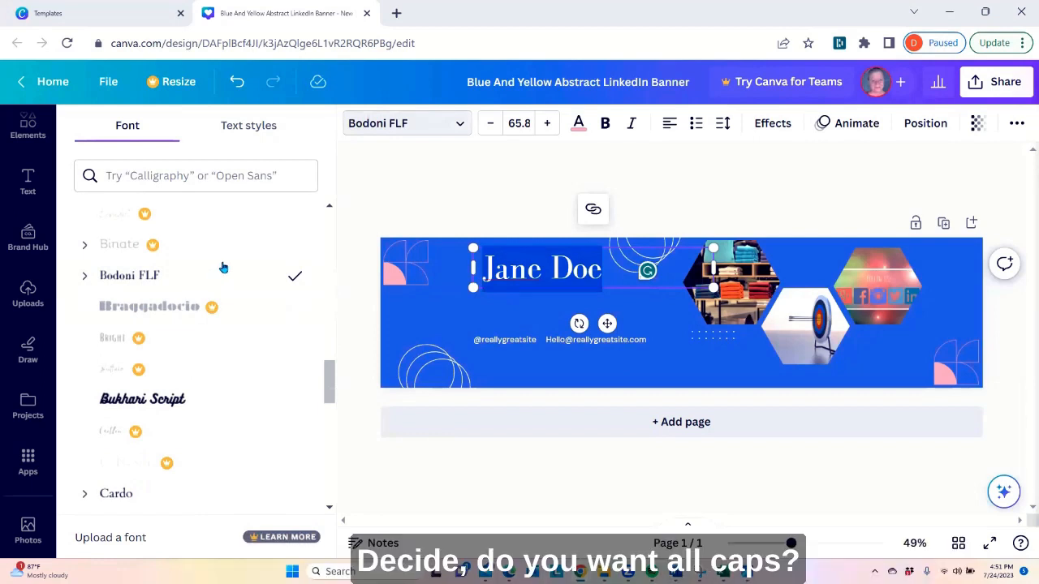
Try the Comic Sans font on the name heading for a whimsical look
scroll(223, 267, down, 3)
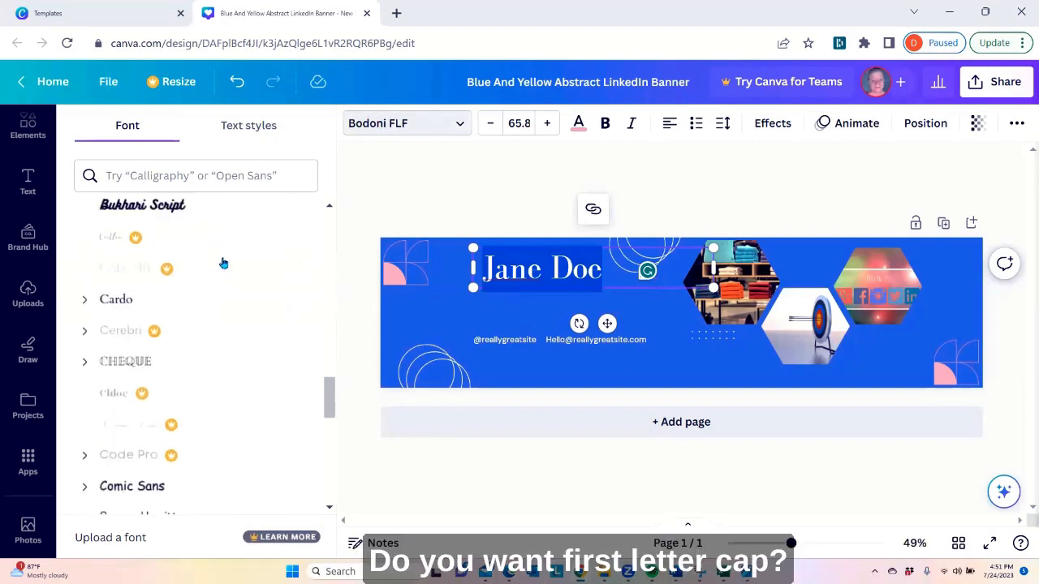
scroll(251, 366, down, 2)
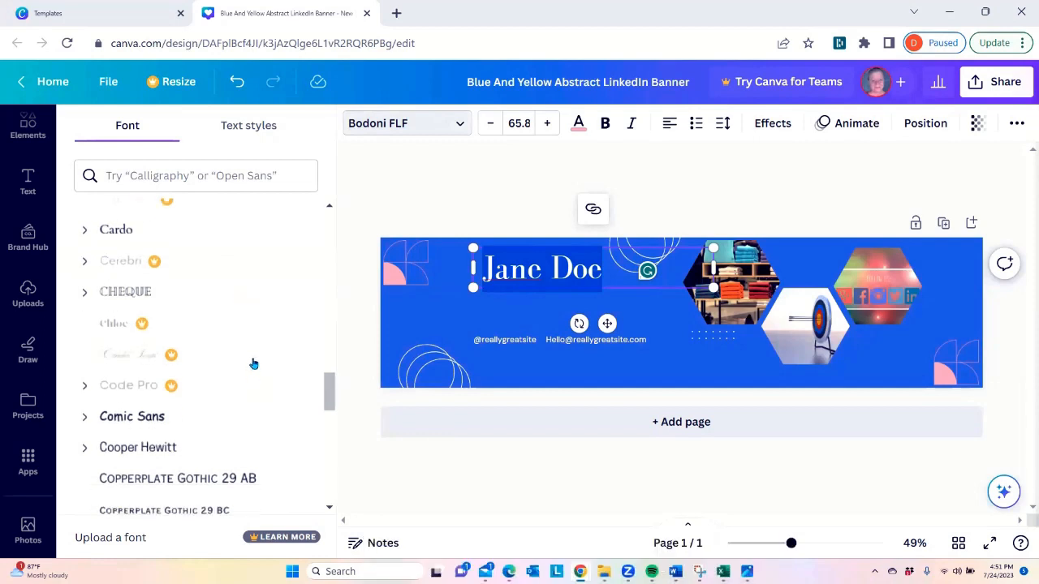
click(217, 370)
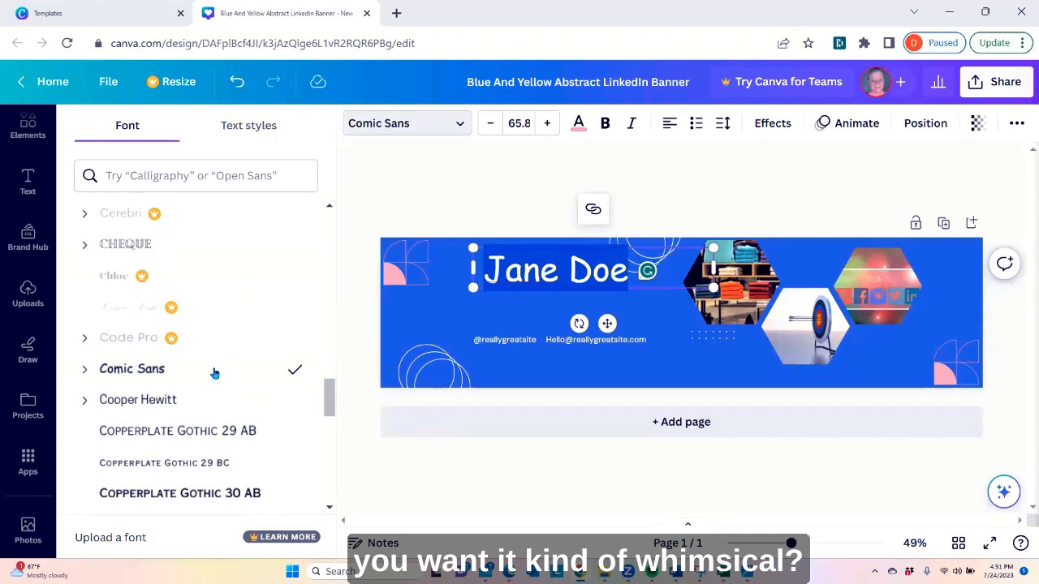
Filter the font list to the Serif category and apply DM Serif Display to the name heading
scroll(207, 360, down, 4)
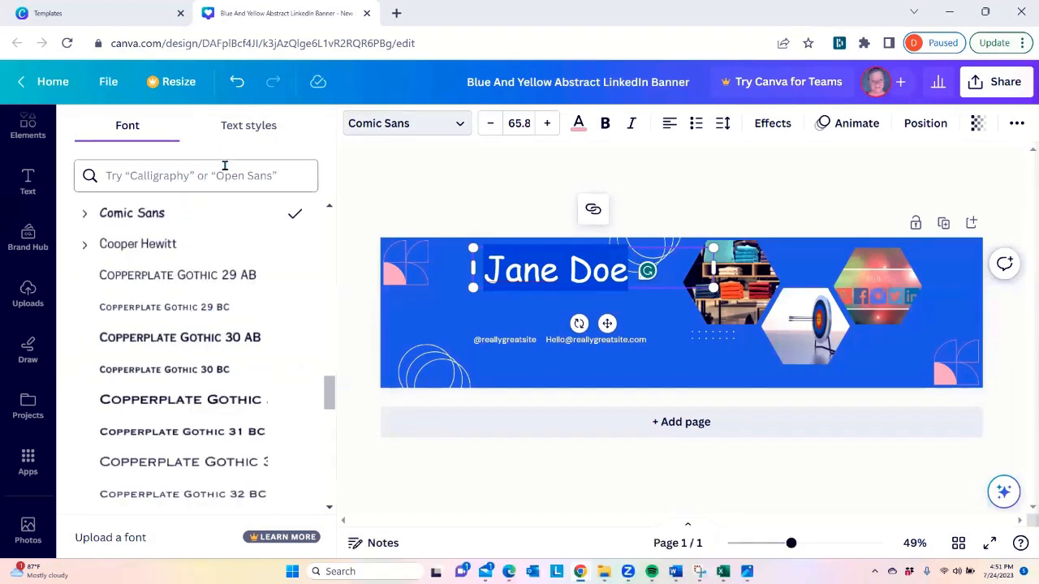
click(244, 128)
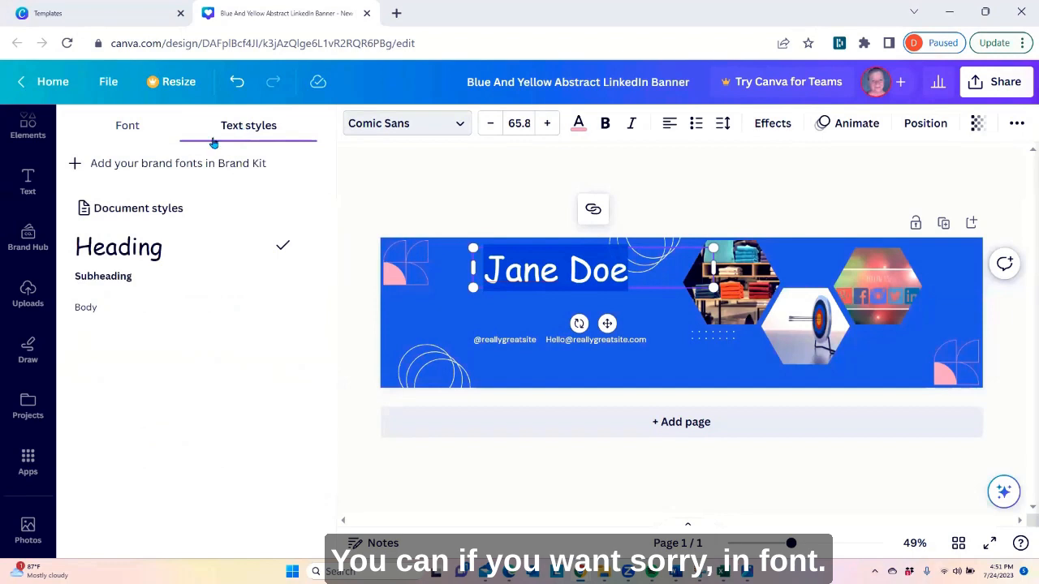
click(114, 128)
click(178, 179)
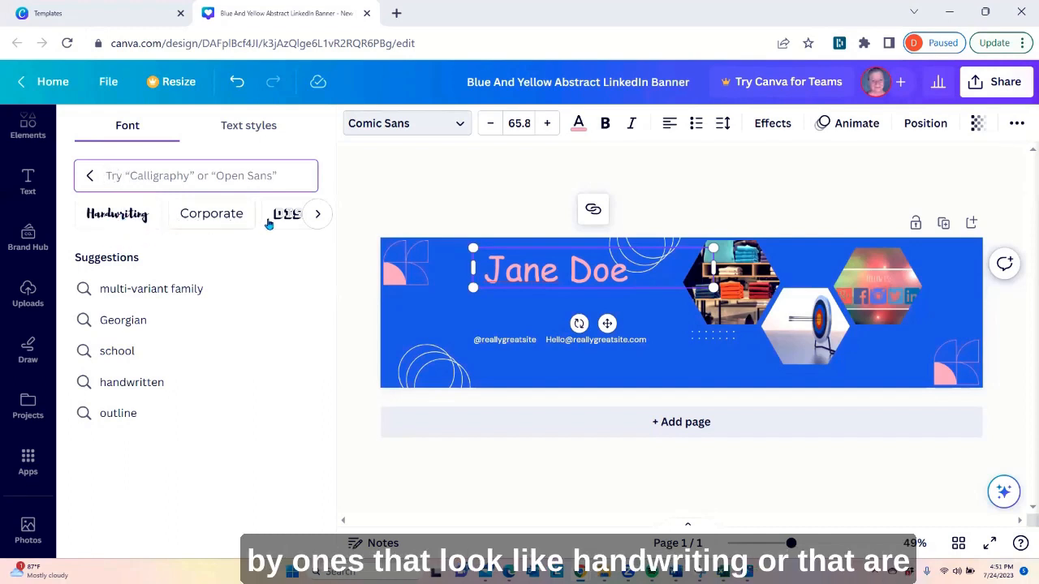
click(315, 218)
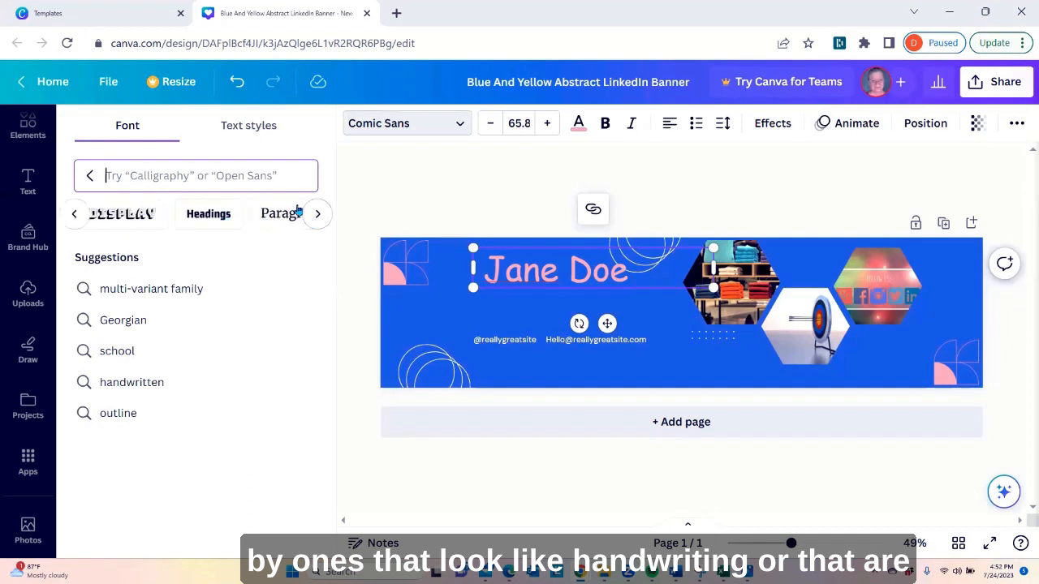
click(317, 214)
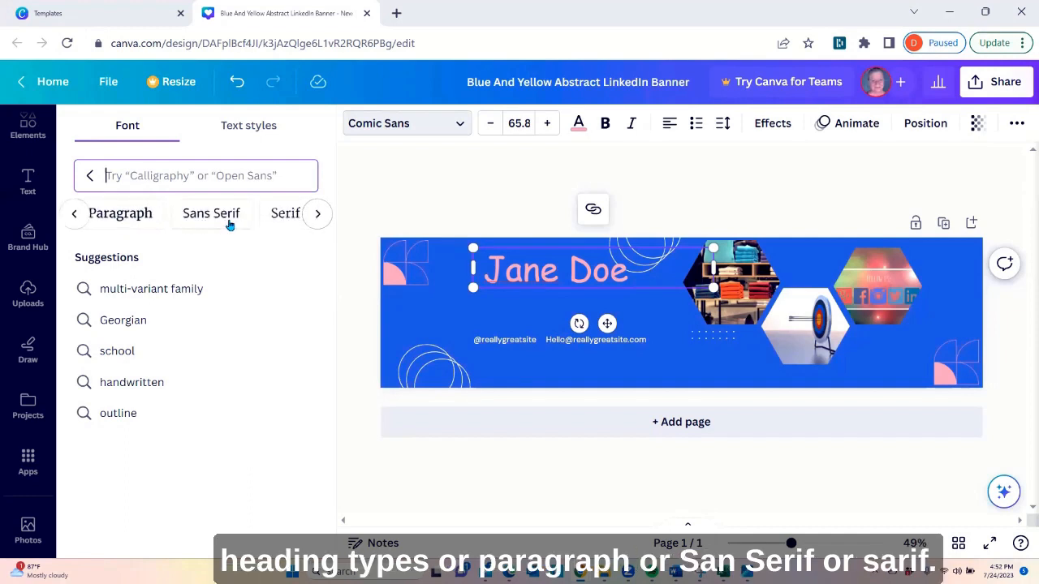
click(315, 215)
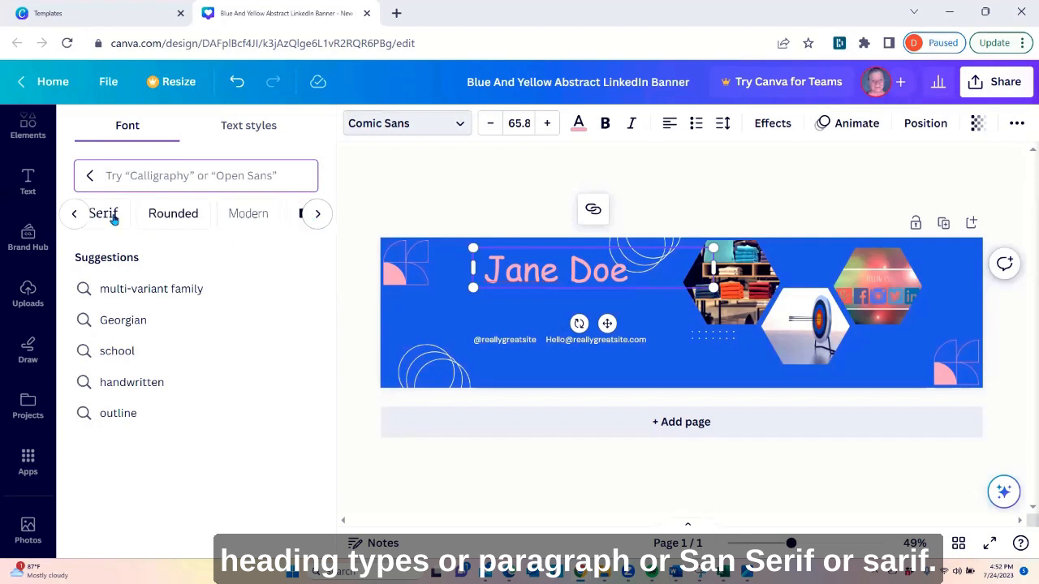
click(107, 218)
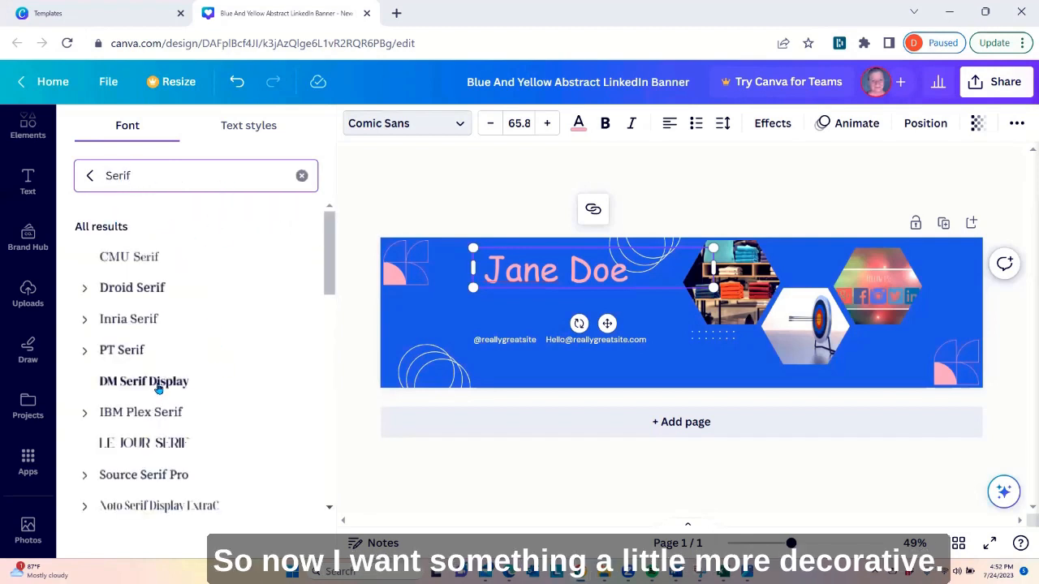
click(158, 389)
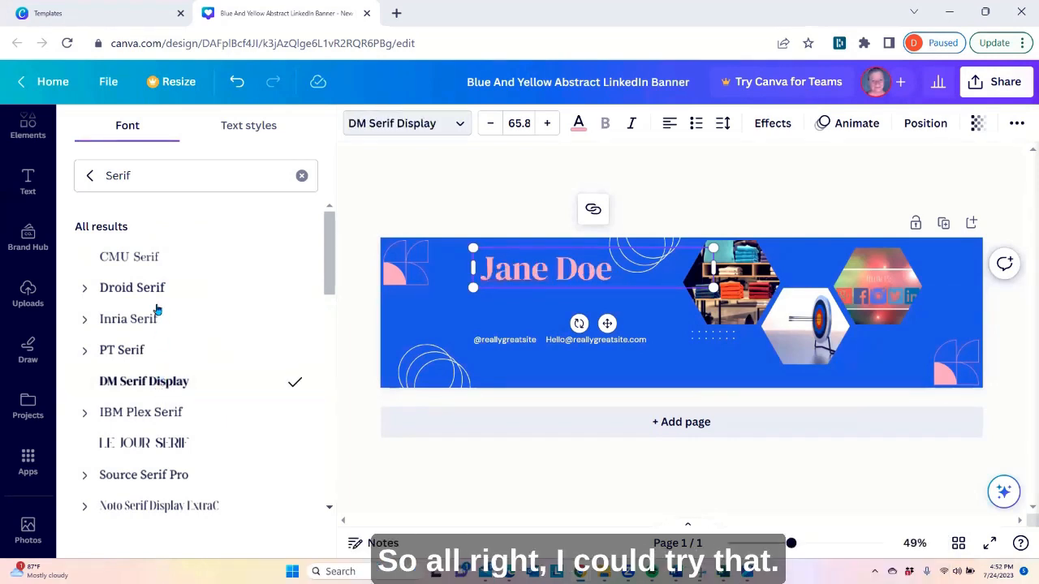
Change the name heading's font to Source Serif Pro in regular weight, without bold
scroll(160, 285, down, 2)
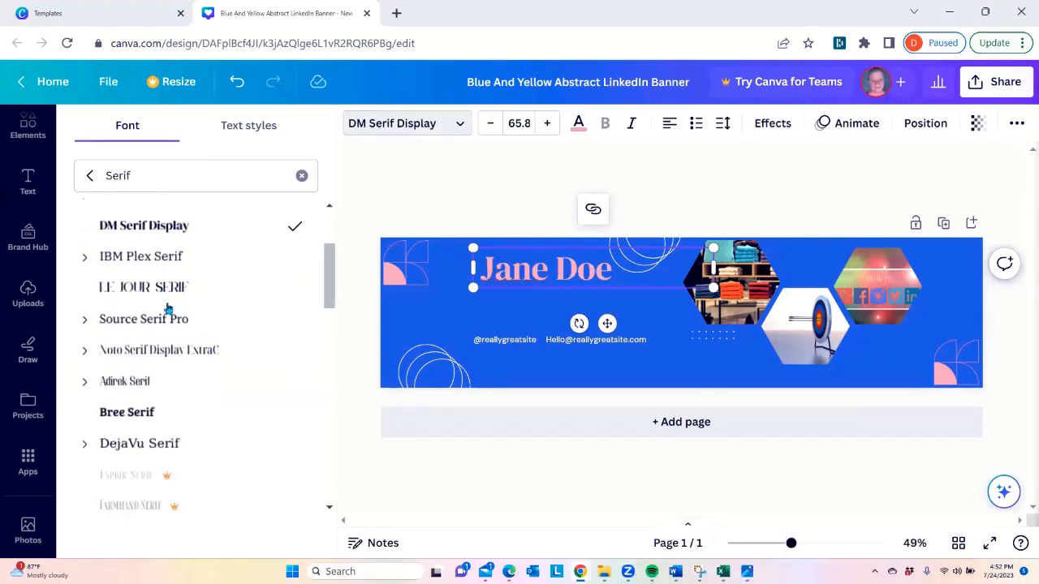
click(86, 320)
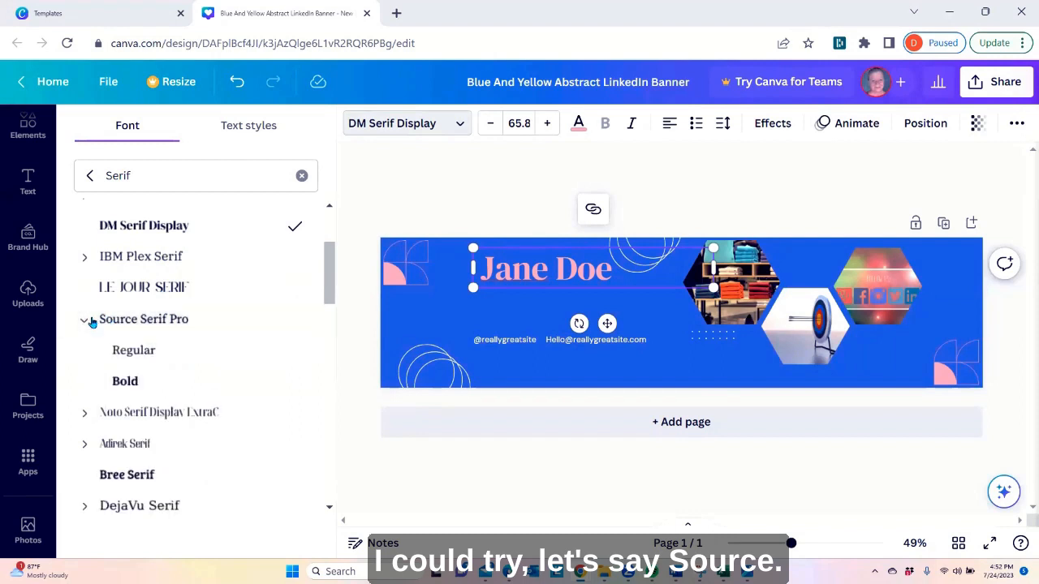
click(130, 320)
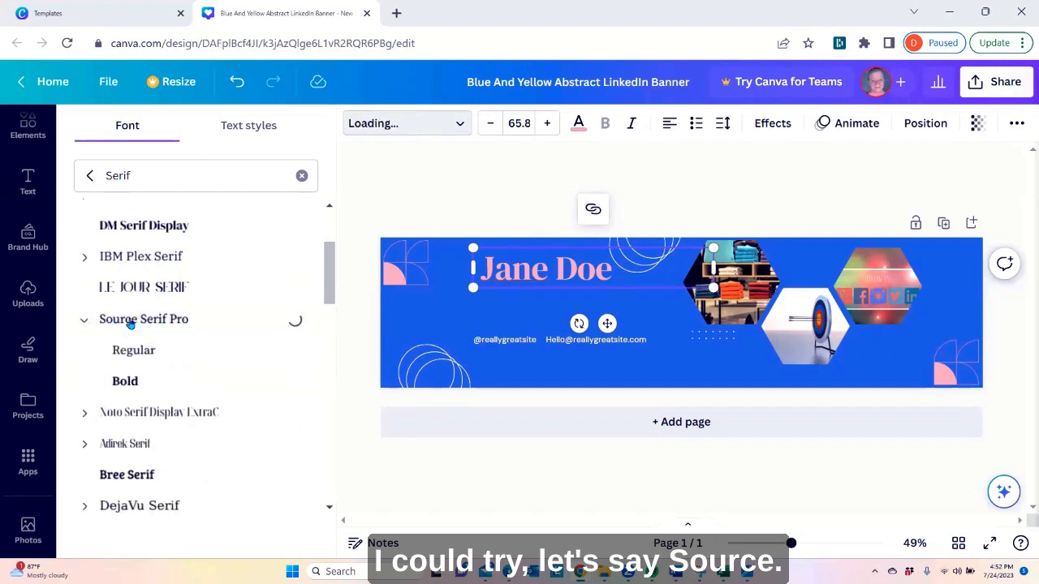
click(134, 382)
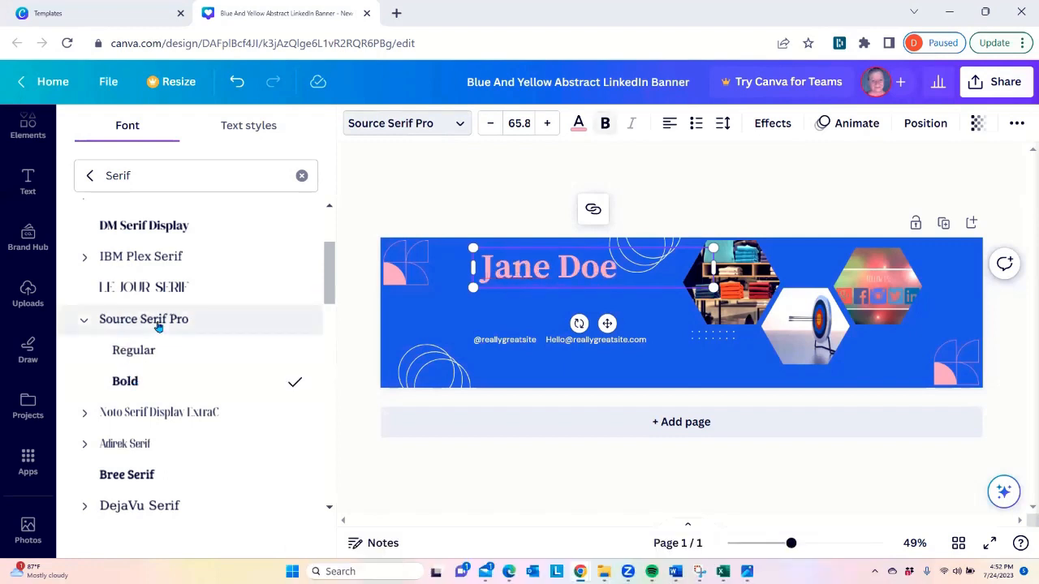
drag(473, 268, 620, 269)
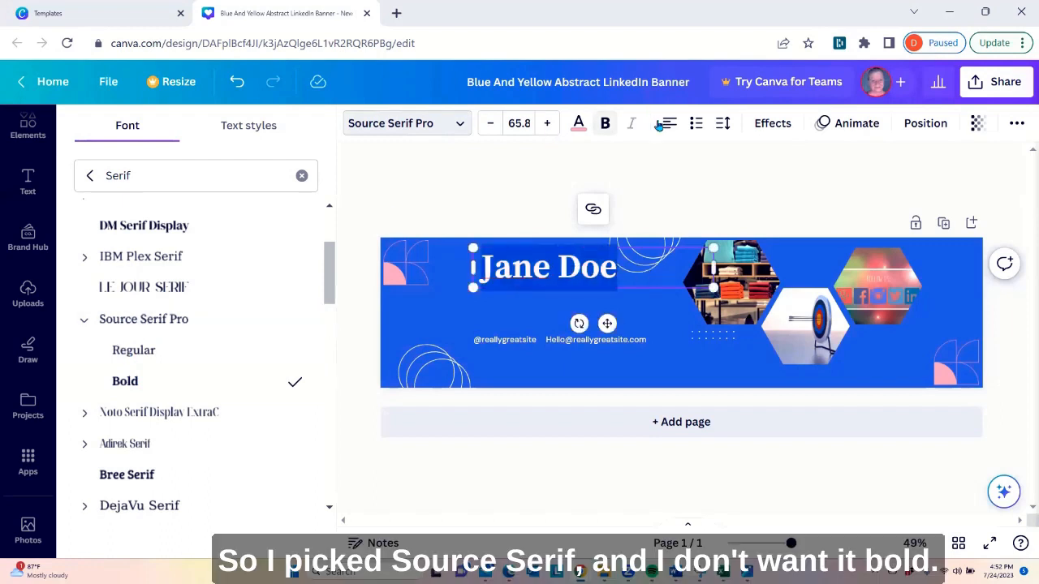
click(604, 125)
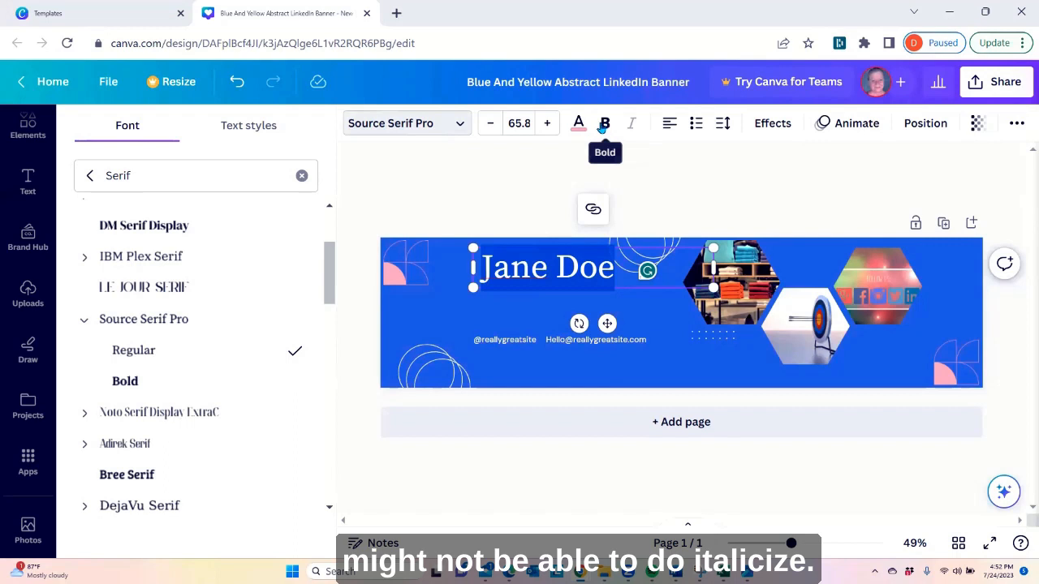
click(512, 313)
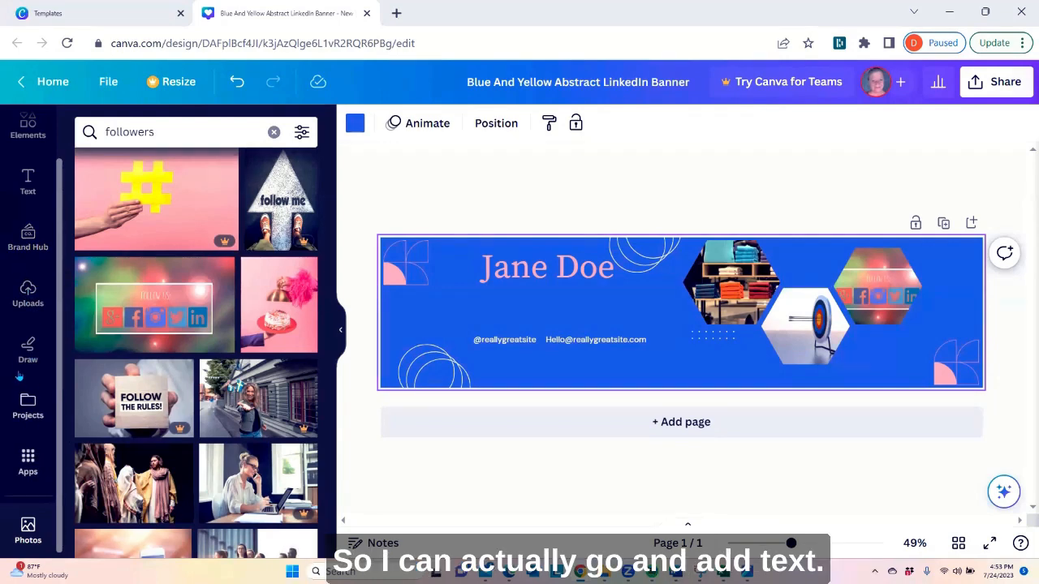
Add a body text box to the banner and replace its placeholder with "Marketing Guru"
scroll(35, 243, up, 1)
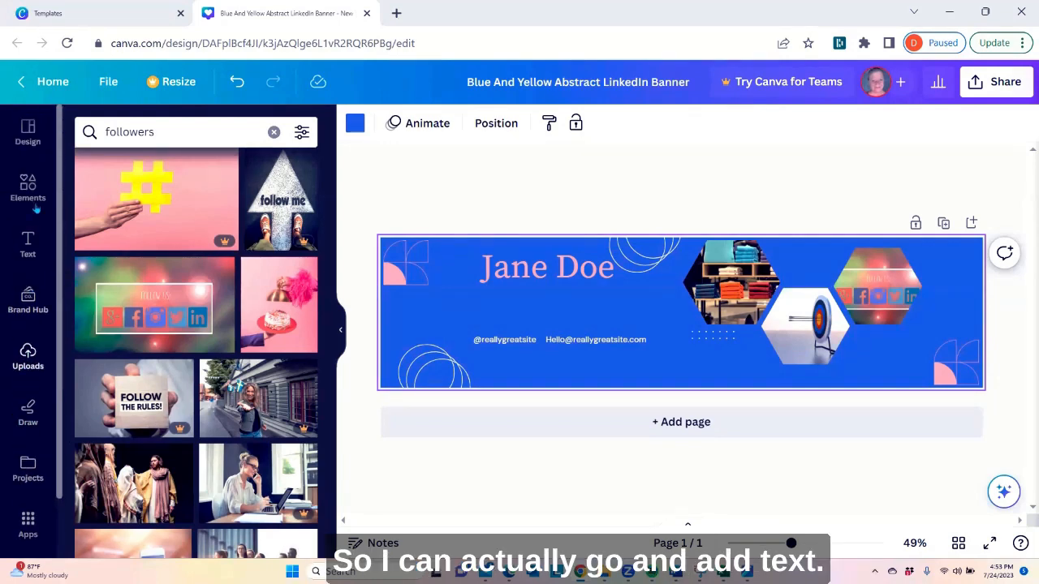
click(28, 247)
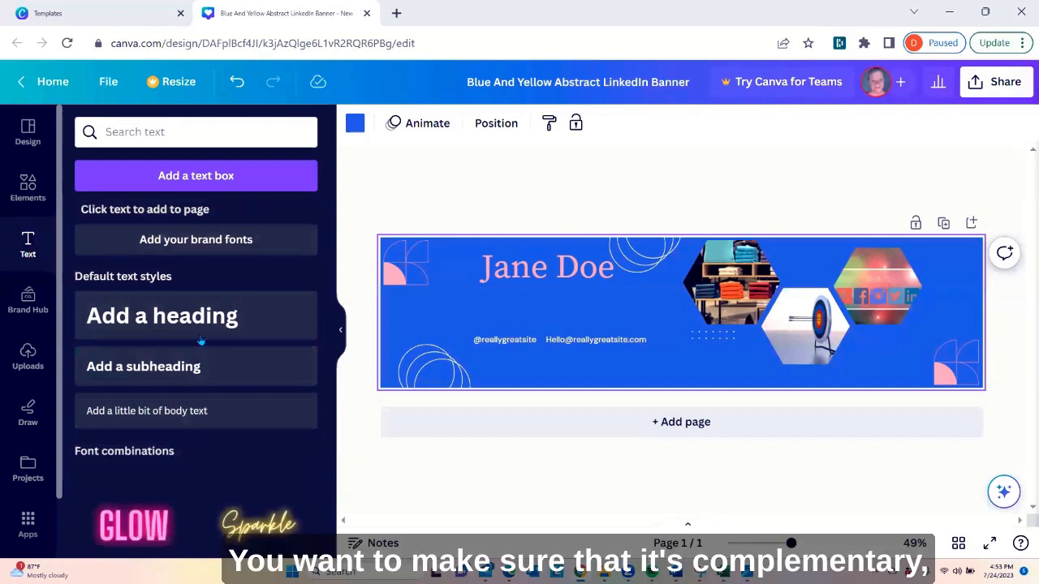
click(118, 412)
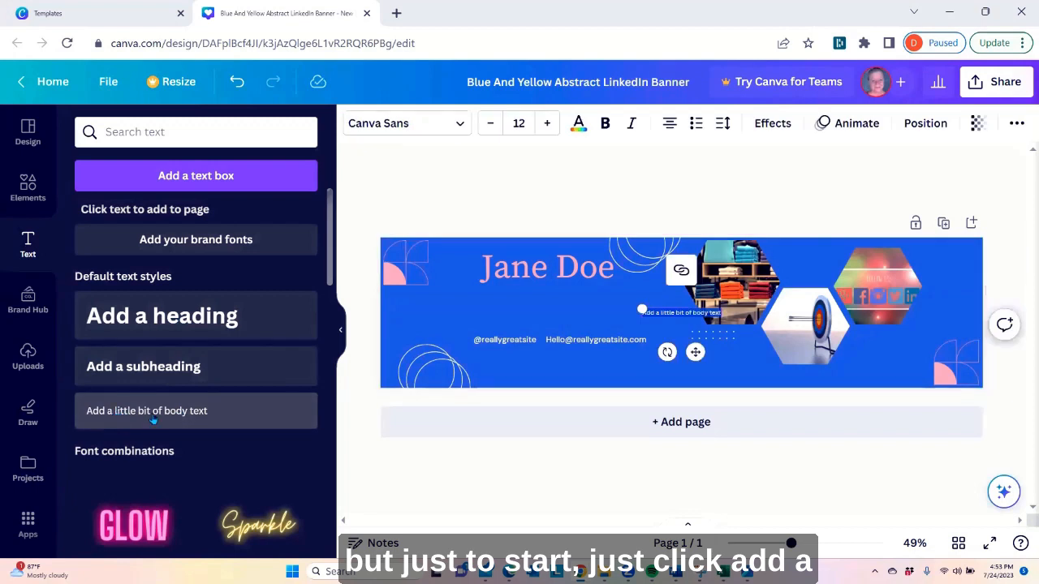
click(667, 331)
click(660, 317)
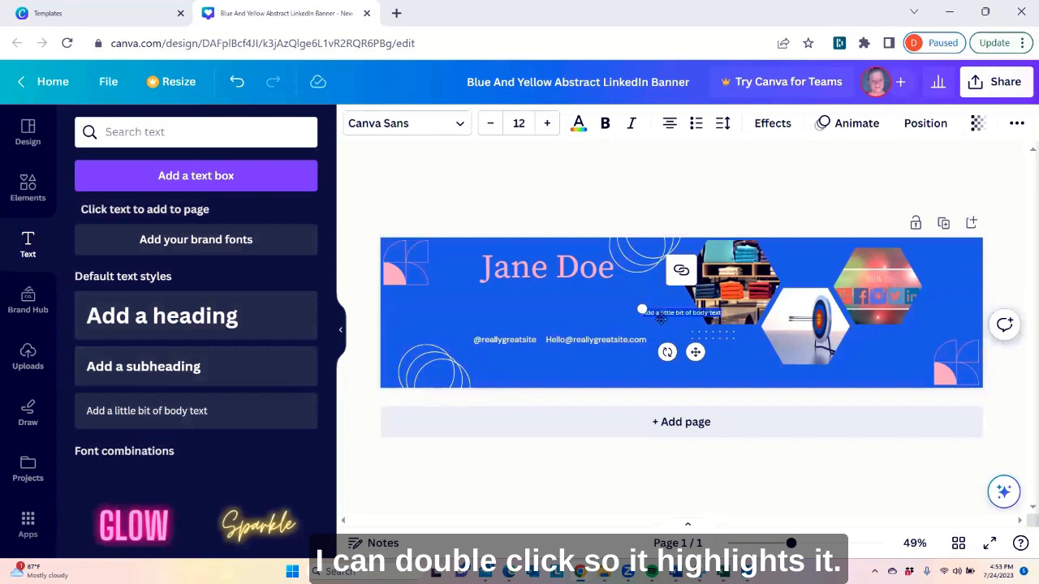
double_click(660, 316)
text(Marke)
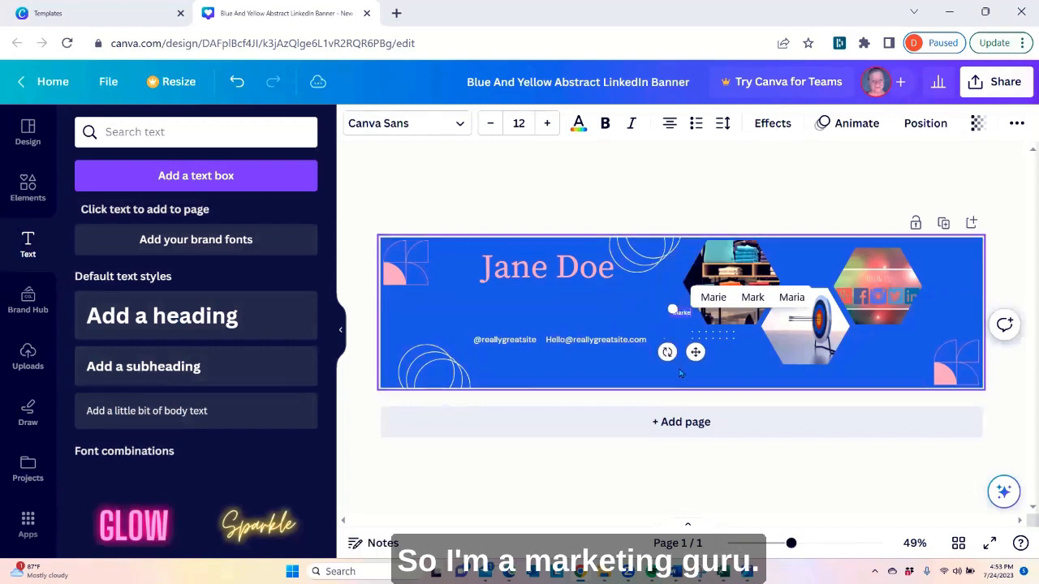
text(ting Guru)
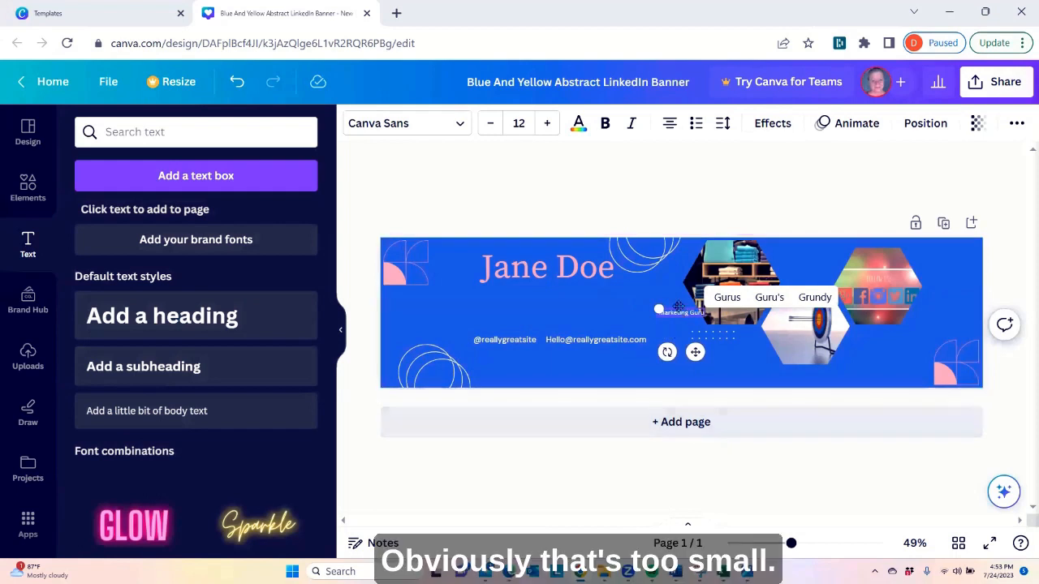
Move the Marketing Guru text directly beneath the name heading and enlarge it to font size 27
drag(677, 306, 543, 285)
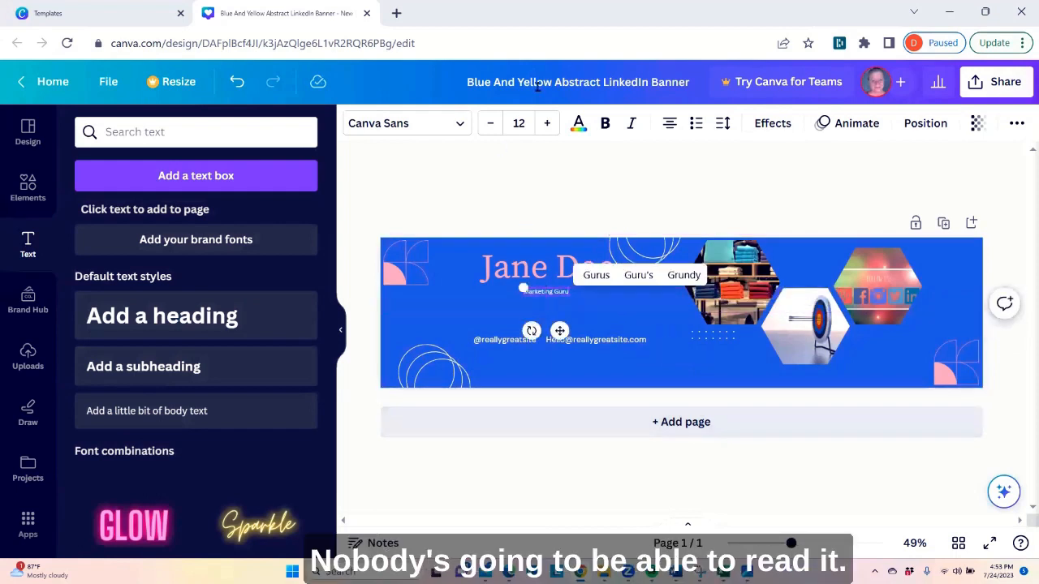
click(547, 123)
click(547, 123)
click(547, 124)
click(547, 123)
click(547, 123)
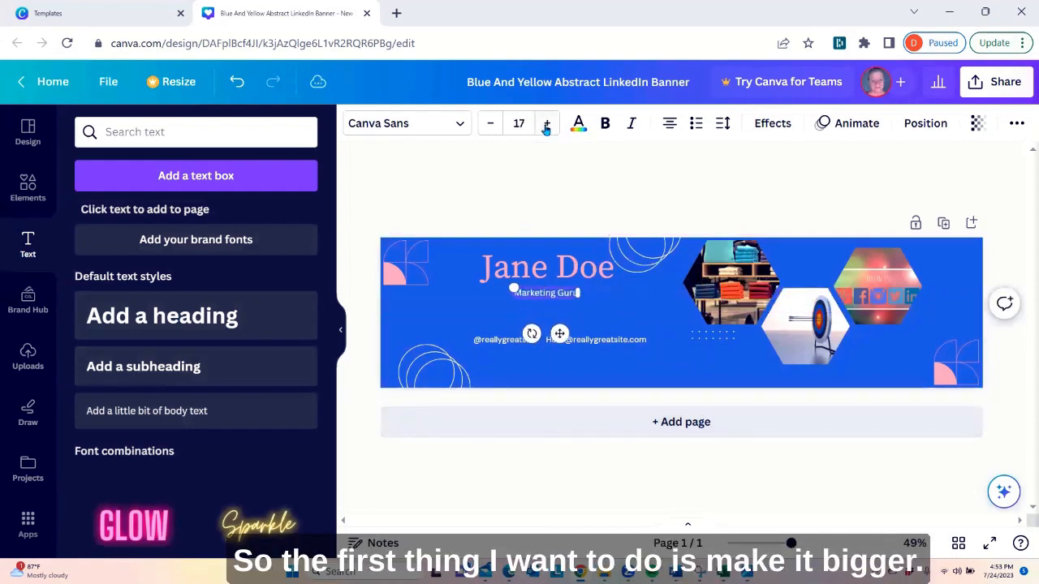
click(547, 123)
double_click(547, 123)
click(547, 123)
double_click(547, 124)
double_click(547, 123)
click(547, 123)
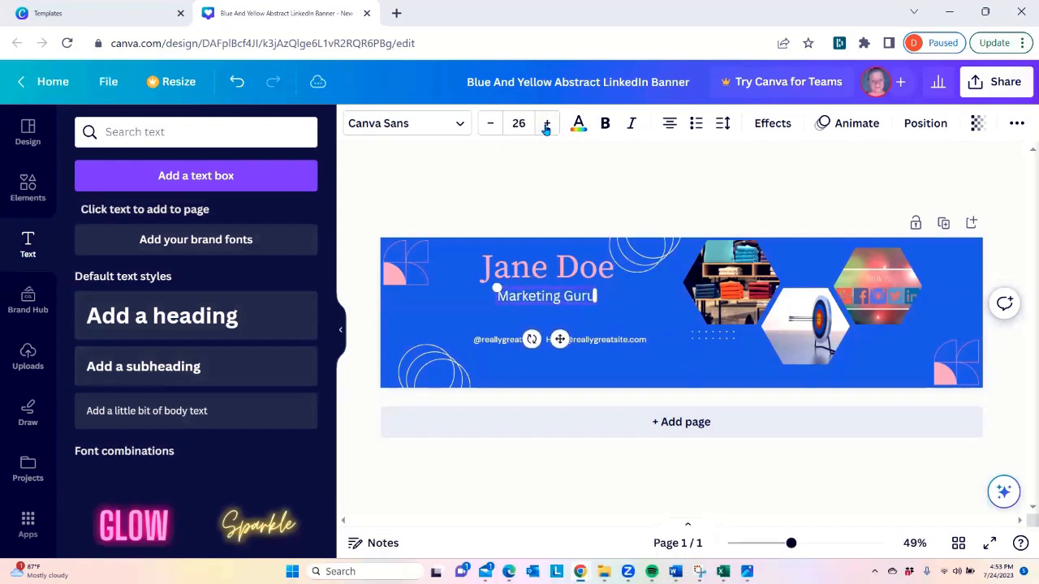
click(547, 124)
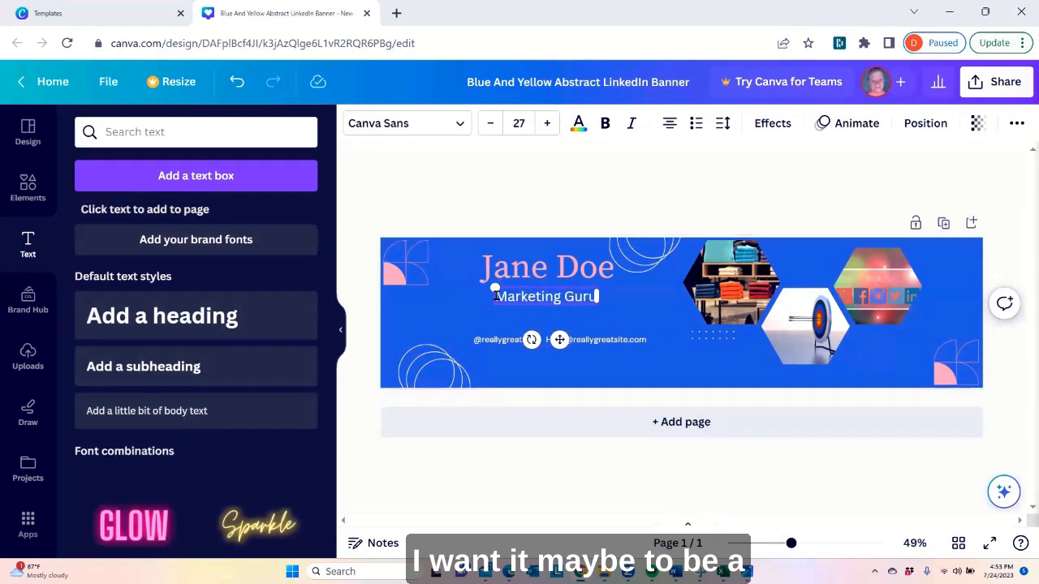
Filter the font list to the Elegant category and apply Dream Avenue to the Marketing Guru text
drag(495, 295, 597, 297)
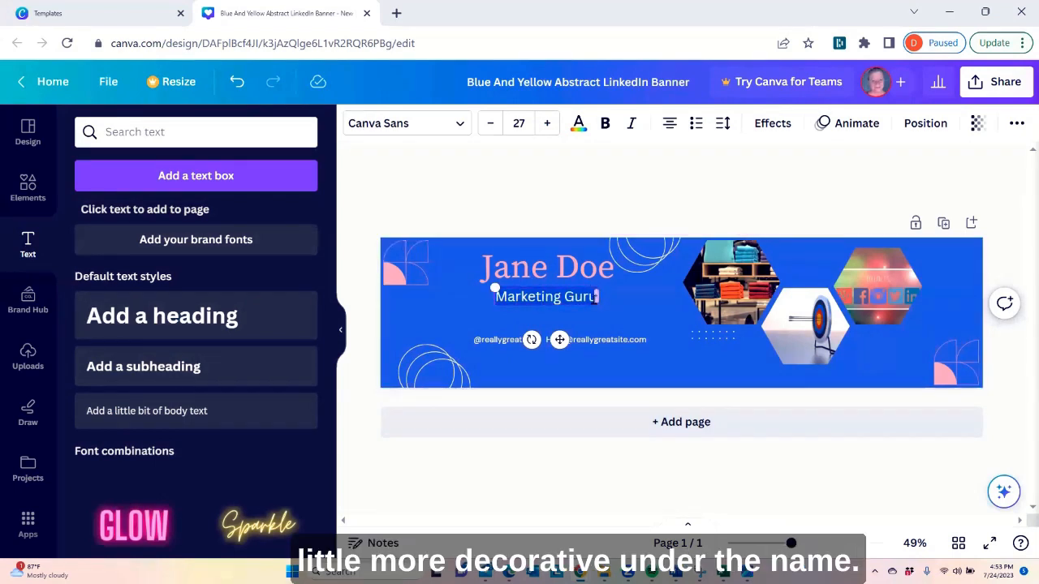
click(443, 124)
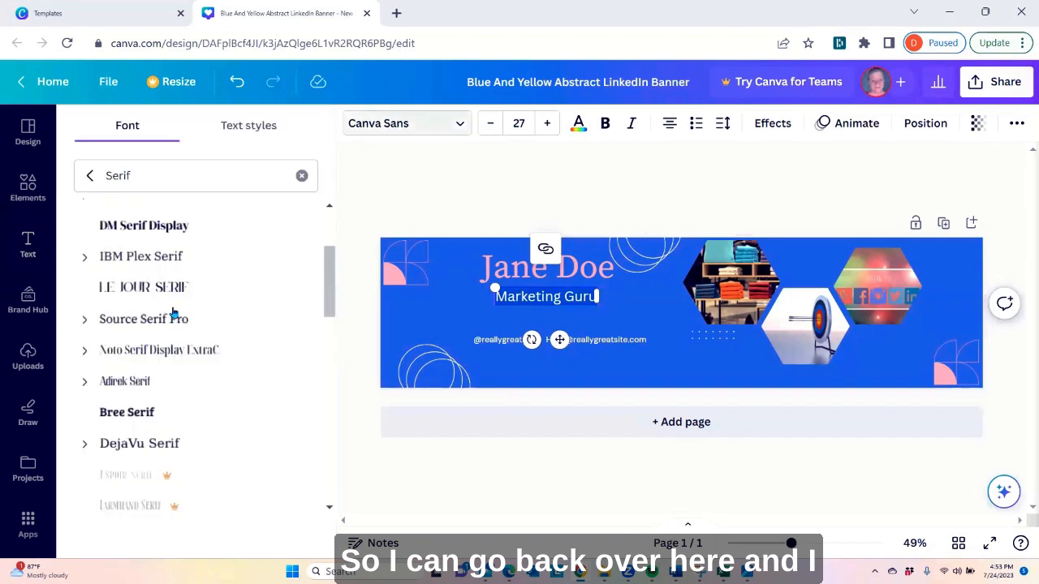
click(301, 176)
click(317, 213)
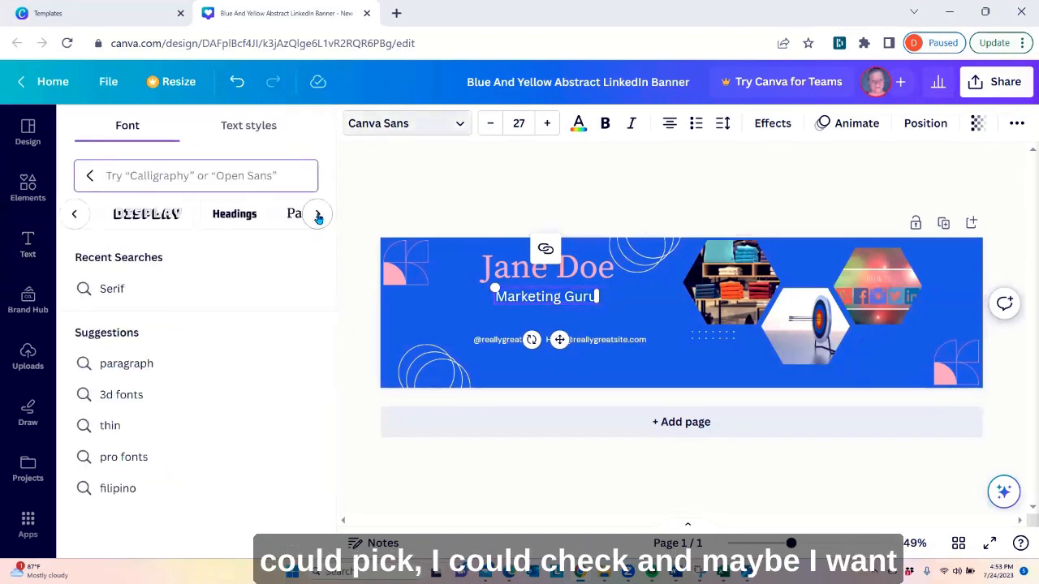
click(318, 214)
click(318, 214)
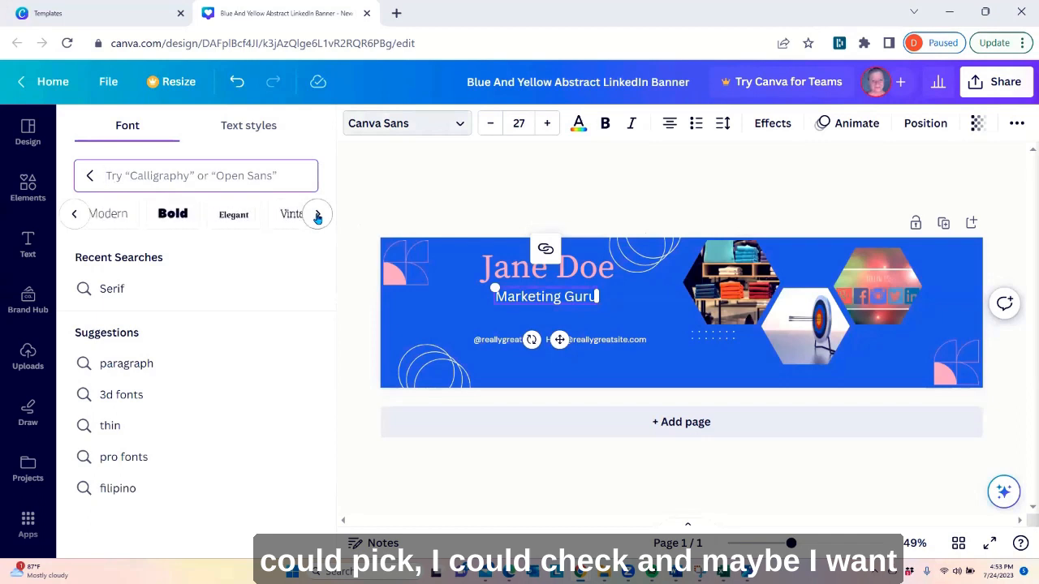
click(233, 215)
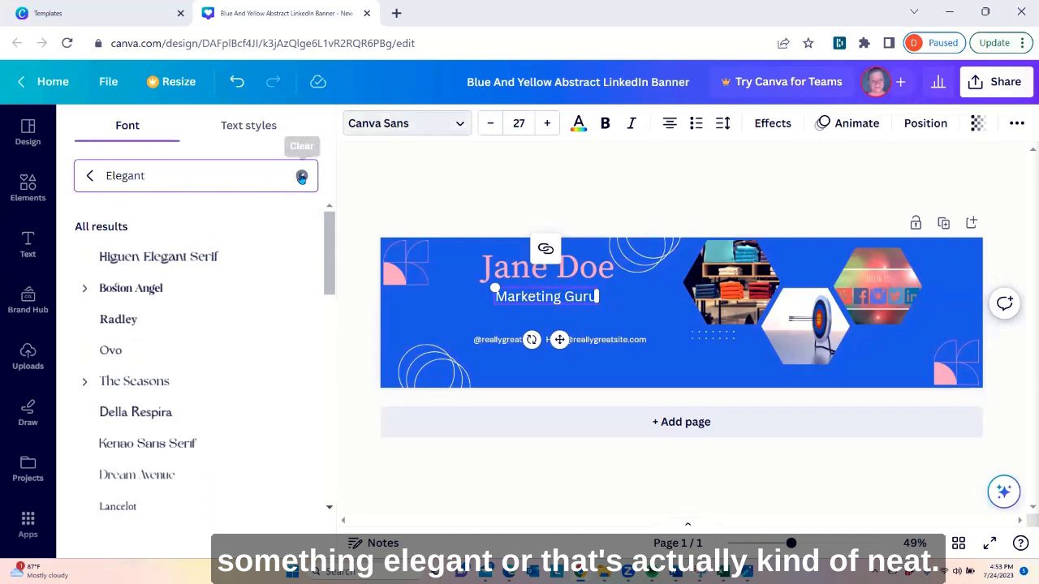
click(146, 476)
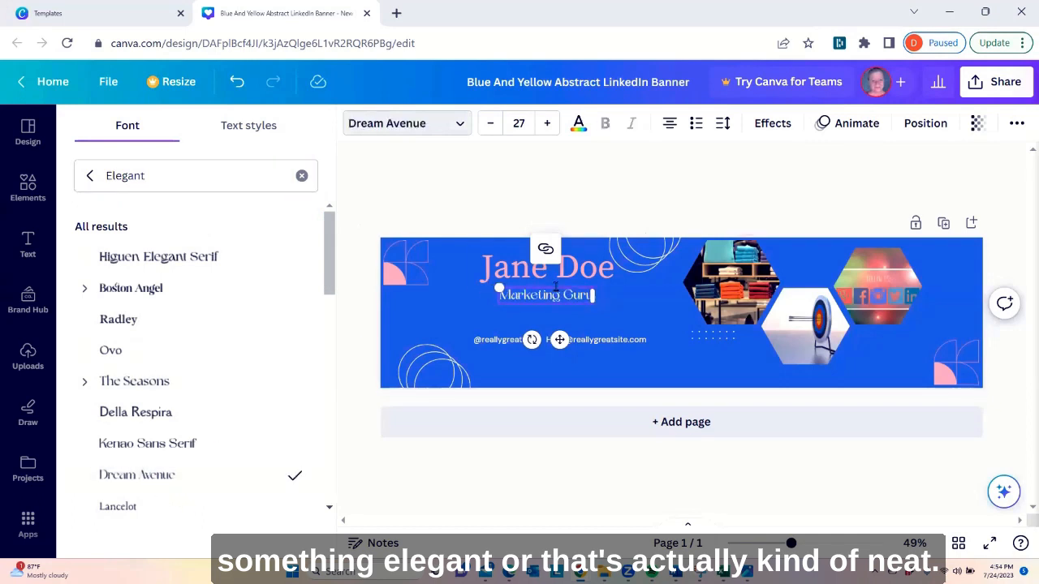
Enlarge the Marketing Guru text to font size 32 and change its font to Cinzel Decorative
click(546, 123)
click(547, 123)
click(547, 124)
click(547, 123)
click(547, 123)
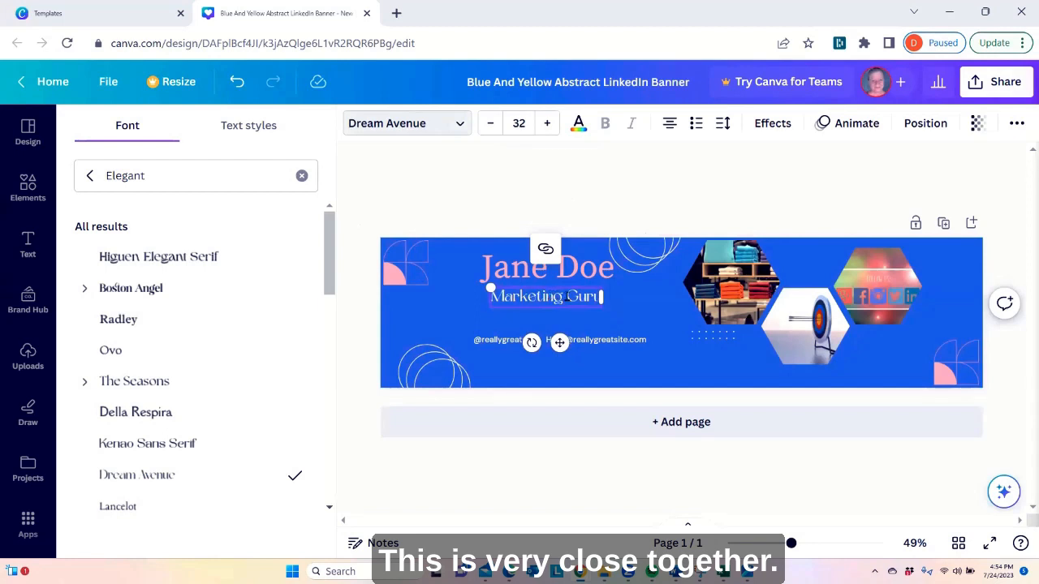
scroll(167, 405, down, 3)
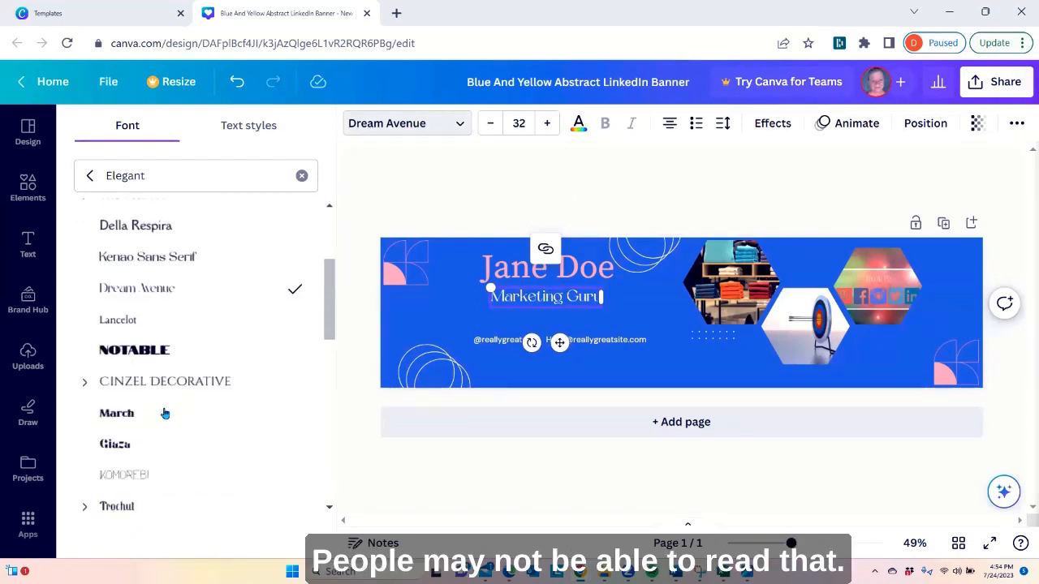
scroll(165, 414, down, 1)
click(152, 337)
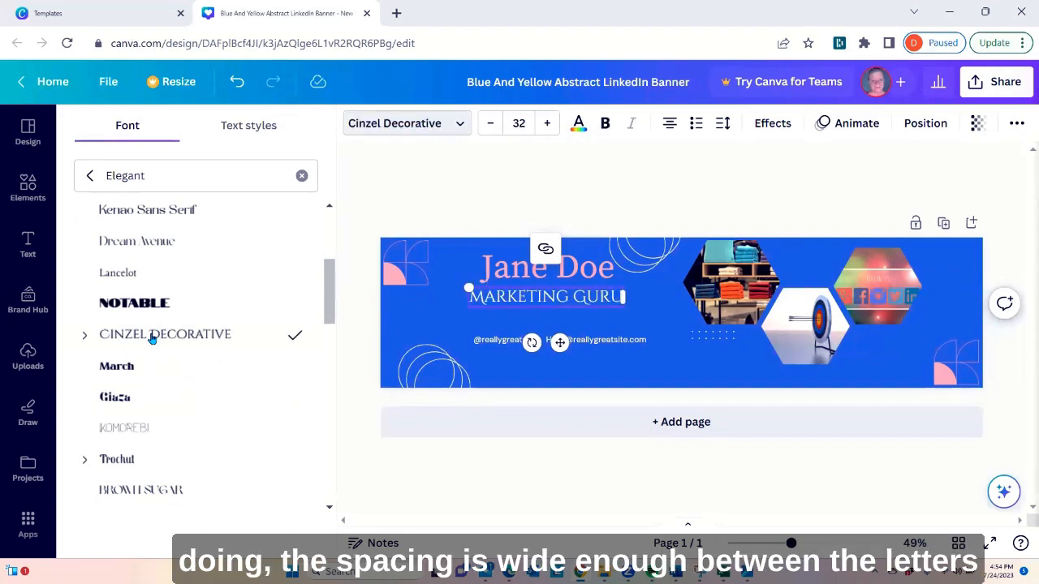
Shift the Marketing Guru text slightly down to leave more space under the name heading
click(596, 310)
drag(570, 304, 569, 302)
click(578, 327)
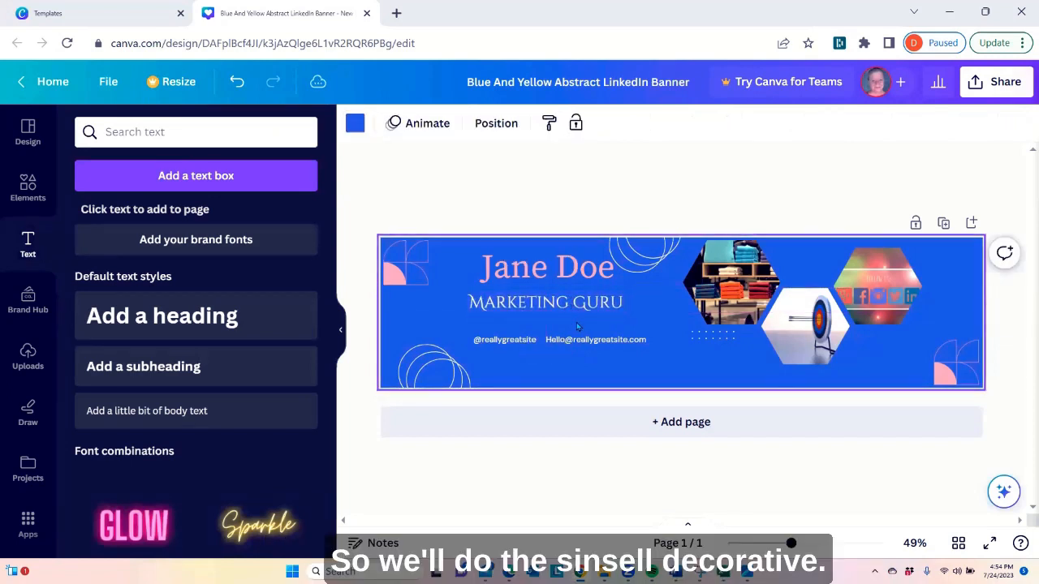
Move the contact e-mail text up and to the right, just below Marketing Guru, and select the social handle text
click(543, 308)
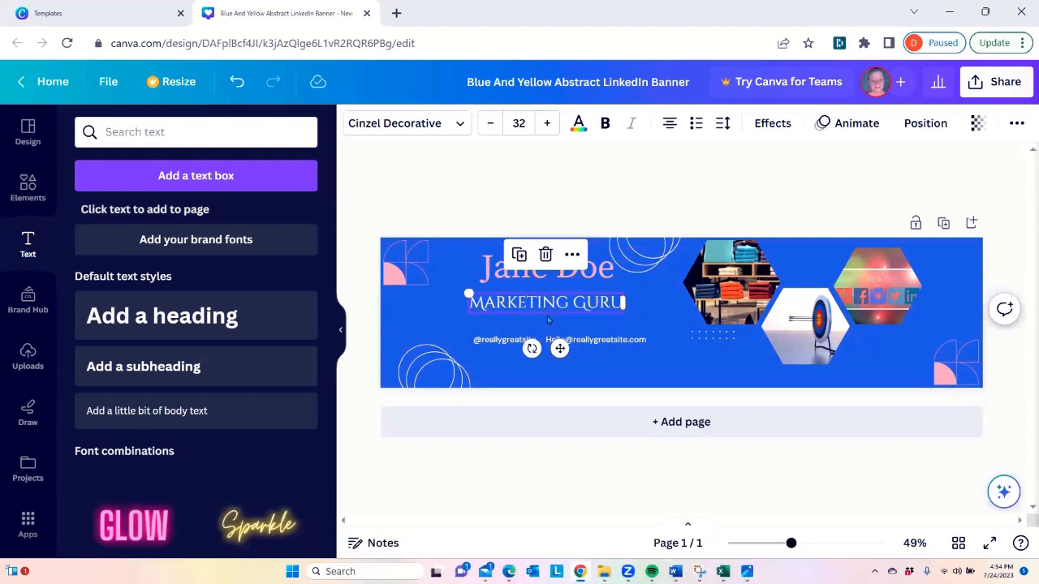
click(584, 342)
drag(584, 343, 601, 325)
click(513, 341)
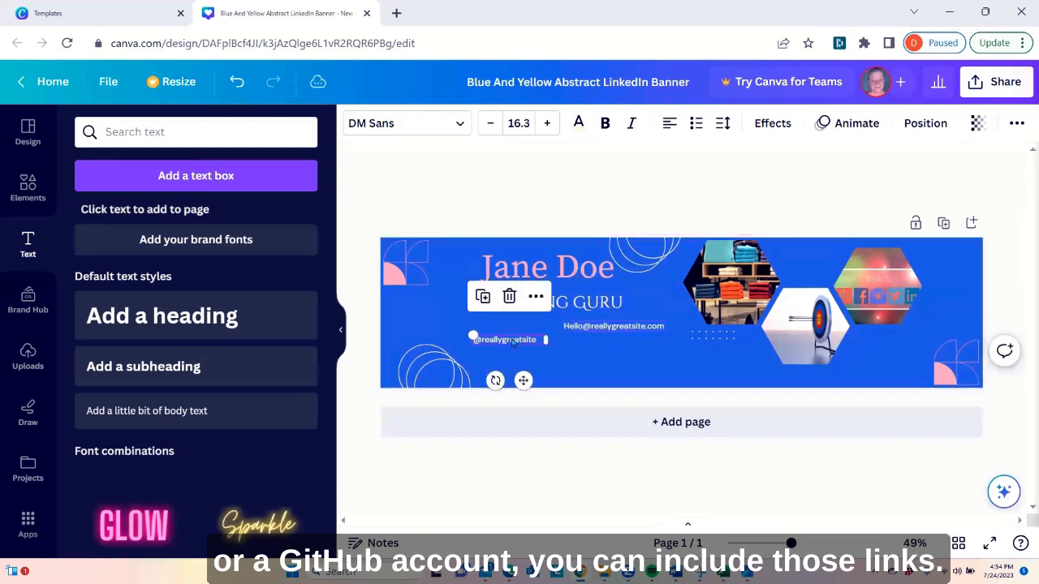
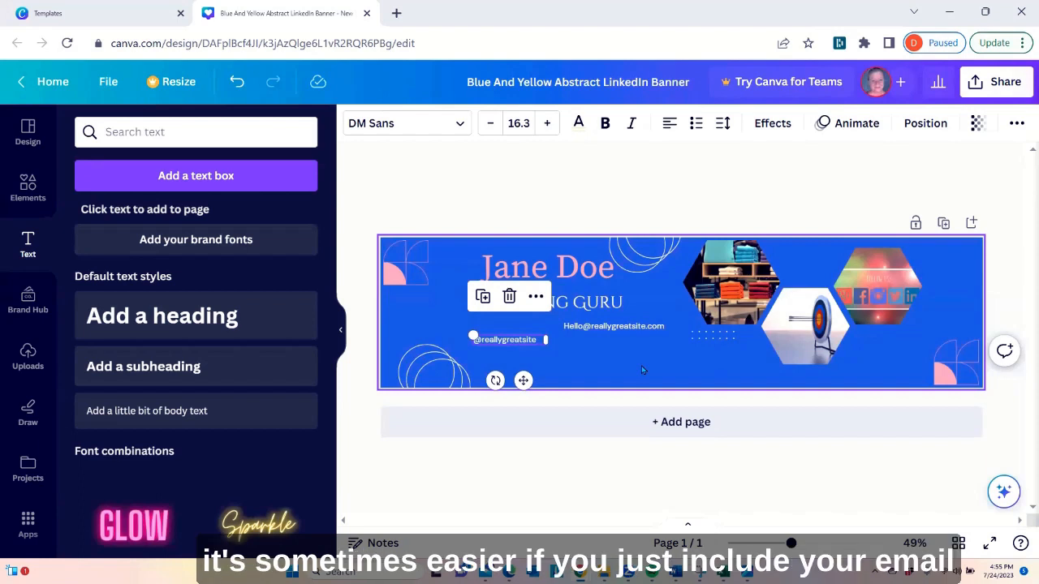
Replace the placeholder e-mail text under Marketing Guru with the person's own contact e-mail address
click(610, 326)
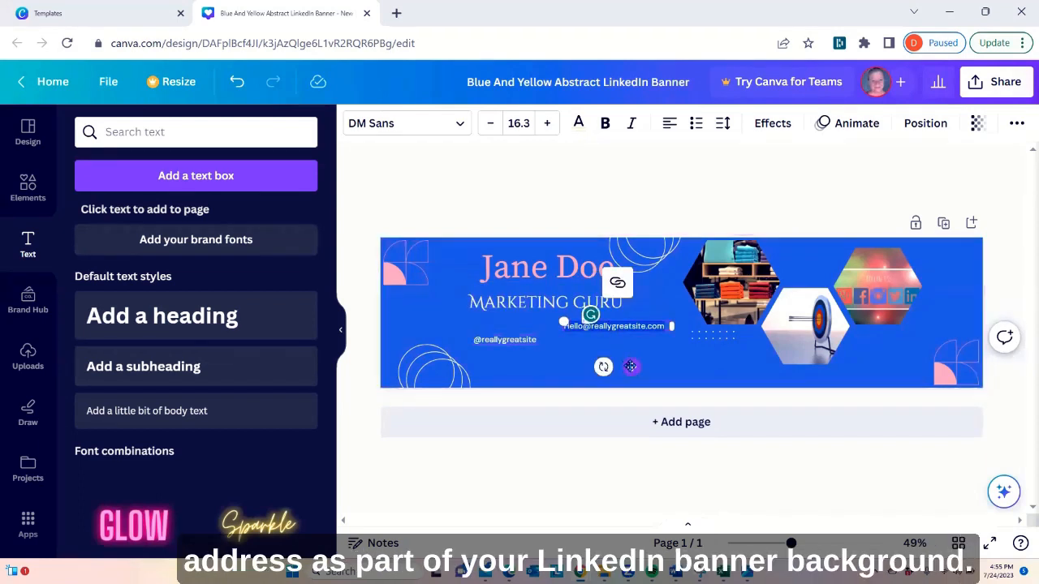
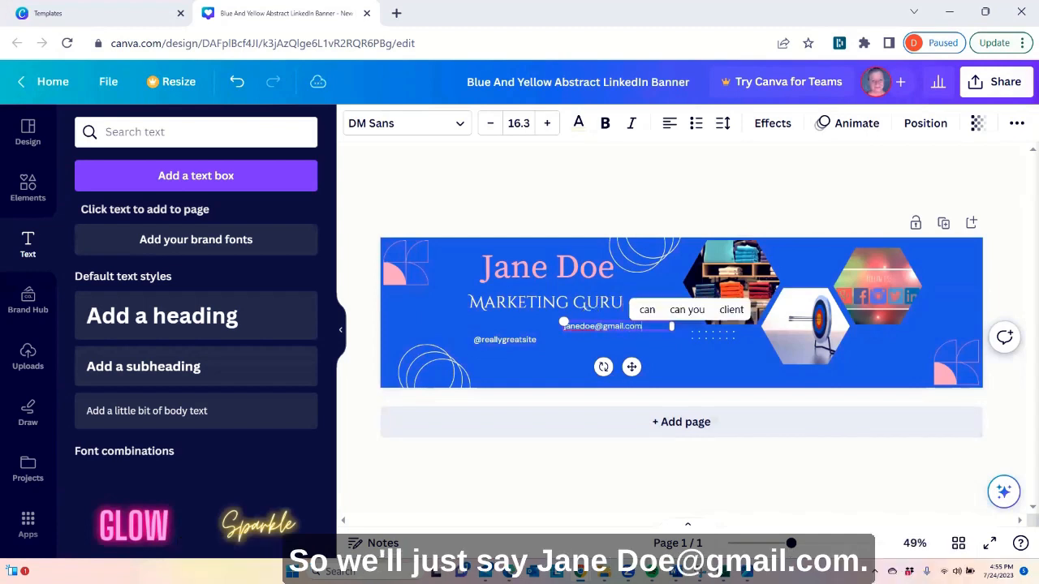
Delete the social handle text below the Marketing Guru tagline
click(508, 345)
right_click(508, 344)
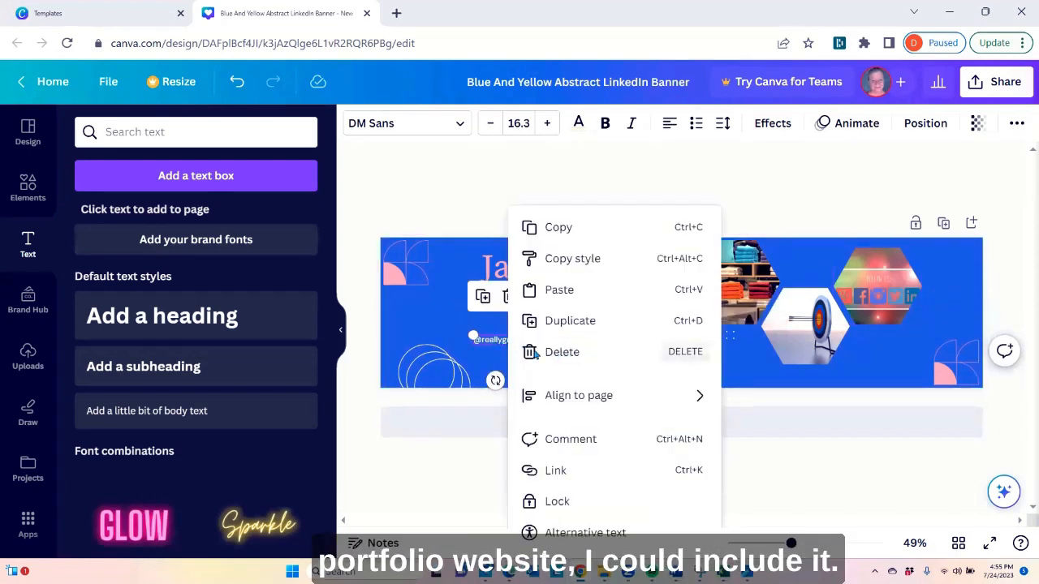
click(562, 351)
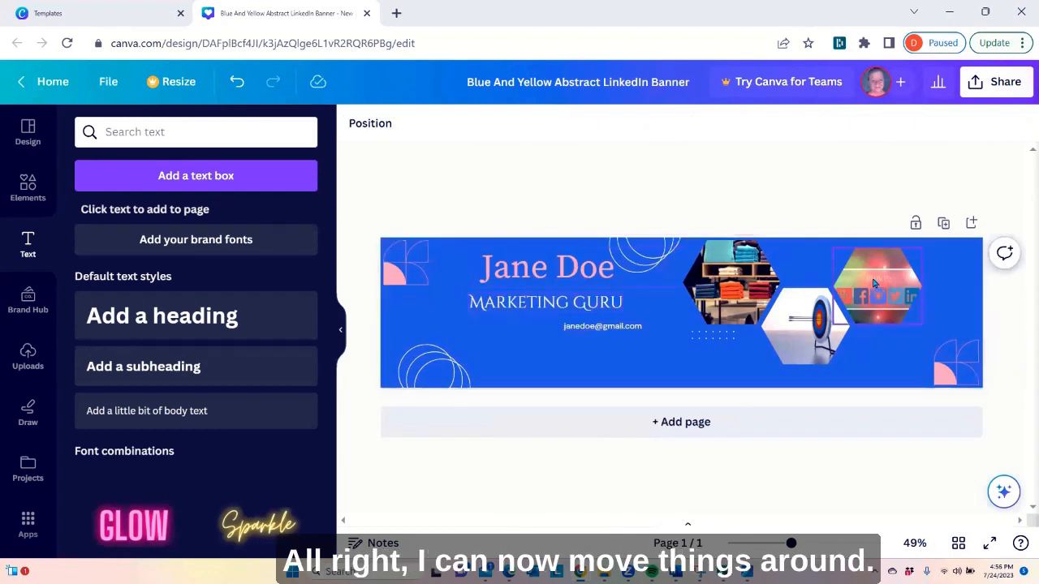
Shift the three hexagon photos to the right side of the banner, keeping them evenly spaced
drag(874, 265, 920, 266)
drag(796, 315, 854, 315)
drag(732, 284, 775, 282)
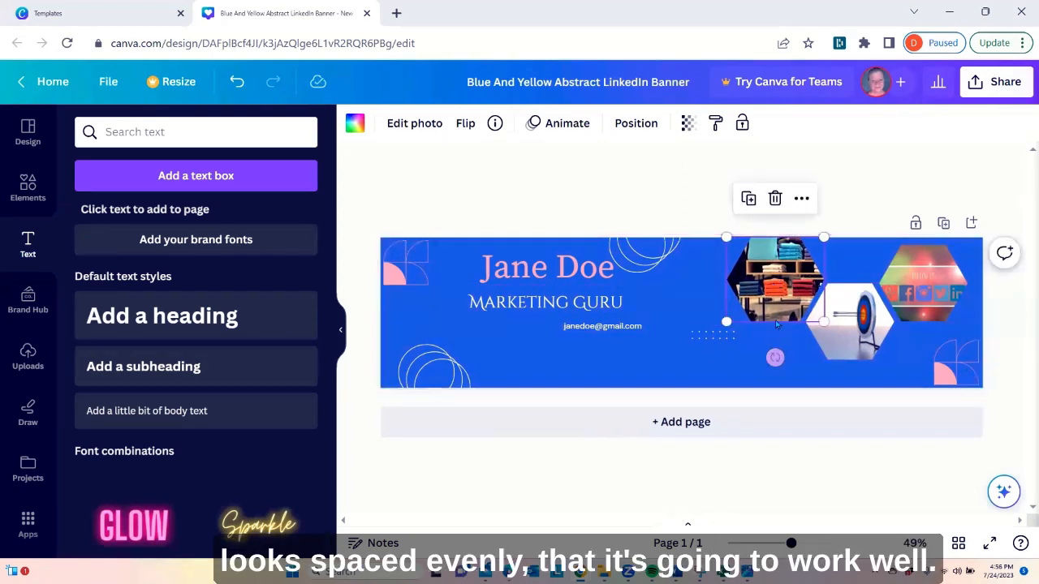
Enlarge the contact e-mail text to font size 19.3 and move it just below the dot pattern near the hexagon photos
click(620, 326)
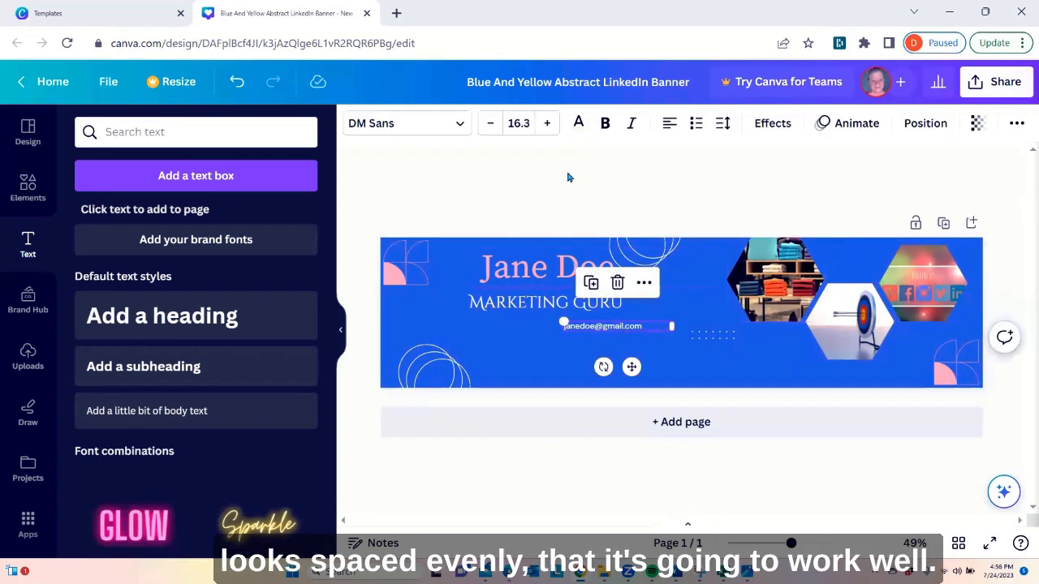
click(546, 123)
click(547, 123)
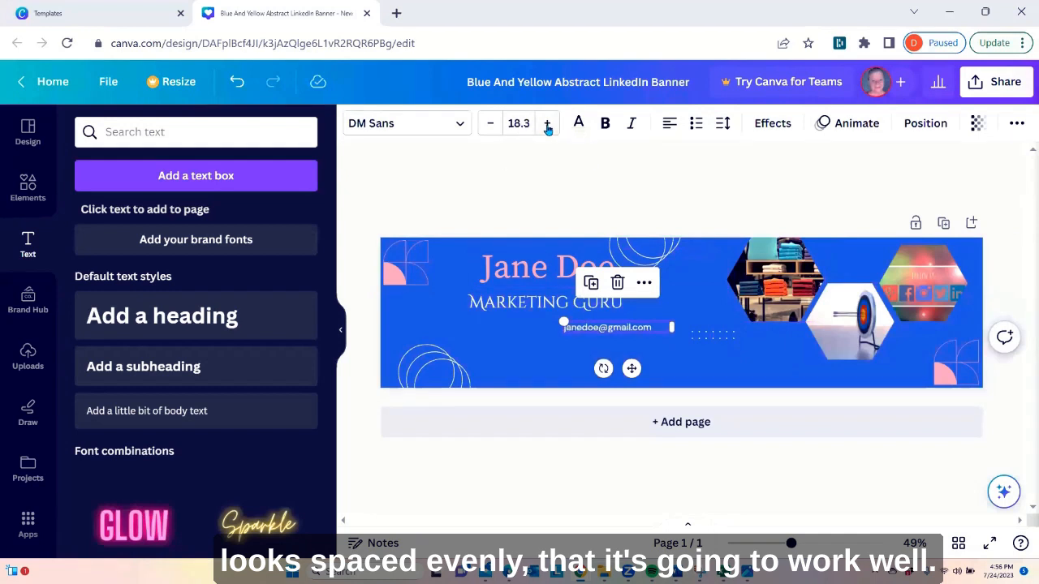
click(547, 123)
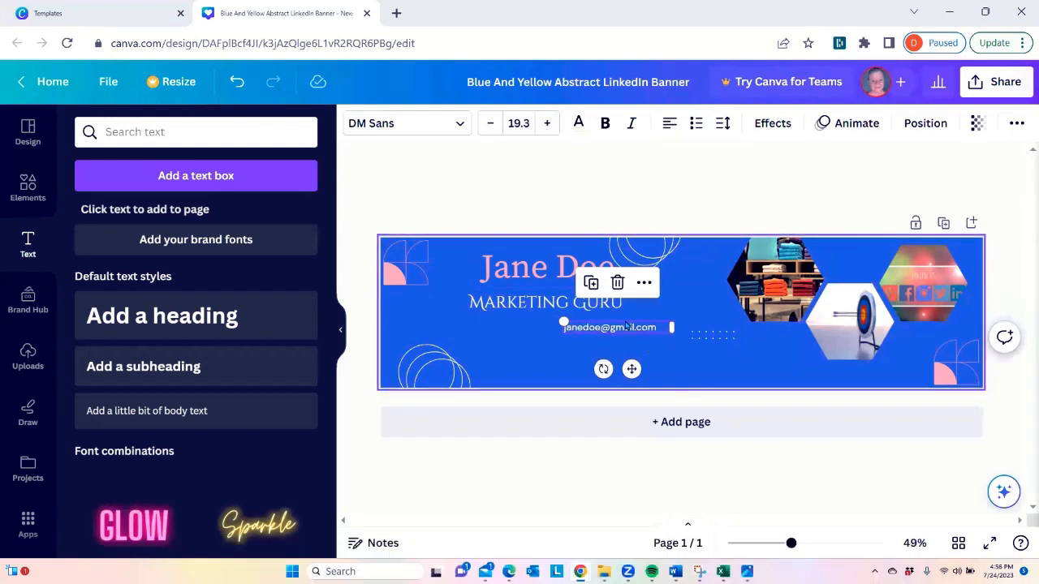
drag(633, 331, 745, 352)
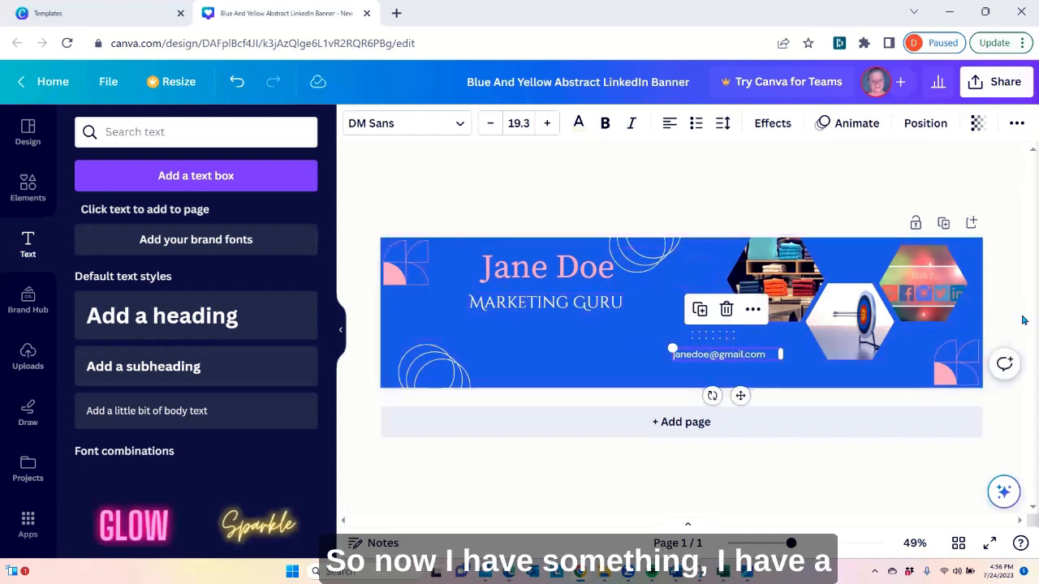
click(639, 352)
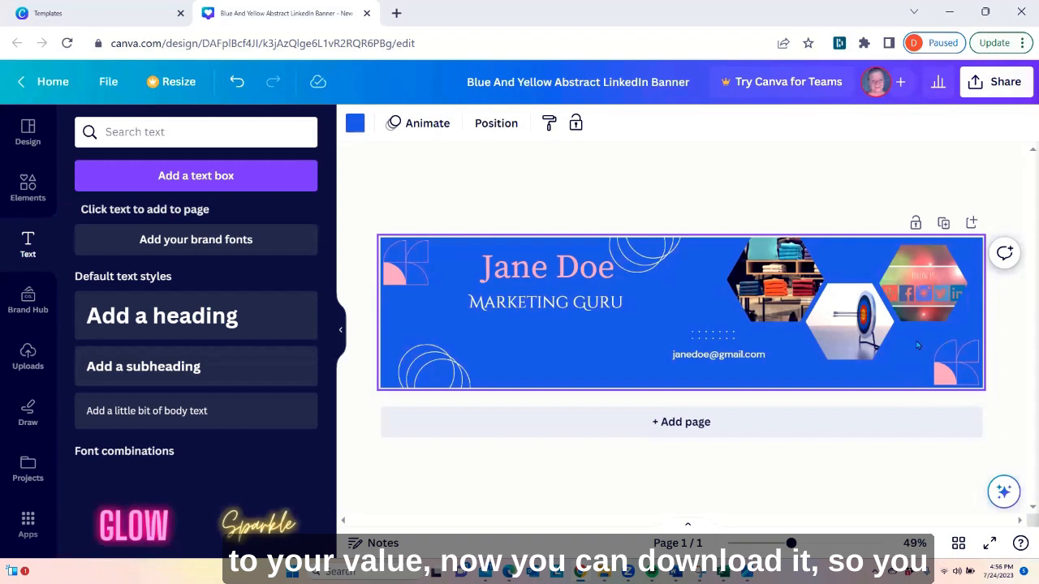
Download the banner as a JPG and open the downloaded image in the photo viewer with its additional options
click(995, 89)
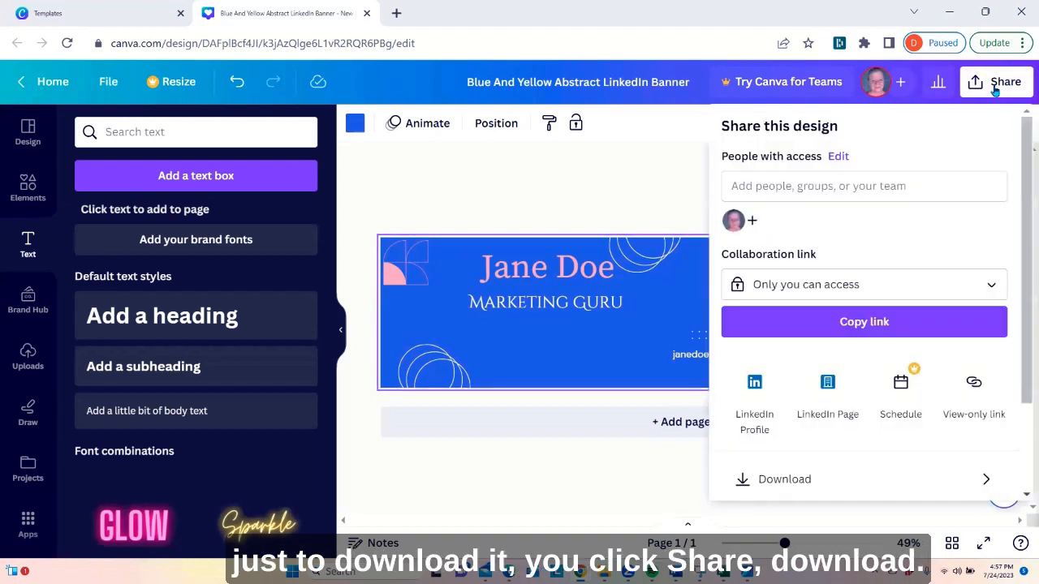
click(805, 478)
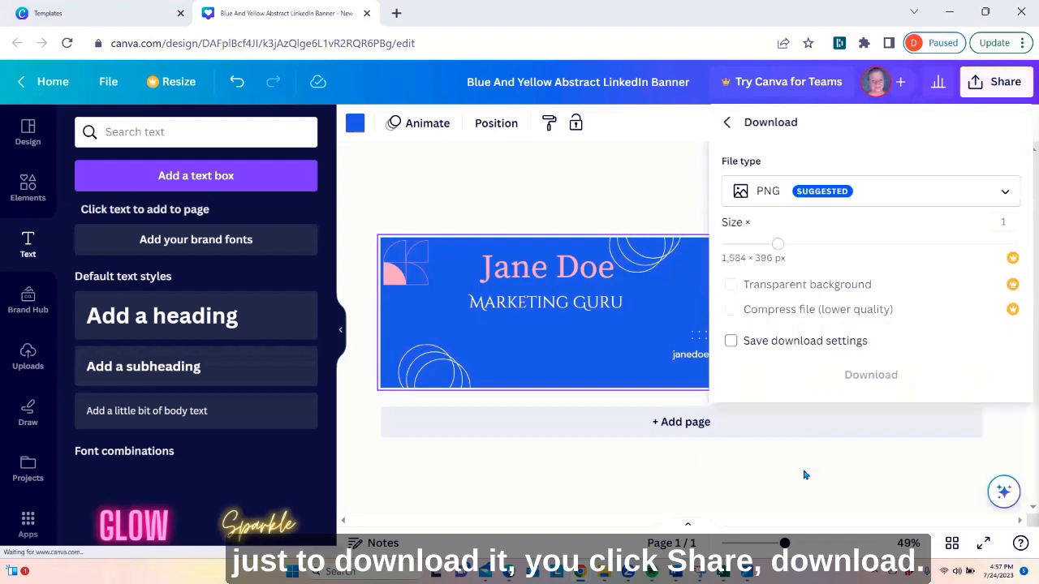
click(834, 193)
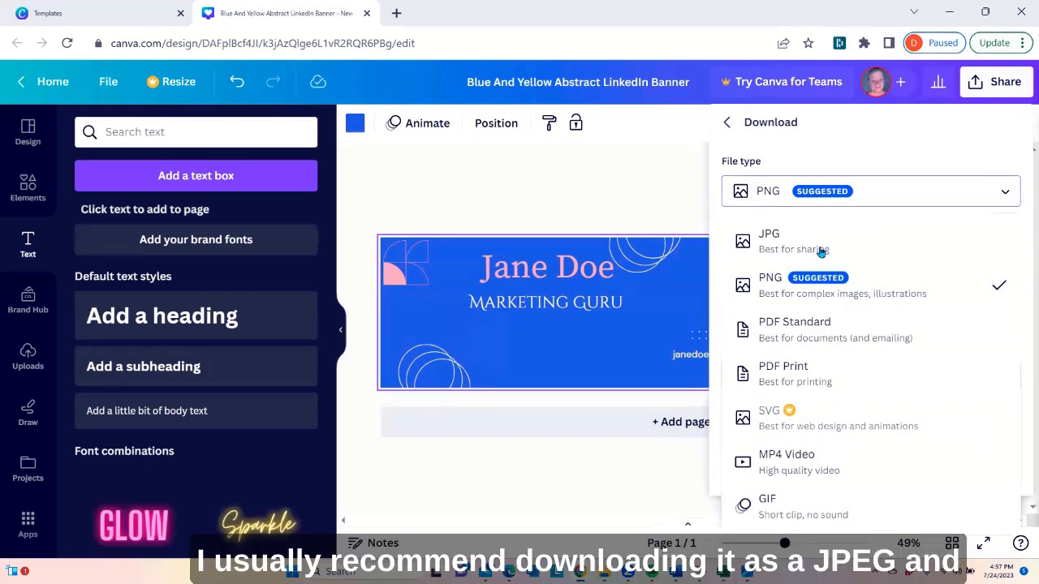
click(780, 237)
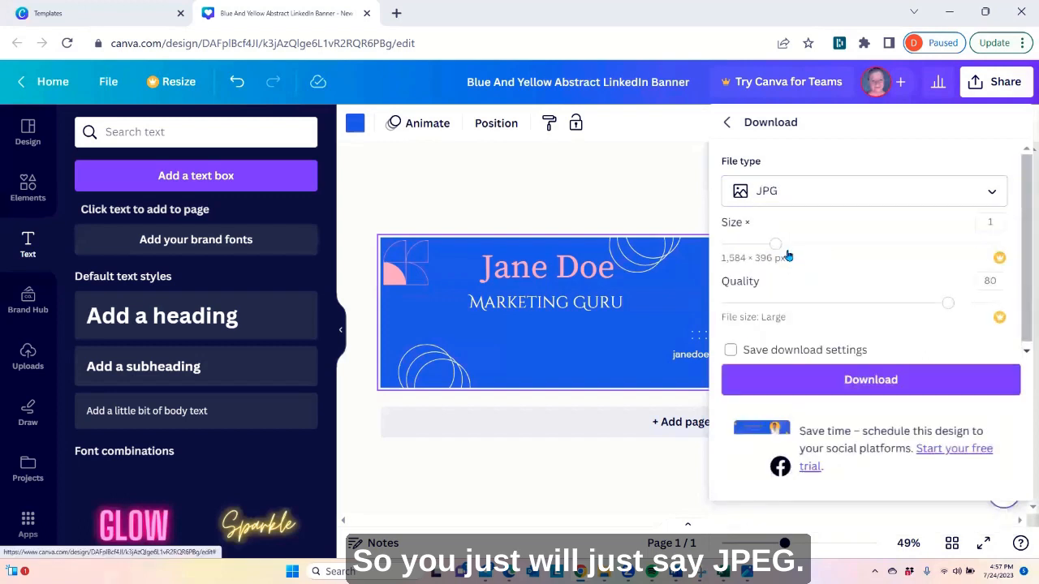
click(861, 386)
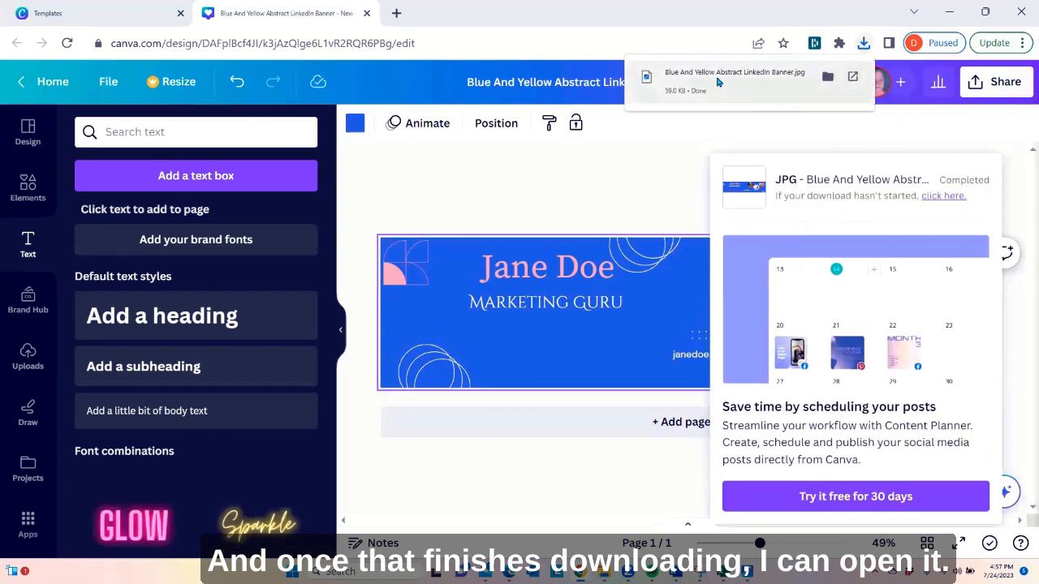
click(716, 81)
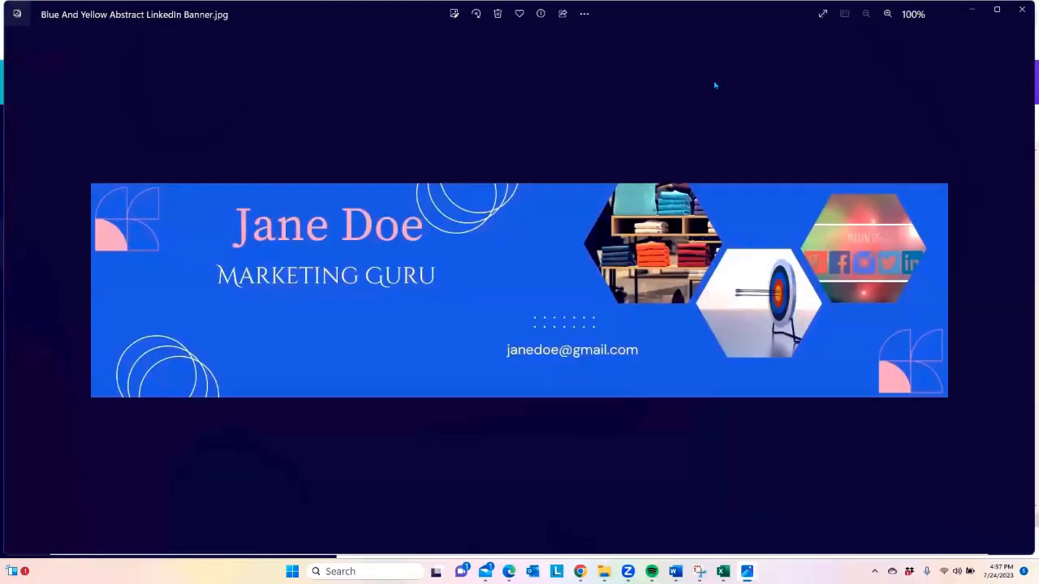
click(584, 15)
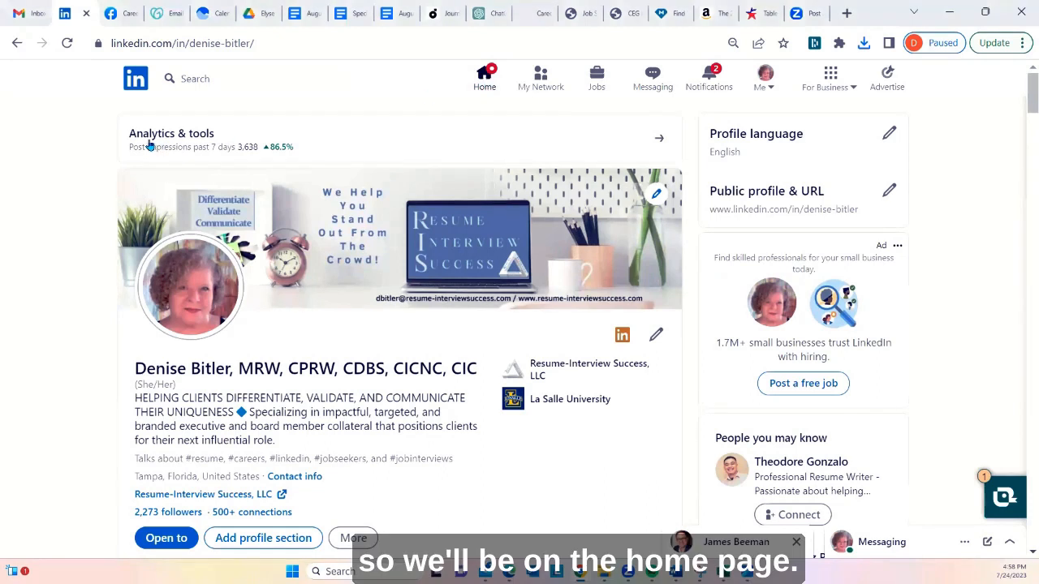
In LinkedIn, open the own profile from the home feed and bring up its background photo for editing
click(488, 81)
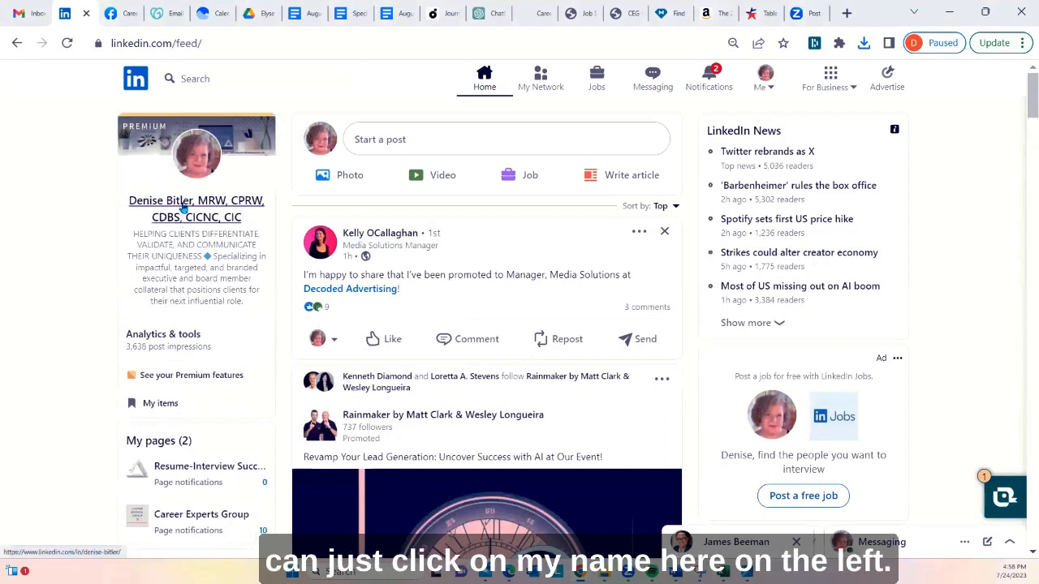
click(183, 208)
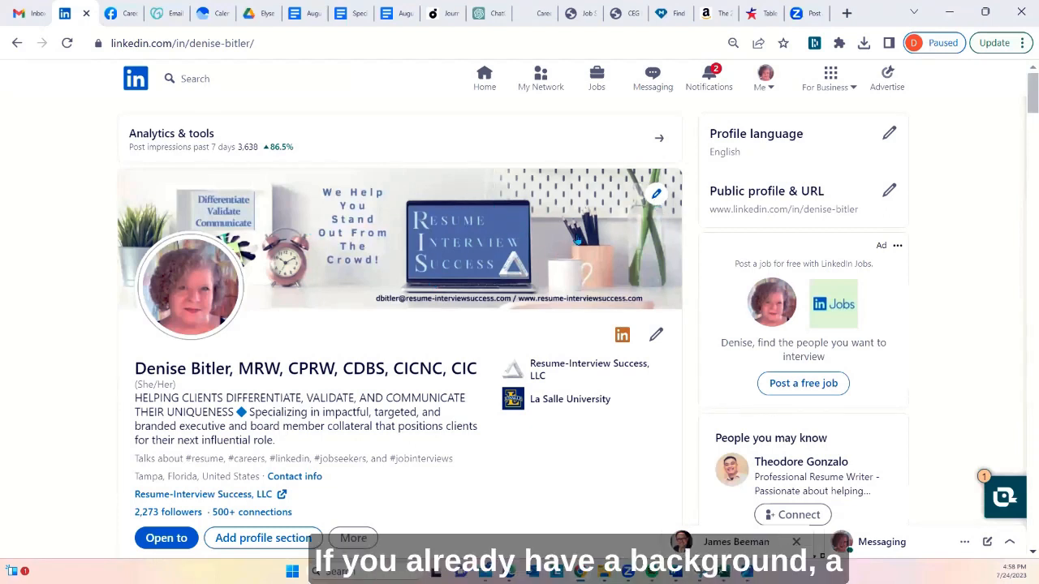
click(658, 197)
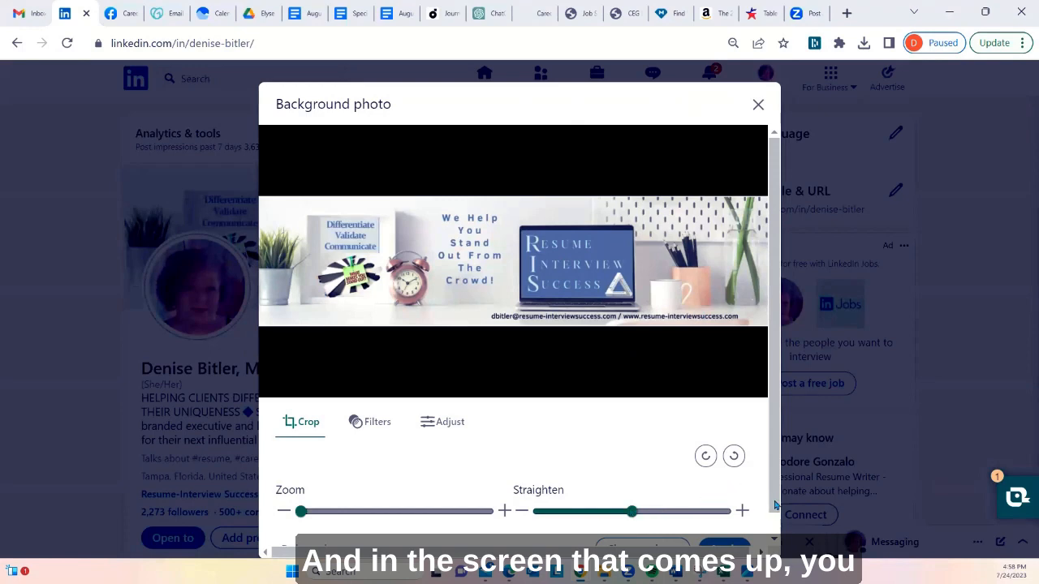
Choose to change the profile's background photo by uploading a photo from the computer
scroll(775, 507, down, 1)
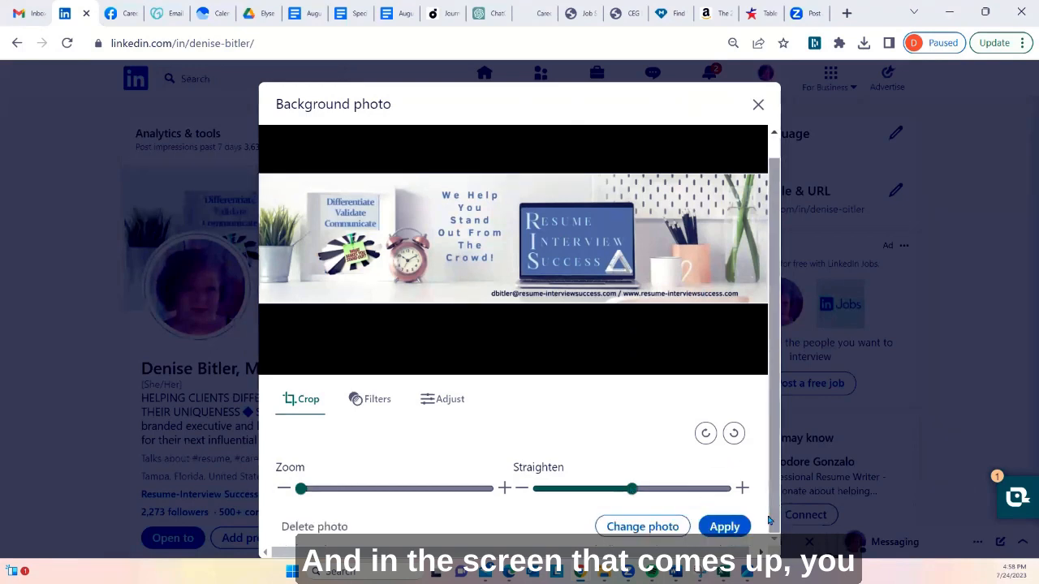
click(651, 529)
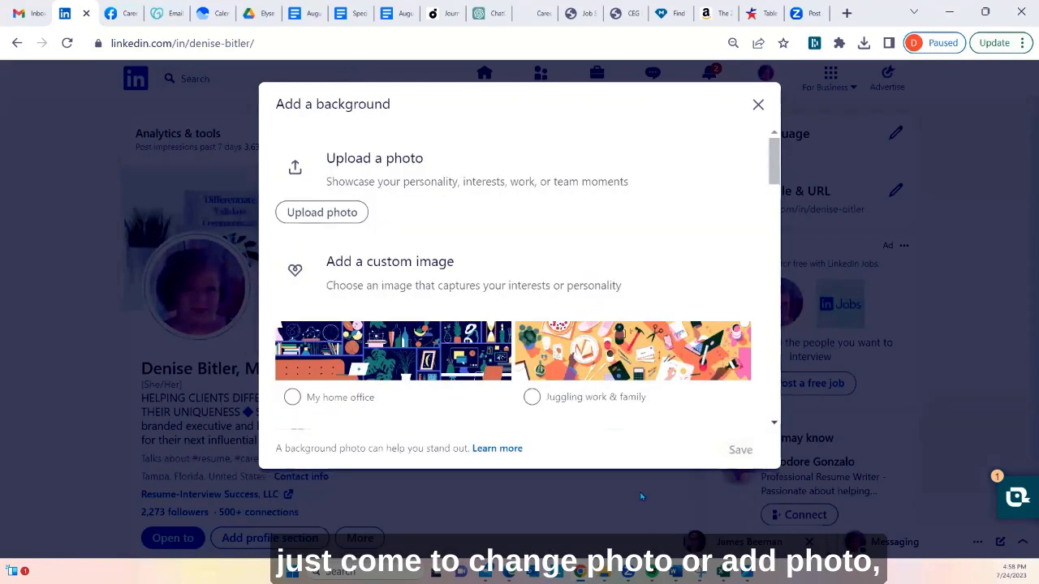
click(321, 216)
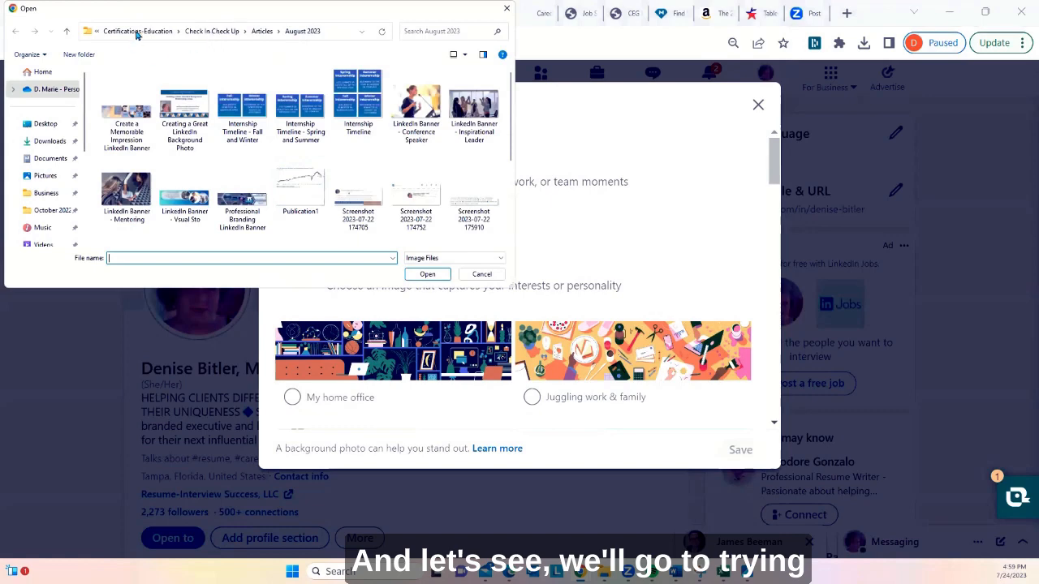
Browse to the Logo folder inside the Business folder in the file picker
click(138, 32)
click(222, 33)
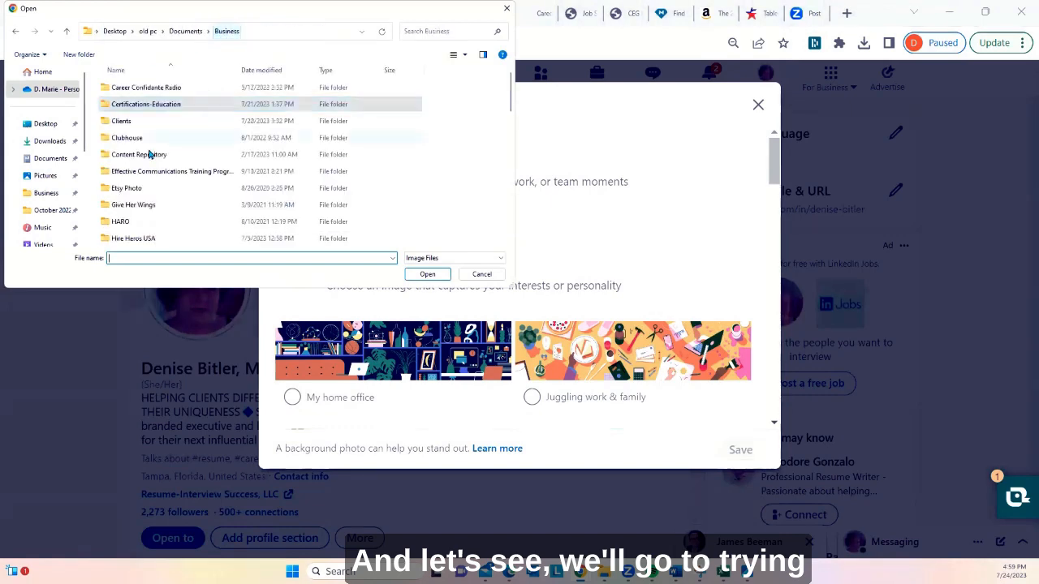
scroll(158, 210, down, 2)
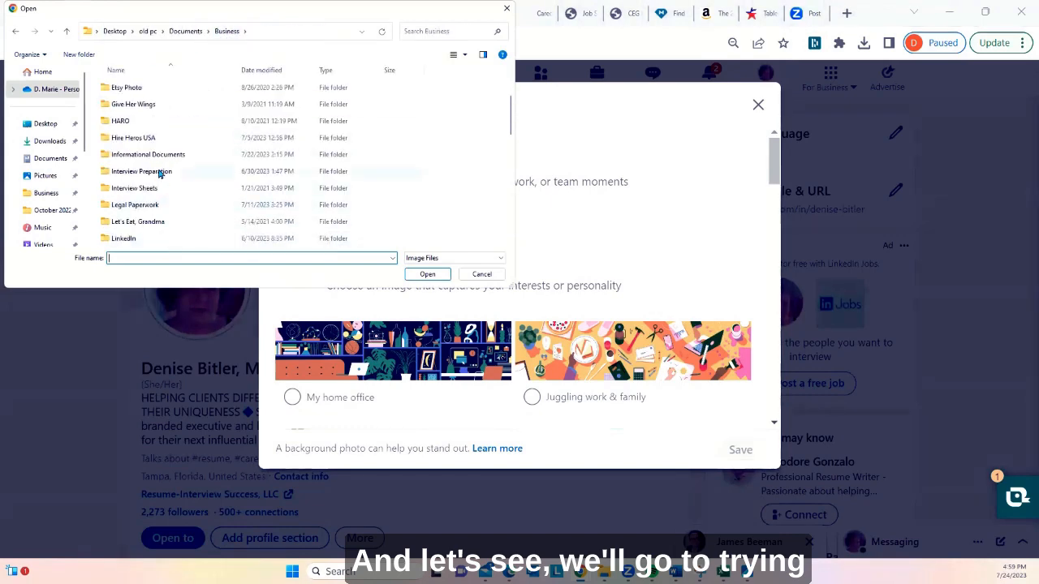
scroll(158, 171, down, 1)
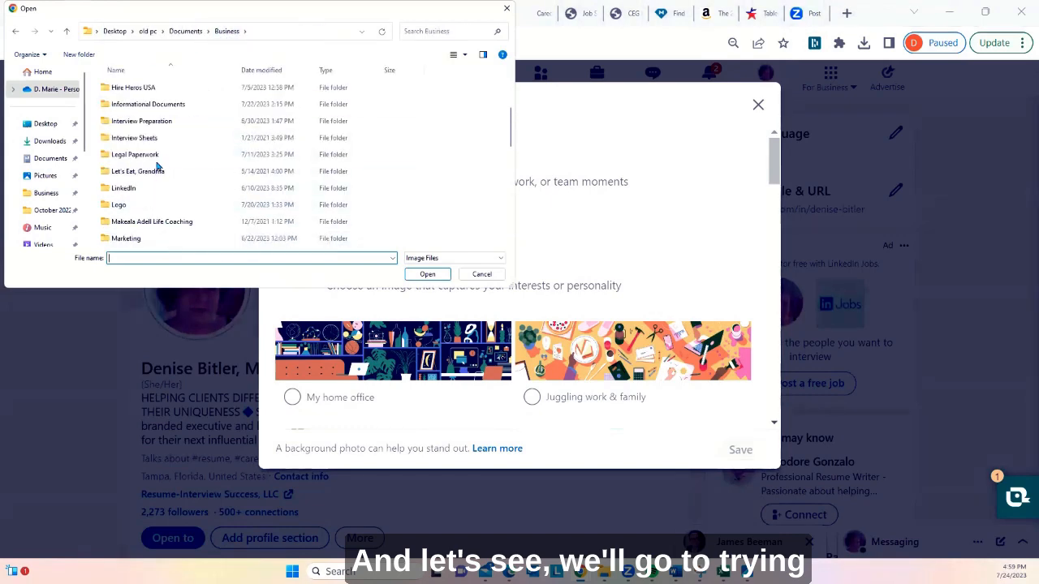
double_click(157, 207)
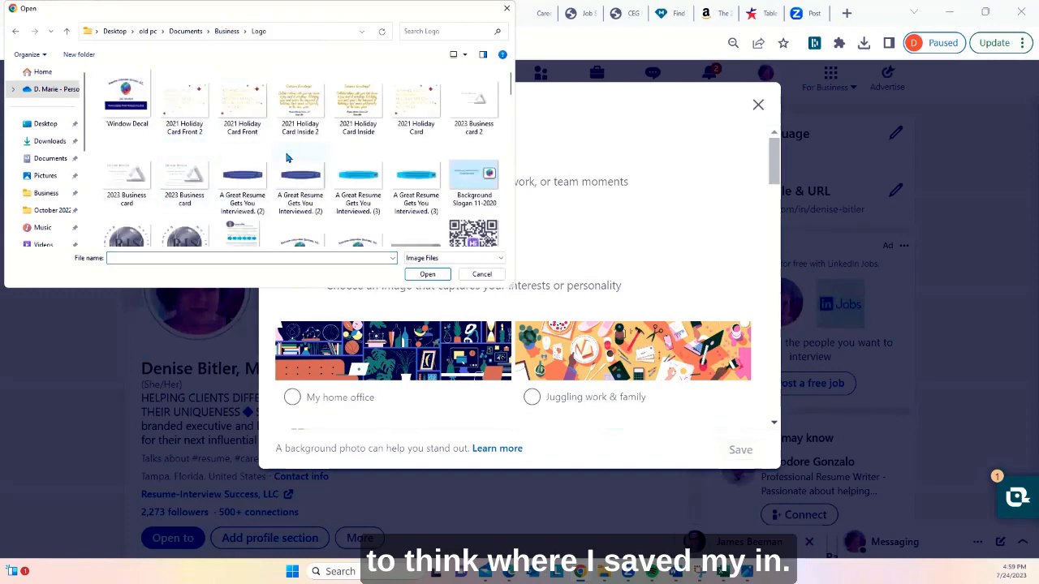
Upload the LinkedIn Banner Background image from the Logo folder as the new background photo
scroll(300, 156, down, 4)
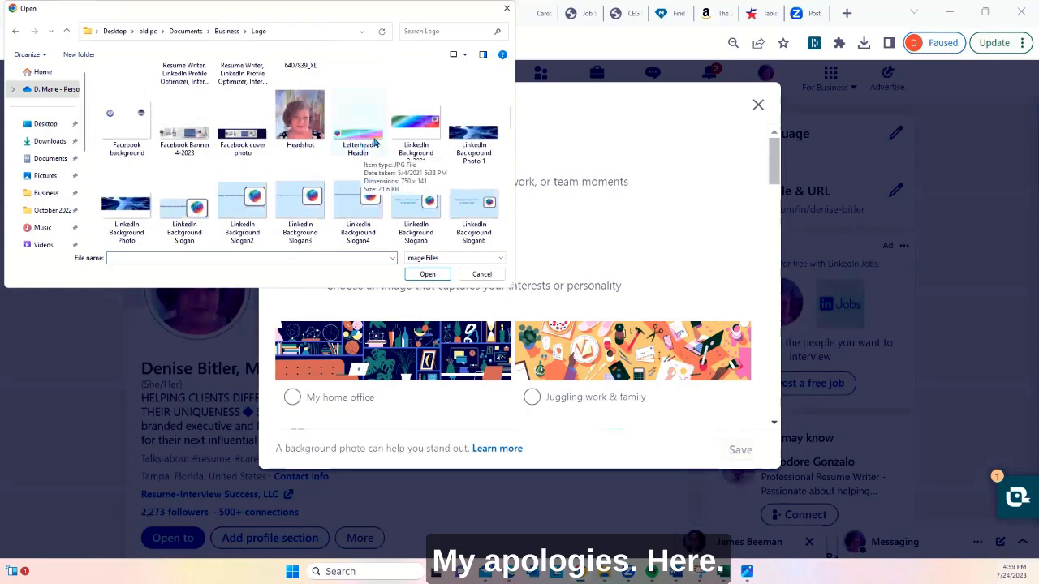
scroll(375, 143, down, 1)
scroll(375, 142, down, 1)
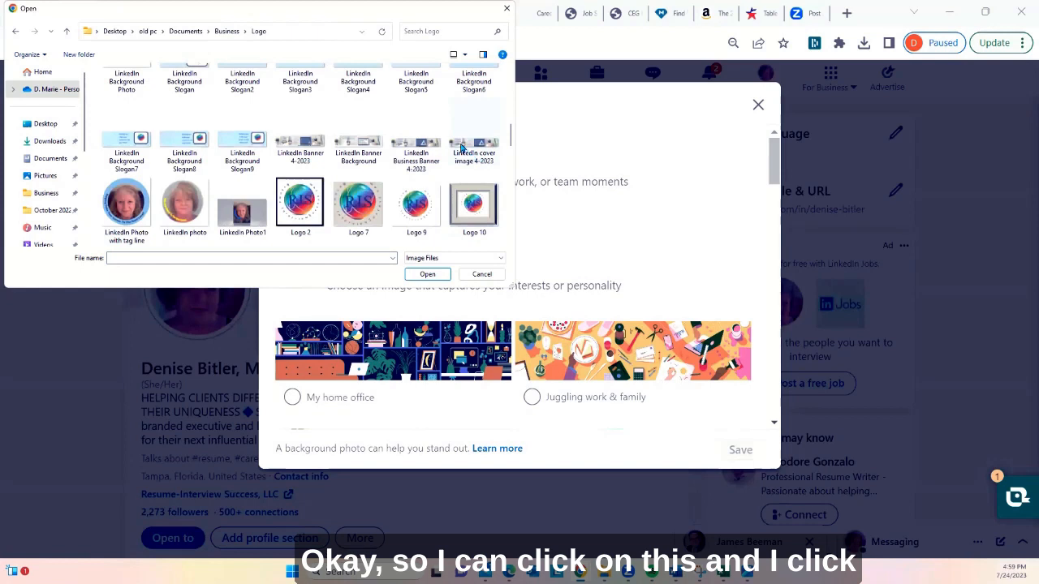
click(360, 149)
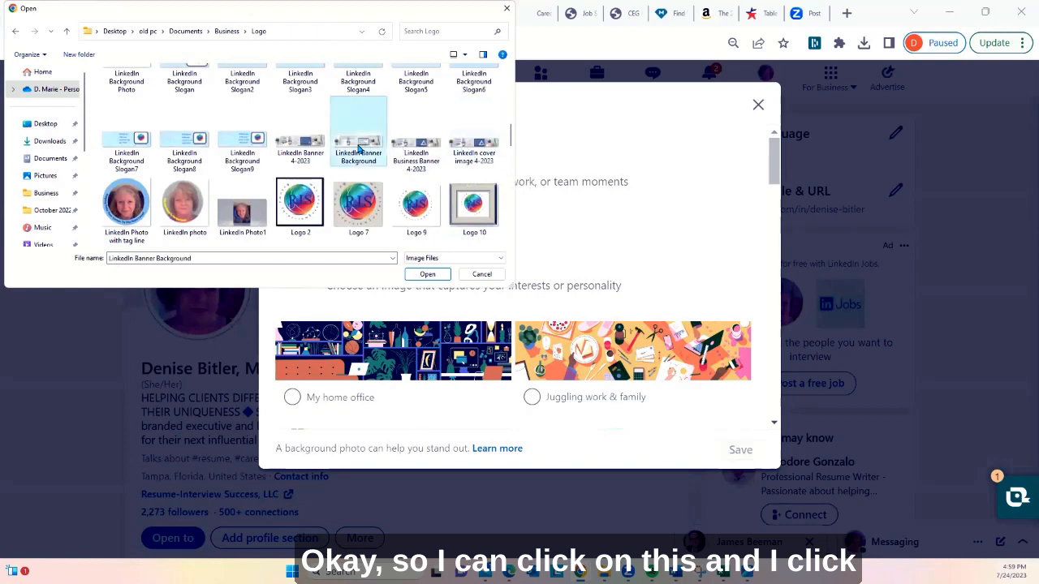
click(431, 276)
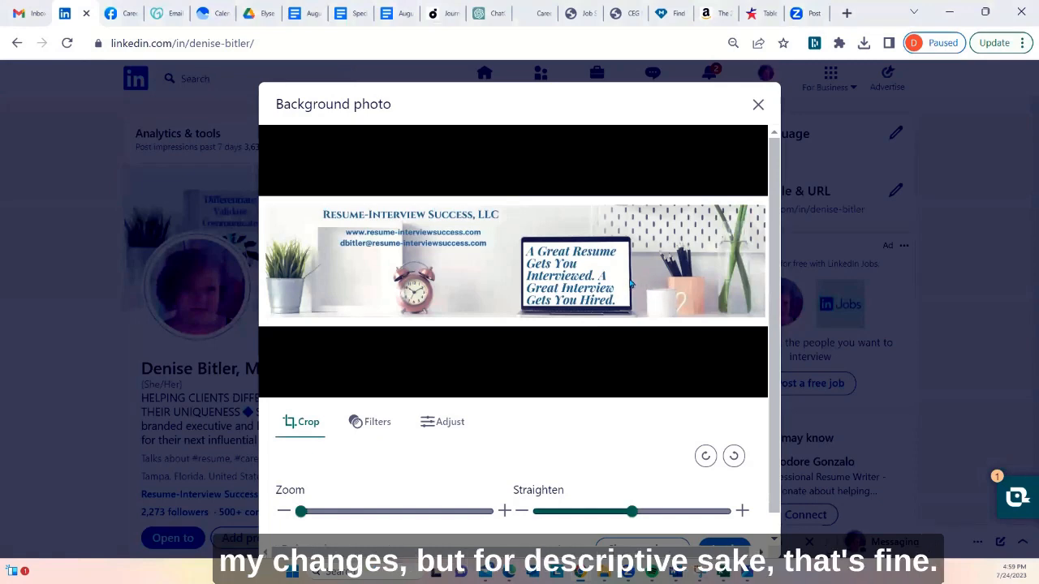
scroll(511, 383, down, 1)
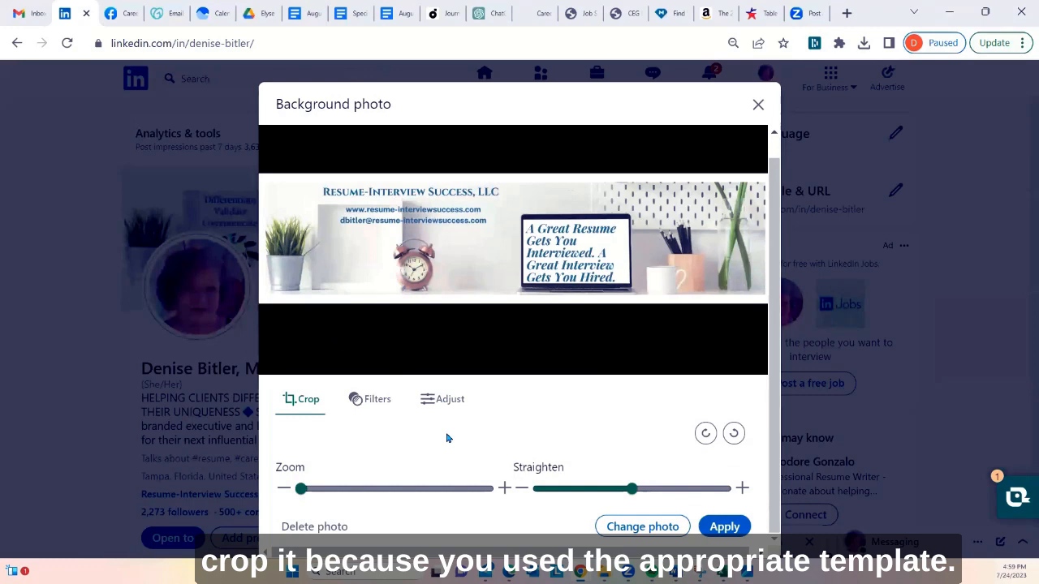
Try the Studio, Spotlight, Classic and Luminate filters on the background photo, then restore the Original filter
click(369, 400)
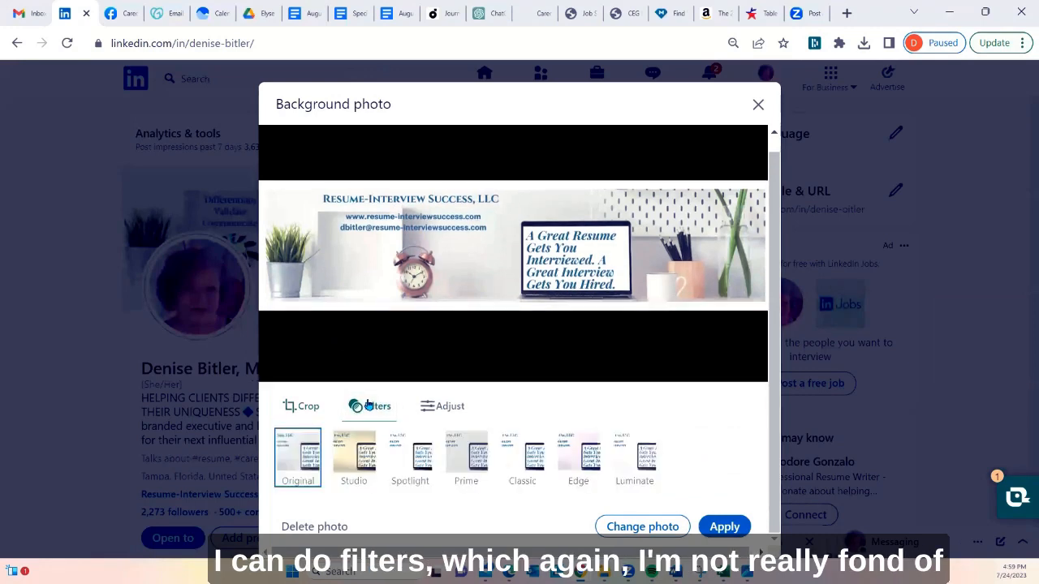
click(359, 459)
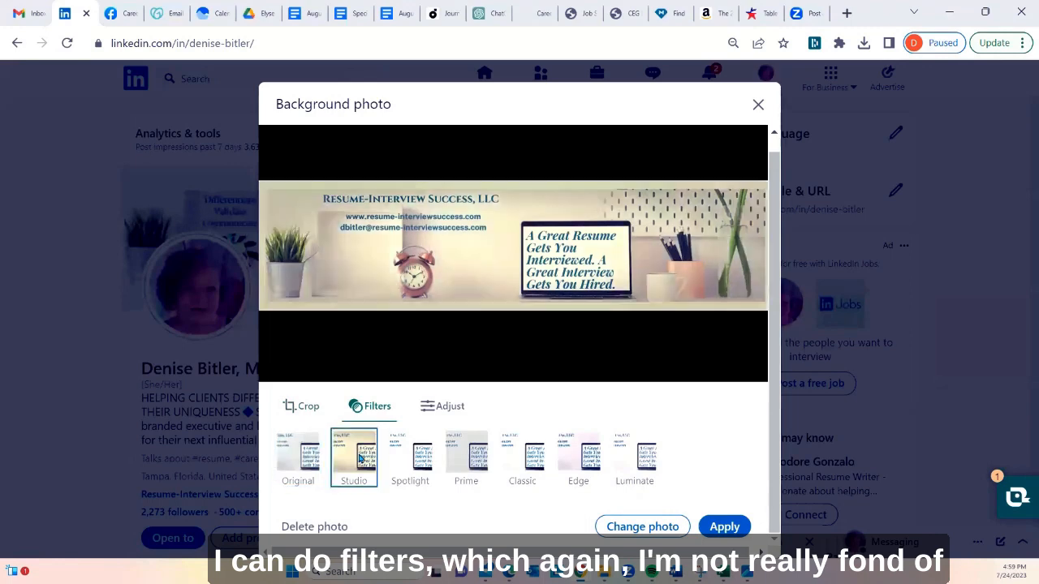
click(408, 456)
click(520, 457)
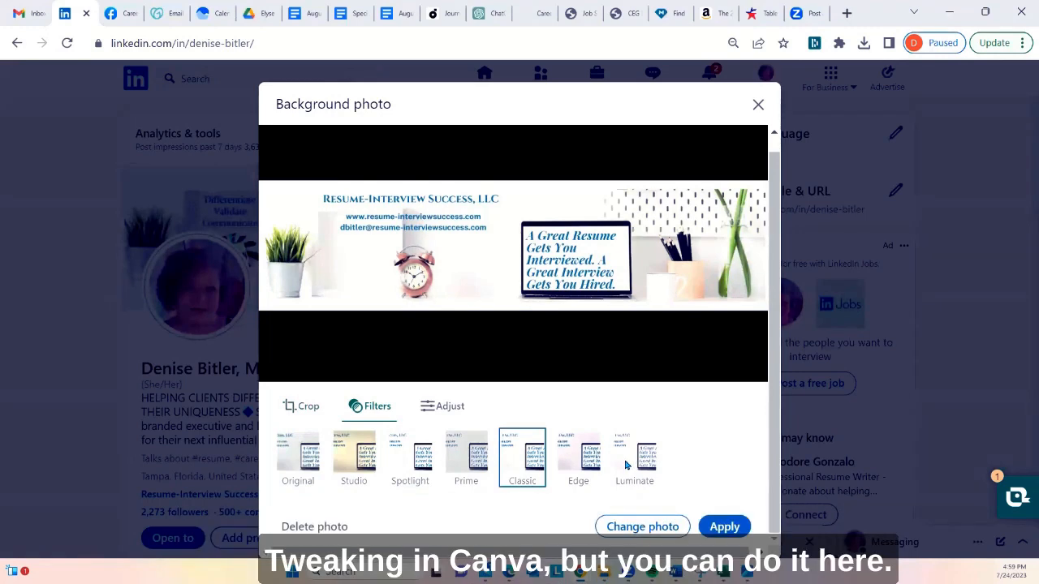
click(614, 454)
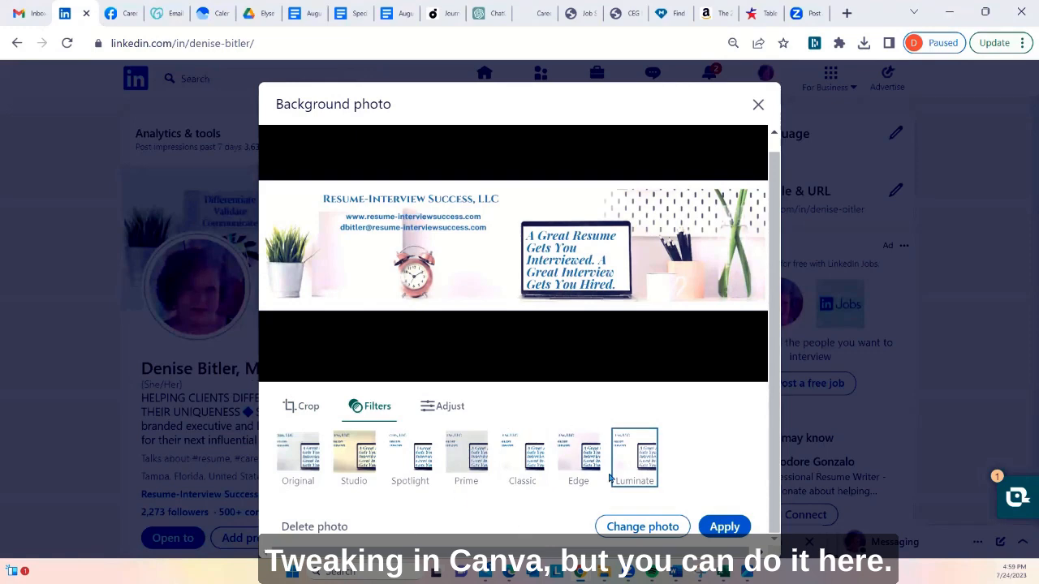
click(303, 460)
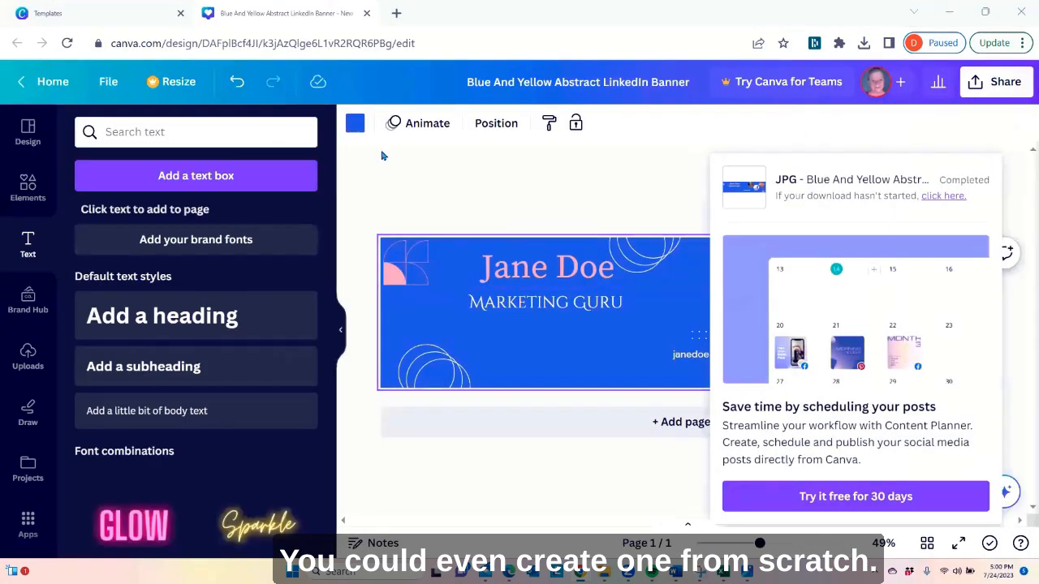
Switch to Canva, return to its home page, search for linkedin and choose the LinkedIn Background Photo design type
click(65, 83)
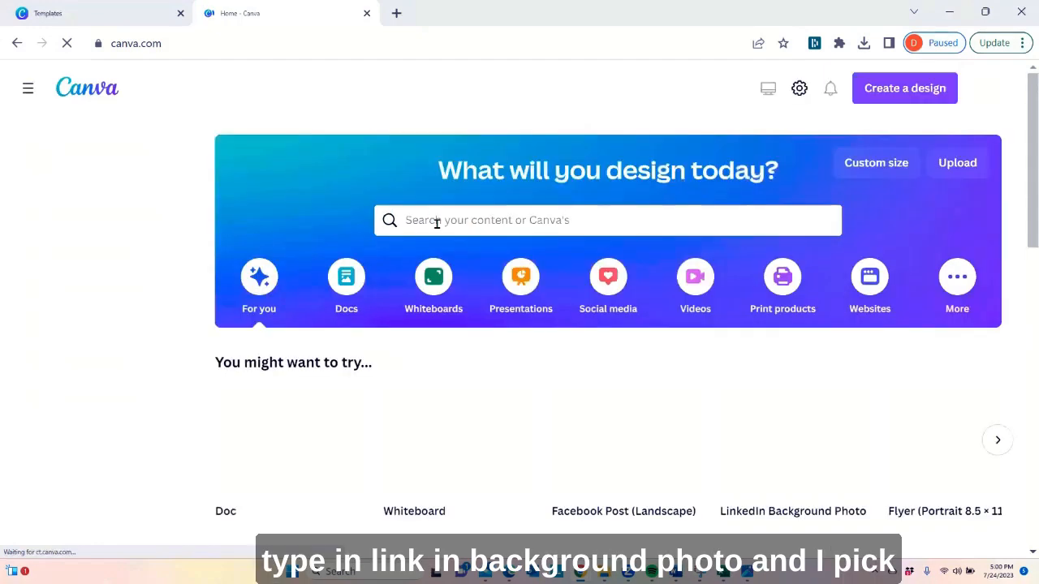
text(linke)
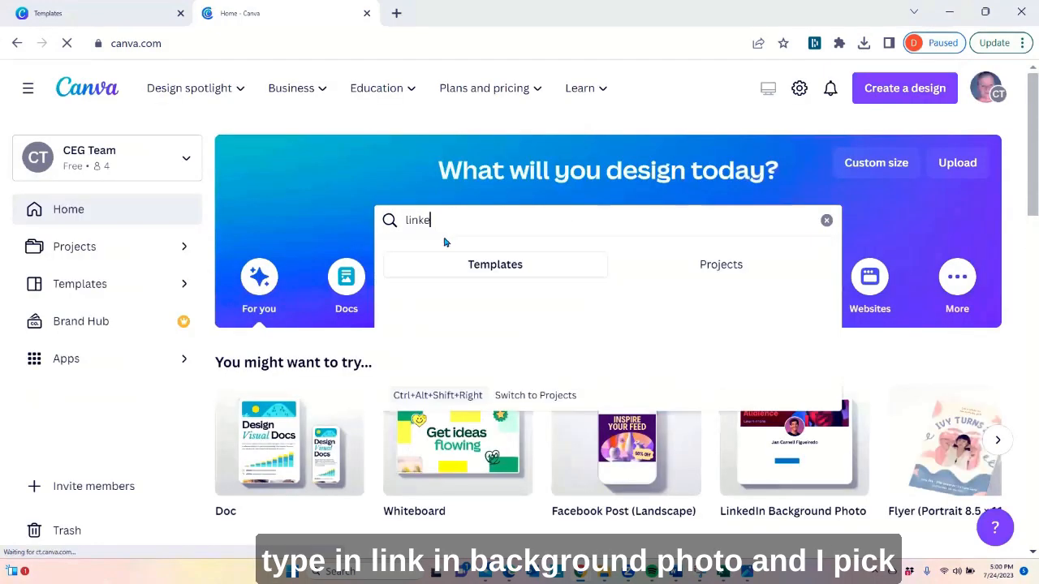
text(din)
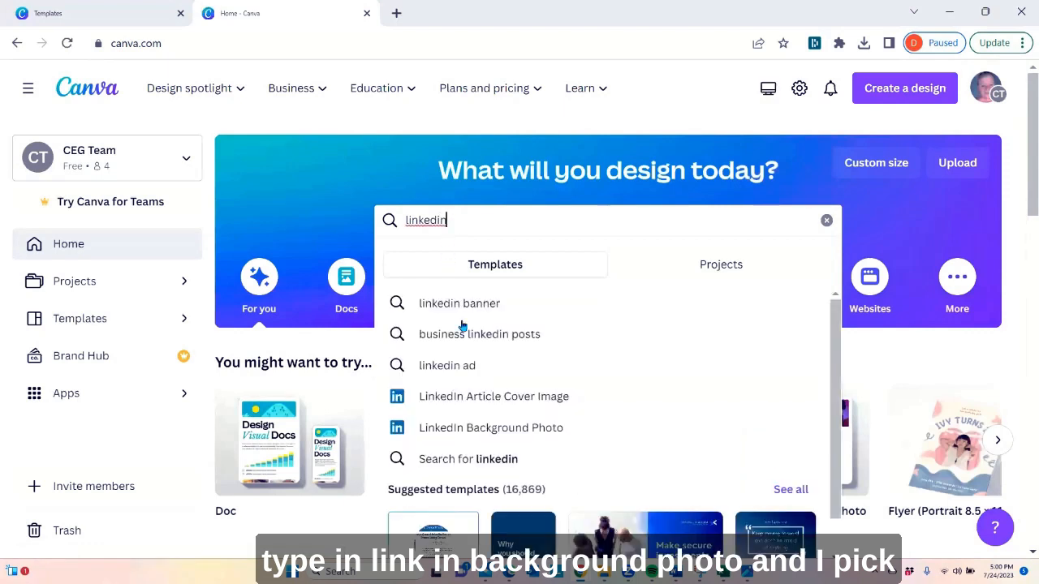
click(498, 431)
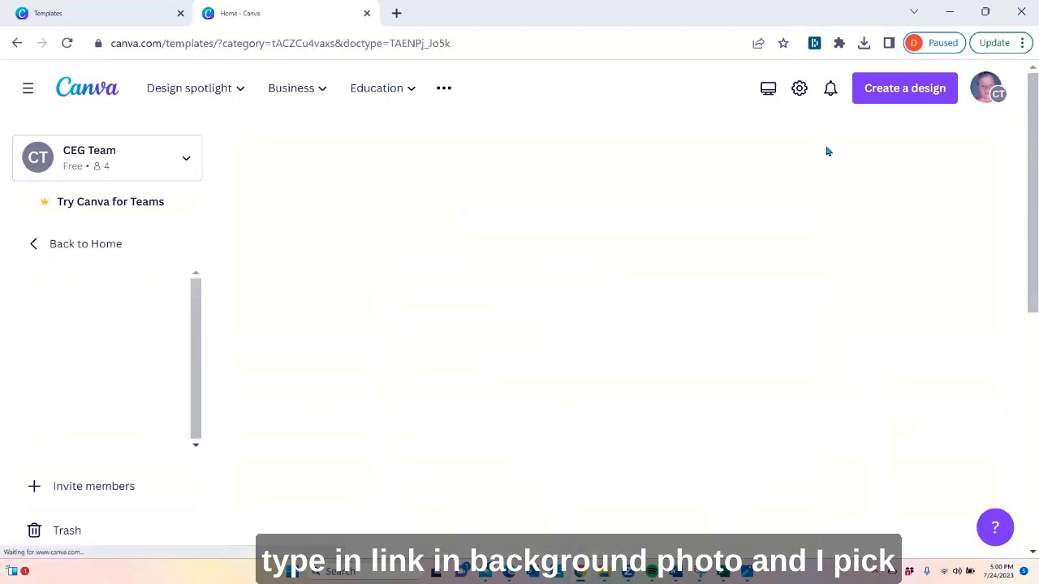
Start a new blank LinkedIn banner design from the LinkedIn banner templates page
scroll(513, 291, down, 1)
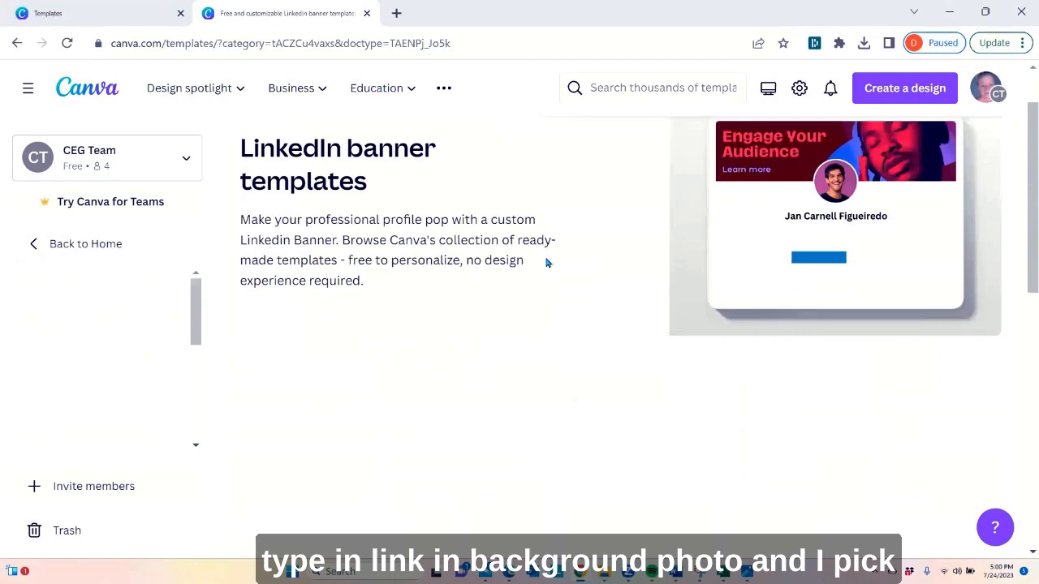
scroll(547, 262, down, 1)
click(287, 364)
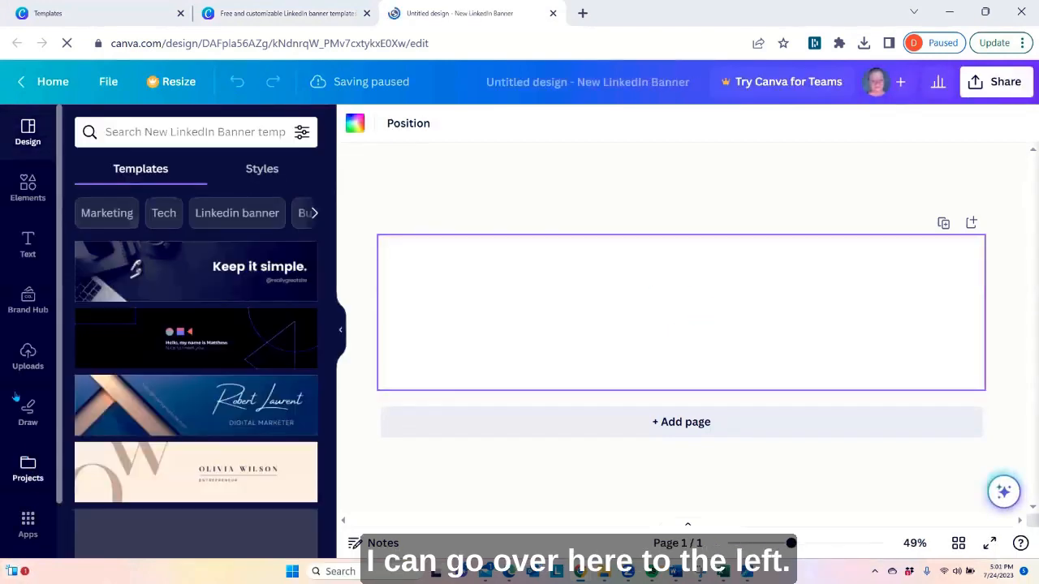
Open the Backgrounds collection from the More from Canva apps
scroll(18, 402, down, 1)
scroll(13, 268, up, 1)
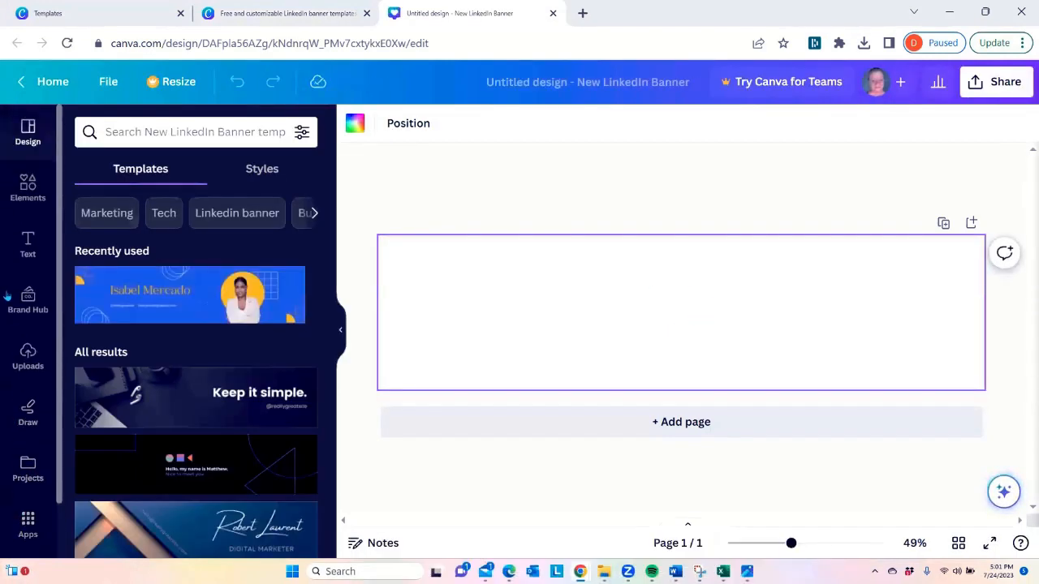
scroll(17, 180, down, 1)
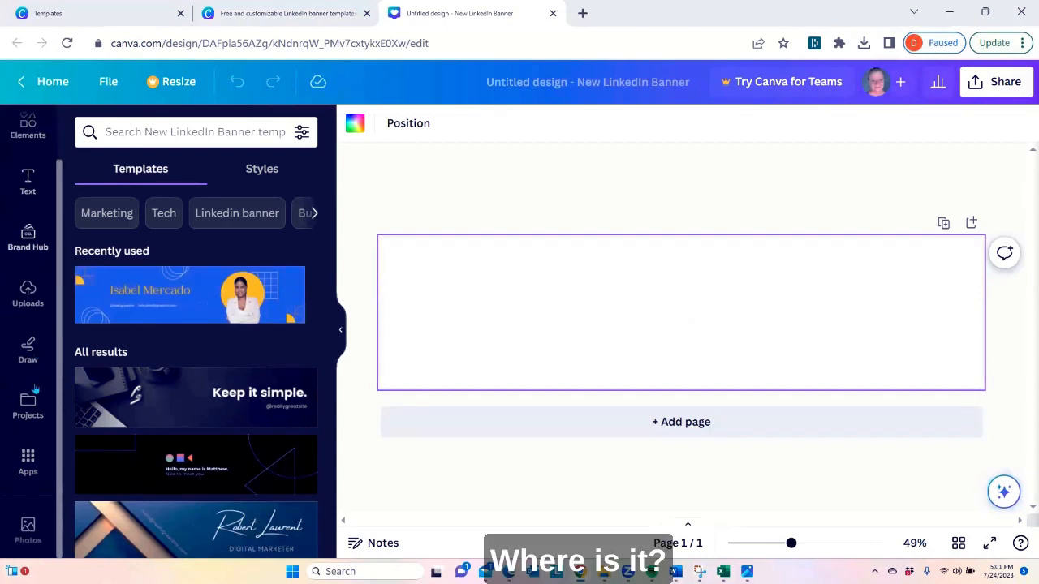
click(26, 463)
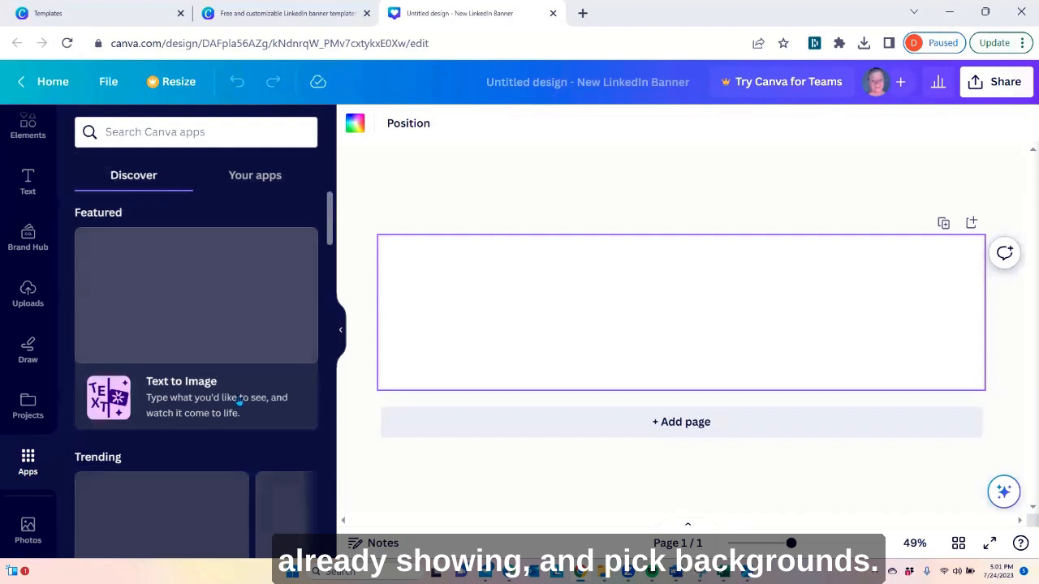
scroll(239, 400, down, 3)
scroll(240, 399, down, 3)
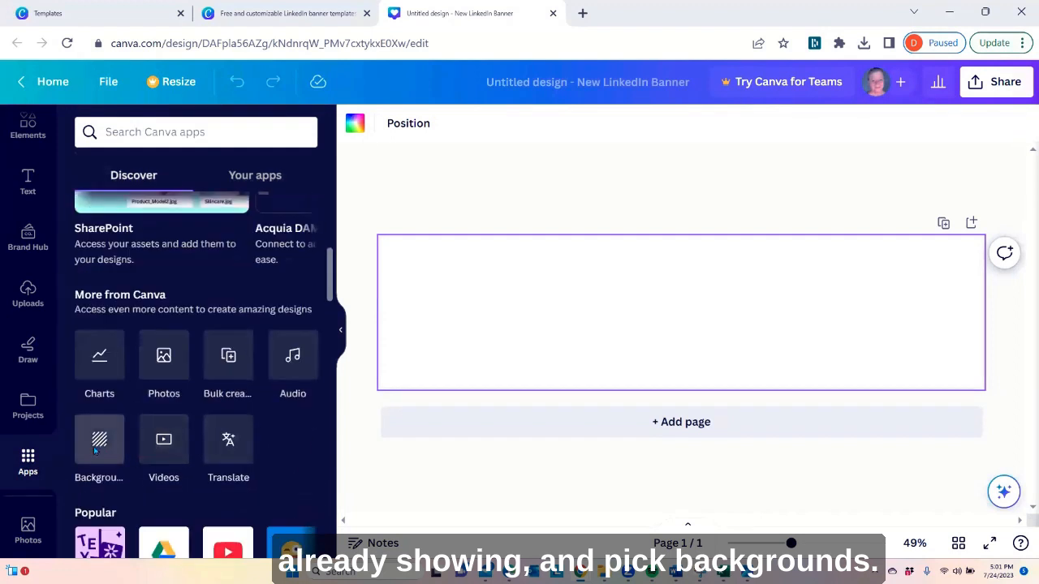
click(99, 443)
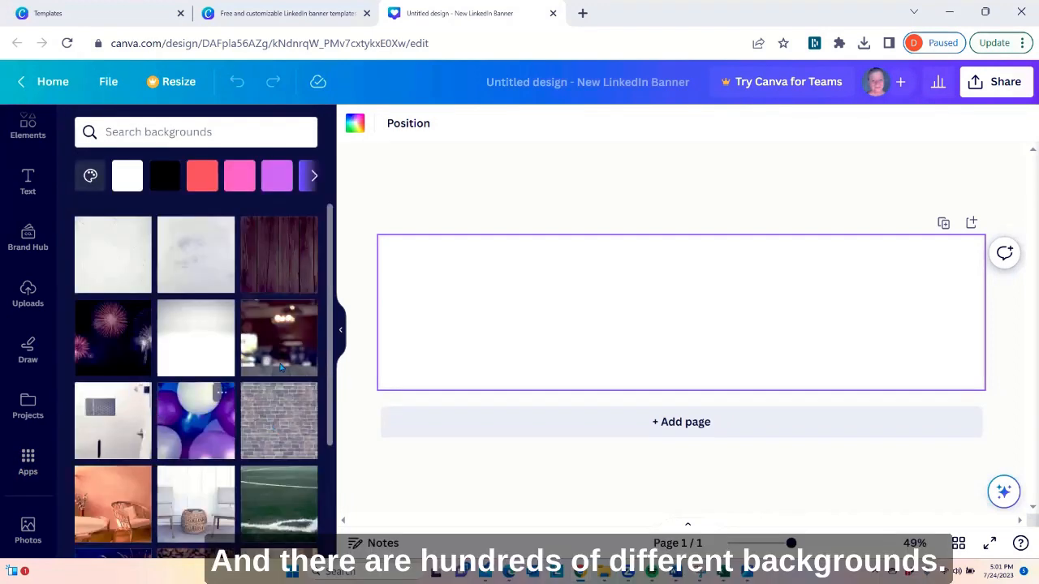
Browse the available backgrounds and apply the subtle beige mottled texture to the blank banner
scroll(164, 438, down, 7)
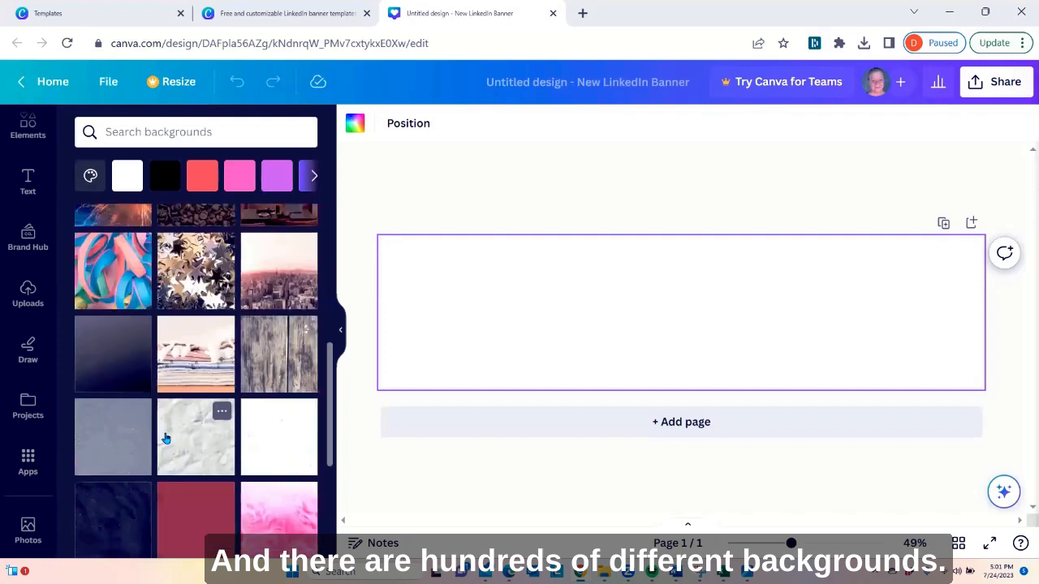
scroll(164, 442, down, 3)
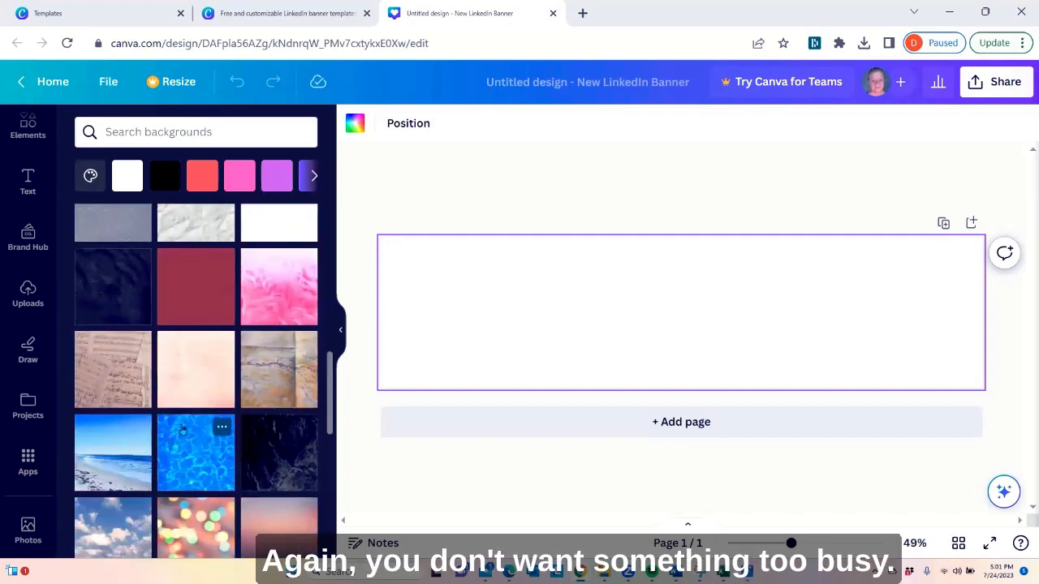
scroll(169, 439, down, 3)
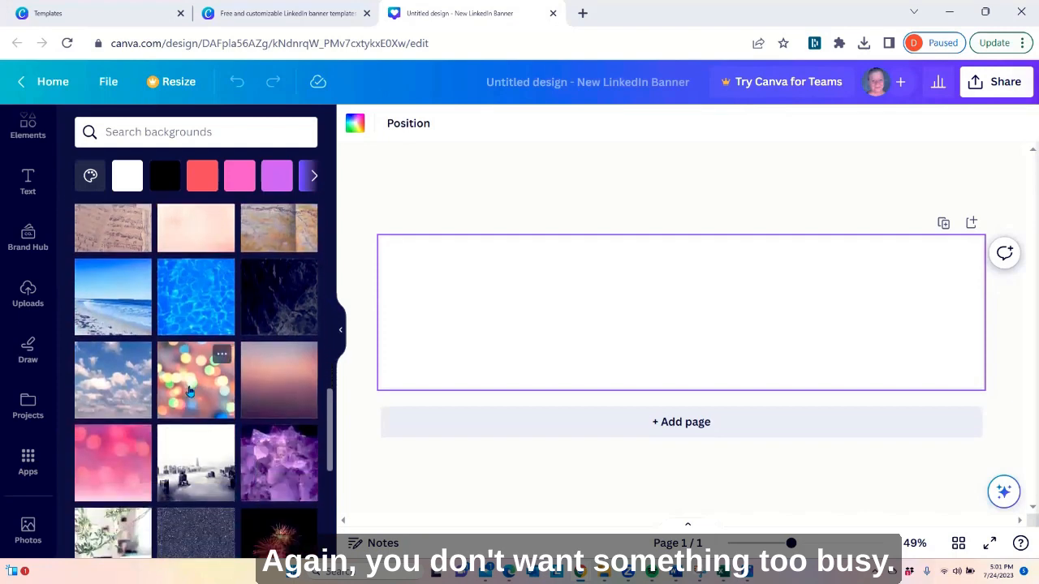
scroll(189, 391, down, 1)
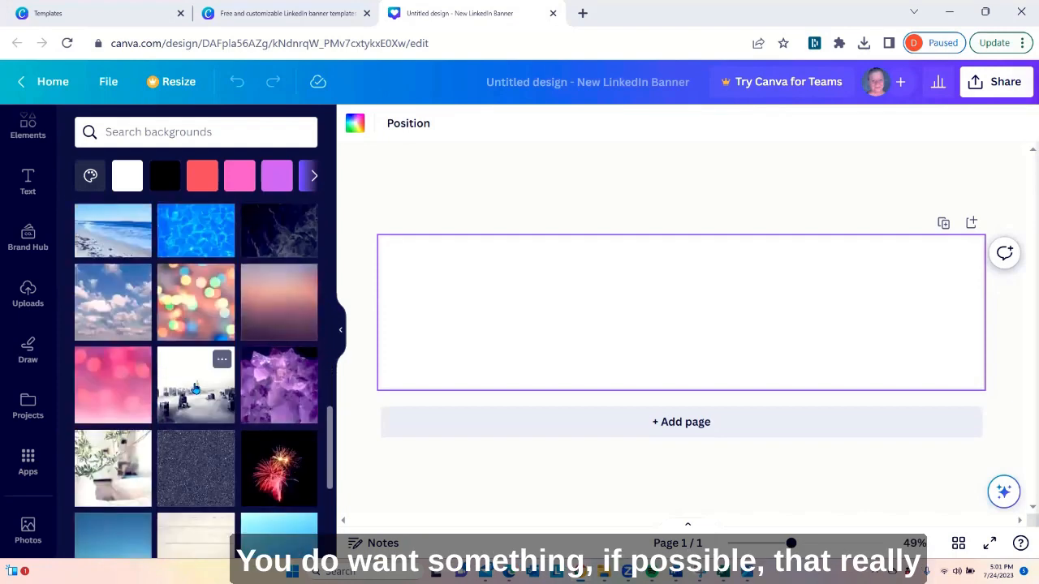
scroll(195, 390, down, 2)
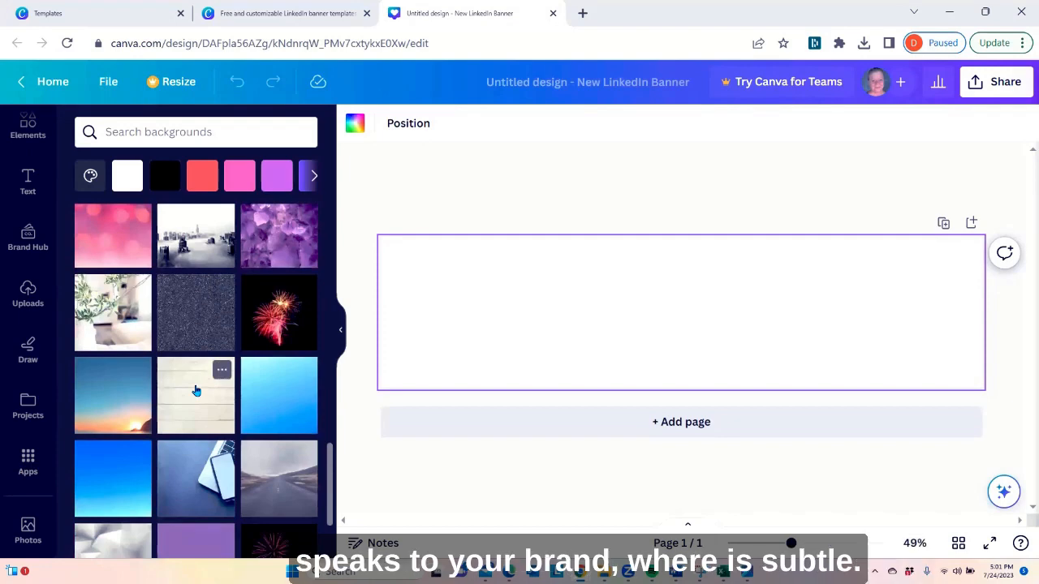
scroll(199, 395, down, 2)
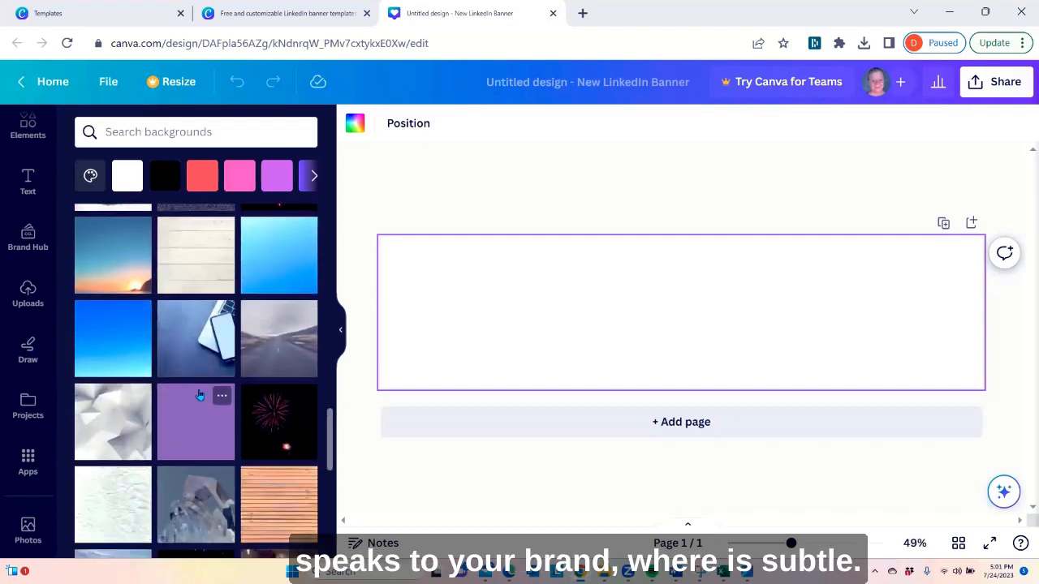
scroll(200, 402, down, 1)
scroll(201, 403, down, 2)
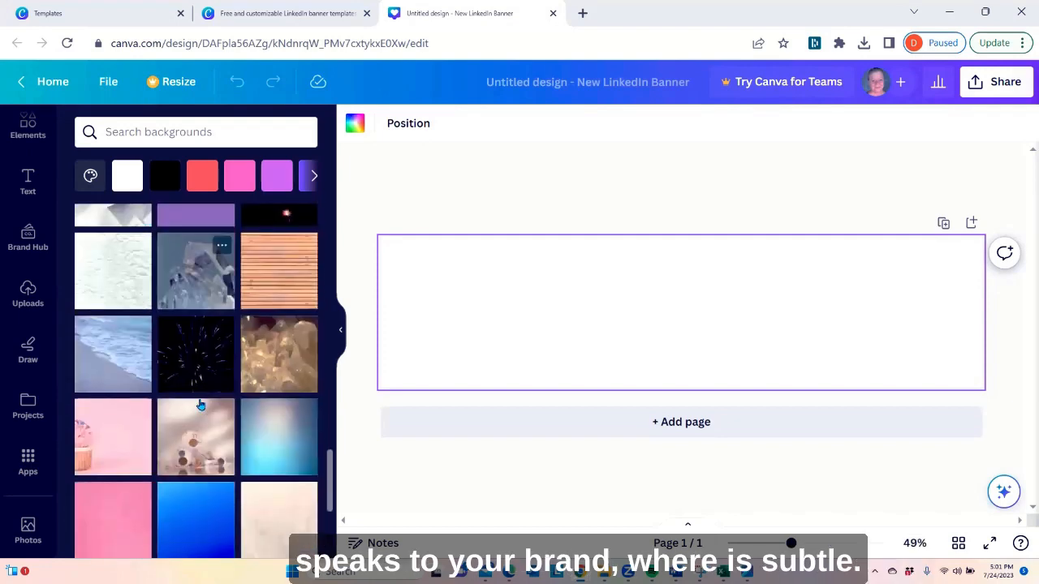
scroll(200, 406, down, 1)
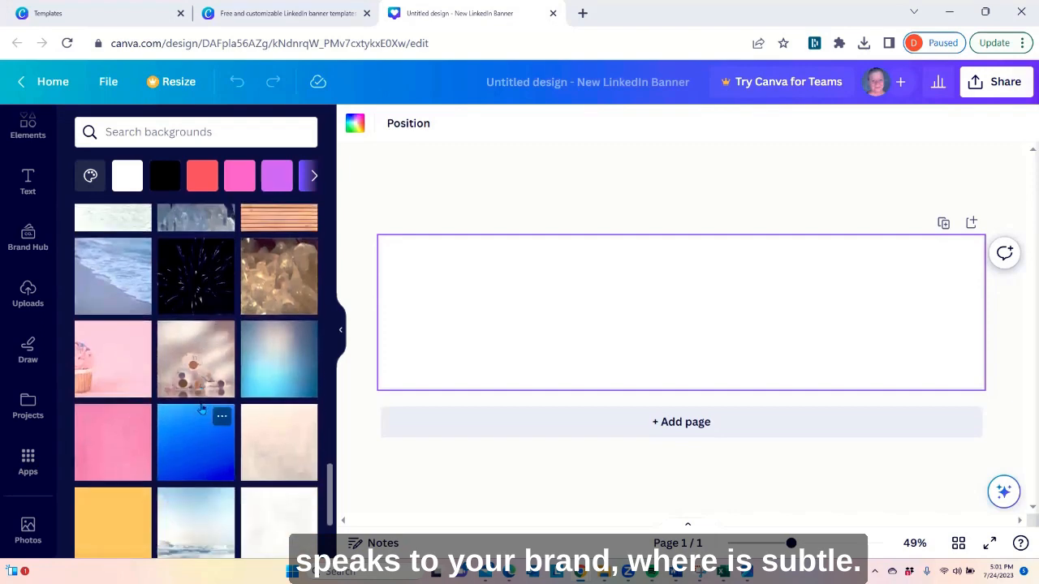
scroll(202, 417, down, 1)
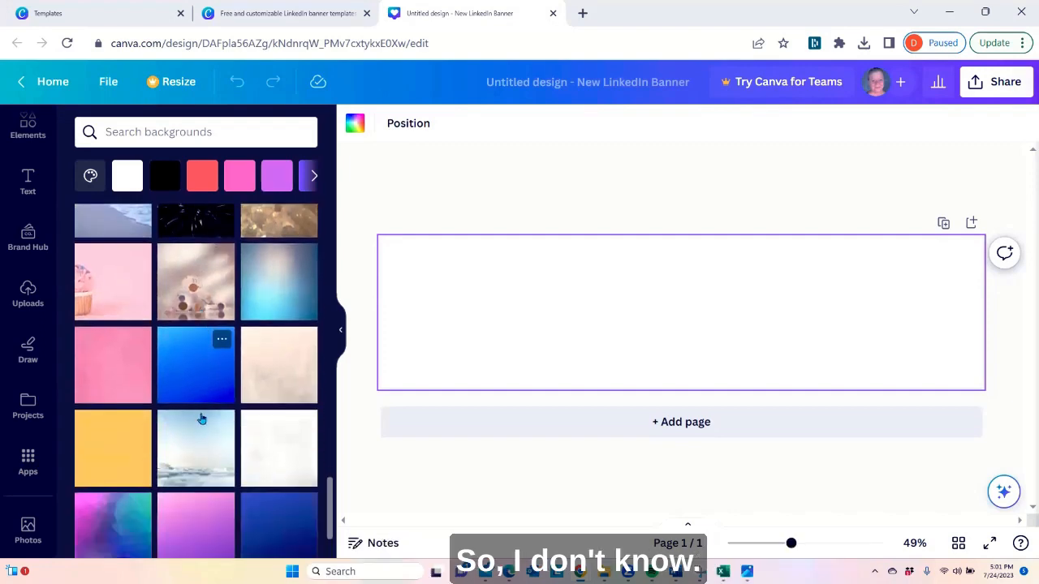
click(282, 381)
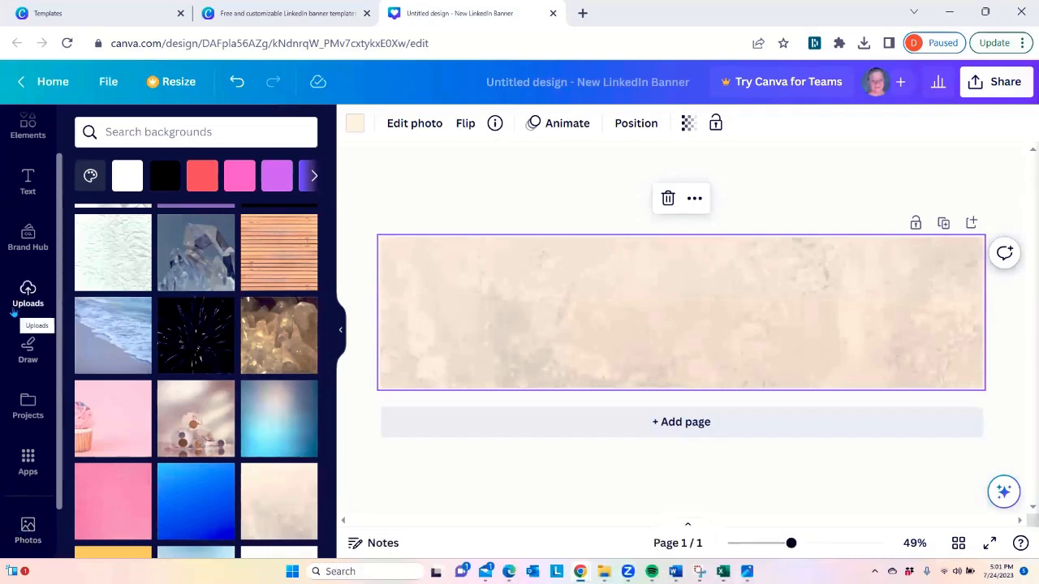
Search Canva's photo library for career
scroll(12, 308, up, 2)
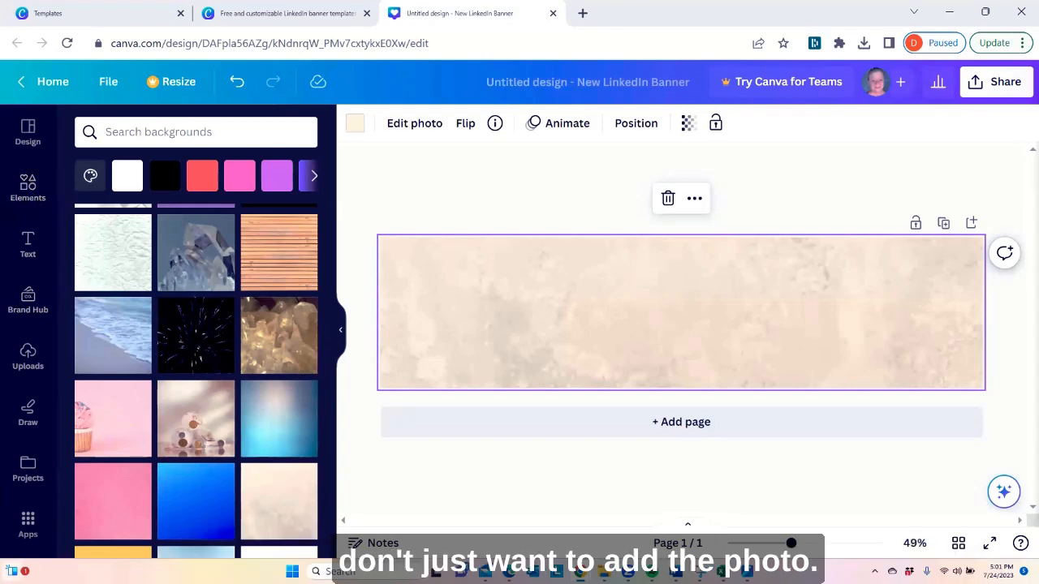
scroll(26, 468, down, 2)
click(25, 468)
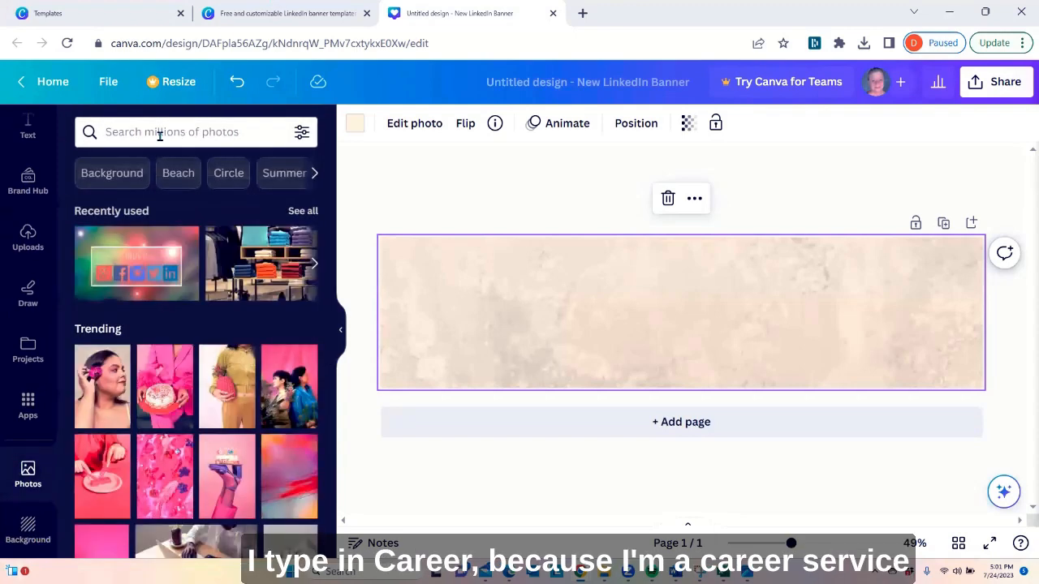
click(158, 133)
text(career)
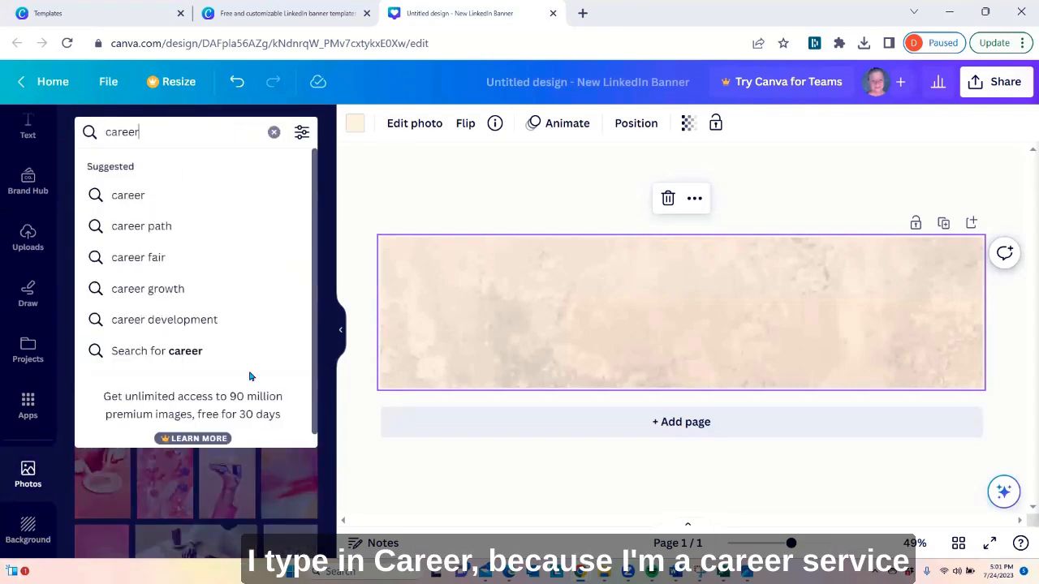
key(Return)
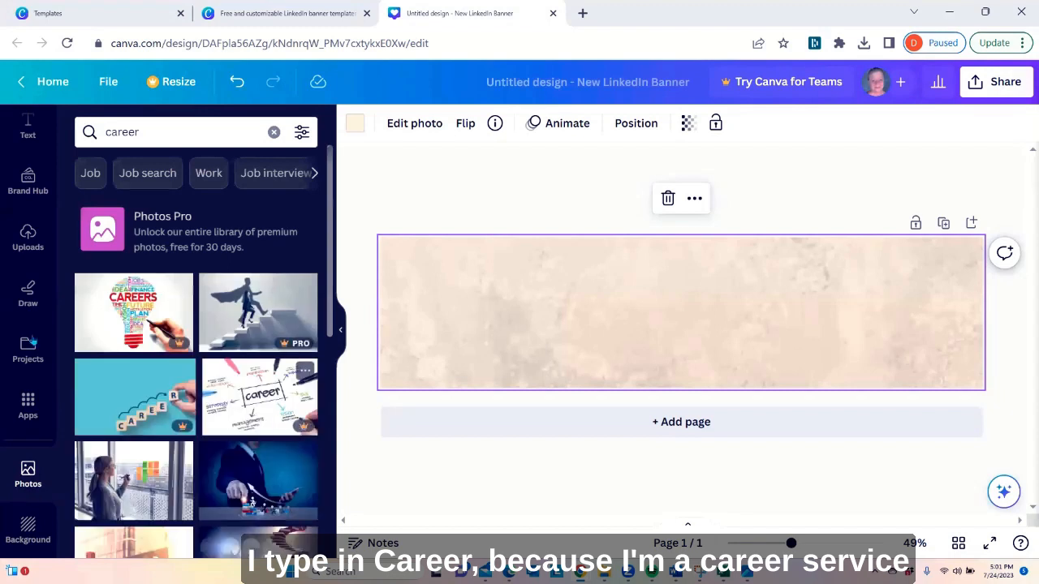
Add the photo of wooden letter tiles spelling CAREER to the banner, and select the beige background behind it
scroll(244, 365, down, 3)
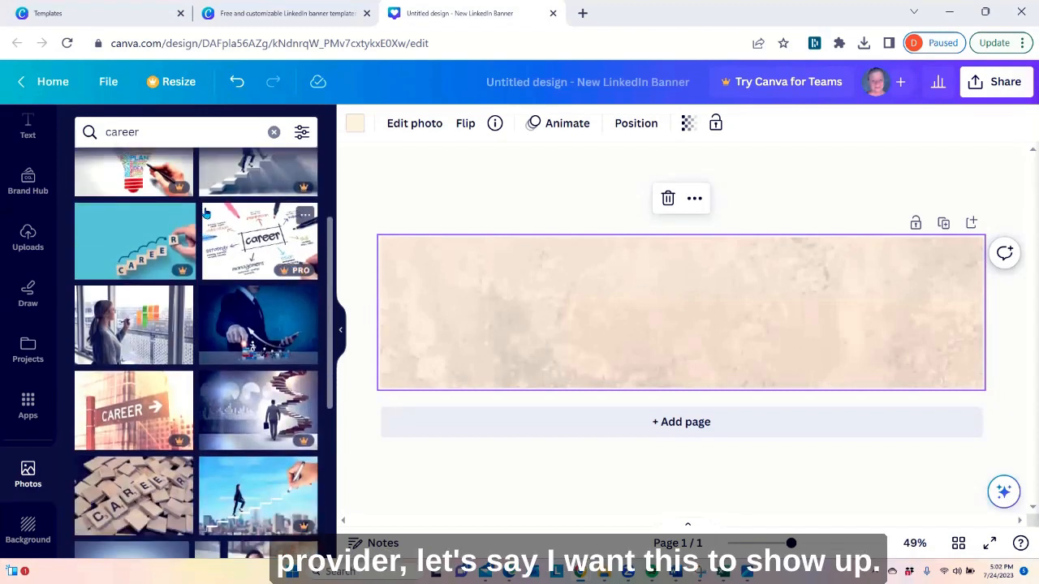
scroll(211, 212, down, 3)
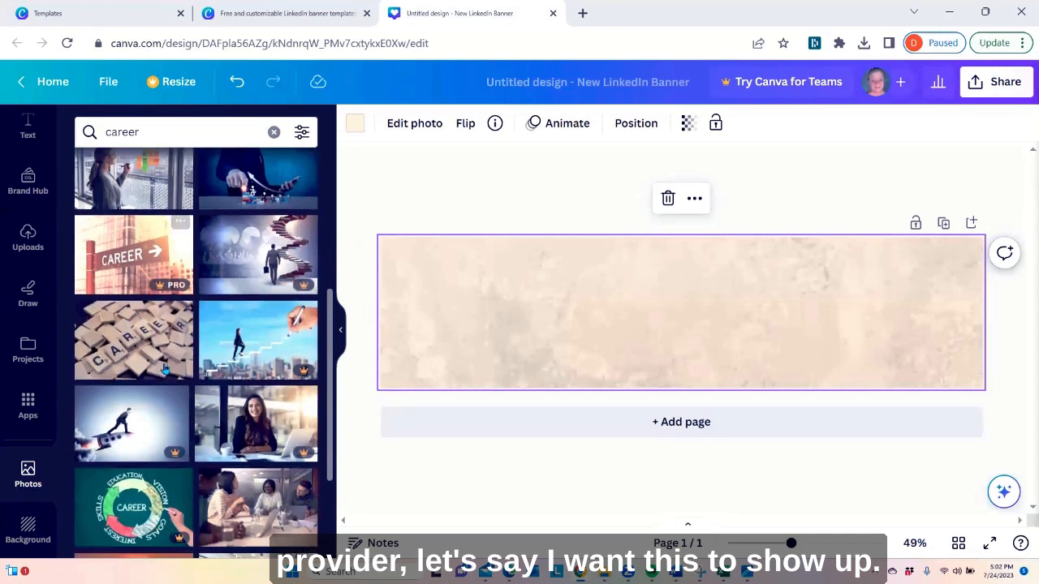
click(126, 345)
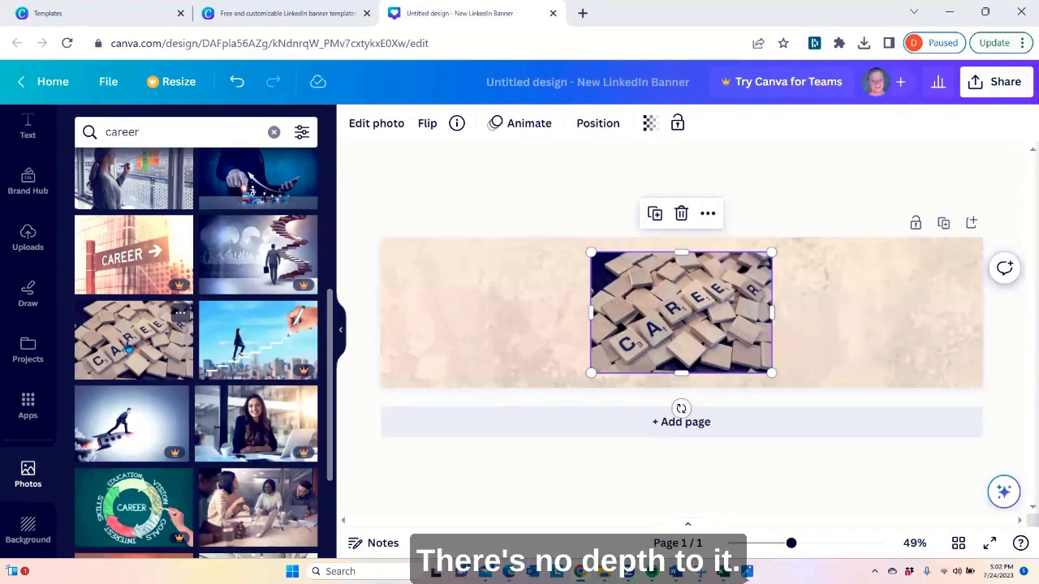
scroll(7, 254, up, 2)
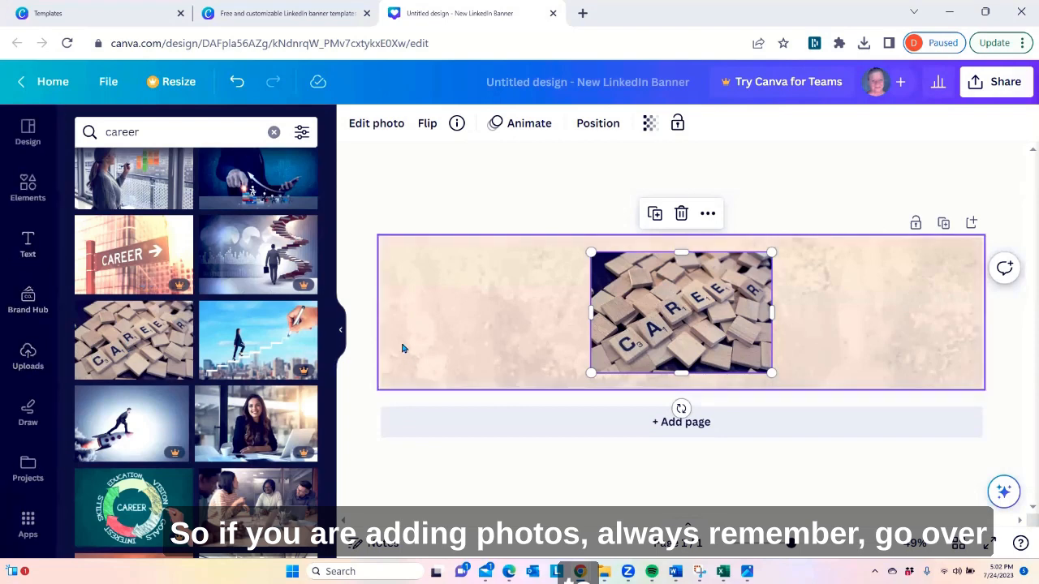
click(524, 319)
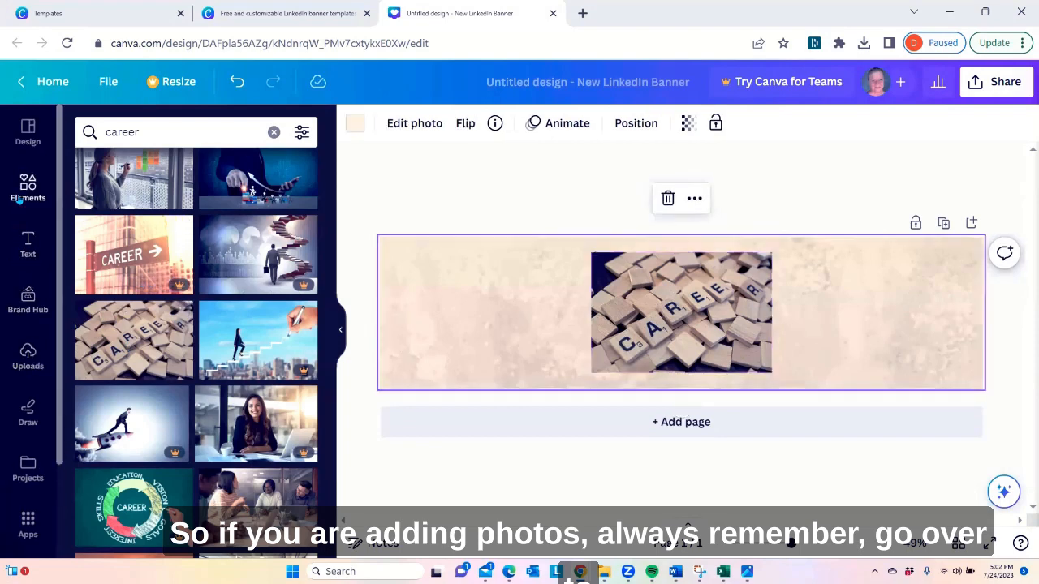
Open the full Frames collection in Elements and look through the available frame shapes
click(20, 200)
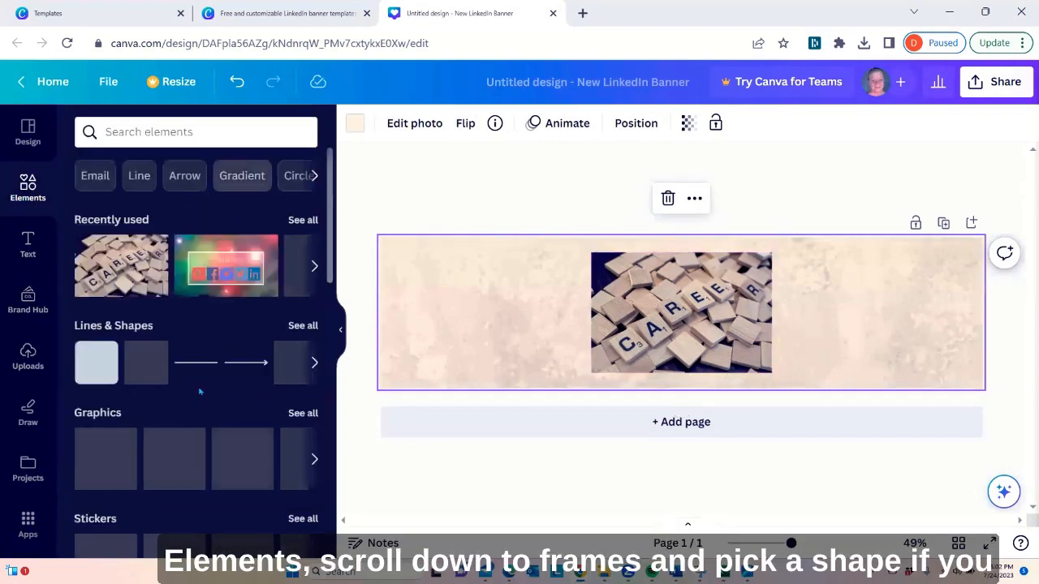
scroll(202, 397, down, 5)
scroll(203, 397, down, 5)
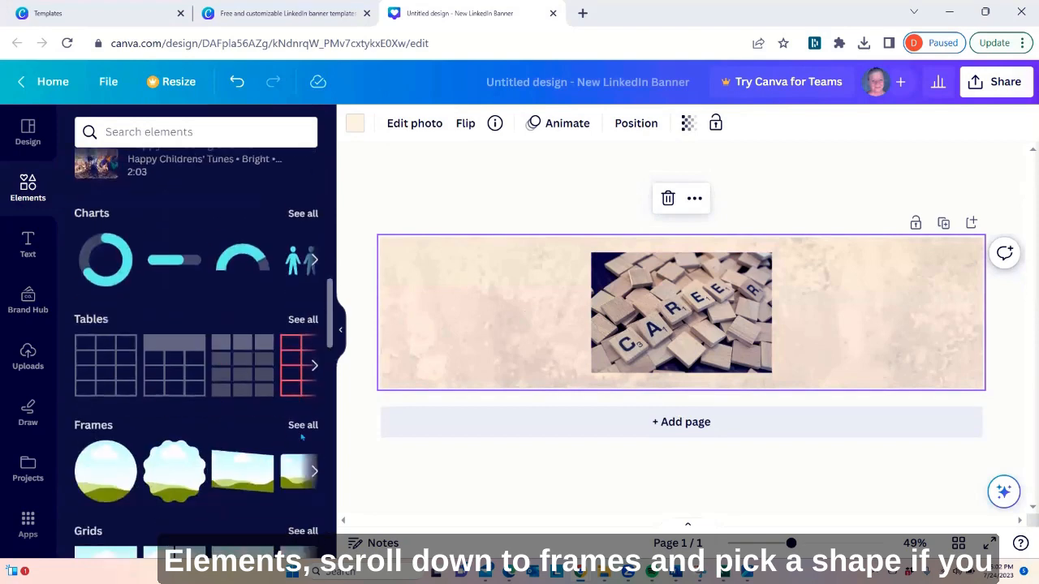
click(303, 425)
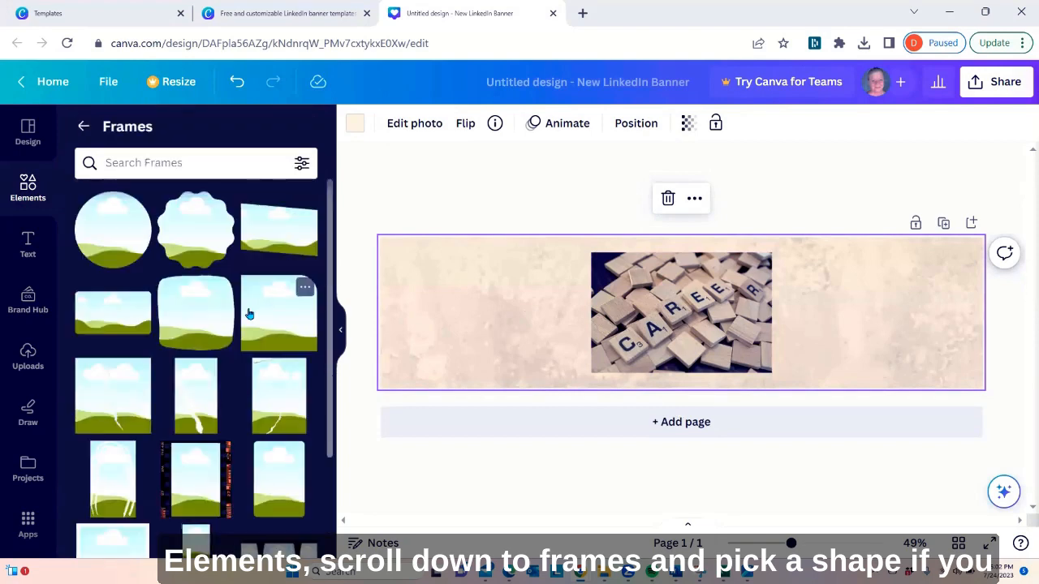
scroll(241, 336, down, 3)
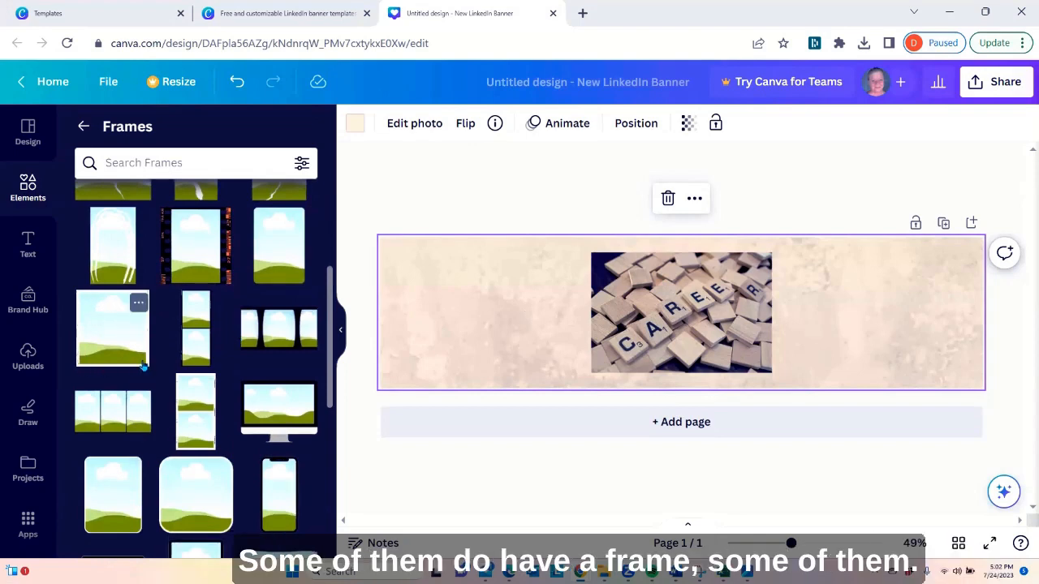
scroll(99, 288, down, 1)
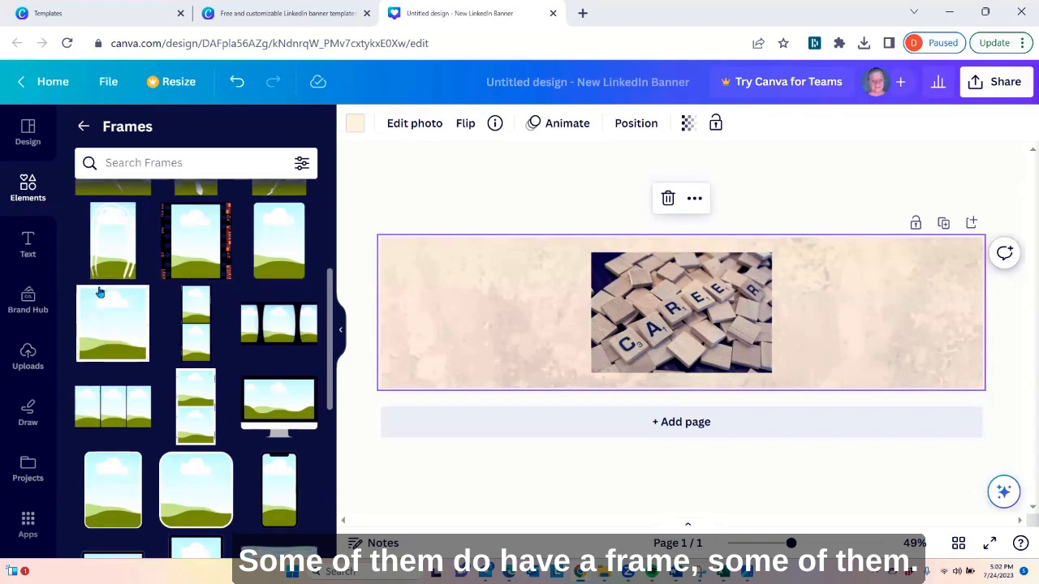
scroll(259, 315, down, 2)
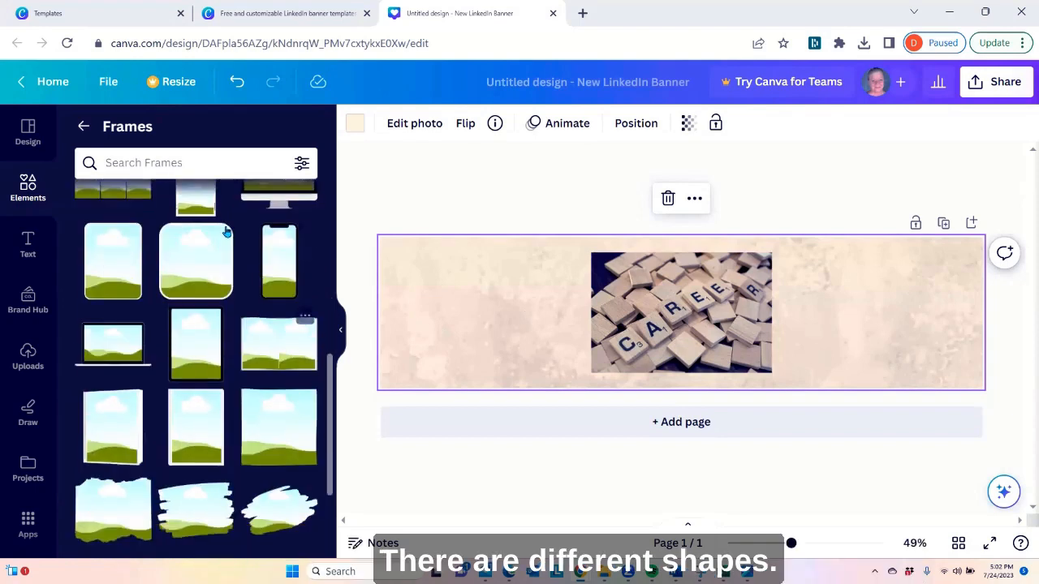
Search the frames for star
click(195, 162)
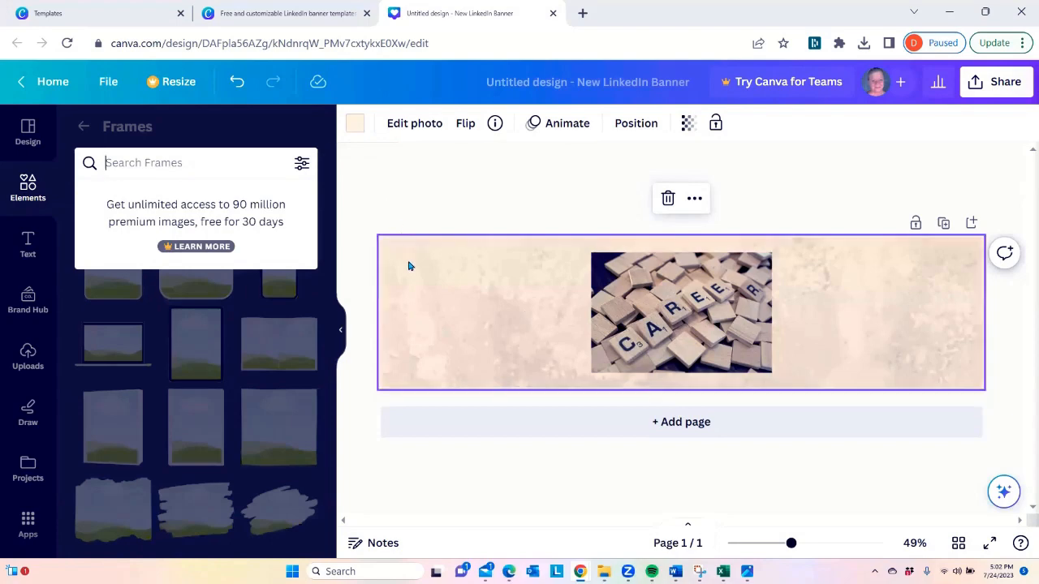
text(star)
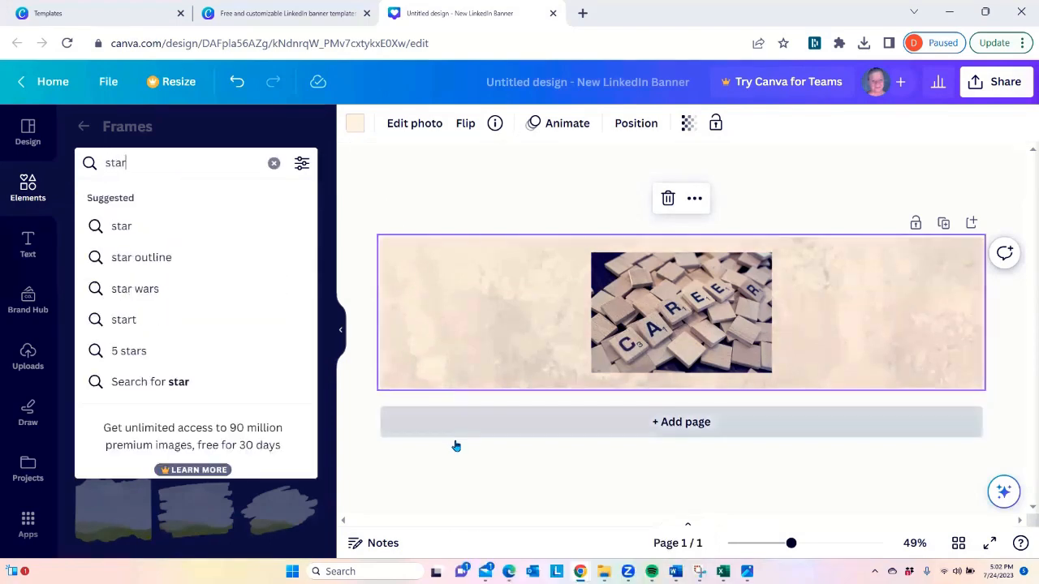
key(Return)
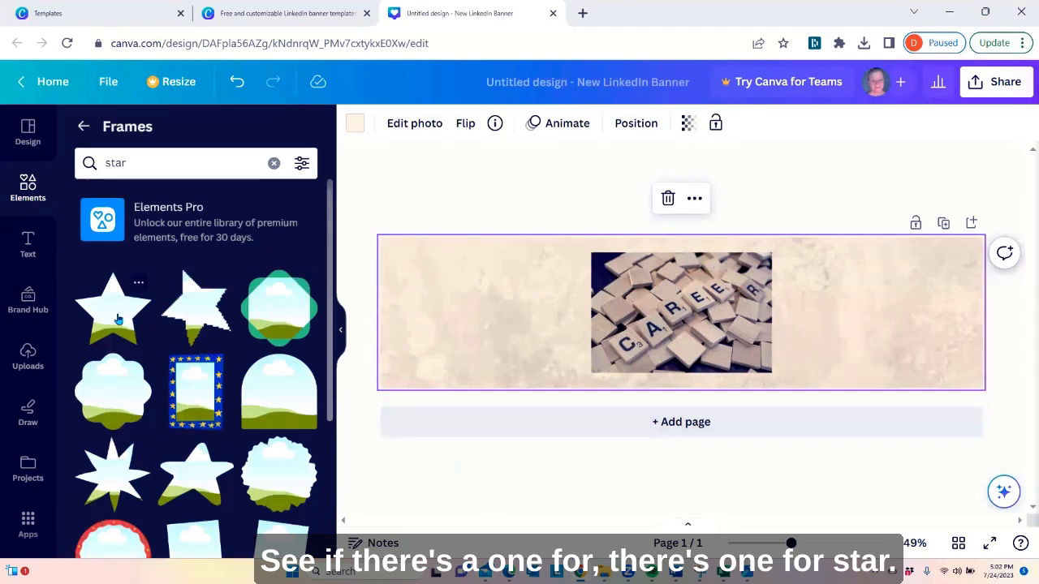
Place an enlarged five-pointed star frame to the right of the CAREER photo and try filling it with the photo
drag(115, 314, 683, 316)
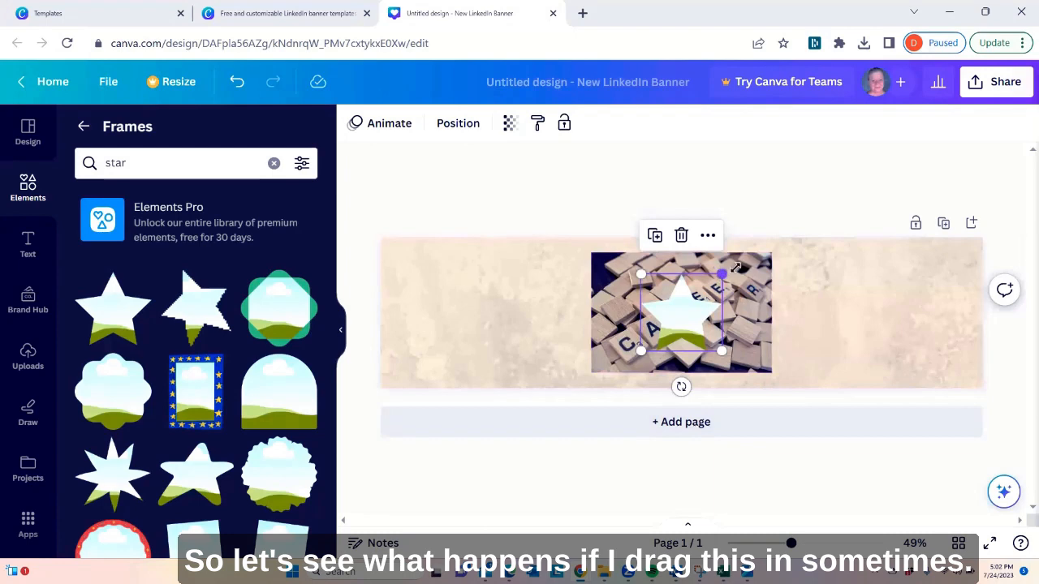
drag(721, 274, 772, 228)
drag(730, 304, 873, 317)
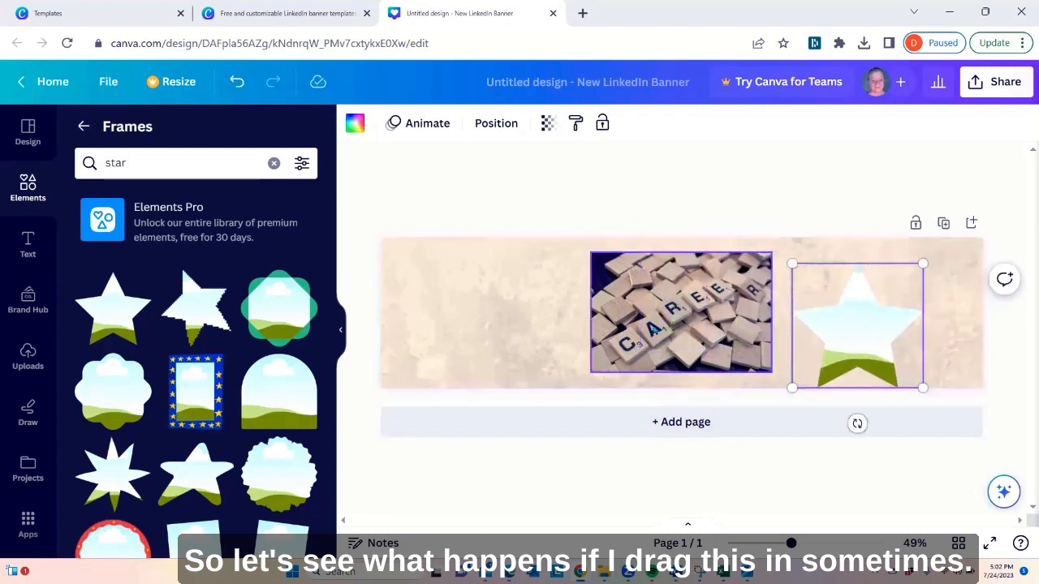
drag(658, 329, 862, 357)
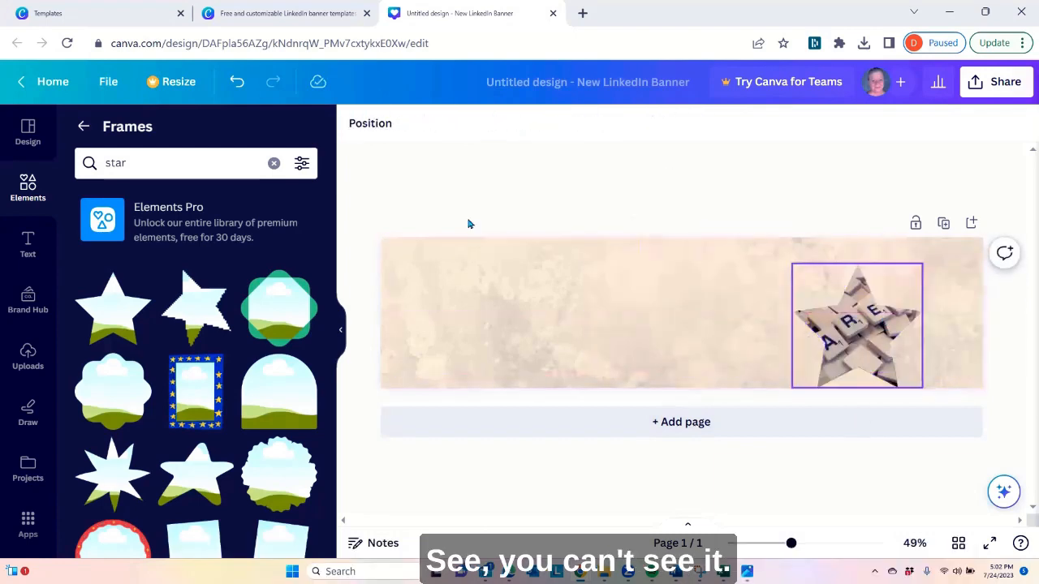
Undo the photo fill and all star frame edits, including adding the frame to the banner
click(236, 82)
click(236, 82)
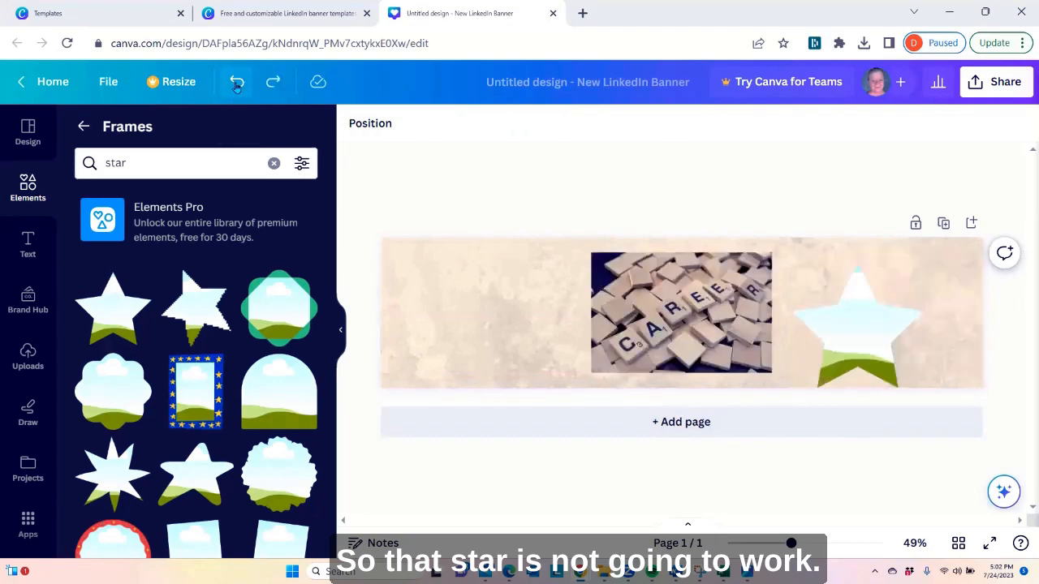
click(236, 82)
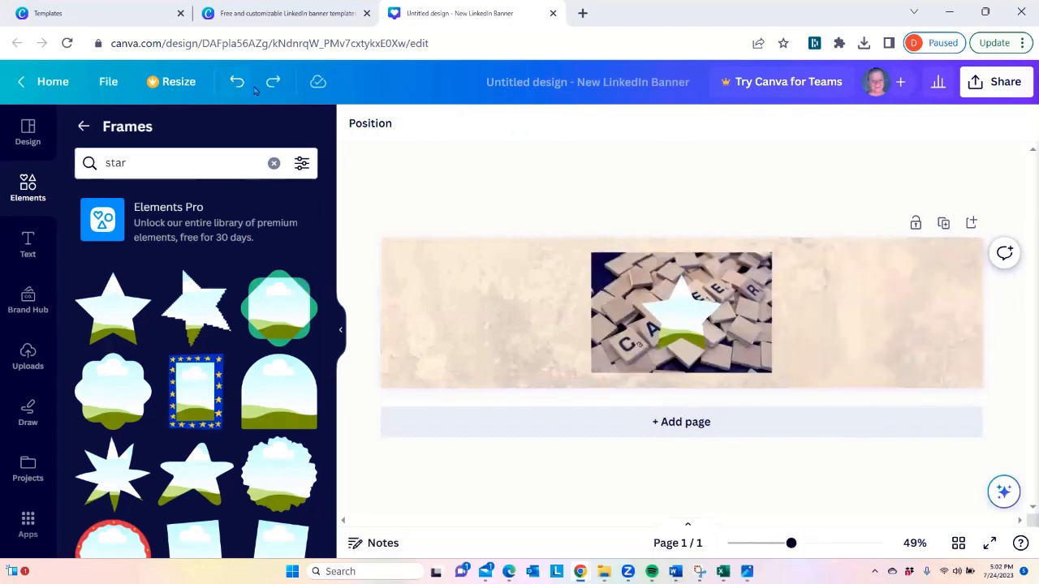
click(236, 82)
Place an enlarged postage stamp frame to the right of the CAREER photo and try filling it with the photo
scroll(216, 295, down, 3)
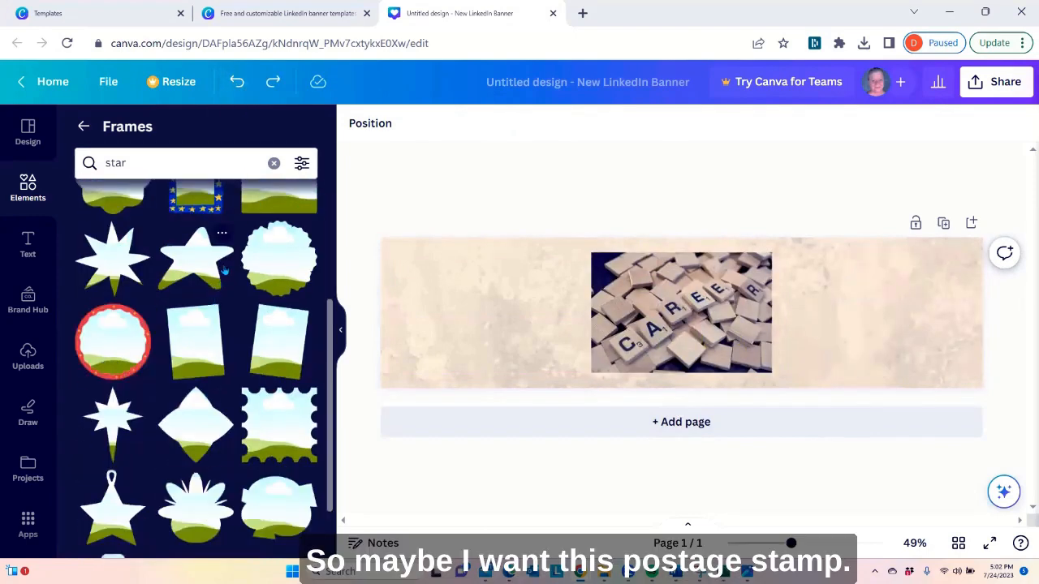
scroll(223, 274, down, 1)
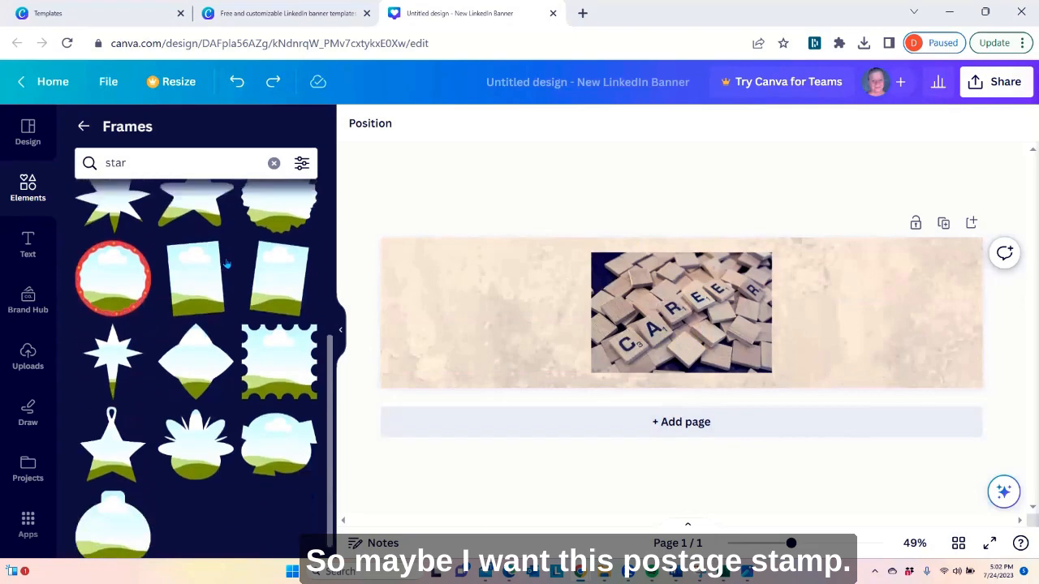
click(283, 347)
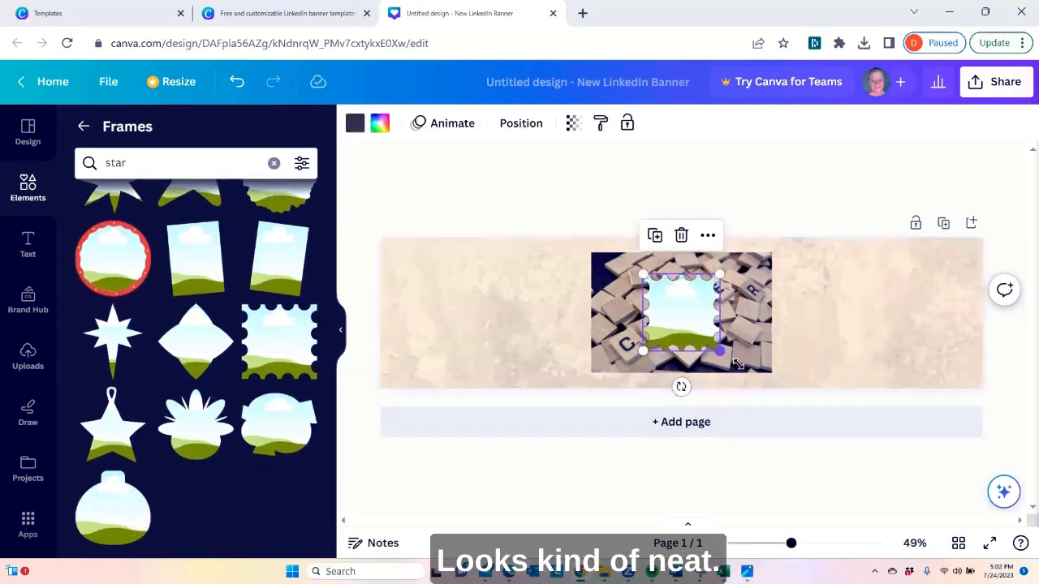
drag(721, 352, 757, 389)
drag(666, 317, 836, 292)
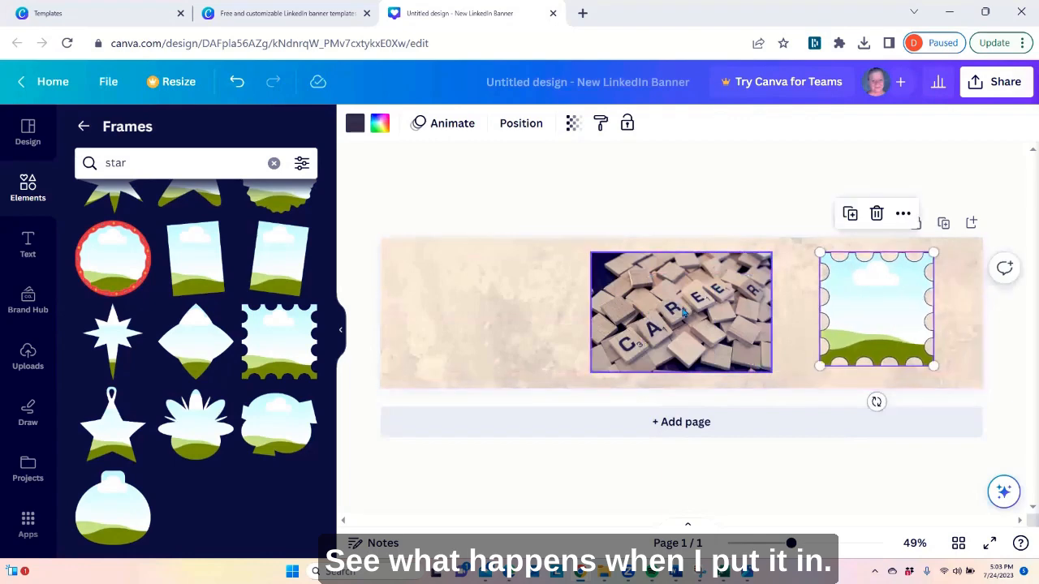
drag(684, 313, 827, 329)
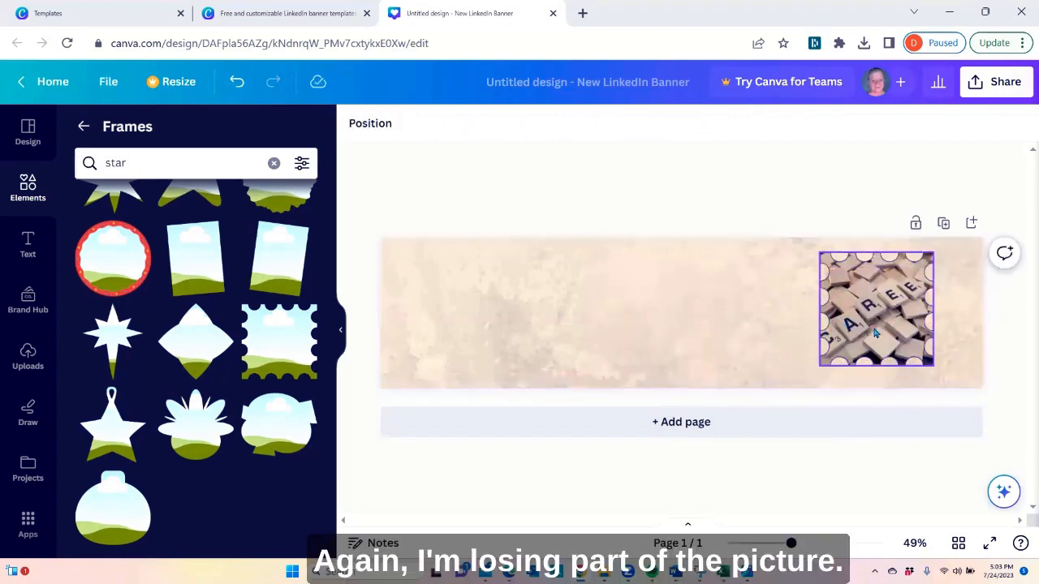
Undo the photo fill and all postage stamp frame edits, including adding the frame to the banner
click(238, 85)
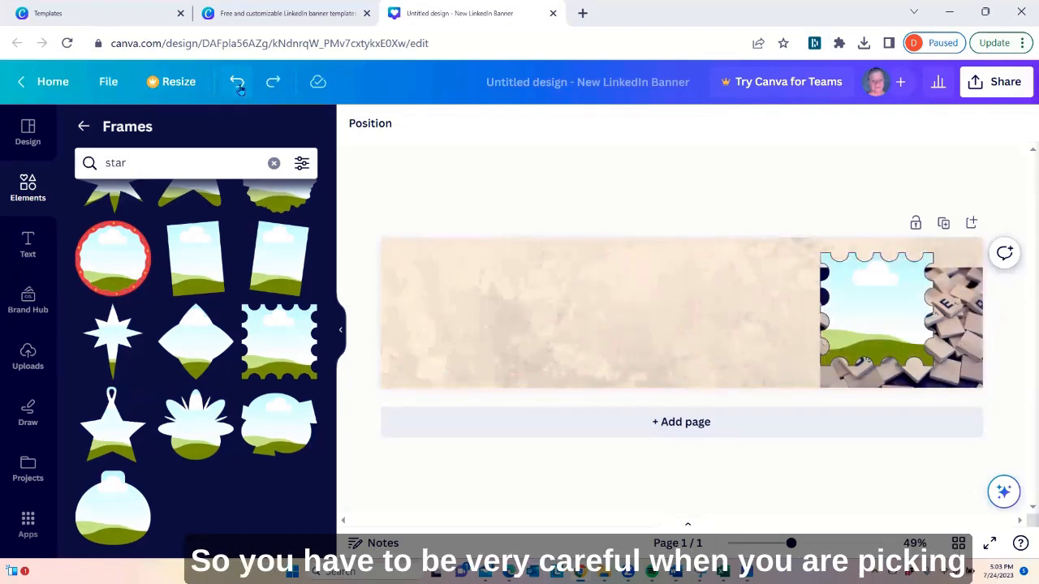
click(238, 89)
click(236, 82)
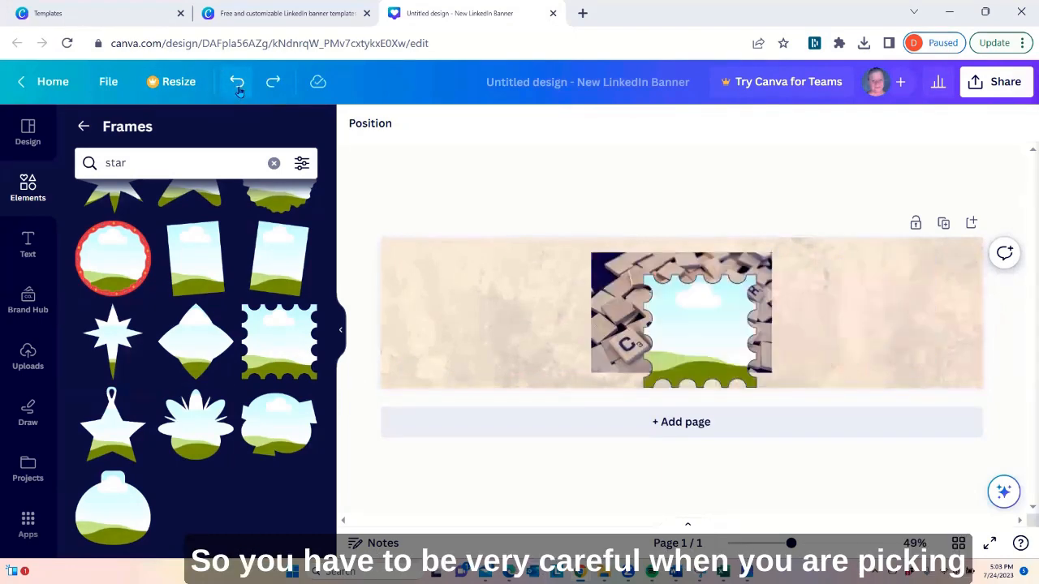
click(237, 82)
click(236, 82)
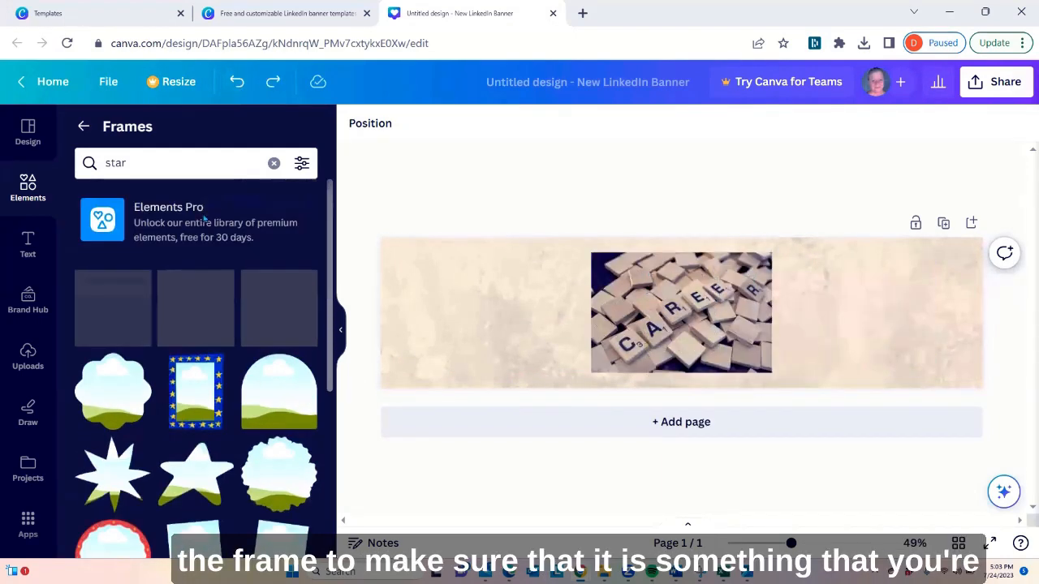
Clear the star search and look through the whole frame collection for a rectangular frame
click(273, 163)
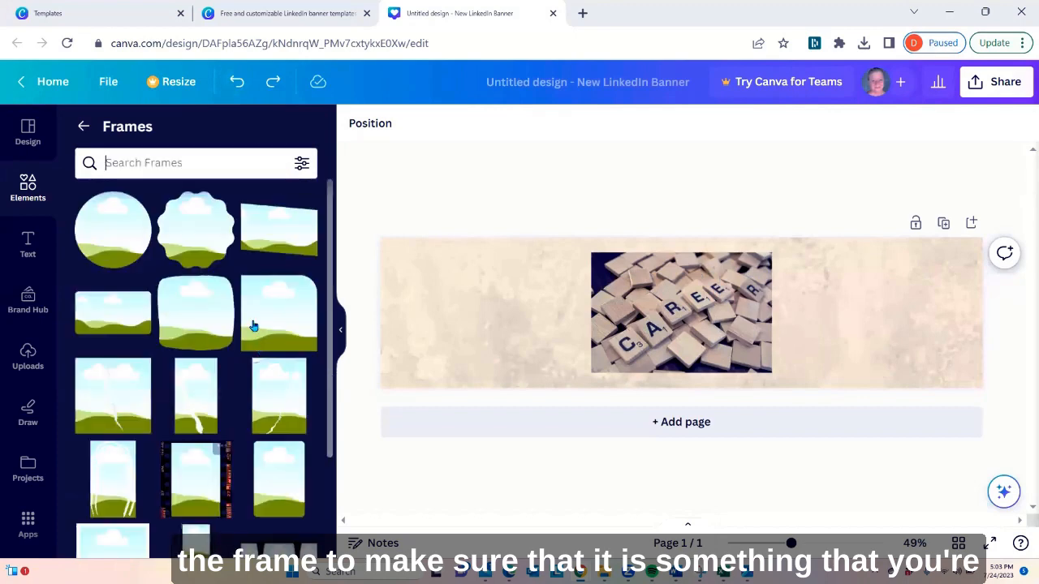
scroll(223, 328, down, 1)
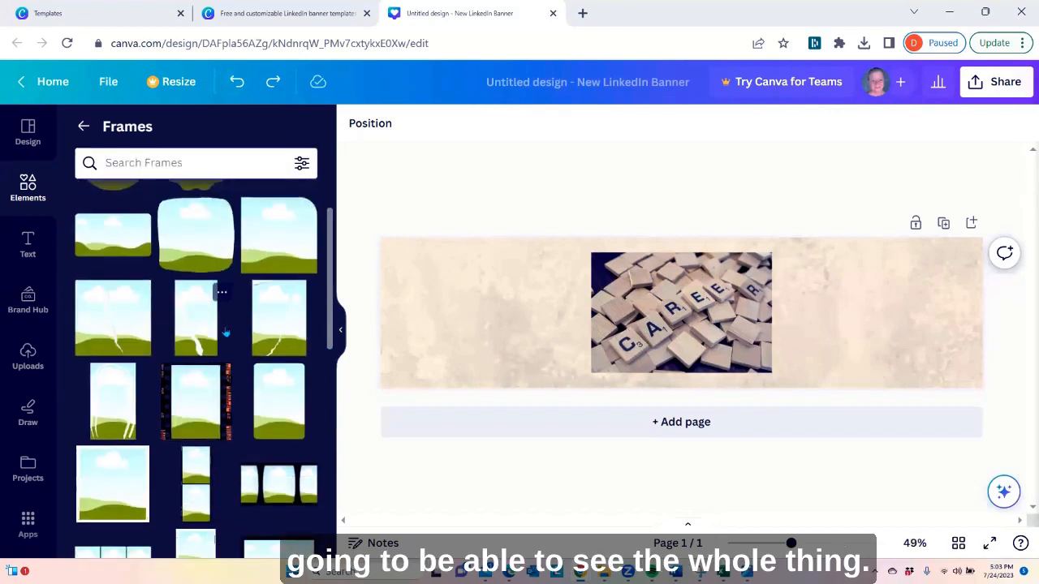
scroll(213, 365, down, 1)
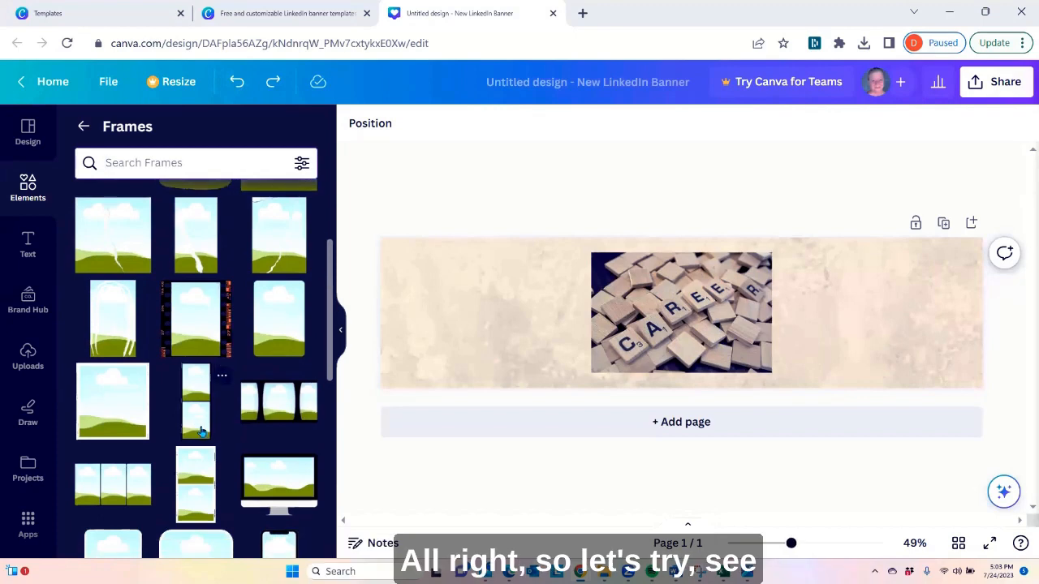
scroll(201, 430, down, 1)
scroll(232, 411, down, 1)
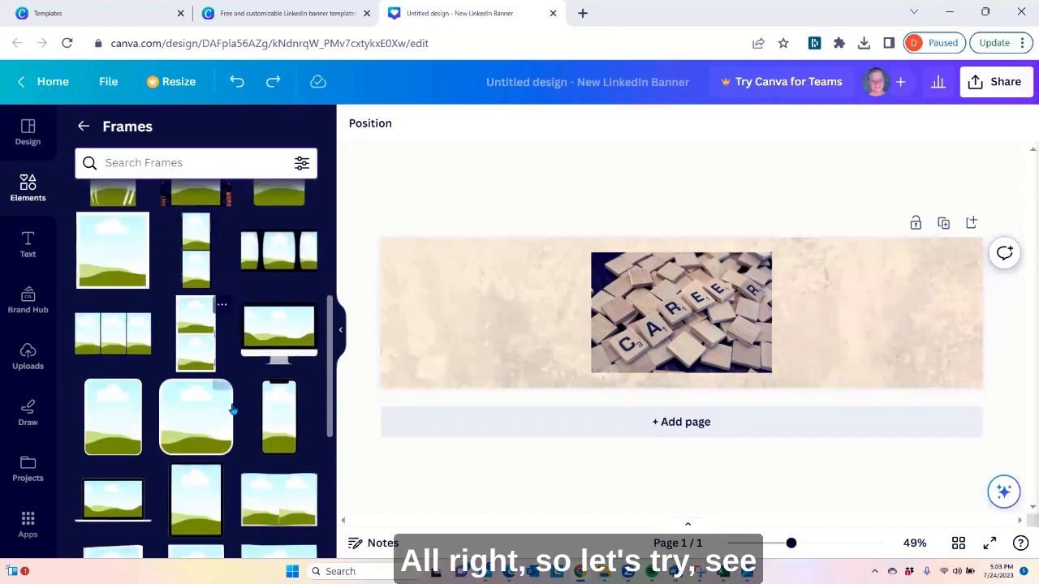
Place an enlarged rounded rectangular frame, rotated to horizontal, to the right of the CAREER photo and try filling it with the photo
click(119, 428)
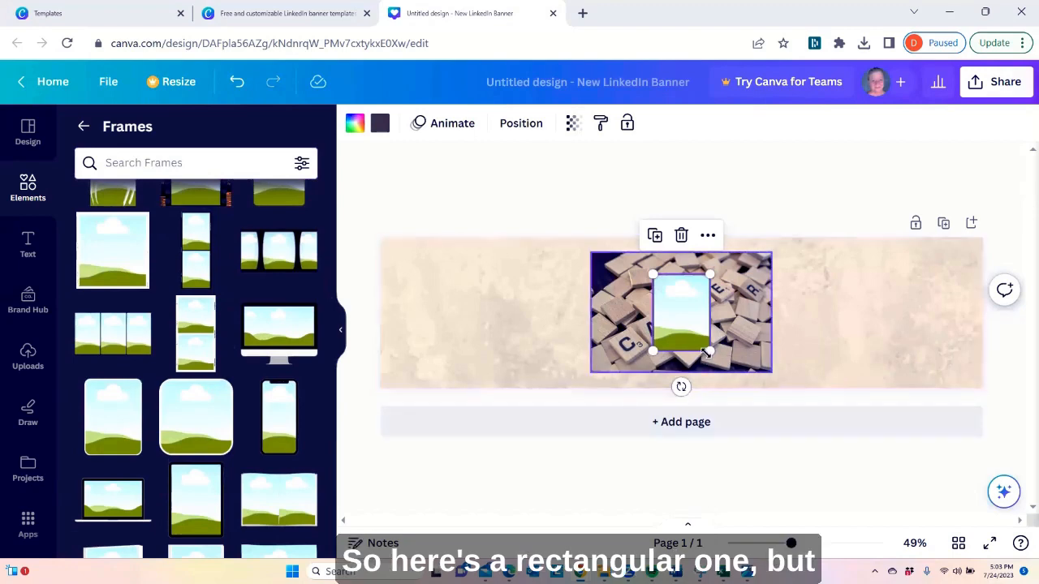
drag(708, 350, 744, 396)
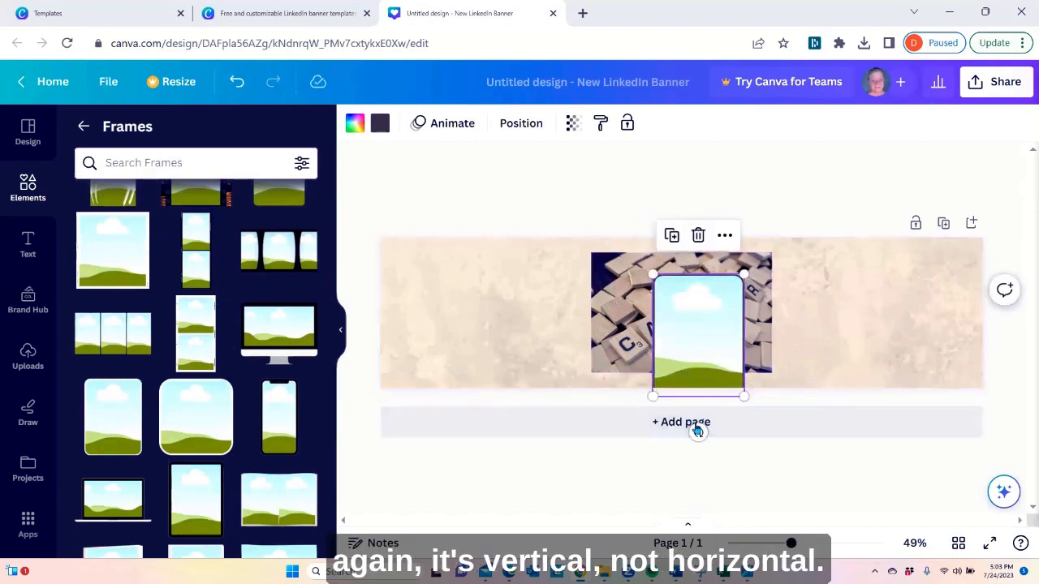
drag(698, 431, 477, 340)
drag(698, 335, 887, 297)
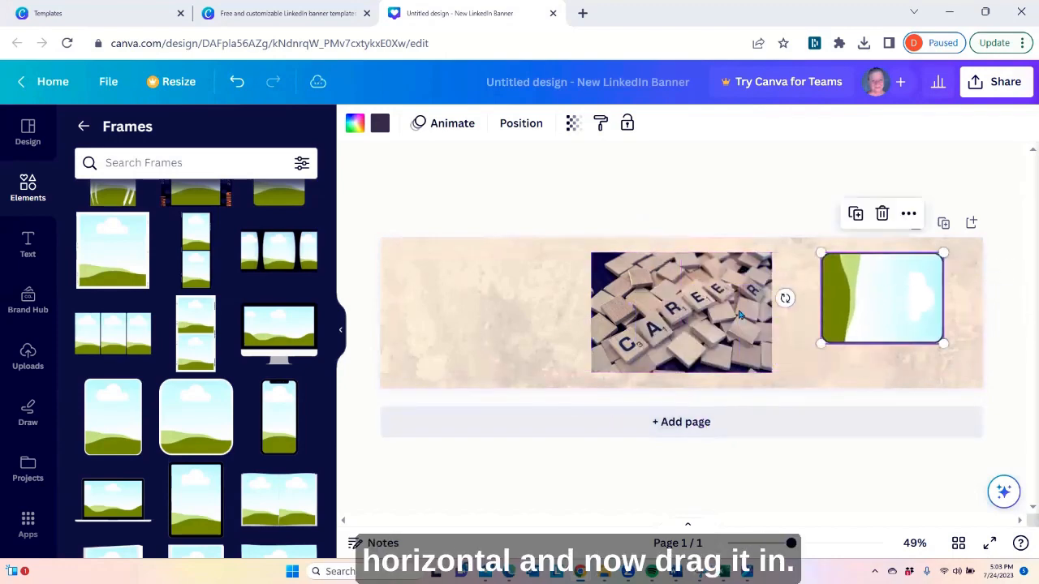
drag(738, 315, 879, 333)
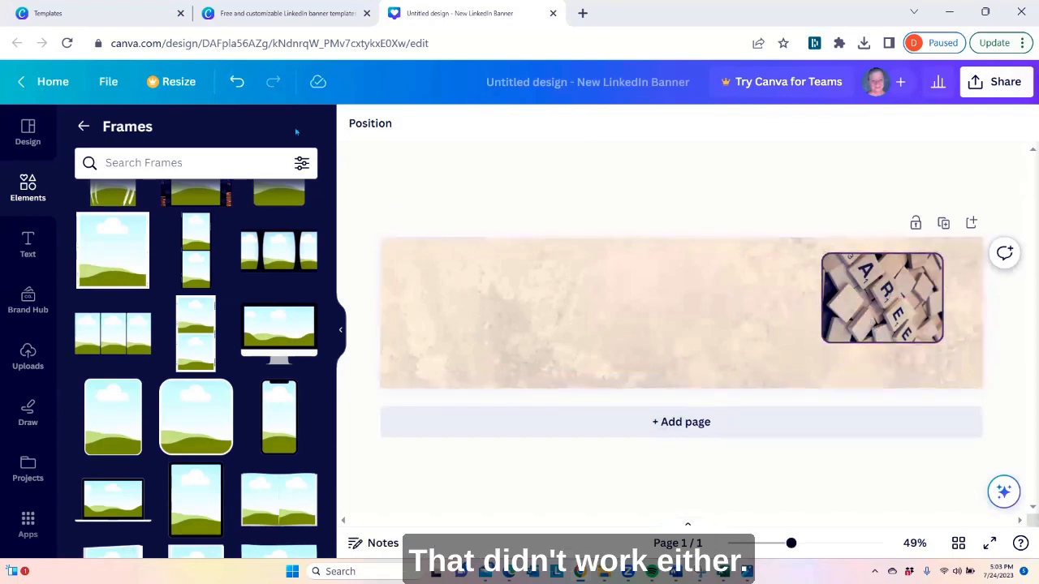
Undo the photo fill and all rounded rectangular frame edits, including adding the frame to the banner
click(236, 83)
click(237, 84)
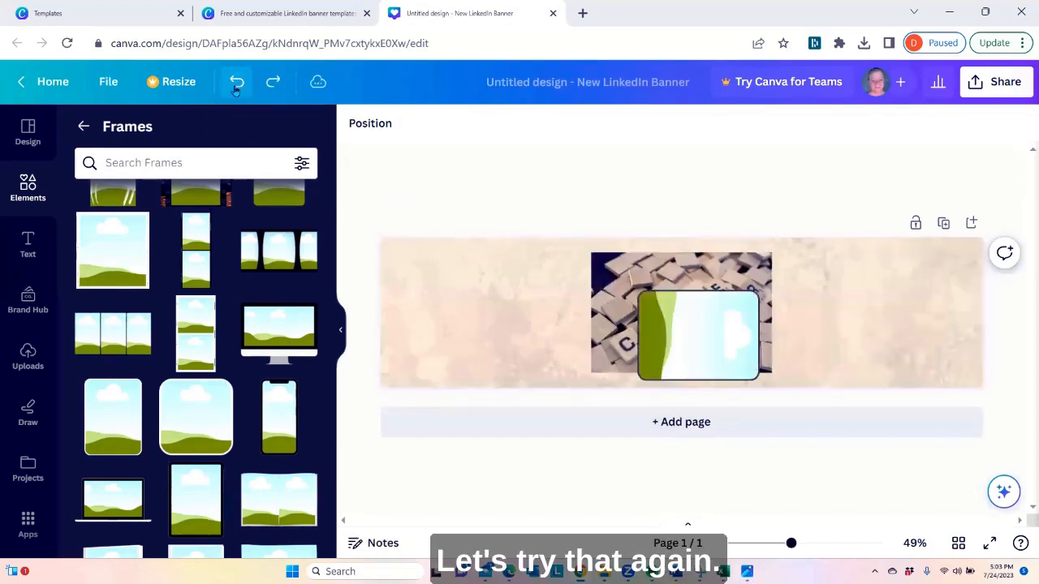
click(237, 86)
click(236, 91)
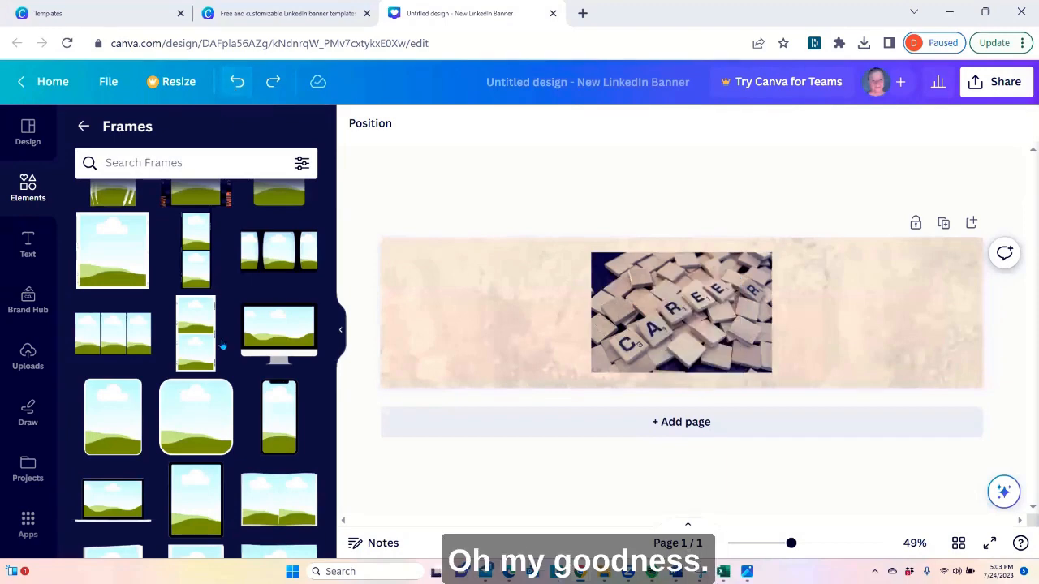
Look further through the frame collection for a landscape rectangular frame suited to the banner
scroll(162, 325, down, 2)
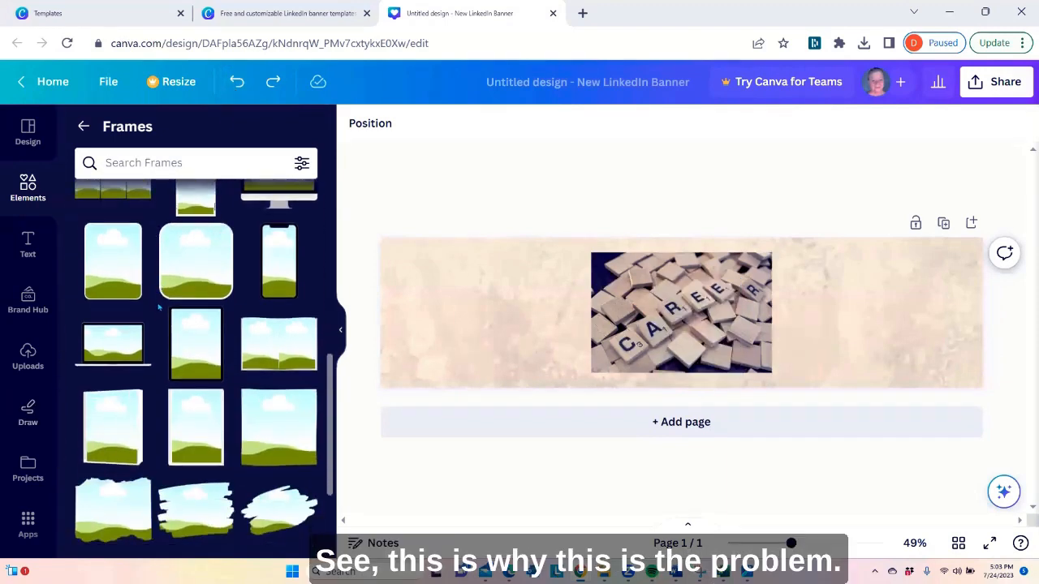
scroll(160, 313, down, 5)
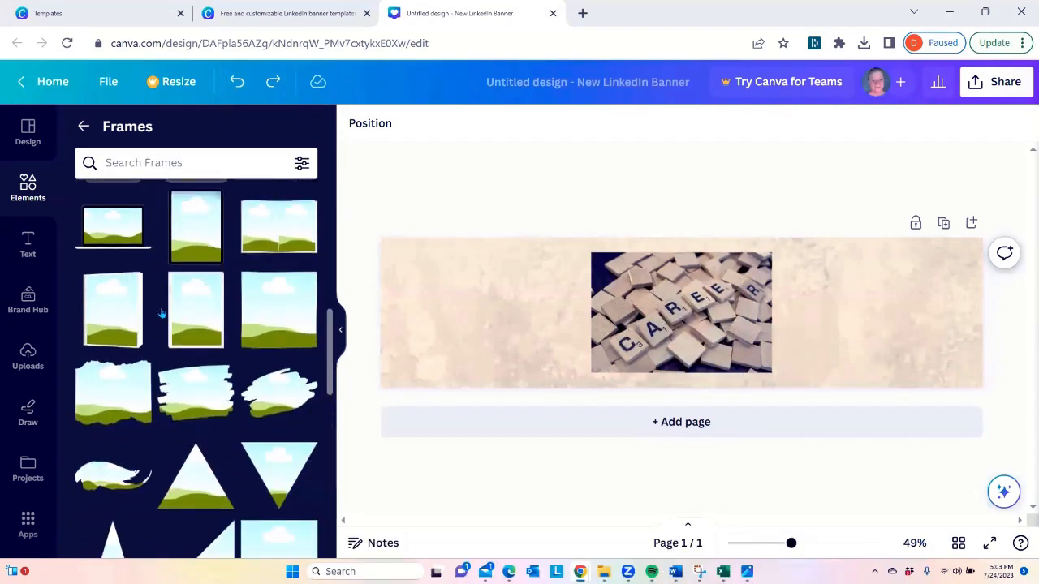
scroll(170, 321, down, 5)
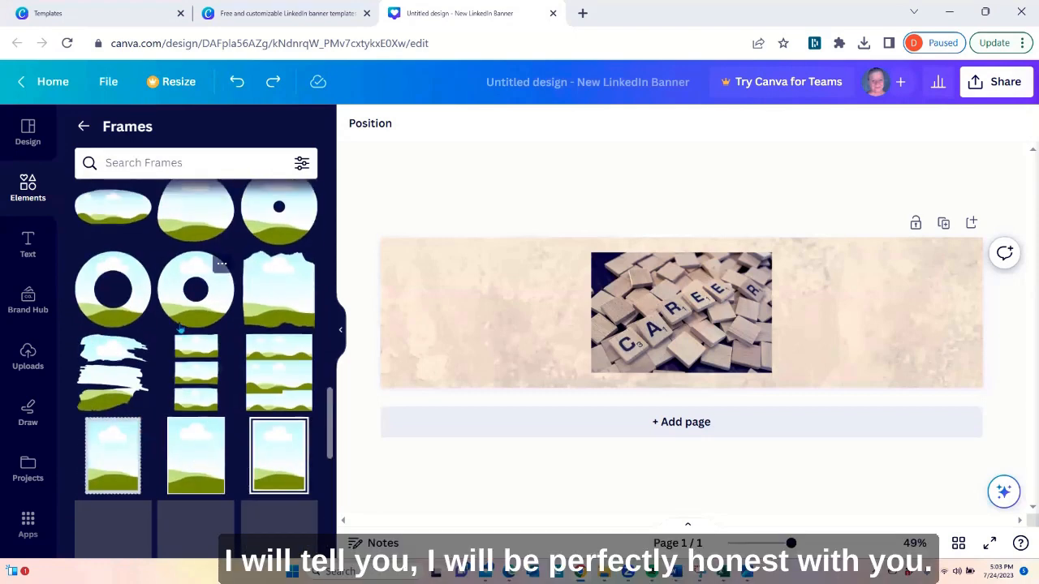
scroll(182, 326, down, 5)
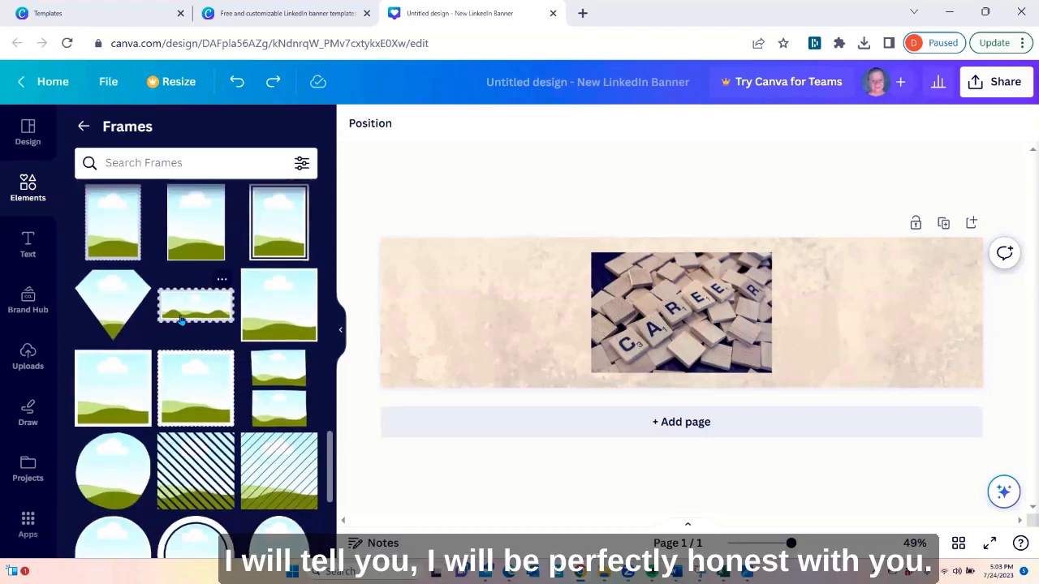
scroll(184, 322, down, 5)
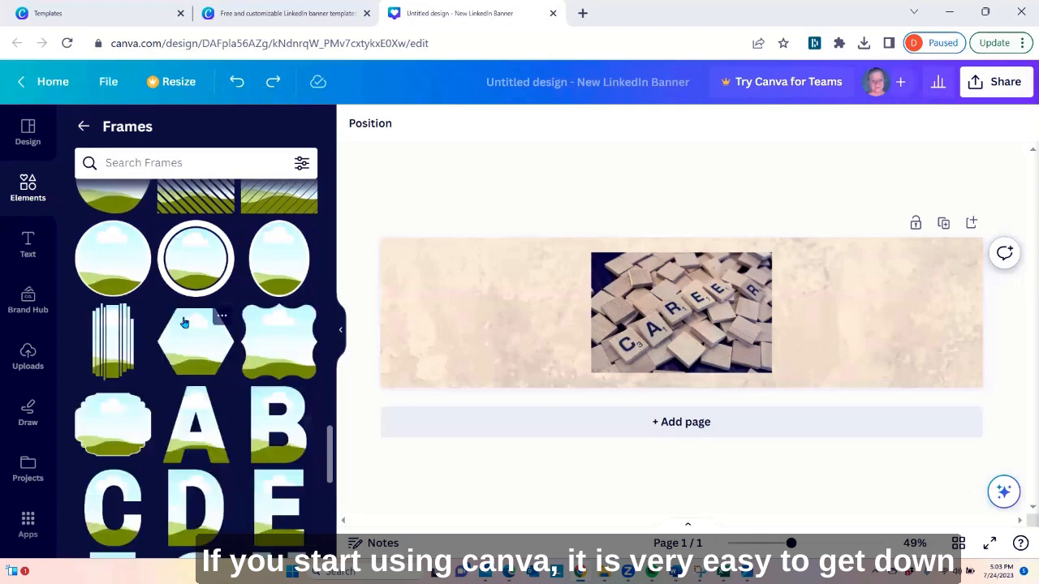
scroll(195, 323, down, 4)
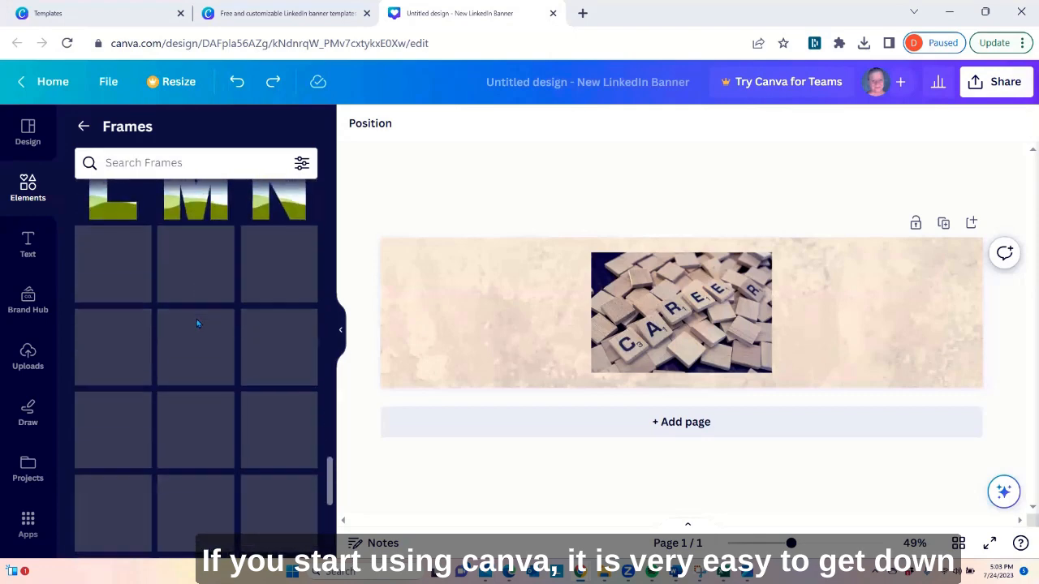
scroll(198, 324, down, 10)
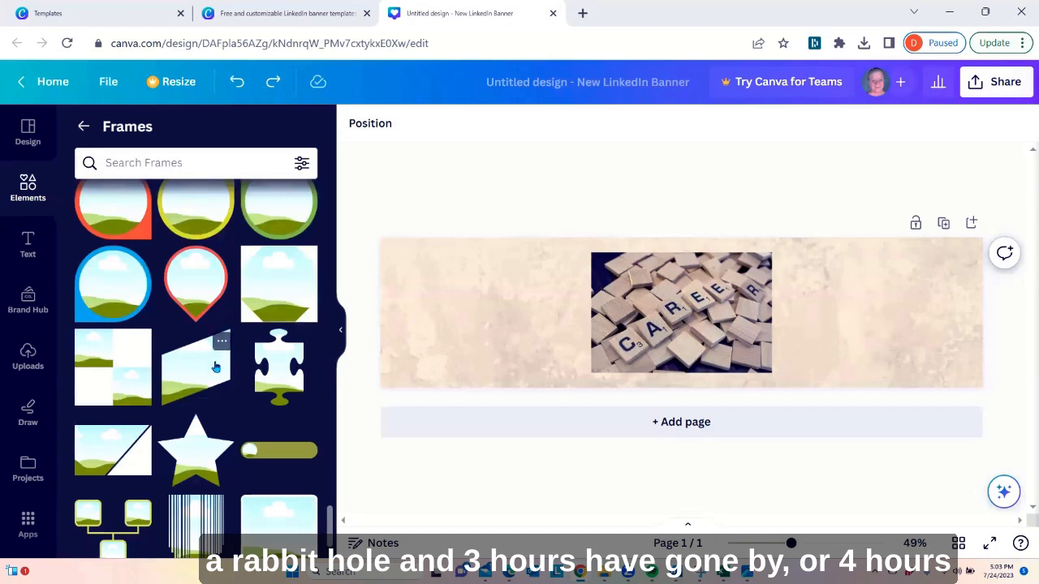
scroll(215, 366, down, 2)
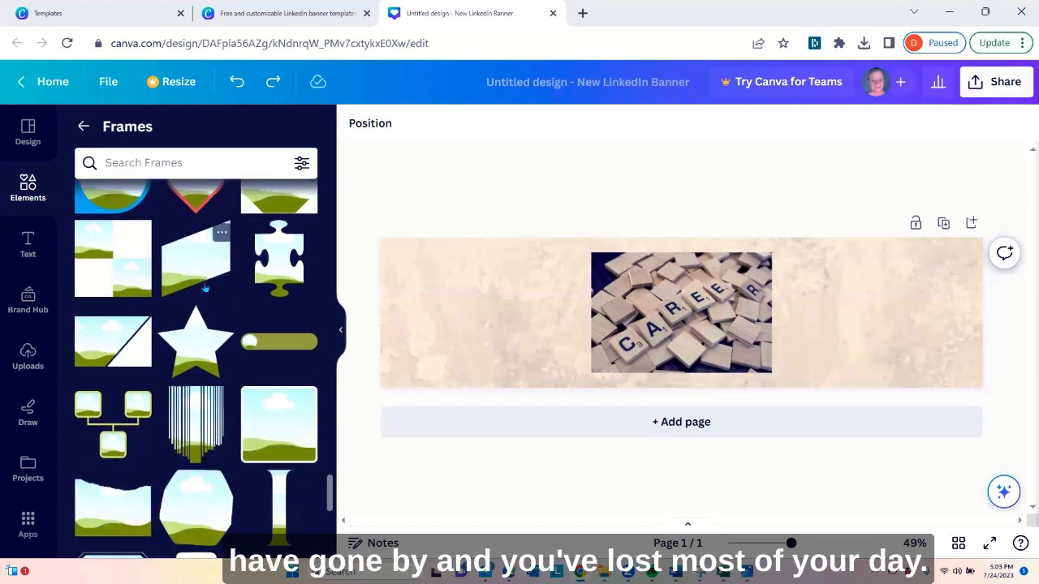
scroll(207, 297, down, 5)
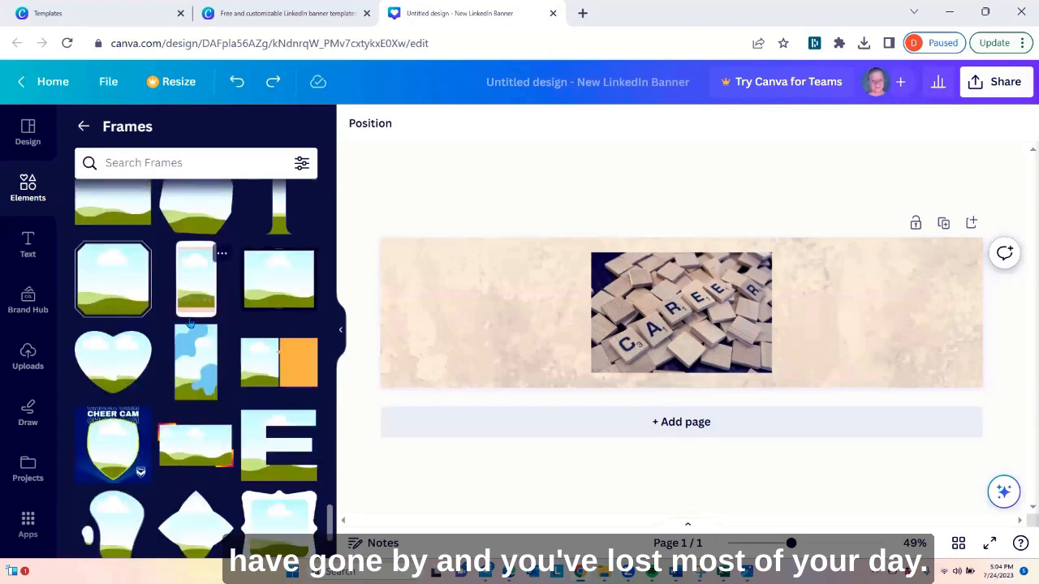
scroll(193, 321, down, 7)
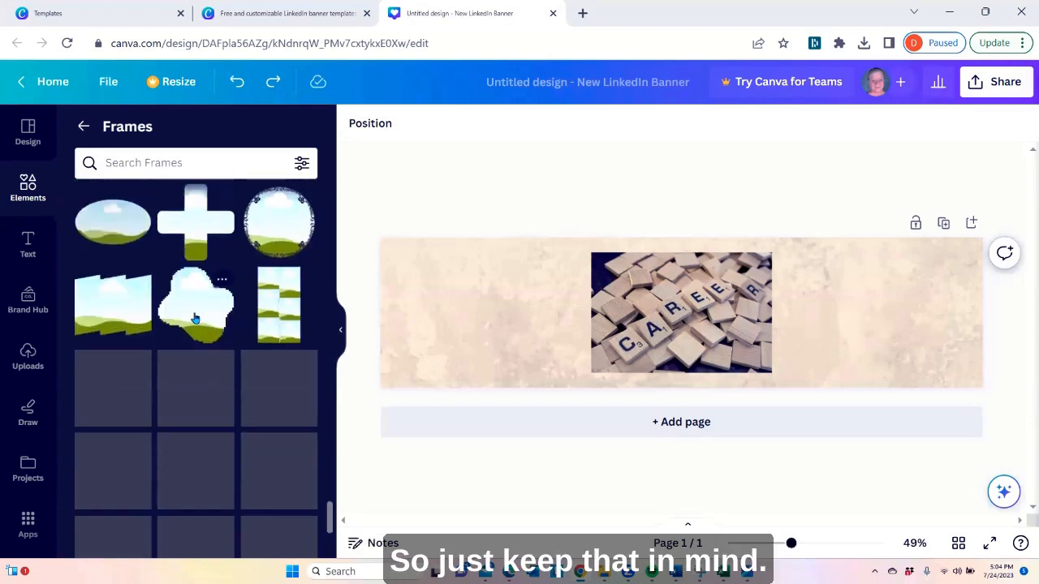
scroll(194, 318, down, 3)
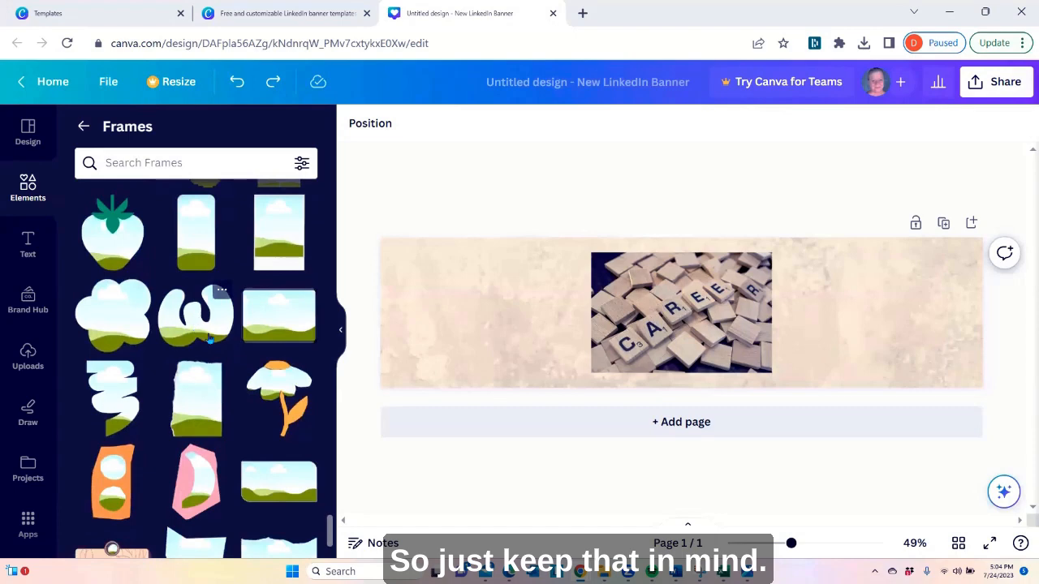
Place a landscape rectangular frame to the right of the CAREER photo and fill it with the photo
click(278, 313)
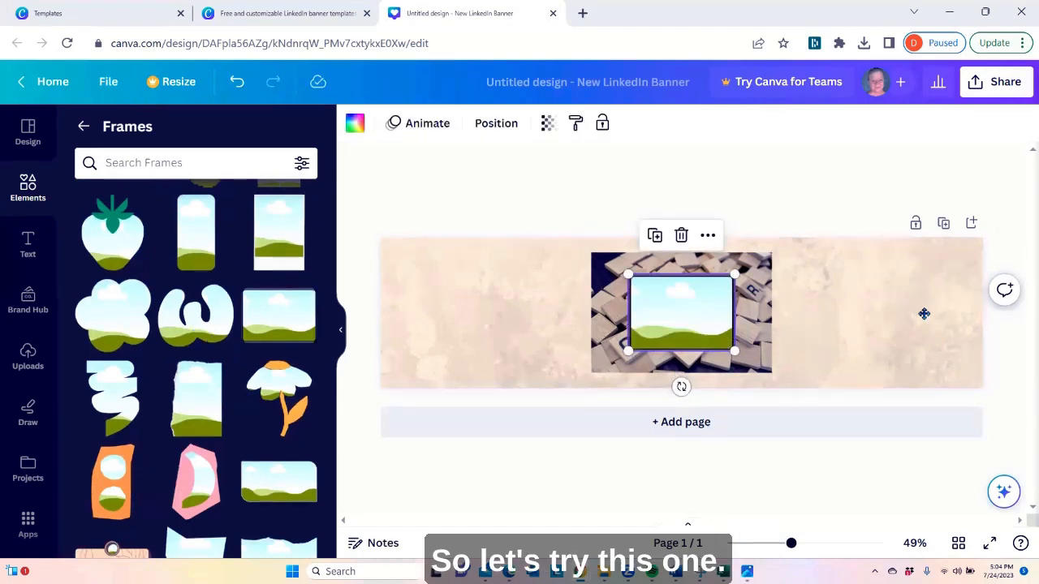
drag(667, 301, 823, 284)
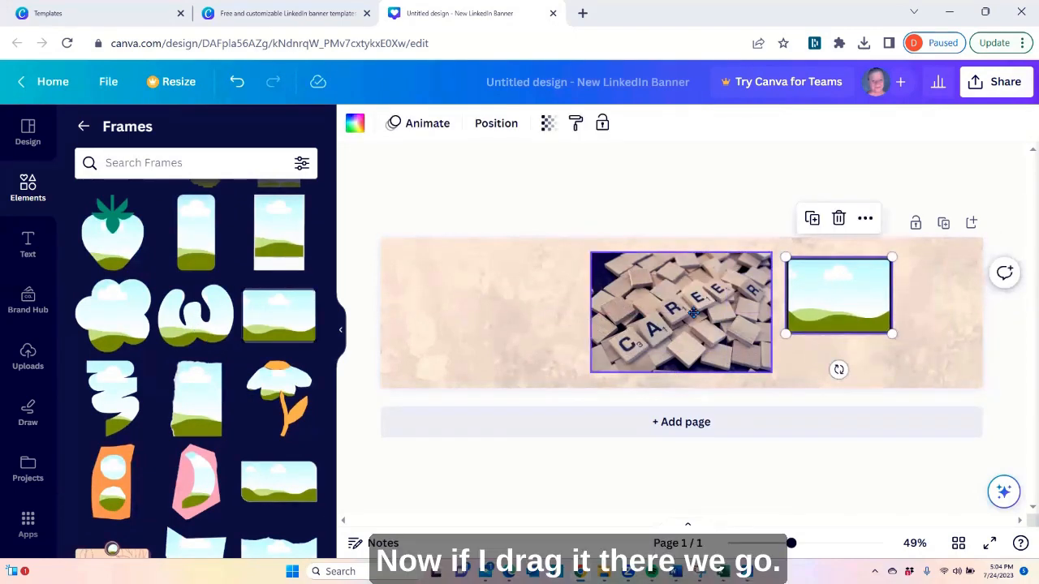
drag(694, 312, 894, 297)
click(573, 329)
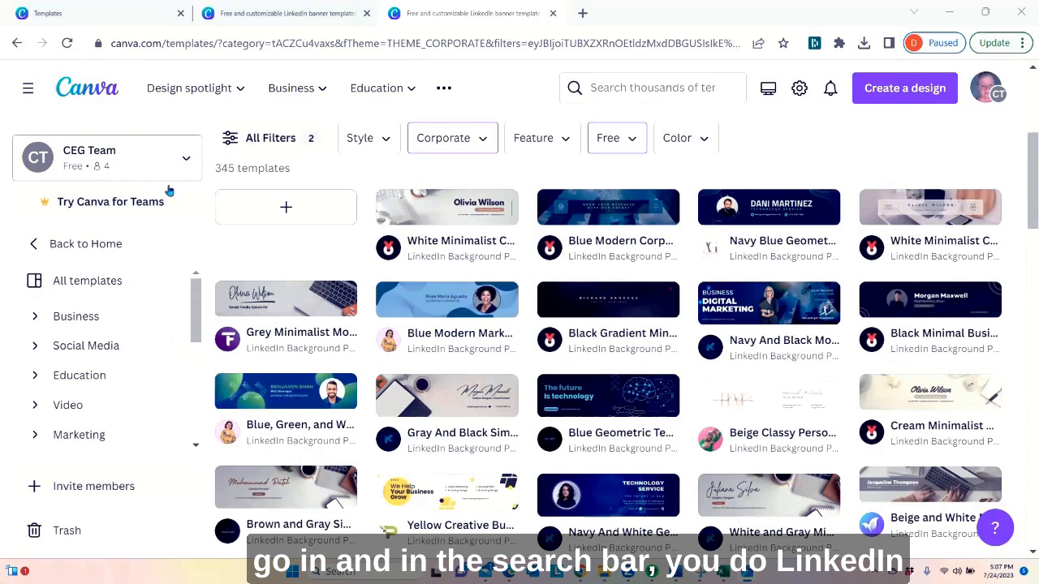
Review the full filter list of the LinkedIn banner templates, checking the Corporate theme and Free price choices, and leave it unchanged
scroll(106, 258, up, 4)
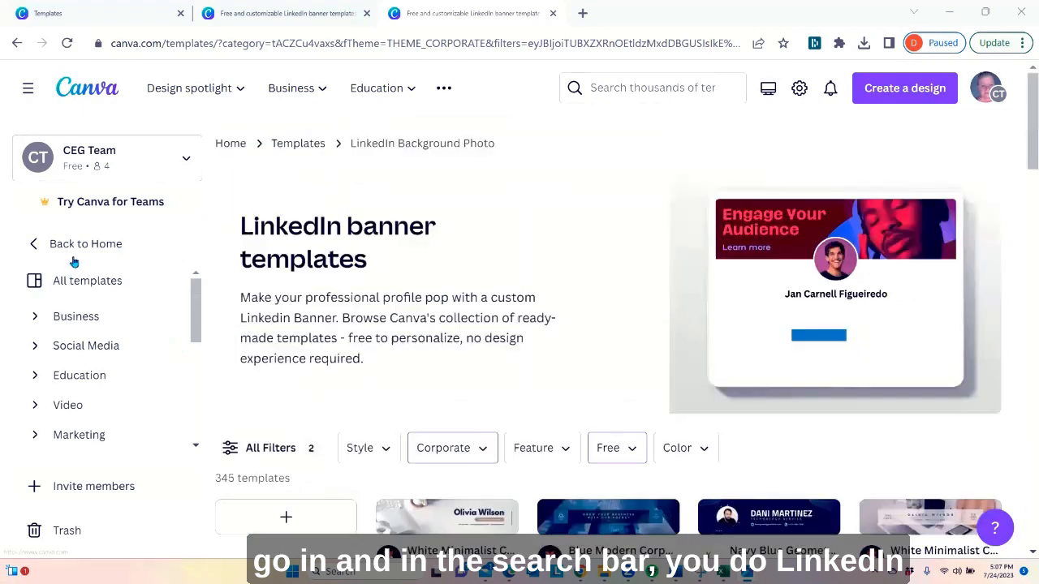
click(256, 448)
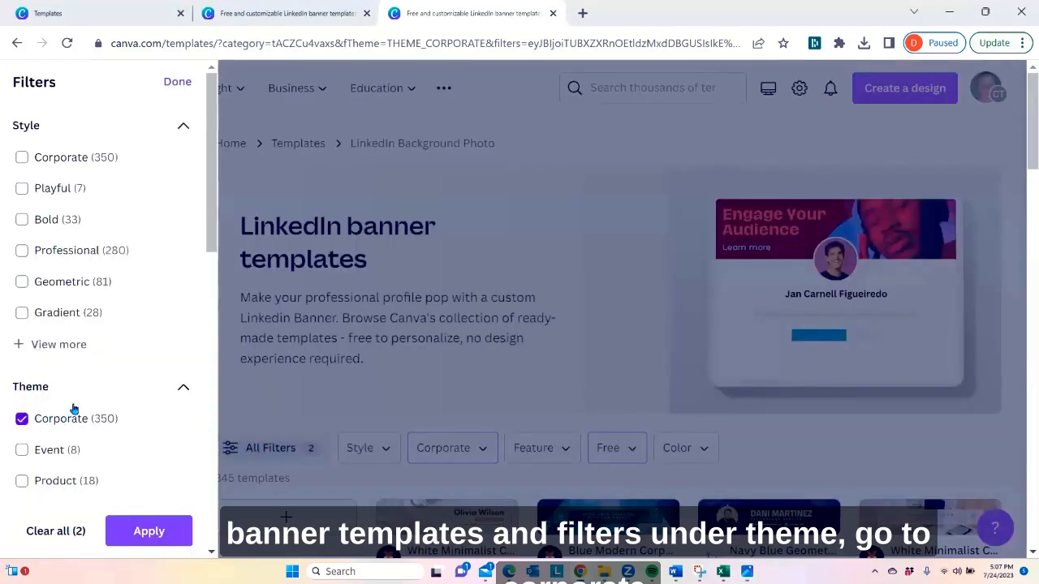
scroll(73, 408, down, 6)
scroll(41, 417, down, 3)
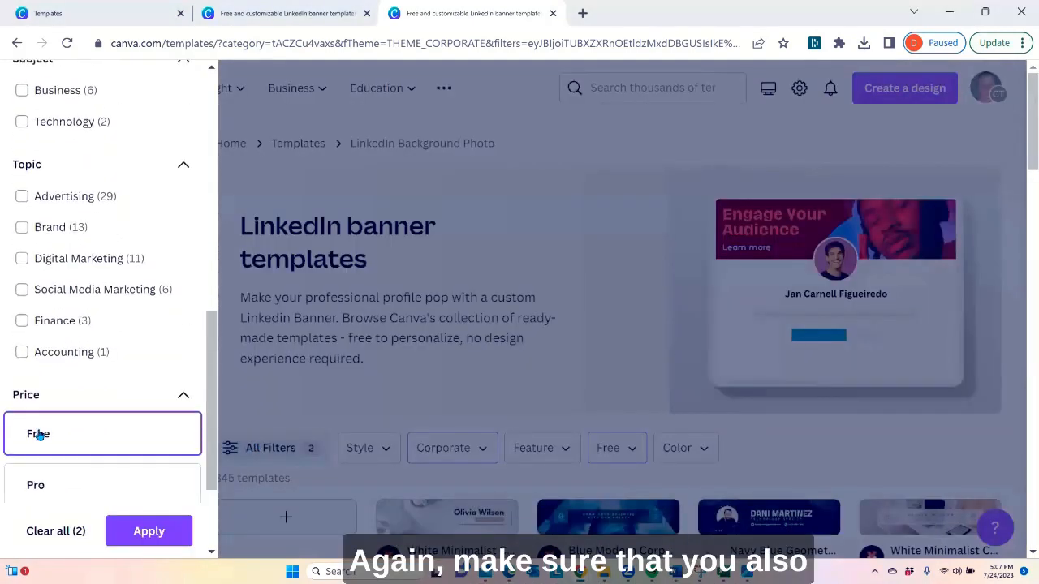
scroll(39, 436, down, 2)
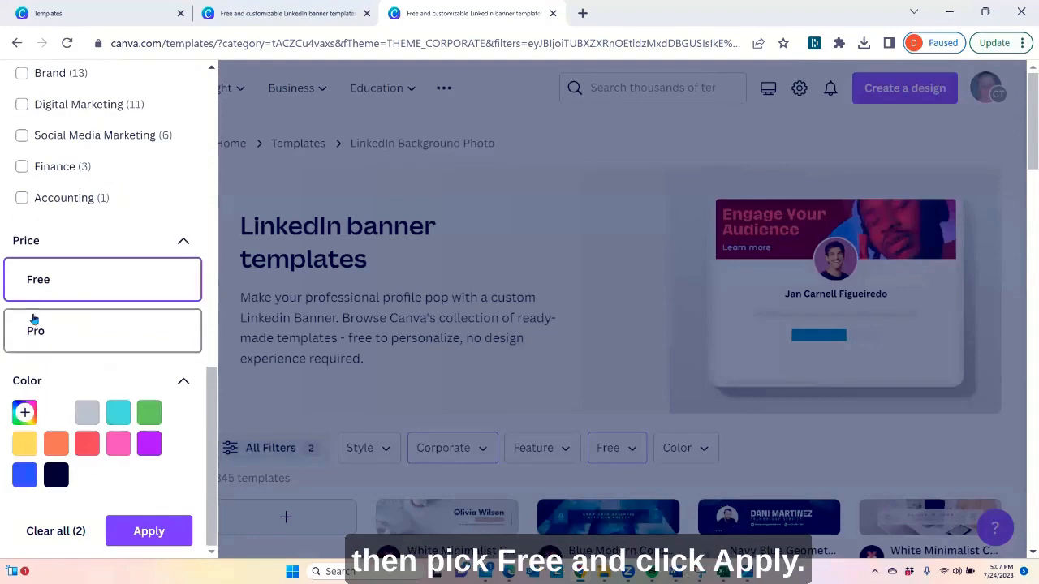
click(870, 421)
Look through the first Corporate and Free banner templates for simple designs
scroll(885, 371, down, 3)
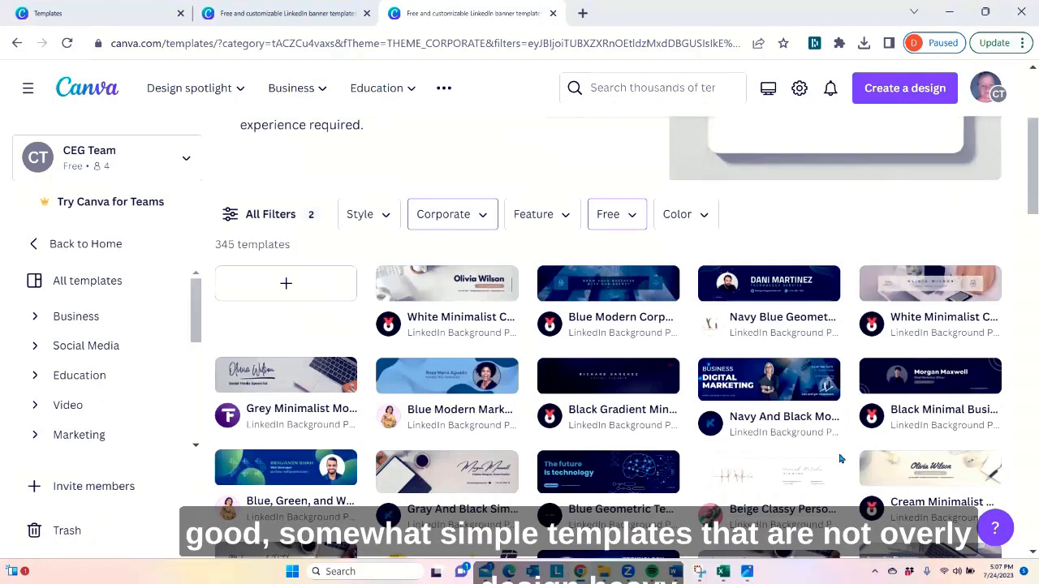
mouse_move(838, 463)
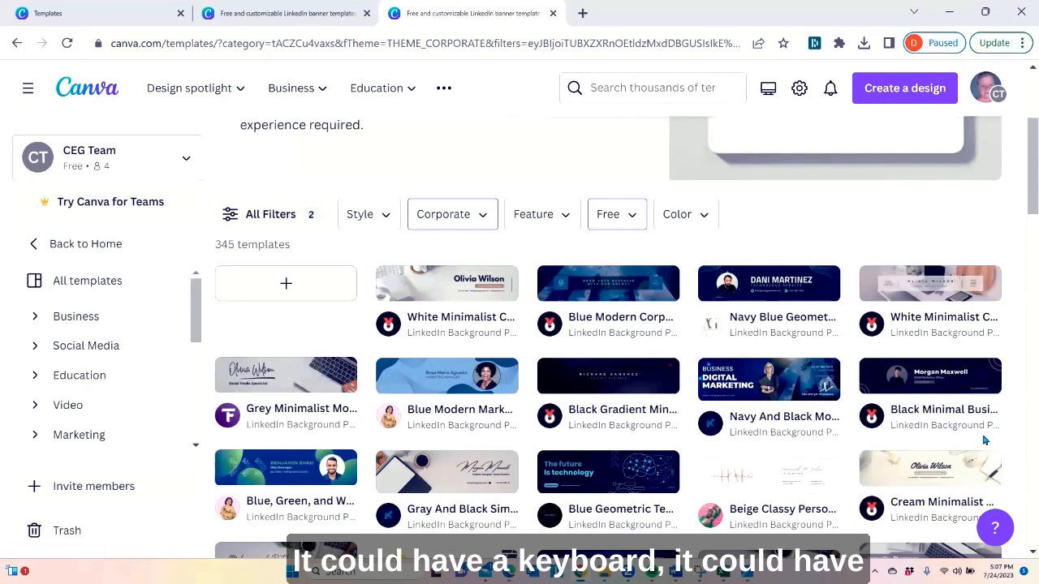
scroll(966, 430, down, 1)
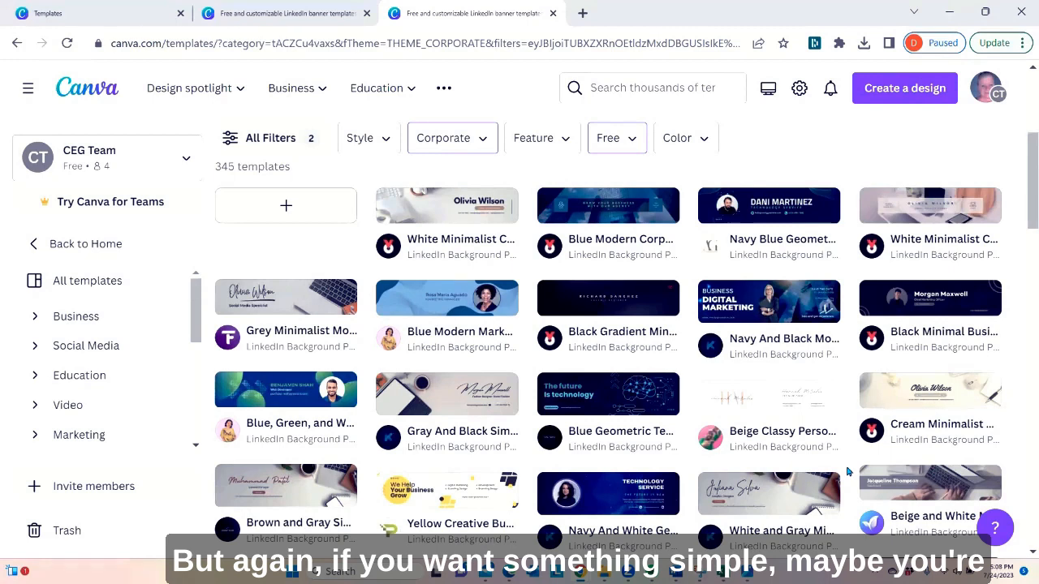
scroll(845, 464, down, 2)
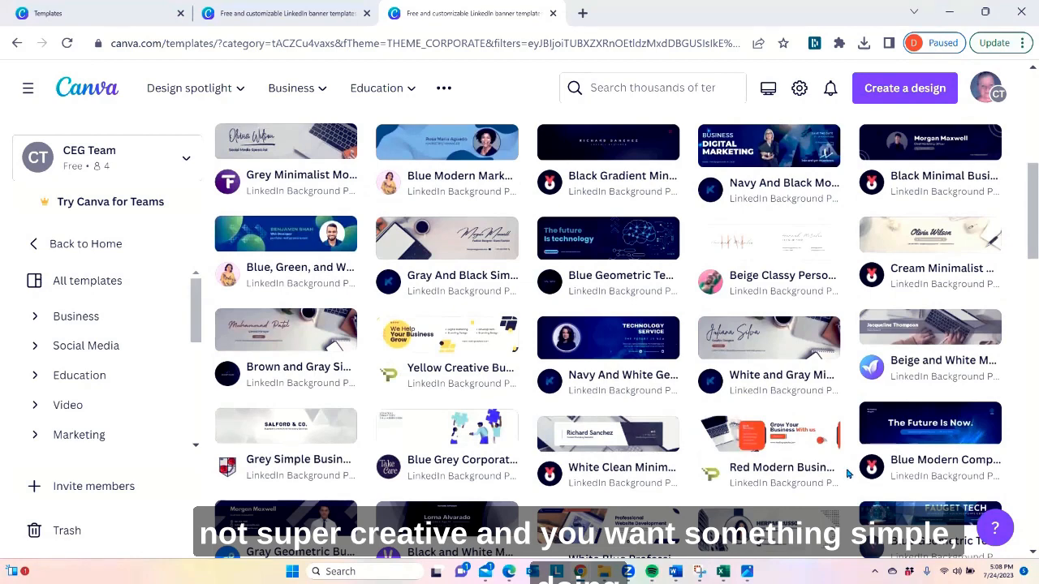
Recheck the Corporate theme in the complete template filter list and return to the results without changing any filter
scroll(930, 243, up, 2)
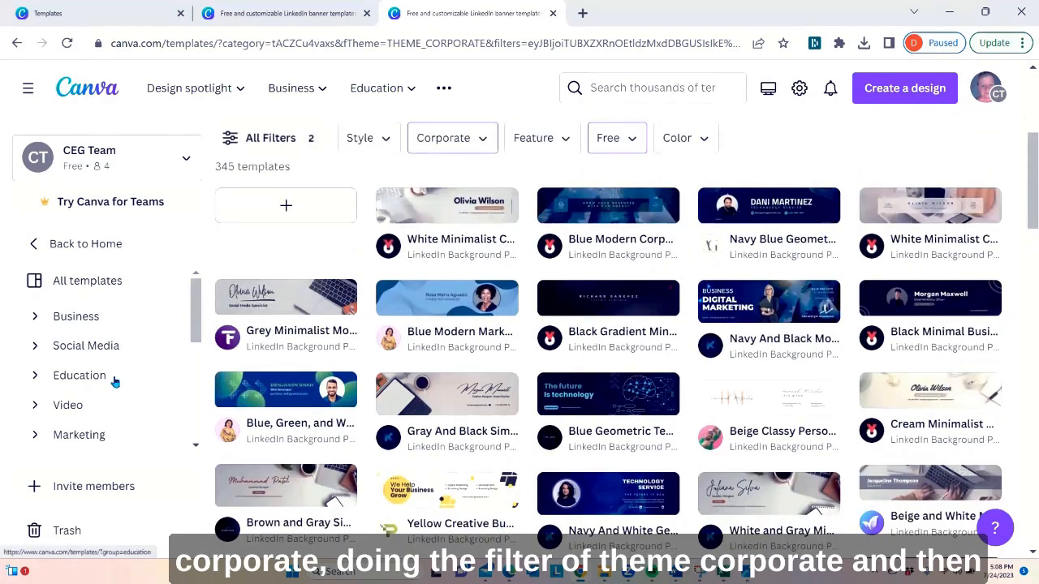
scroll(258, 367, up, 2)
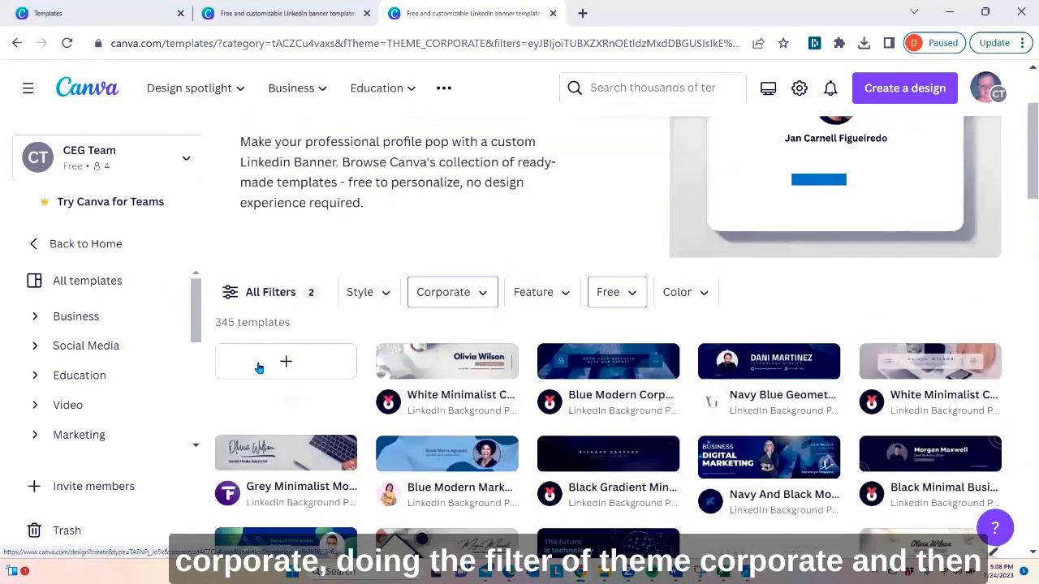
click(276, 292)
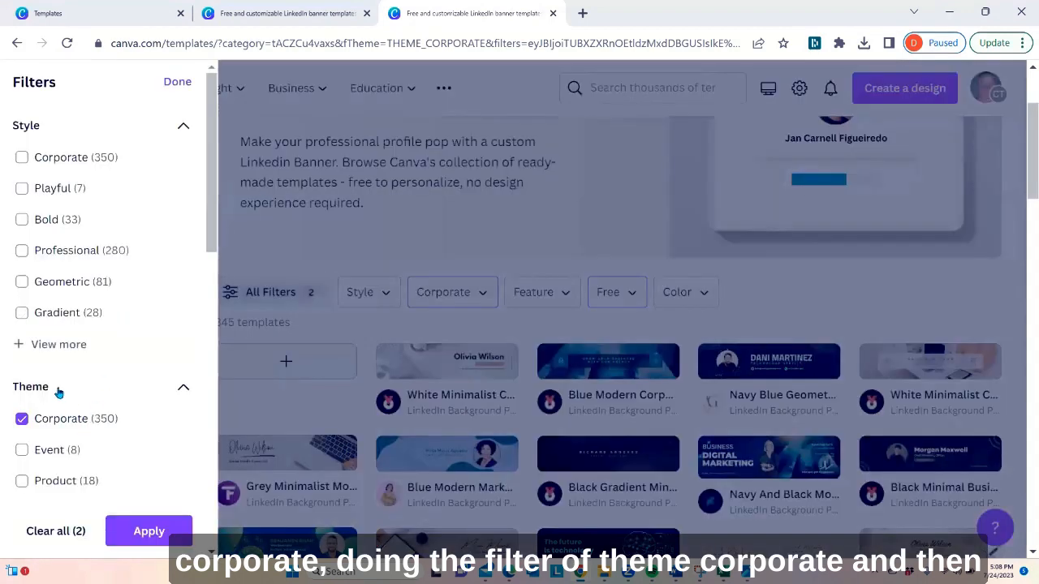
scroll(73, 422, down, 5)
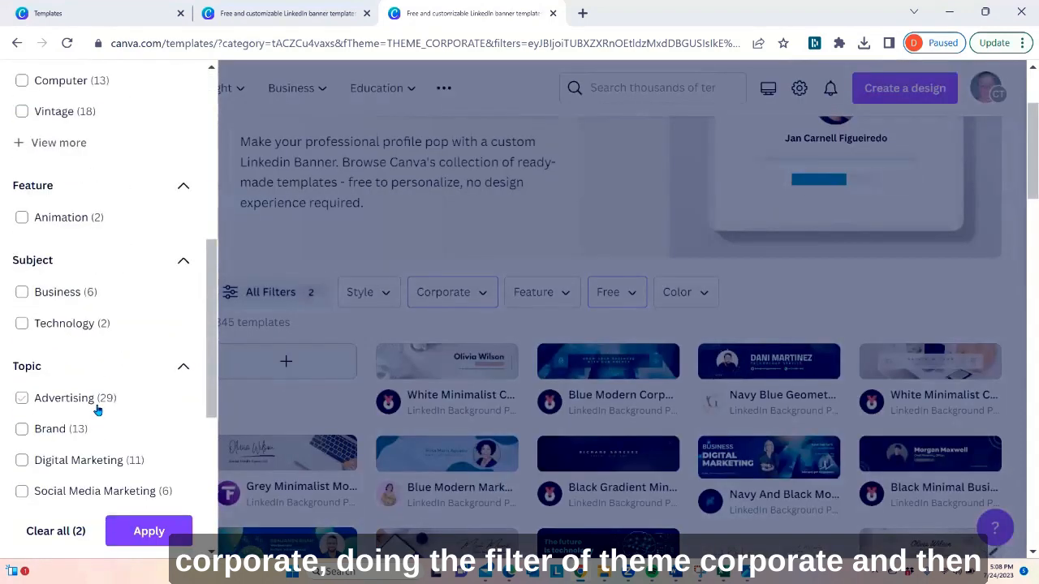
click(805, 305)
Browse further down the filtered banner templates, comparing laptop and notebook designs and colour schemes that could suit a personal brand
scroll(817, 316, down, 5)
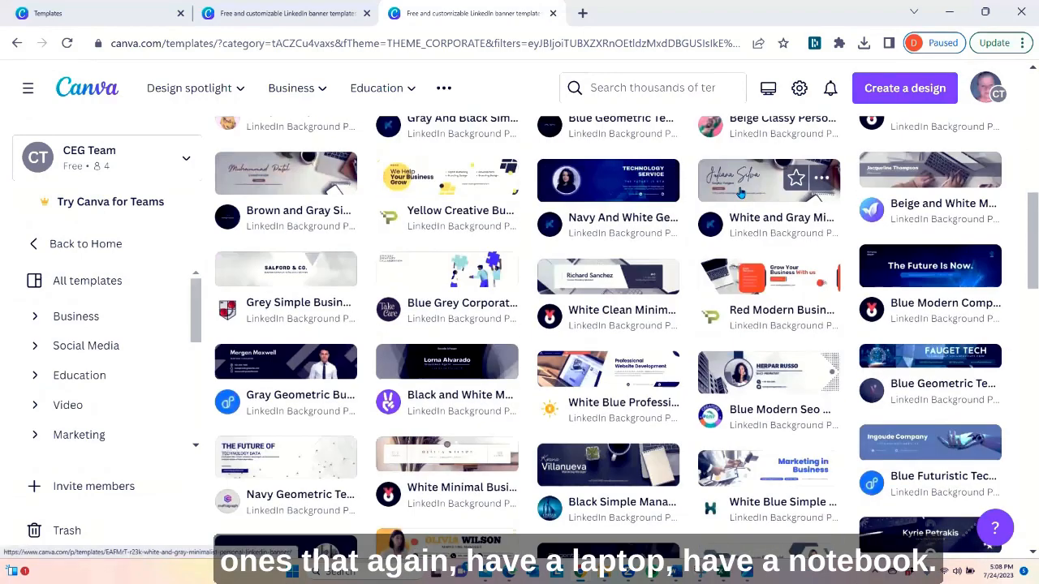
scroll(740, 188, down, 1)
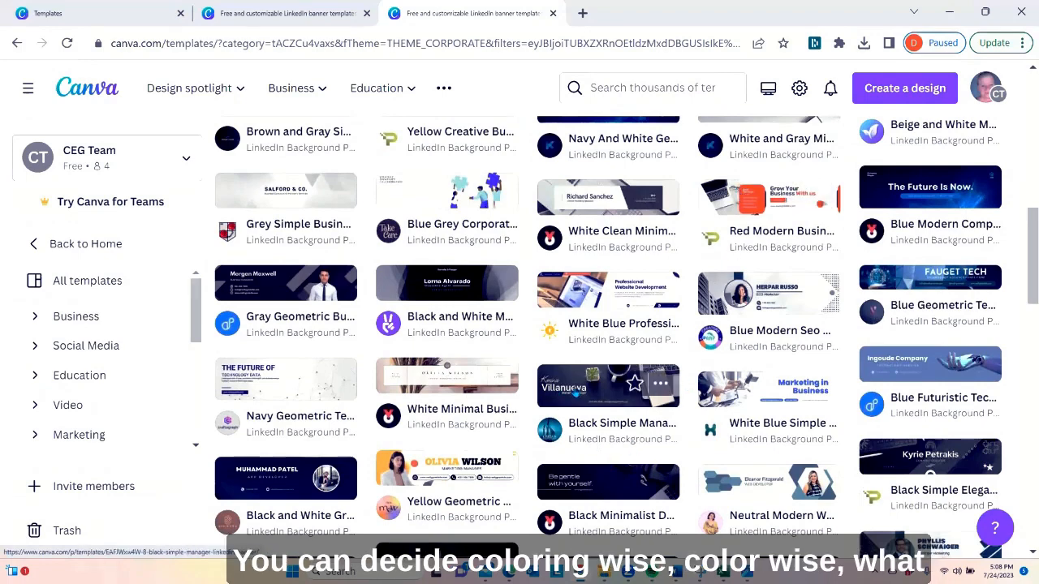
scroll(676, 292, down, 2)
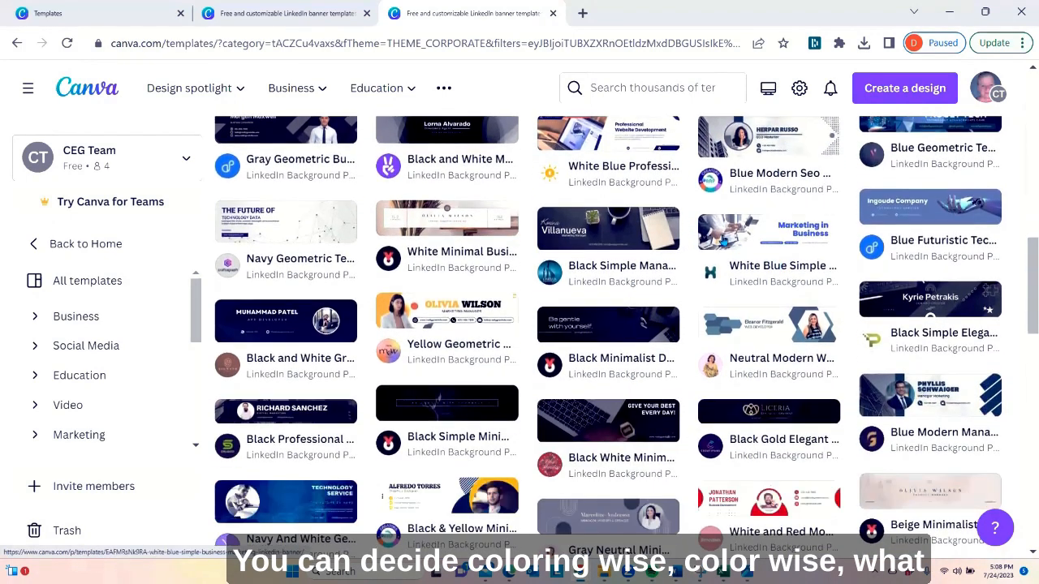
scroll(698, 254, down, 2)
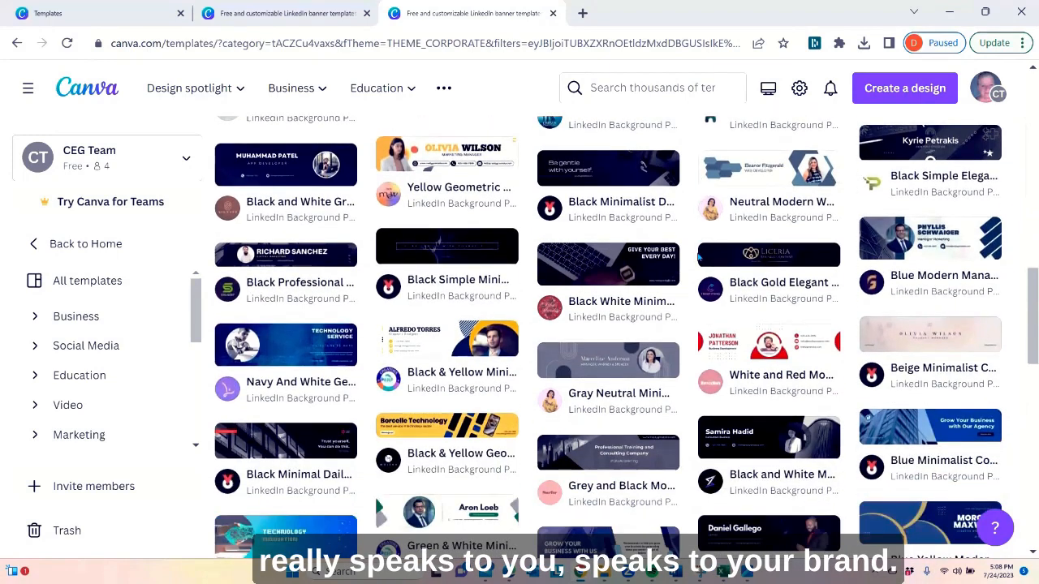
scroll(698, 256, down, 2)
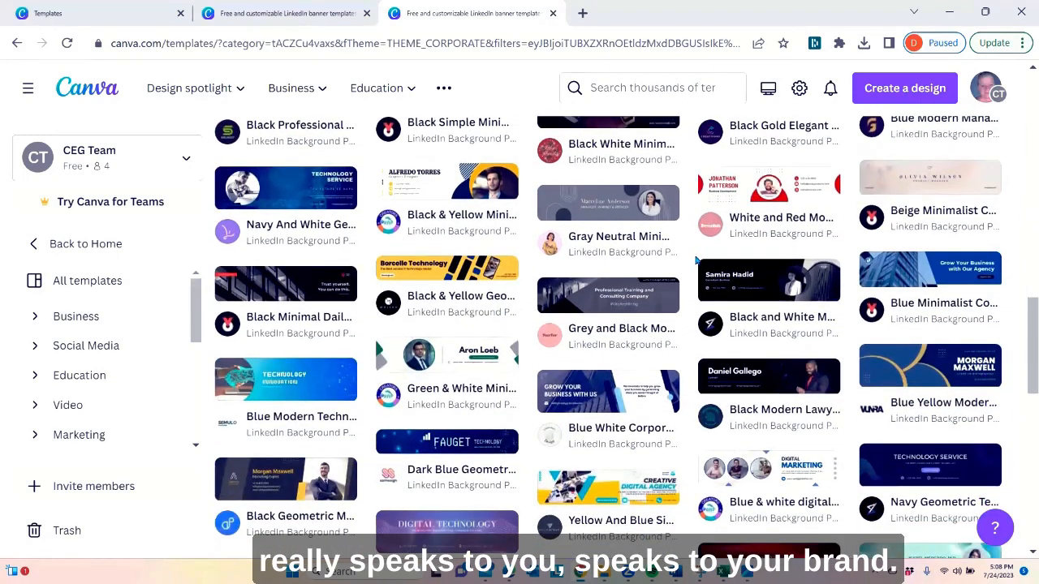